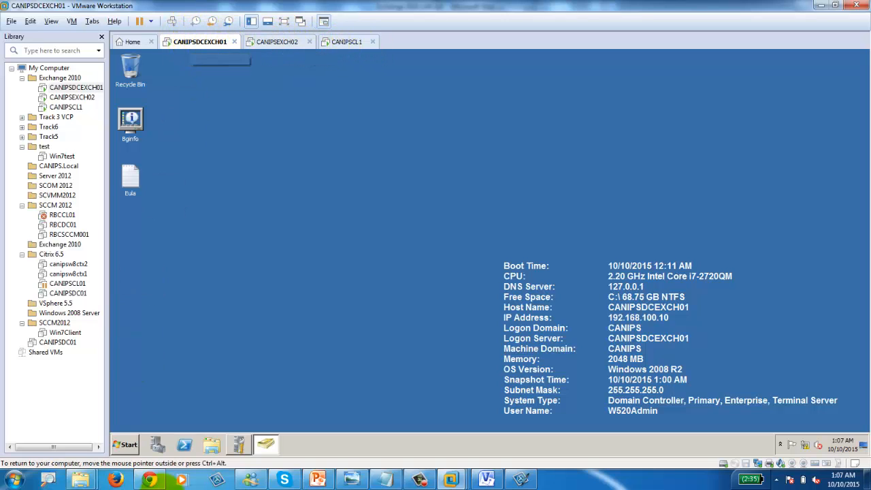
Step: Open Active Directory Users and Computers on CANIPSDCEXCH01, move it aside, and switch to CANIPSEXCH02
click(272, 449)
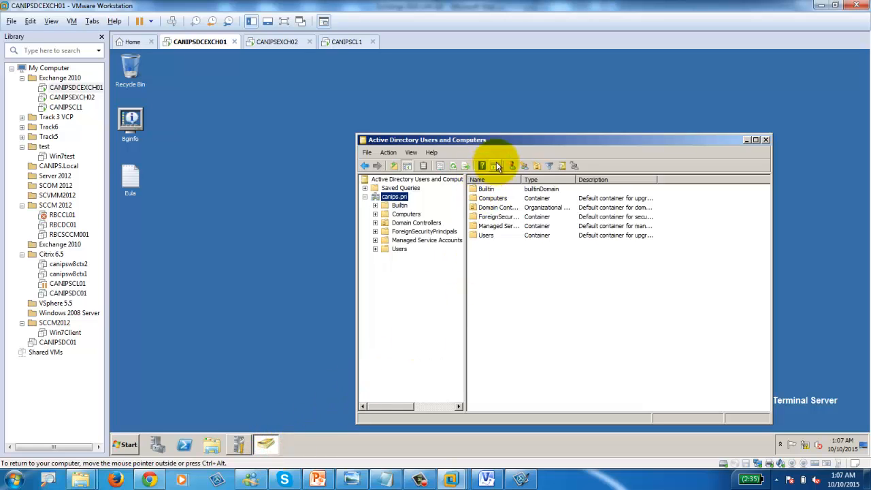
drag(510, 142, 348, 96)
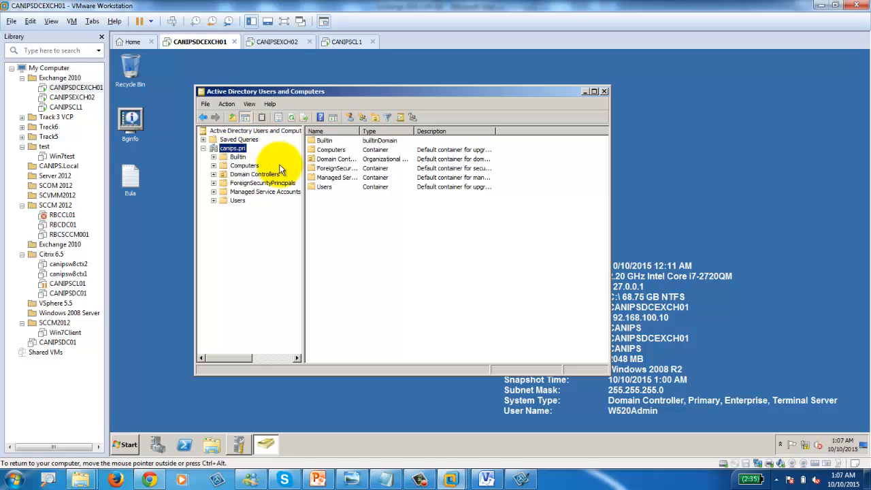
click(282, 42)
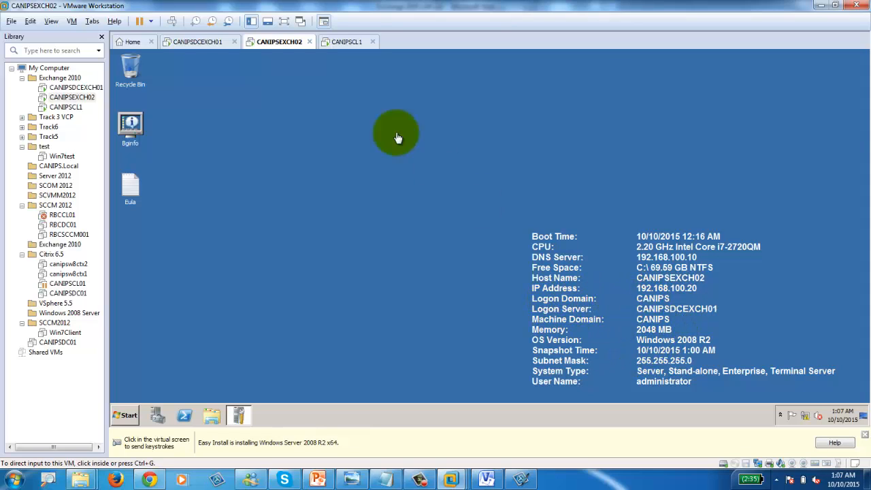
Step: View the CANIPSCL1 Windows 7 client, then bring up the Exchange 2010 LAB Visio diagram
click(347, 42)
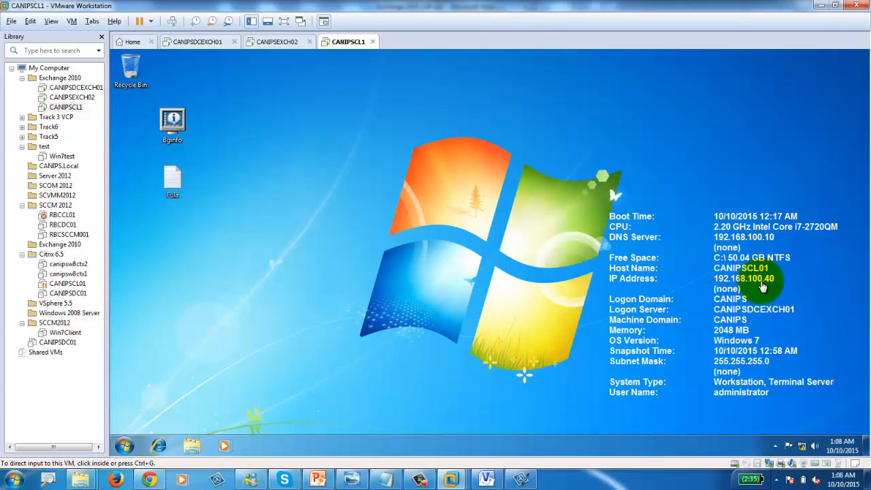
click(488, 477)
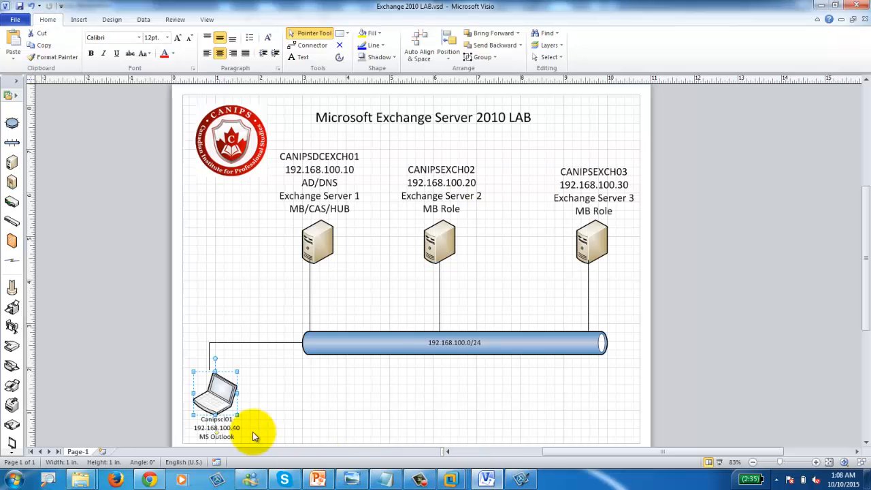
Step: Deselect the laptop shape and minimize Visio to return to the CANIPSCL1 desktop
click(297, 422)
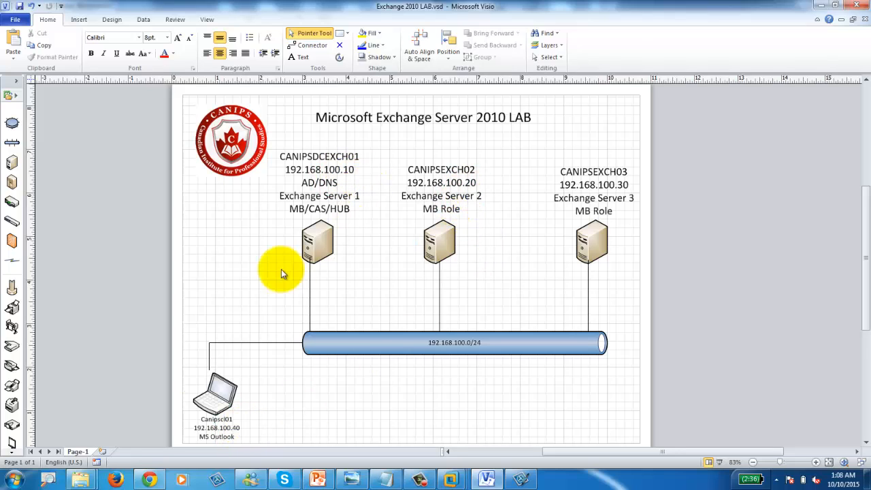
click(835, 5)
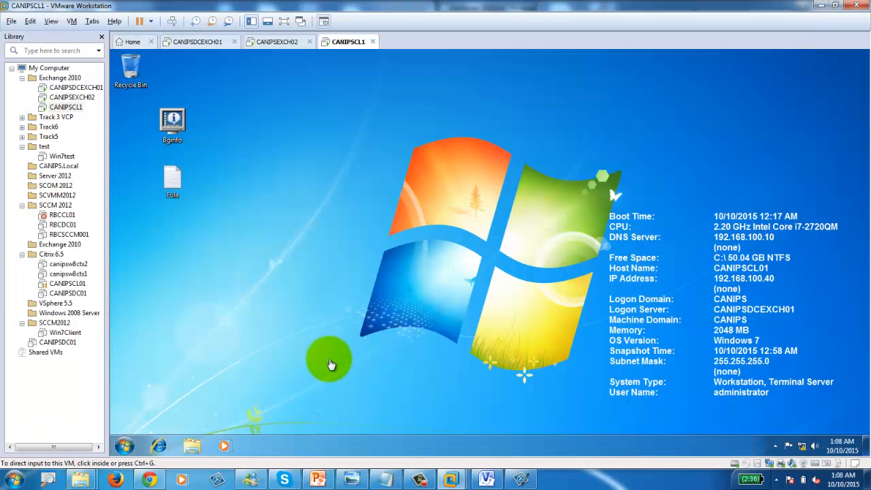
Step: Return to CANIPSDCEXCH01, glance at the VM menu, and drag ADUC toward the upper right
click(204, 45)
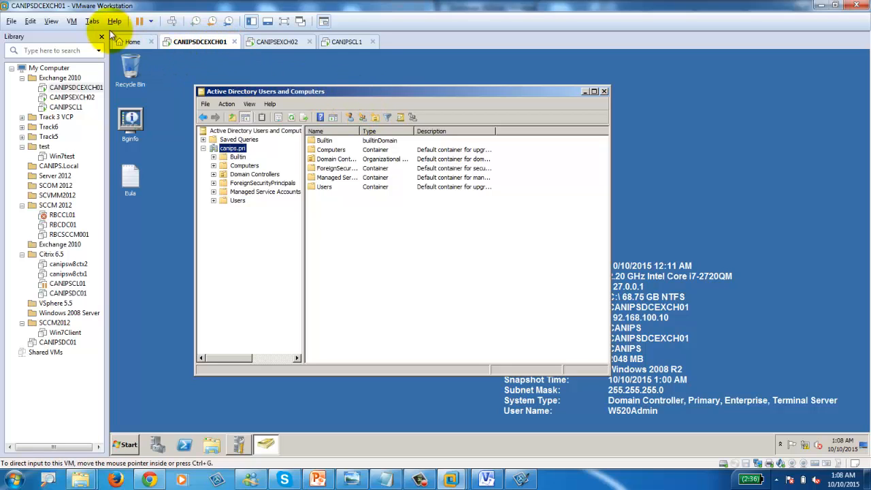
click(72, 21)
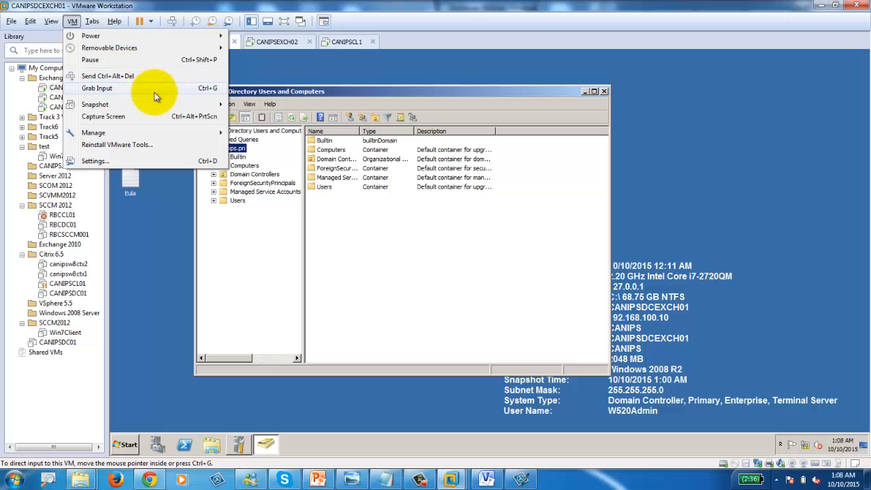
mouse_move(165, 105)
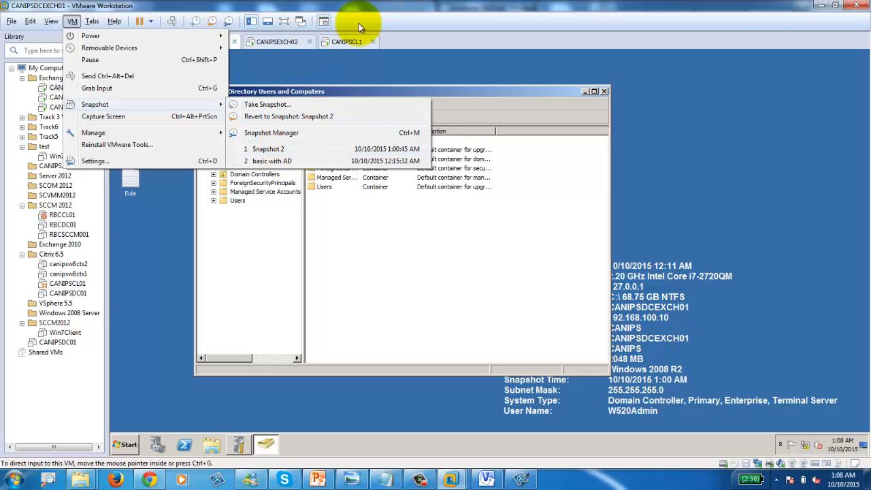
click(390, 94)
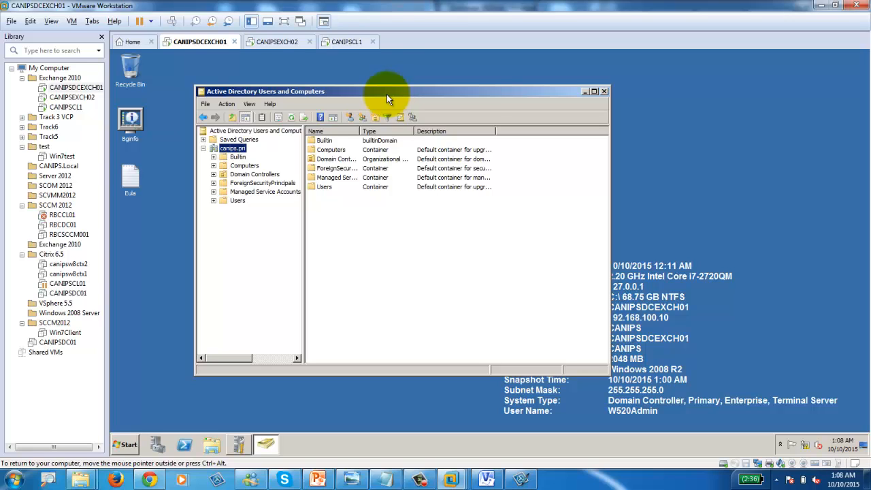
drag(427, 90, 649, 77)
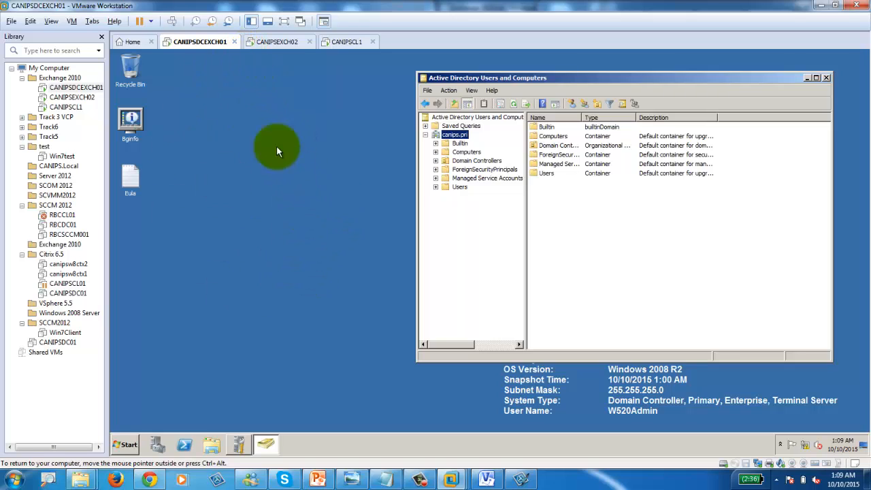
Step: Connect the CD/DVD drive to the Exchange Server 2010 SP1 ISO from D:\ISO
double_click(735, 465)
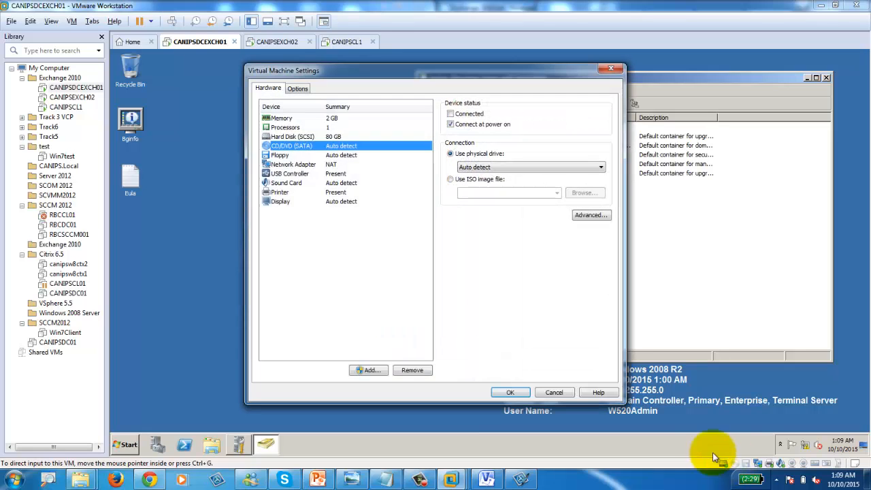
click(480, 180)
click(450, 114)
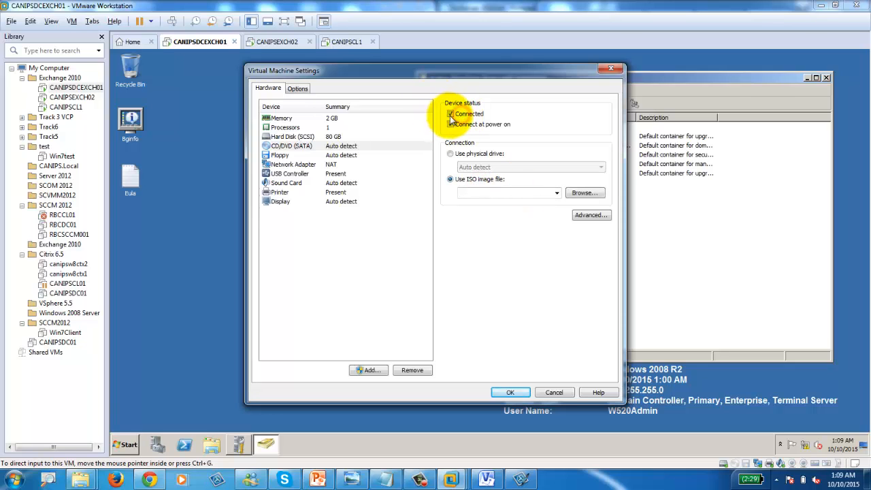
click(585, 193)
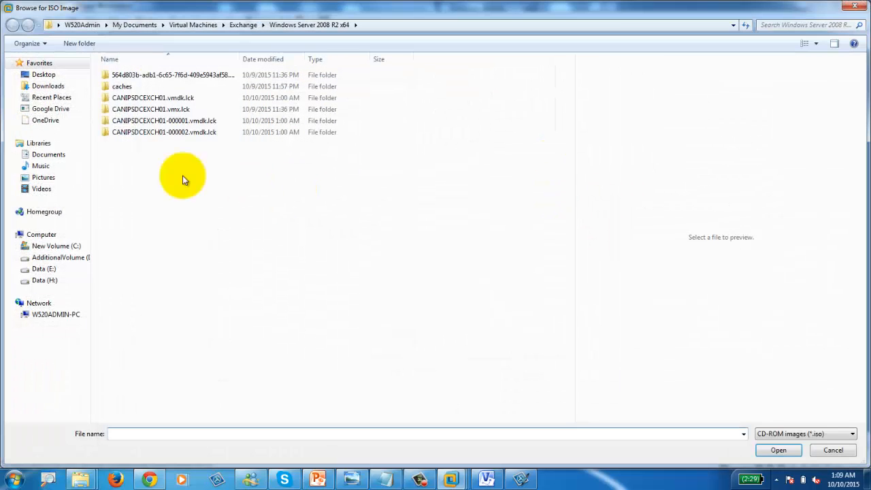
click(49, 258)
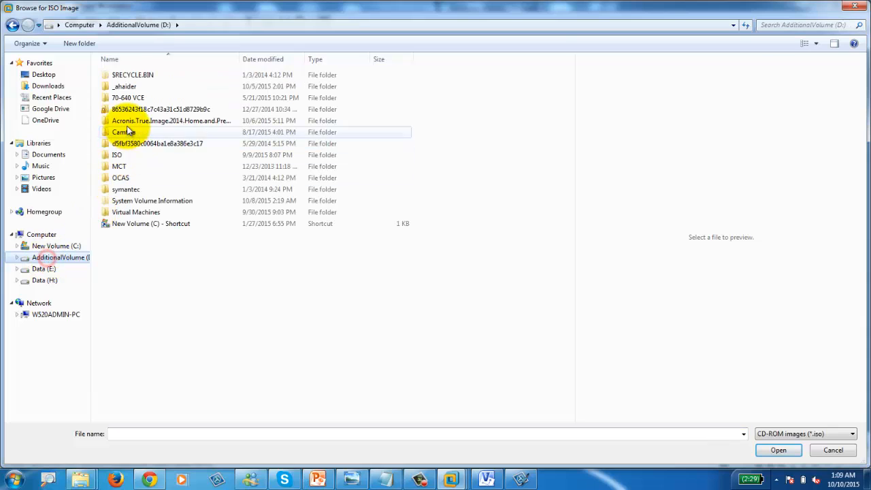
double_click(122, 155)
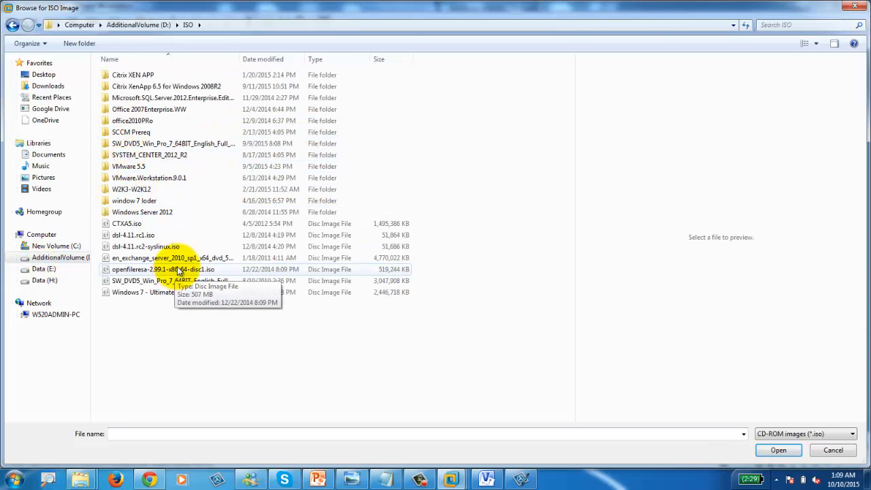
double_click(174, 258)
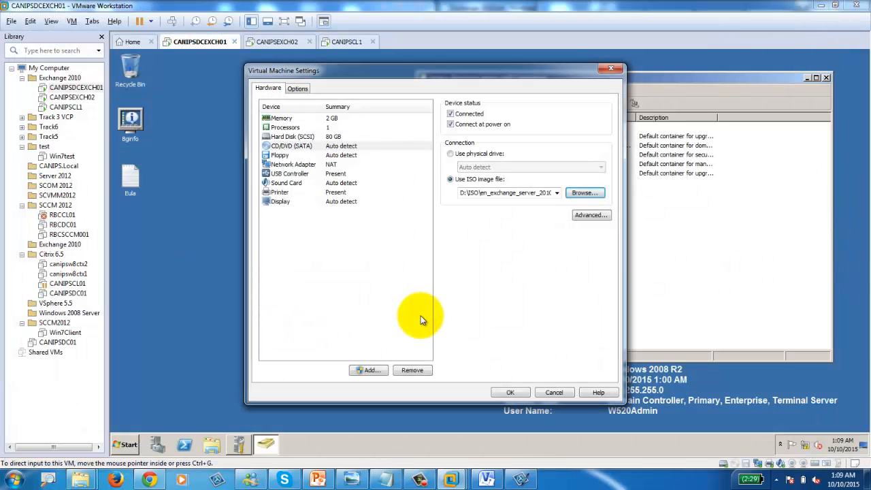
click(509, 394)
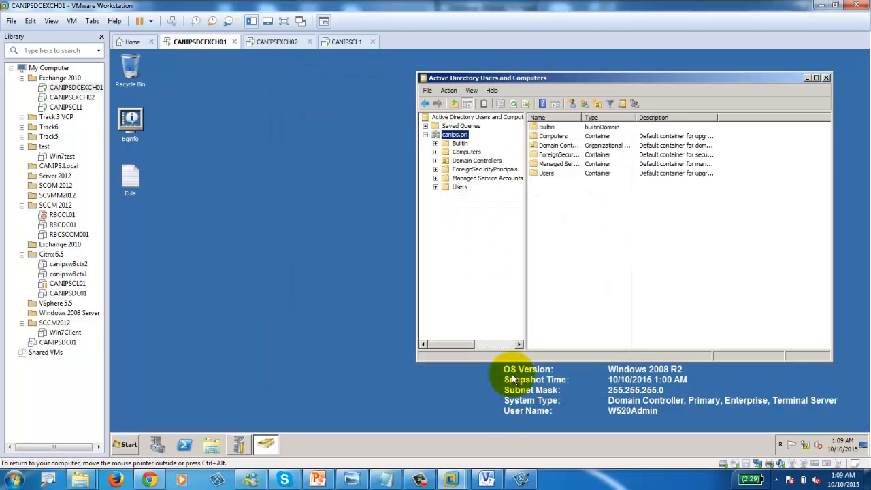
Step: Minimize ADUC and launch Setup.exe from DVD Drive (D:), allowing UAC and dismissing AutoPlay
click(806, 79)
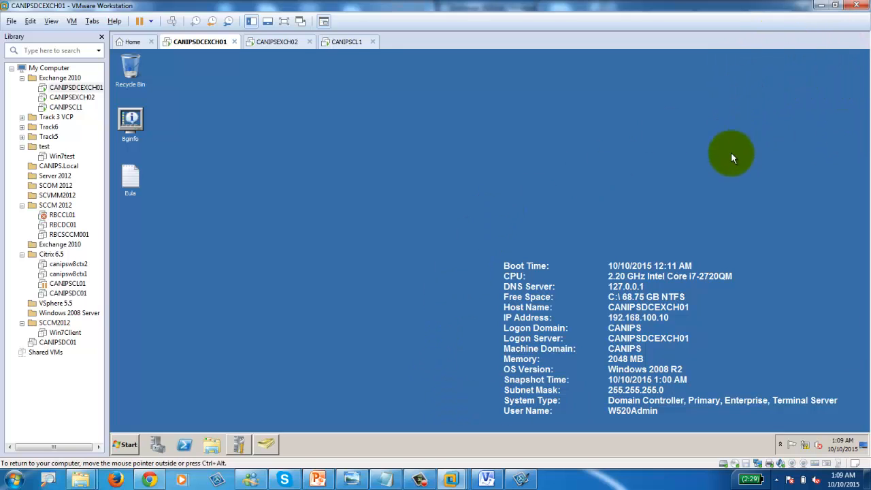
click(212, 444)
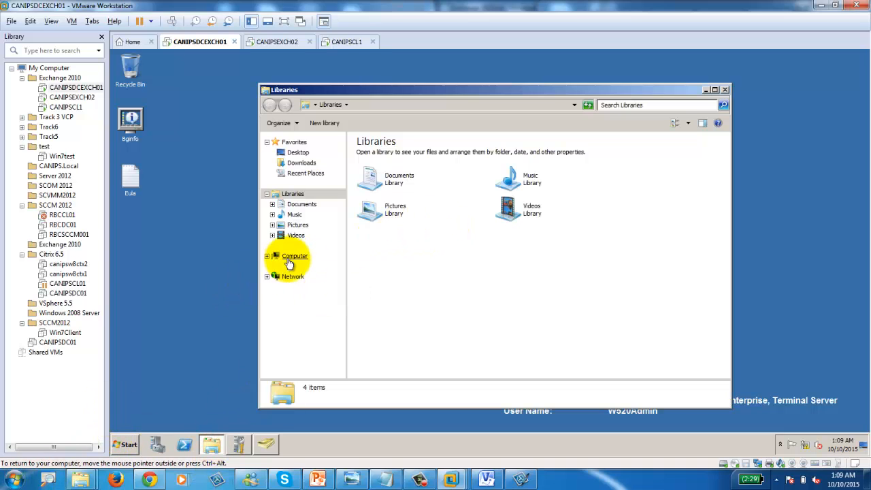
click(291, 262)
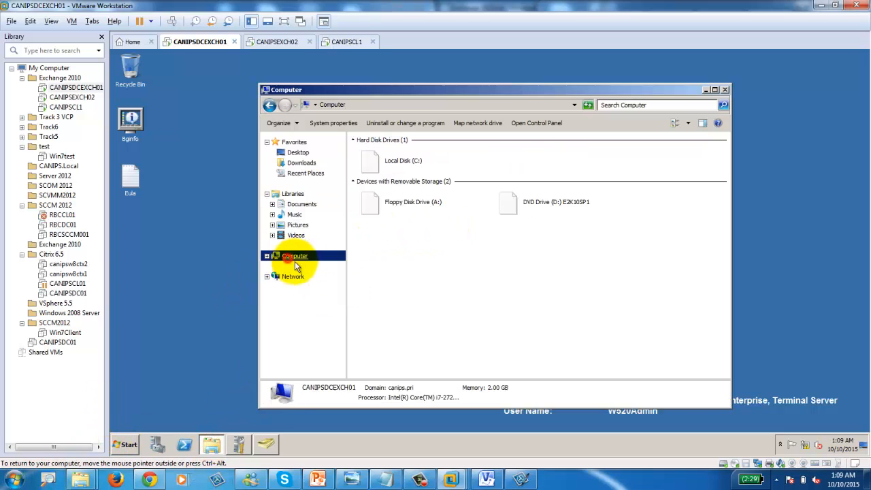
double_click(512, 201)
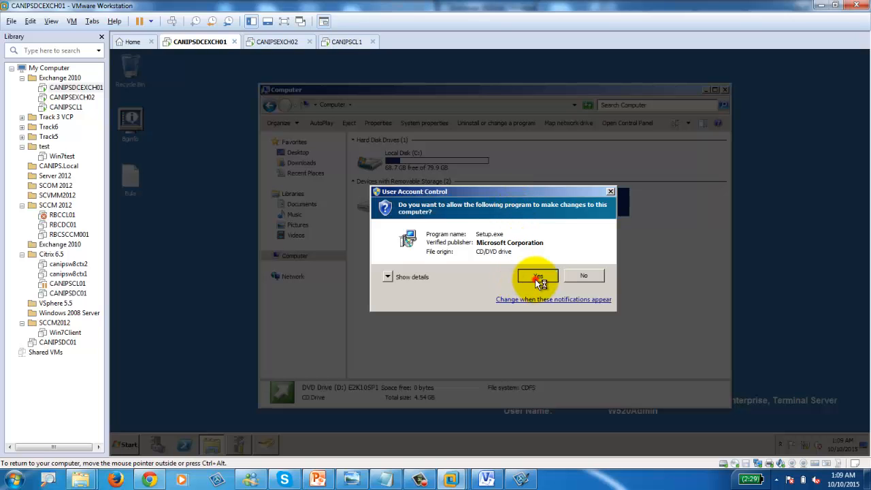
click(535, 279)
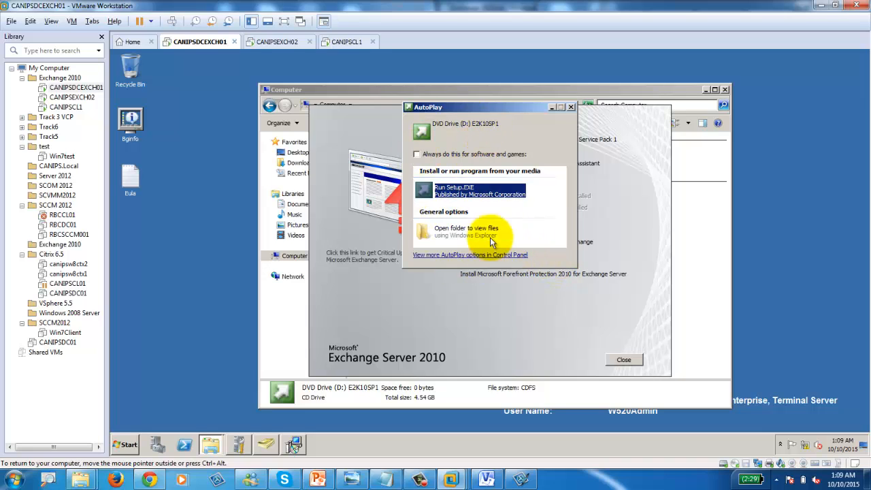
click(571, 108)
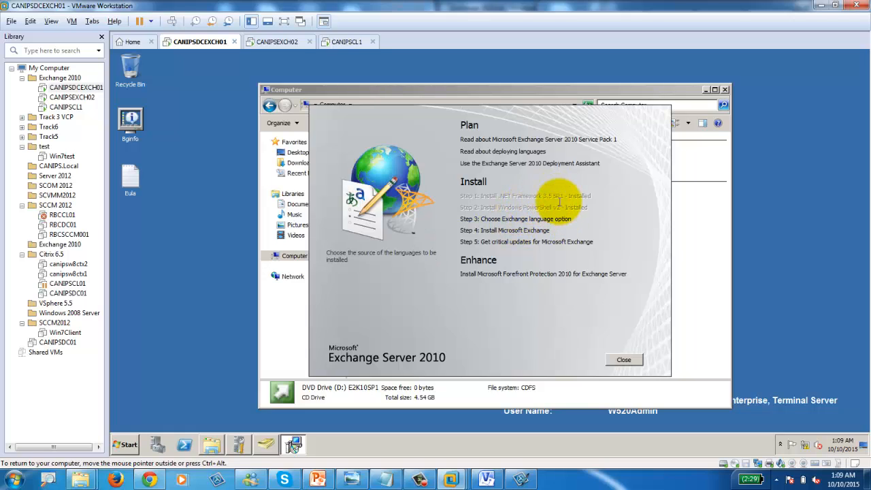
Step: Complete the Step 3 language option, start Step 4 install, and relaunch setup from the DVD
click(499, 221)
click(523, 242)
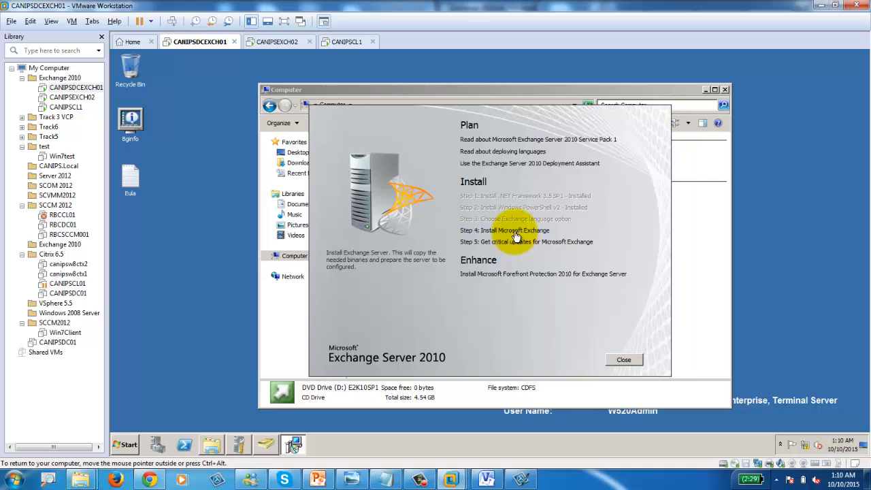
click(515, 231)
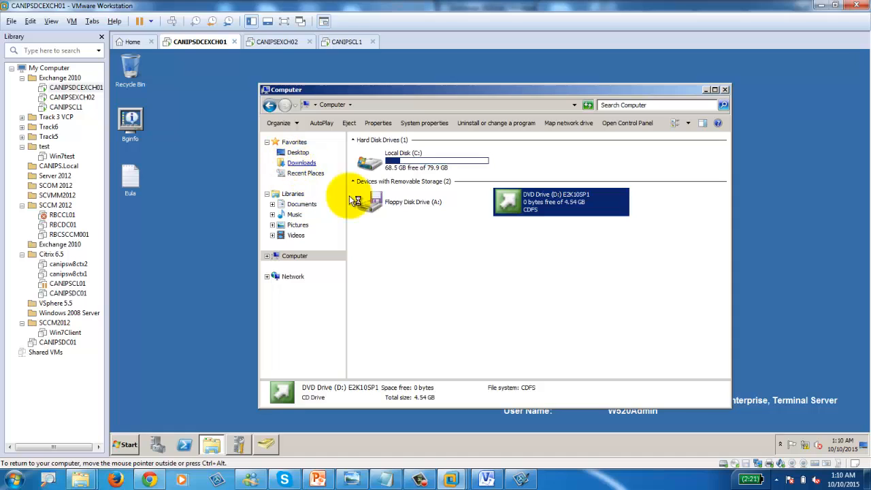
double_click(530, 223)
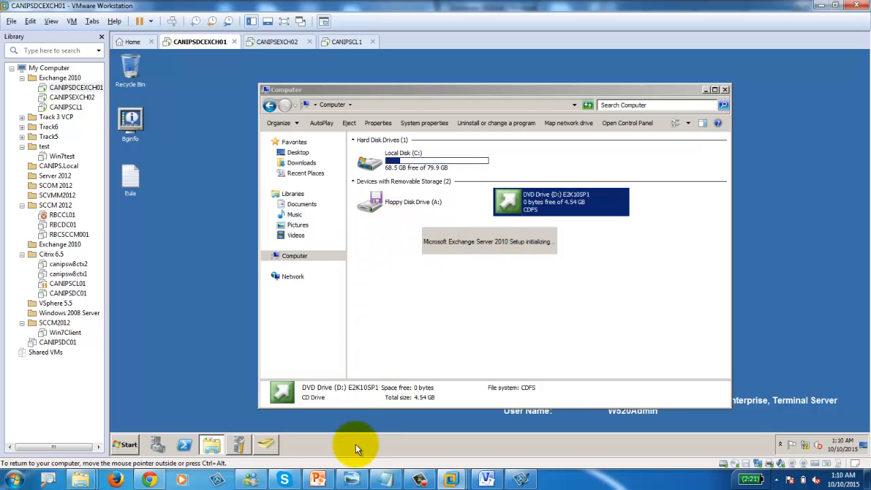
Step: Restore ADUC and open the Administrator account's properties from the Users container
click(268, 444)
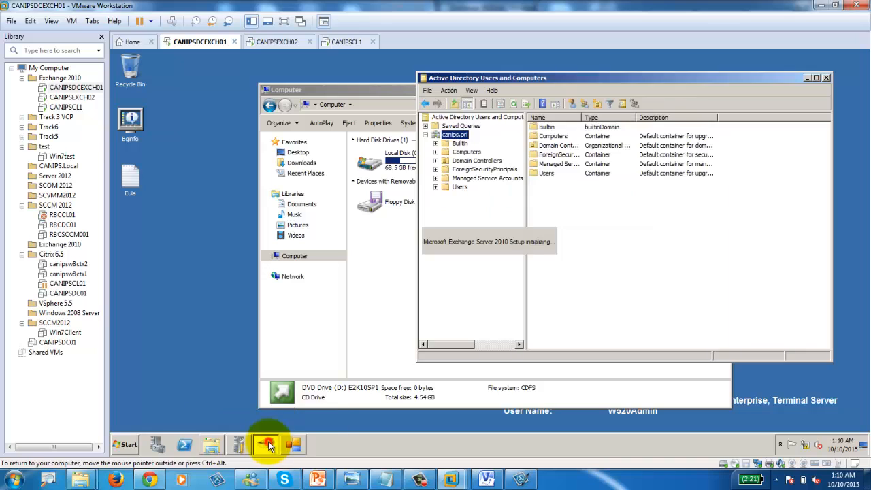
drag(616, 76, 328, 58)
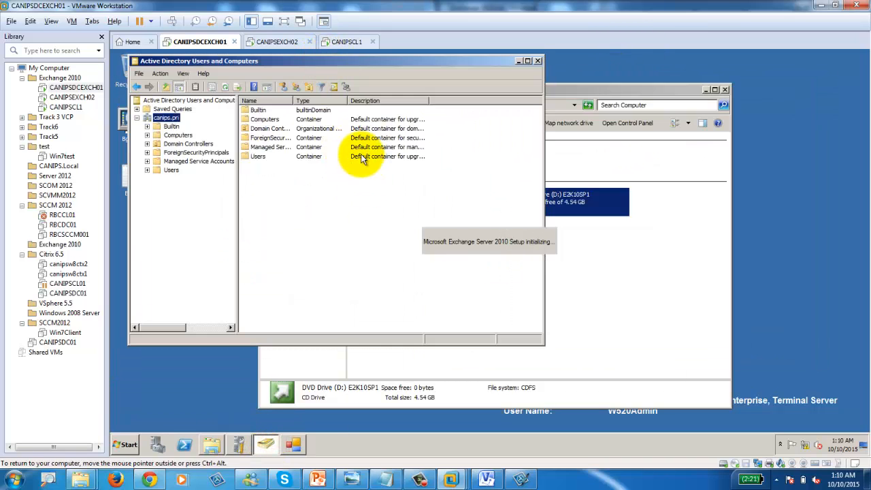
click(169, 170)
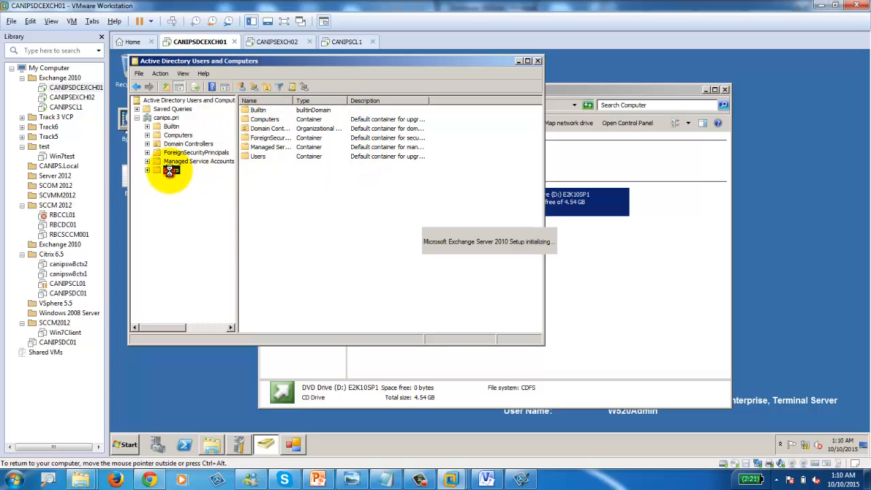
click(269, 111)
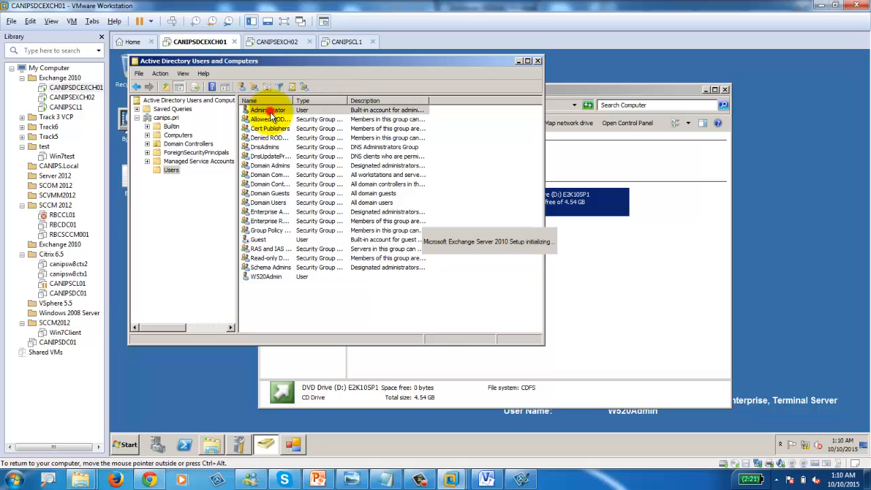
double_click(269, 111)
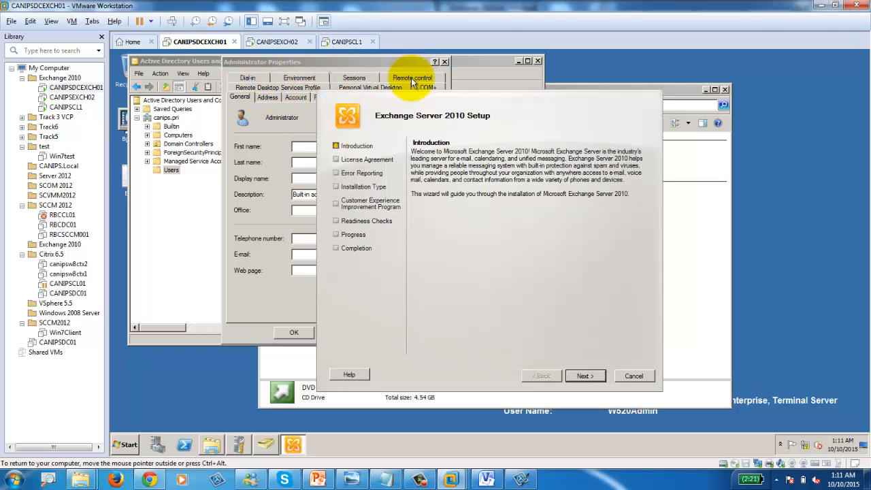
Step: Close Administrator Properties, pass the Introduction, and accept the Exchange licence terms
click(446, 61)
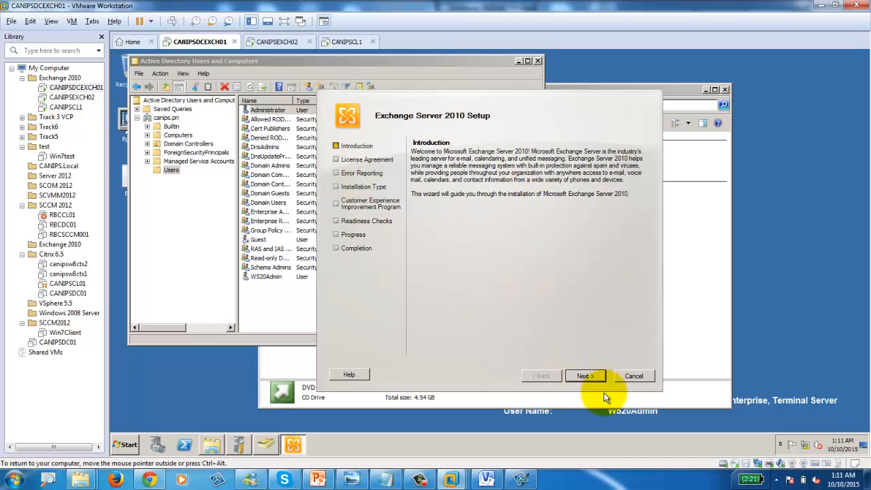
click(587, 379)
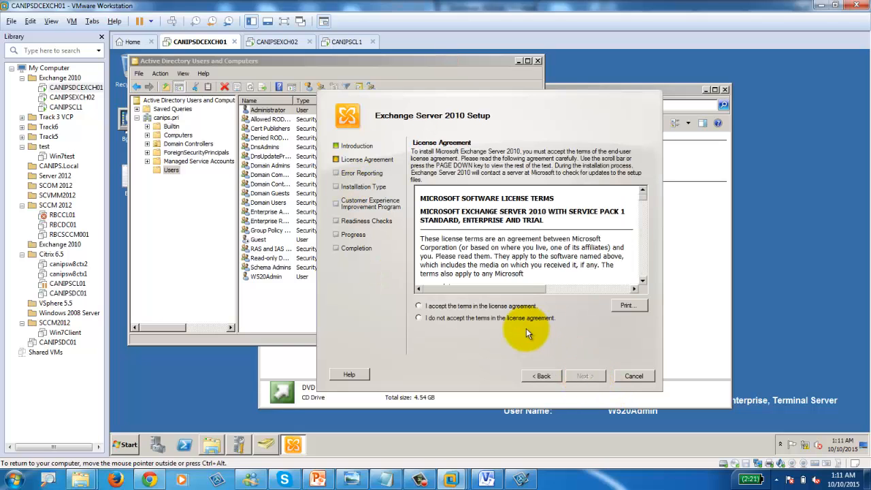
click(527, 321)
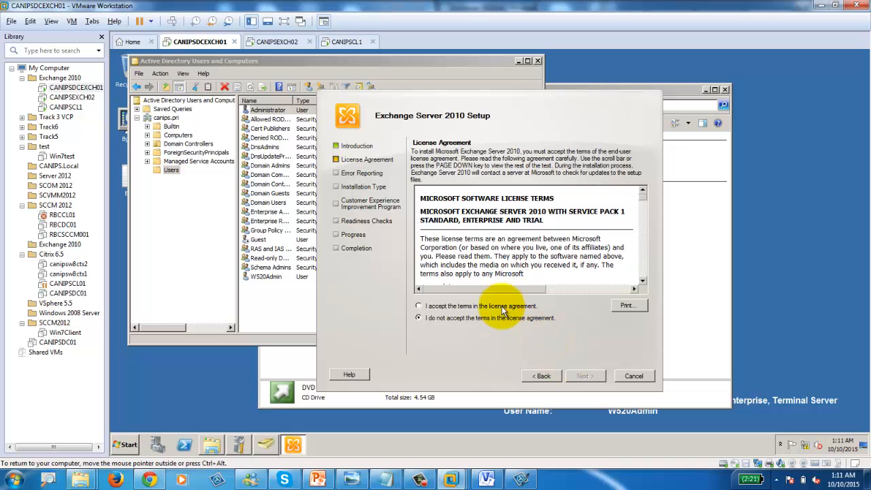
click(502, 307)
Step: Advance past Error Reporting to Installation Type, choosing Typical, after briefly viewing the LAB diagram
click(586, 375)
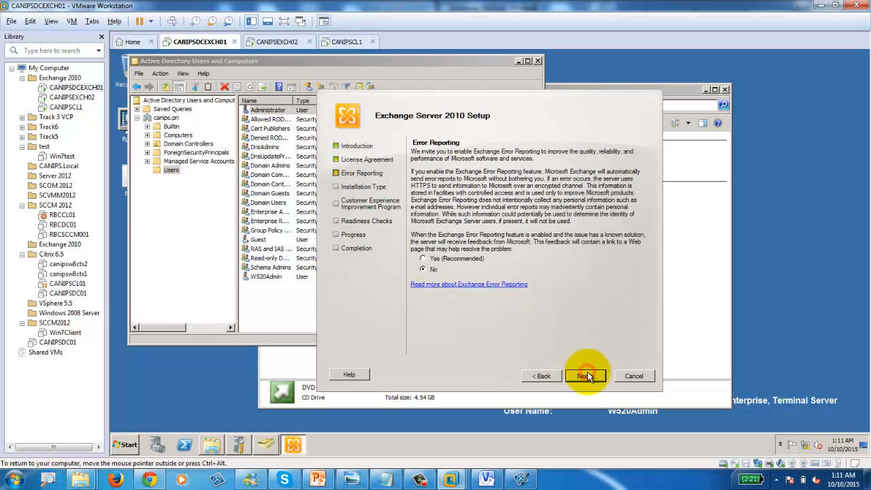
click(587, 374)
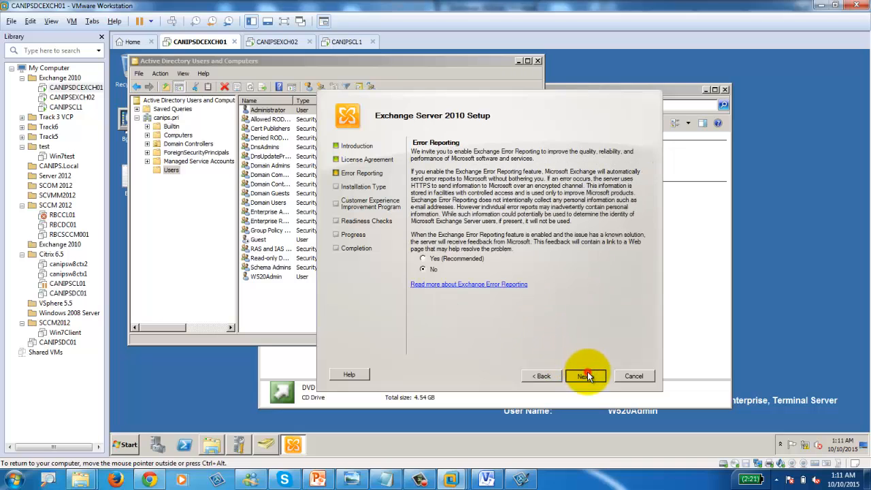
click(531, 377)
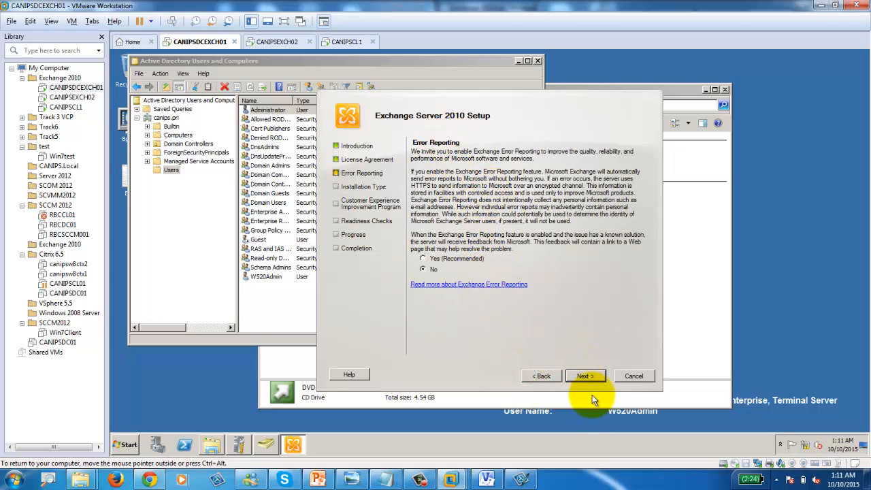
click(586, 376)
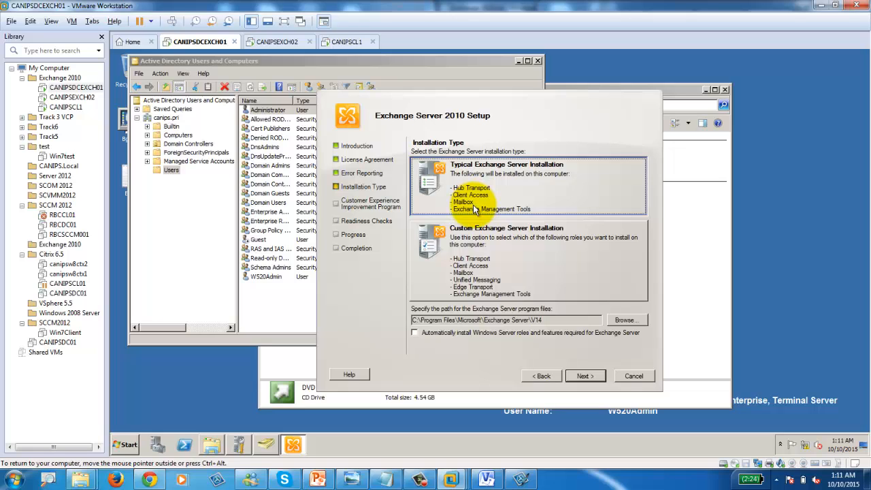
click(475, 269)
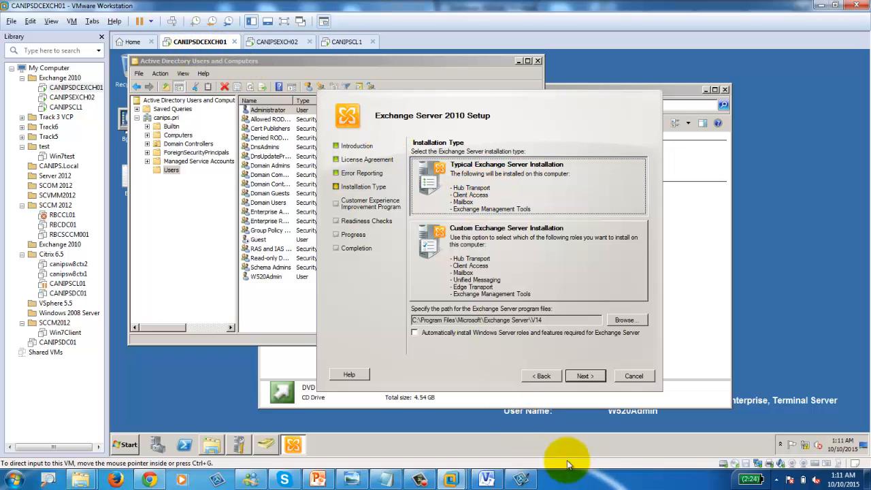
click(486, 480)
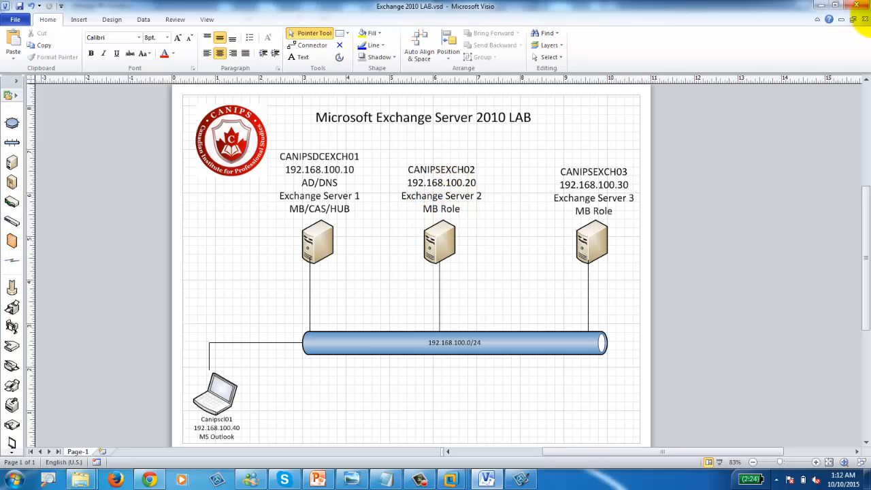
click(822, 7)
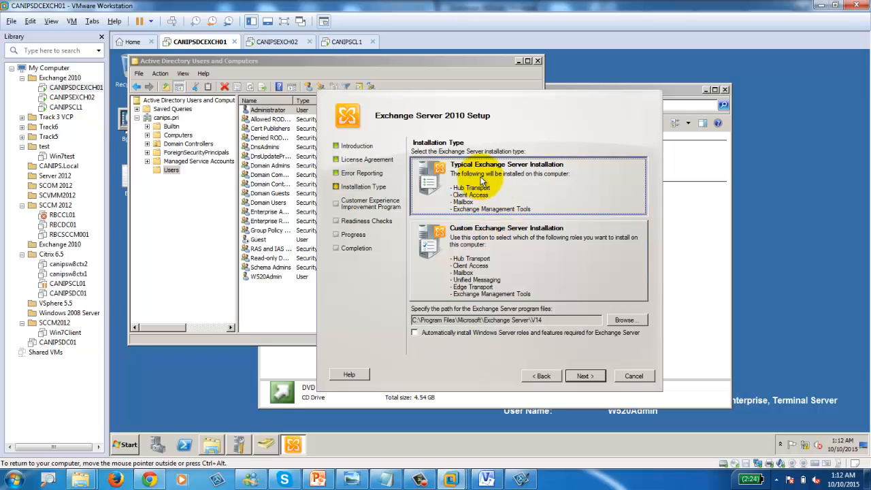
Step: Replace 'First Organization' with CANIPSEXCH as the Exchange organization name
click(585, 376)
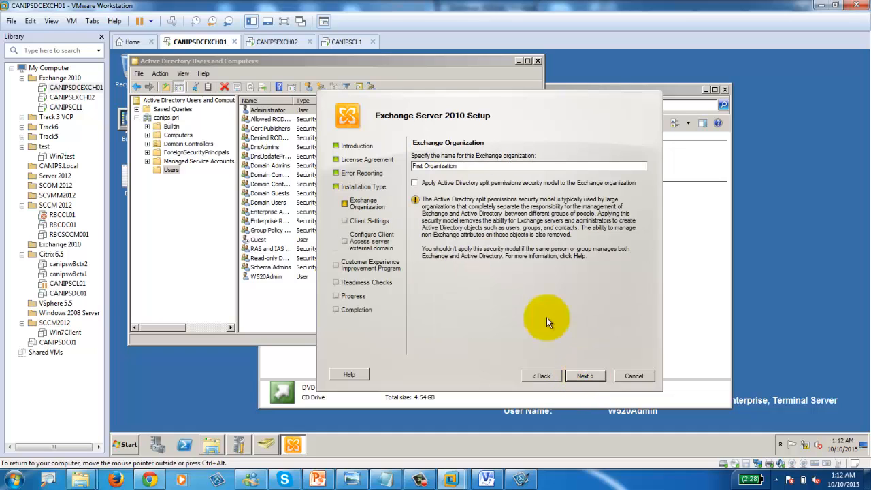
drag(467, 165, 372, 175)
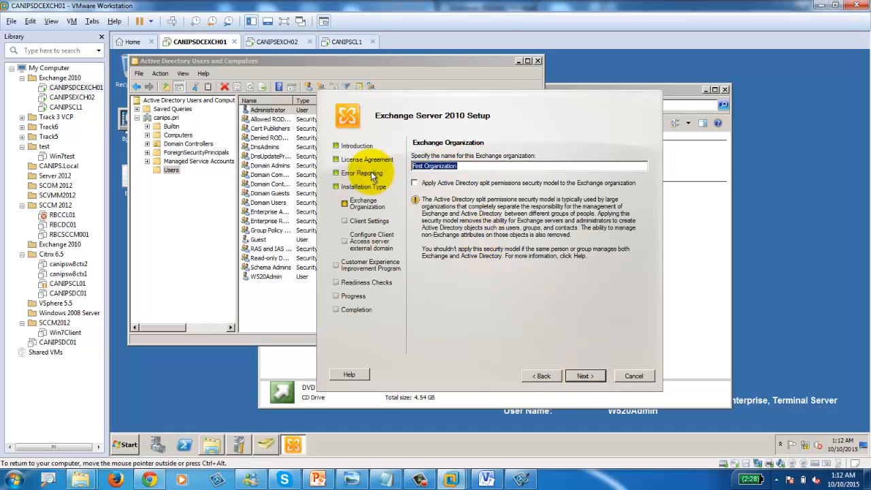
text(CANIPSEXCH)
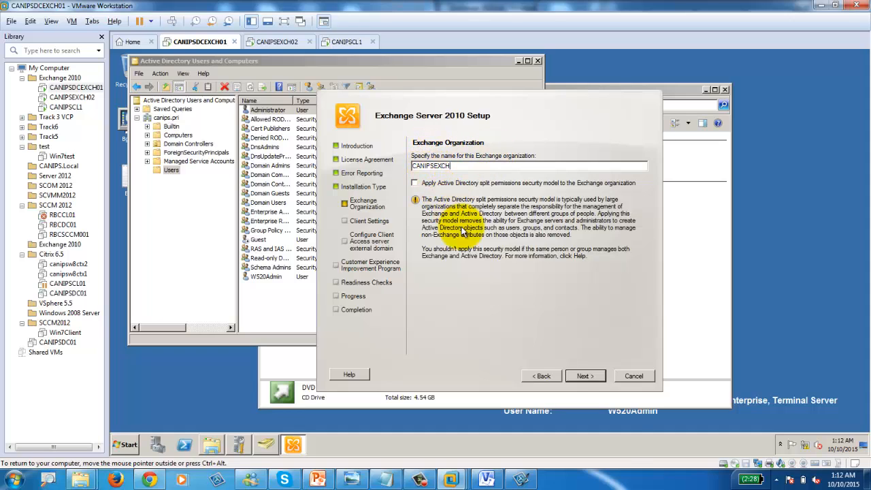
Step: Keep No for Outlook 2003 clients, decline the improvement program, and start readiness checks
click(583, 376)
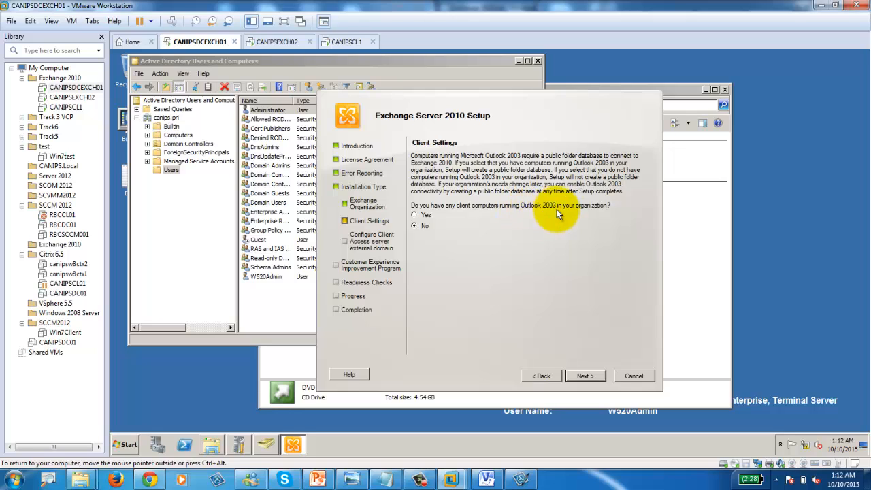
click(576, 376)
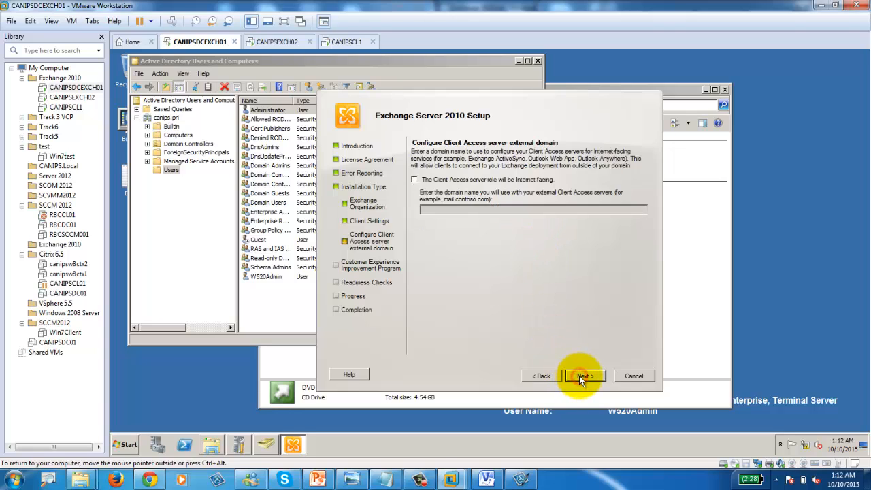
click(579, 375)
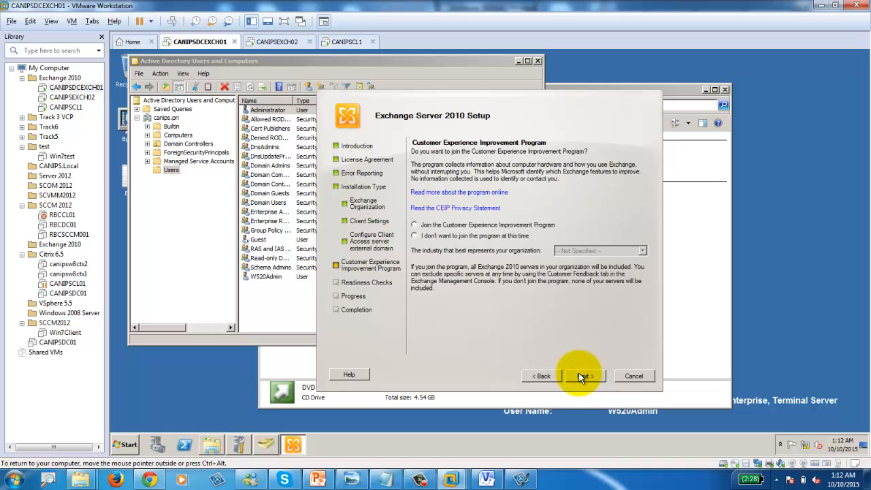
click(461, 235)
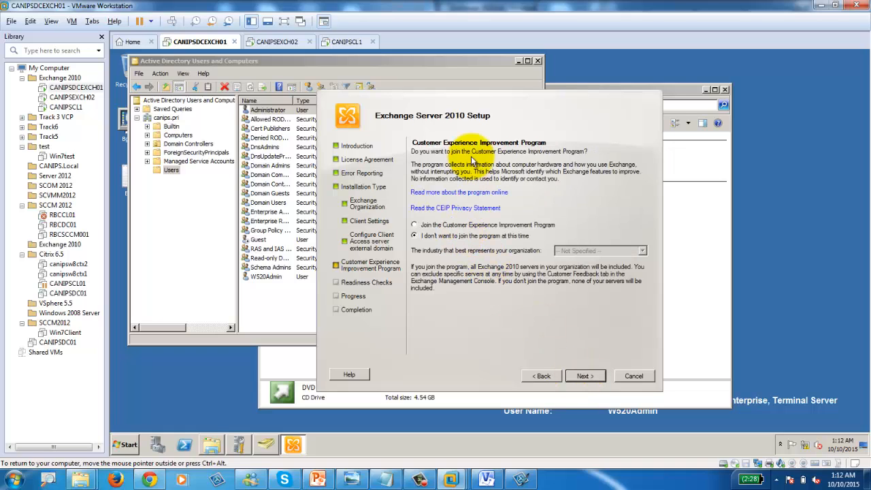
click(584, 376)
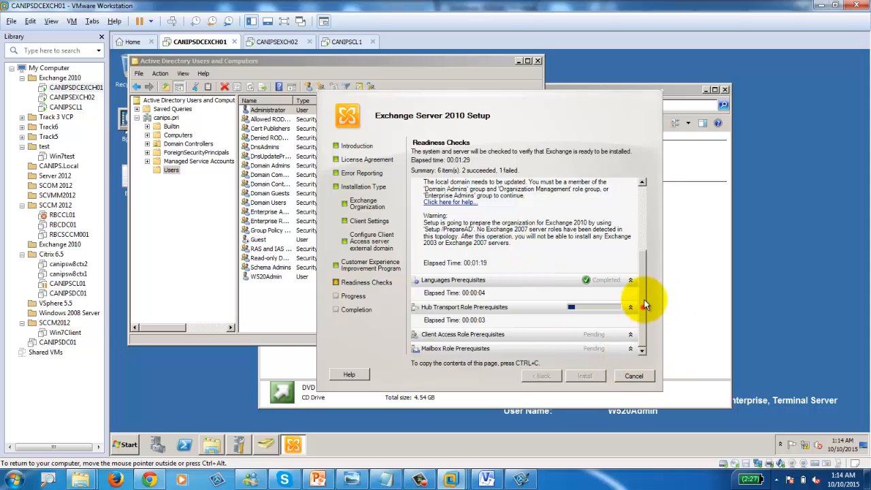
Step: Scroll through the four failed readiness prerequisites, then log off via the guest's Start menu
click(642, 224)
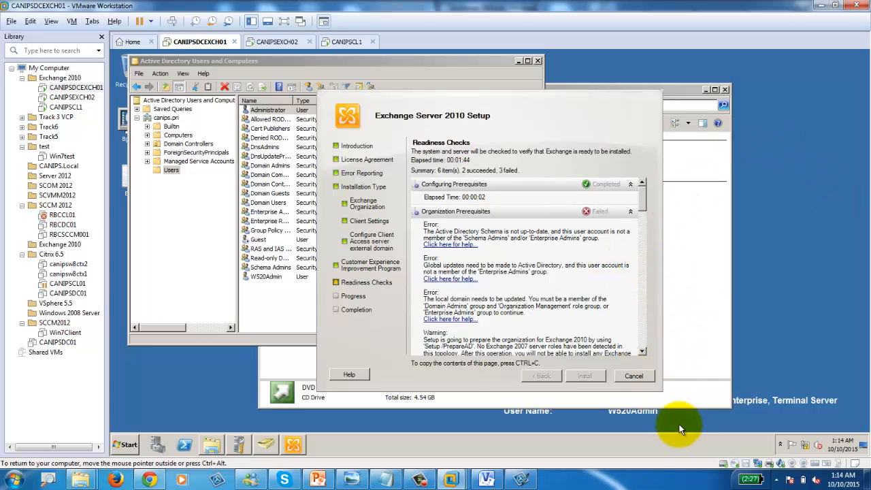
click(135, 444)
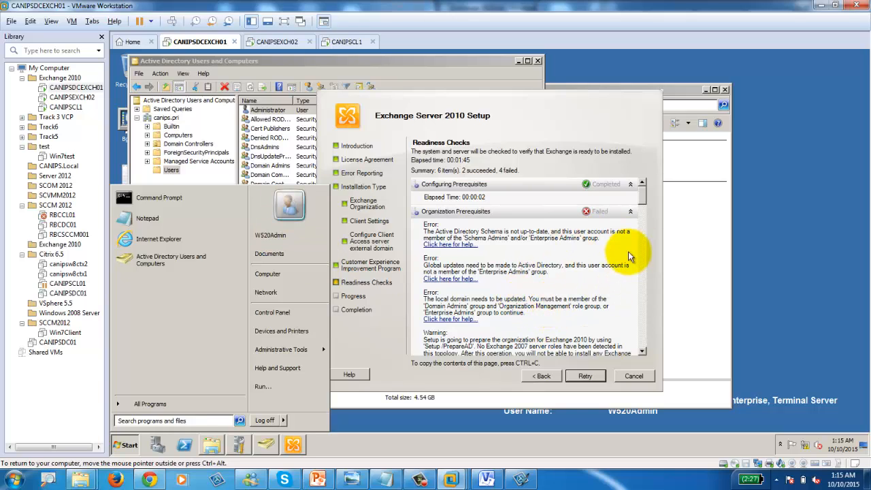
drag(643, 196, 645, 258)
drag(644, 291, 639, 175)
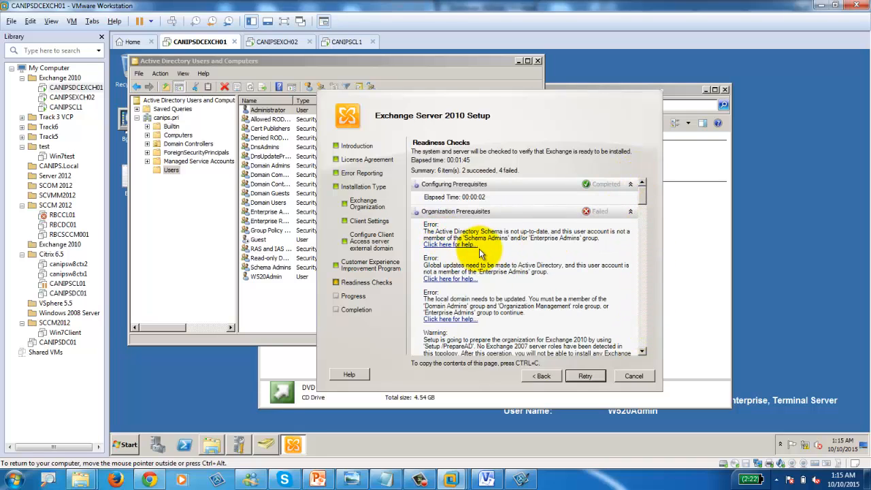
scroll(522, 298, down, 5)
scroll(521, 293, down, 2)
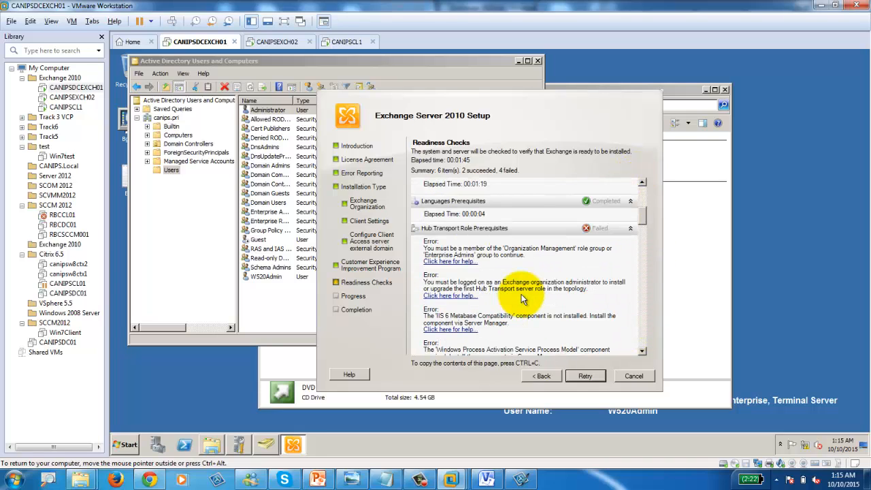
scroll(521, 289, down, 2)
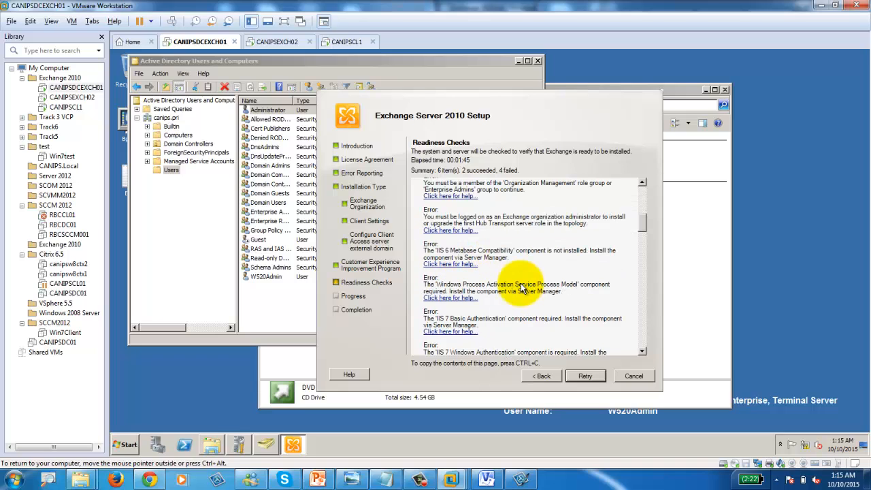
scroll(522, 289, down, 2)
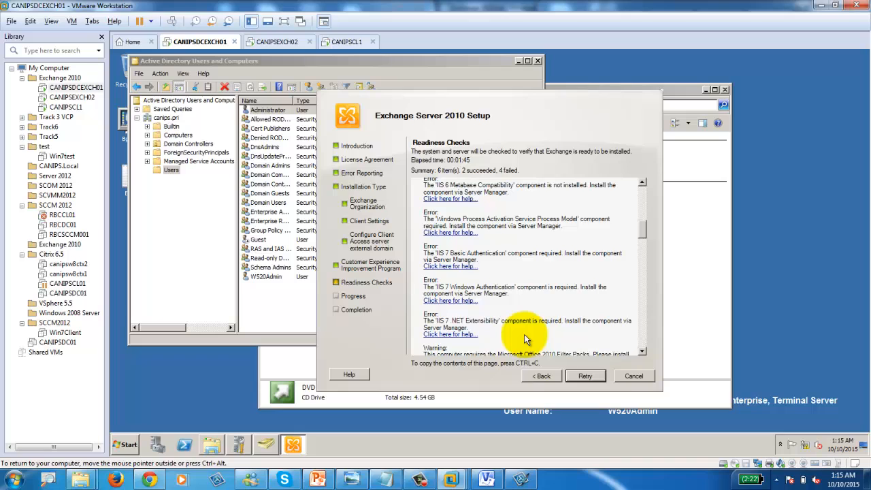
scroll(524, 334, down, 8)
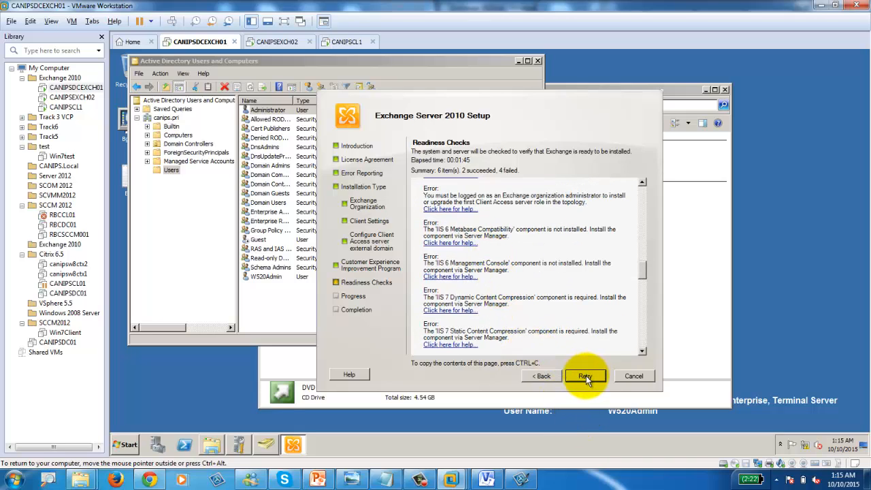
click(127, 444)
Step: Log off EXCH01, then sign back in as the canips\ domain administrator via Other User
click(272, 419)
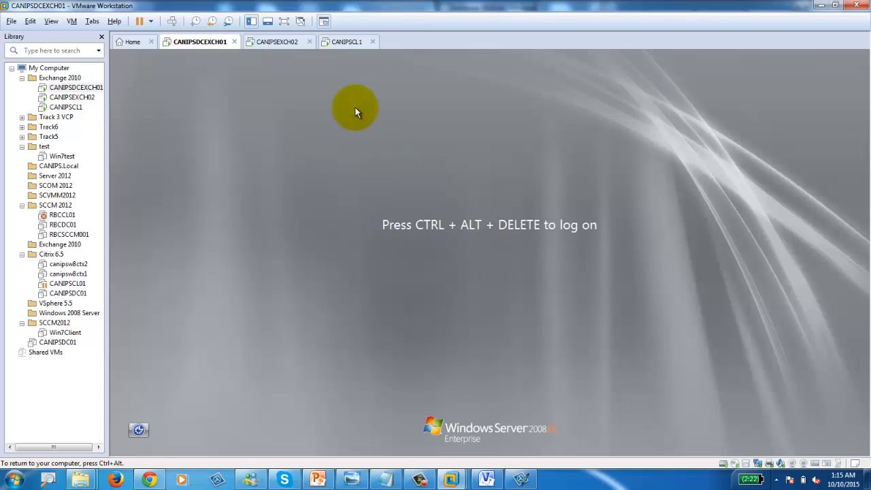
click(171, 20)
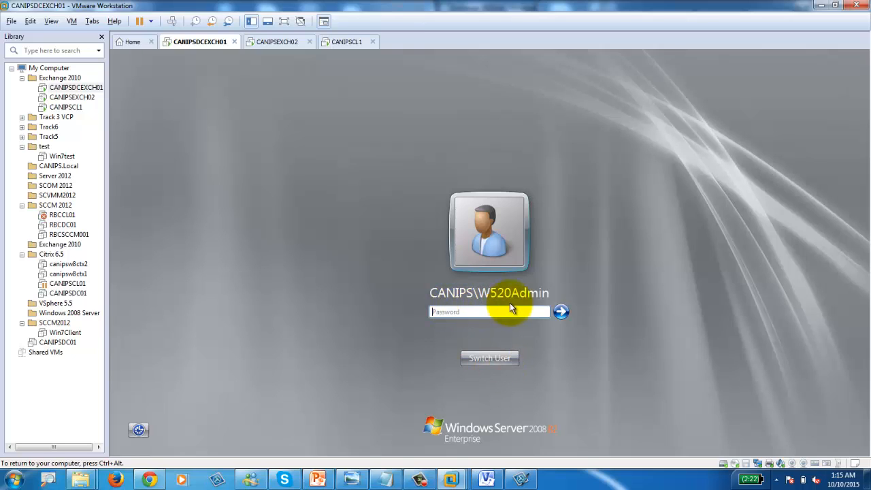
click(493, 360)
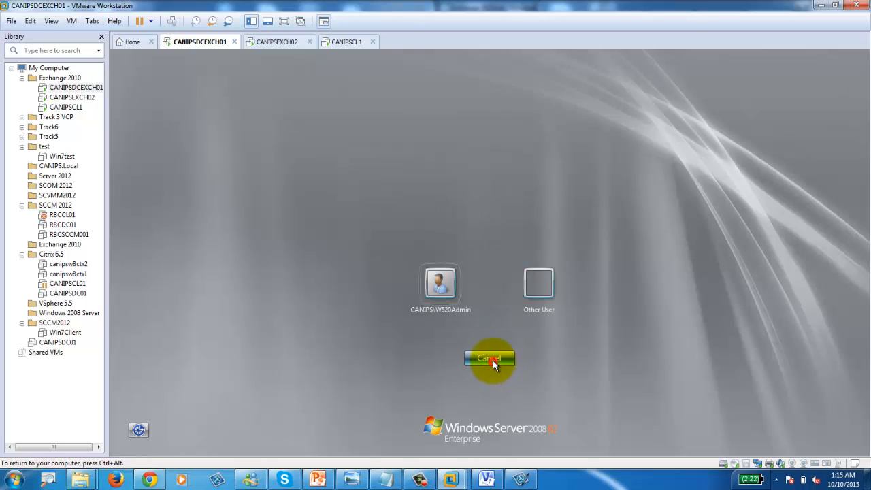
click(537, 289)
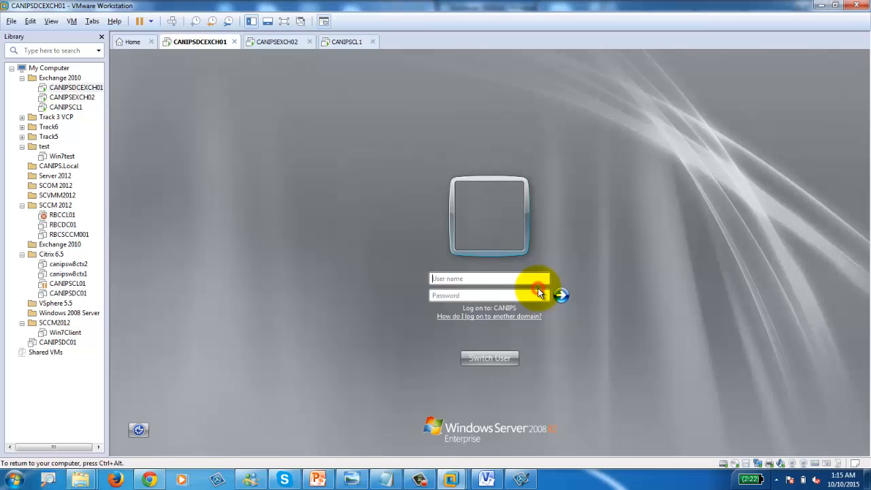
click(498, 278)
text(canip)
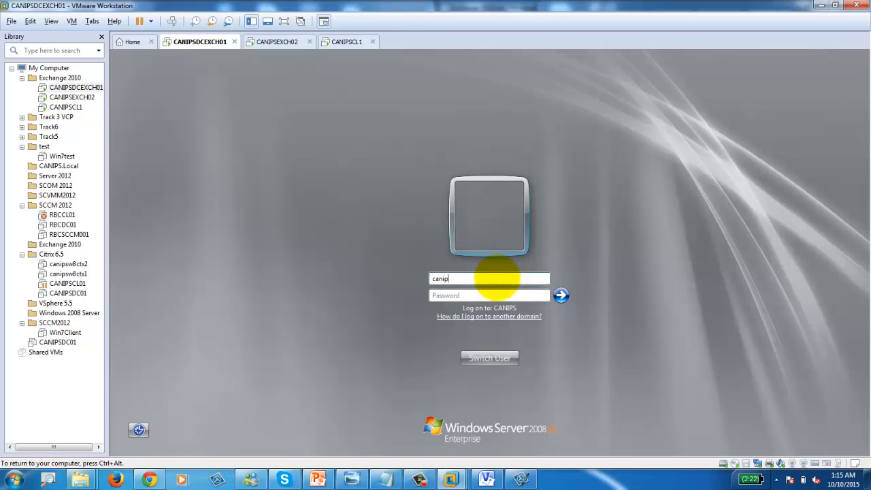
text(s\administrator)
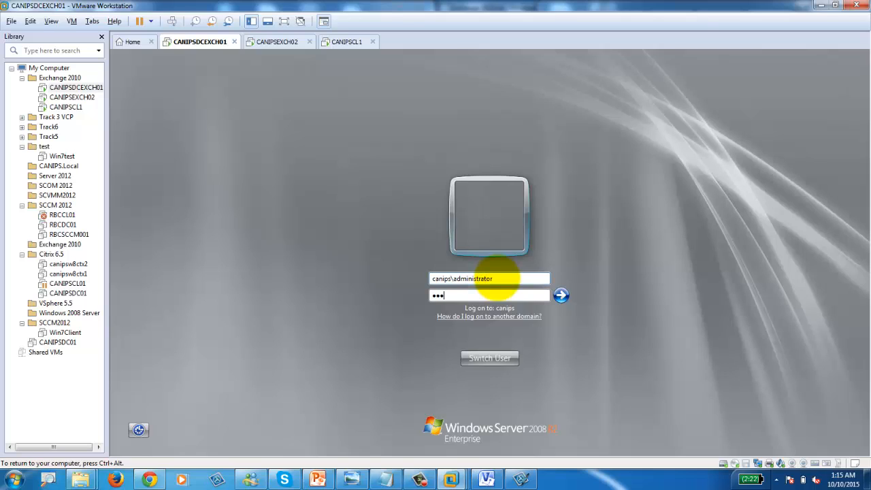
key(Return)
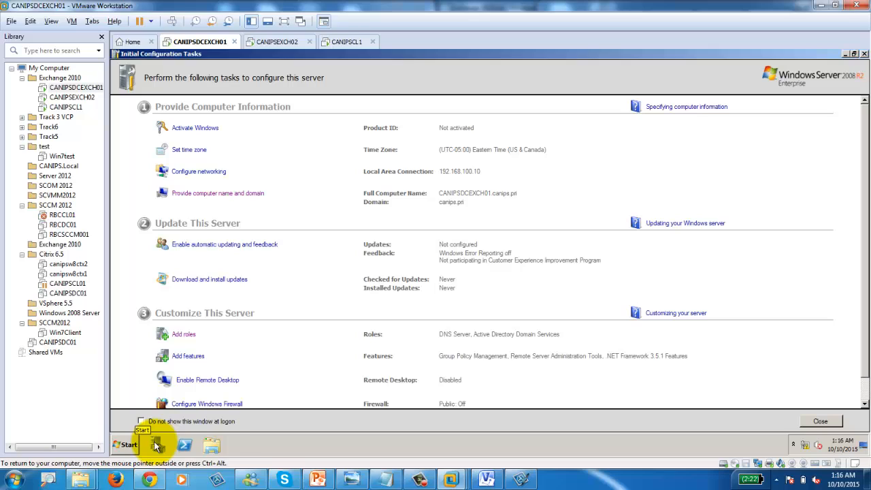
Step: Start Add Roles from Initial Configuration Tasks, tick Web Server (IIS), and advance to Role Services
click(156, 446)
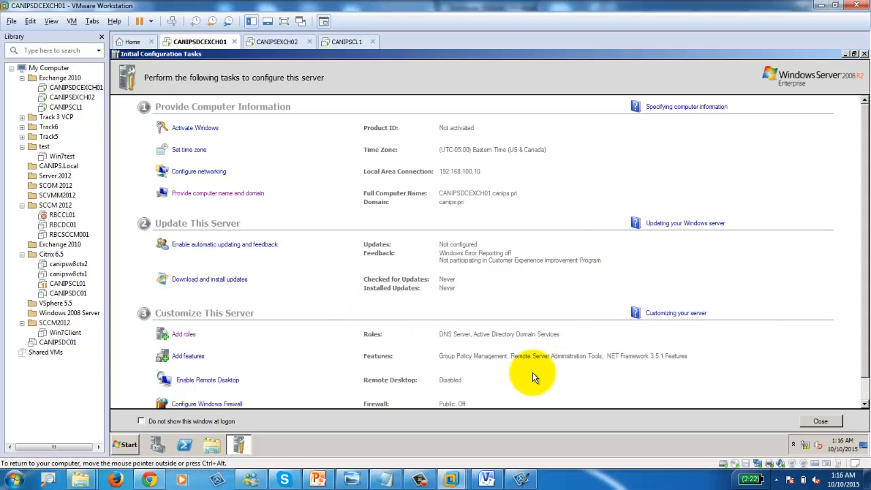
click(124, 444)
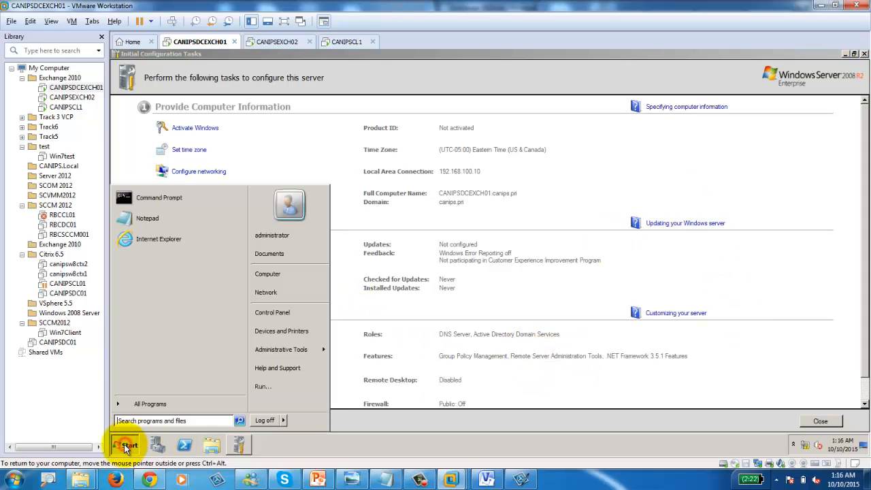
mouse_move(297, 351)
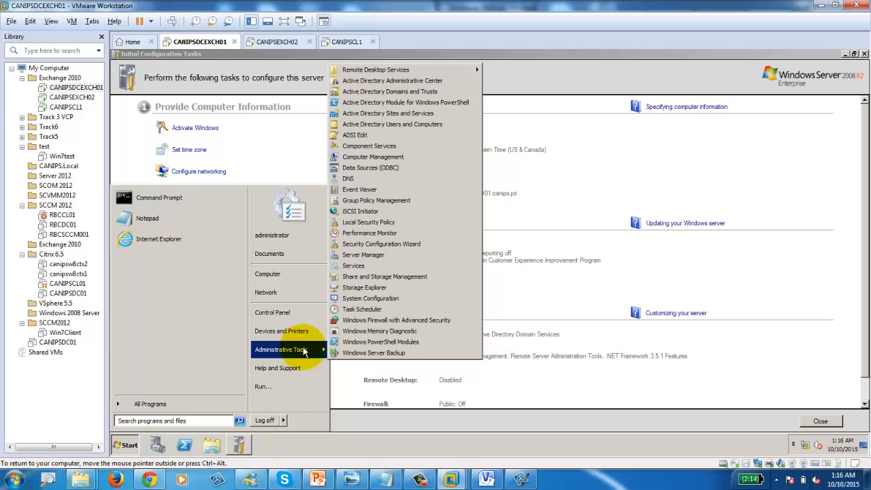
click(592, 301)
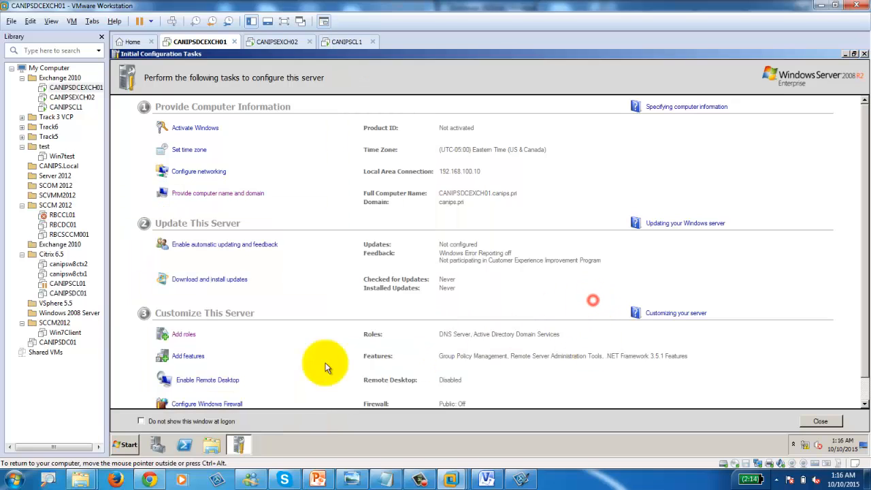
click(182, 334)
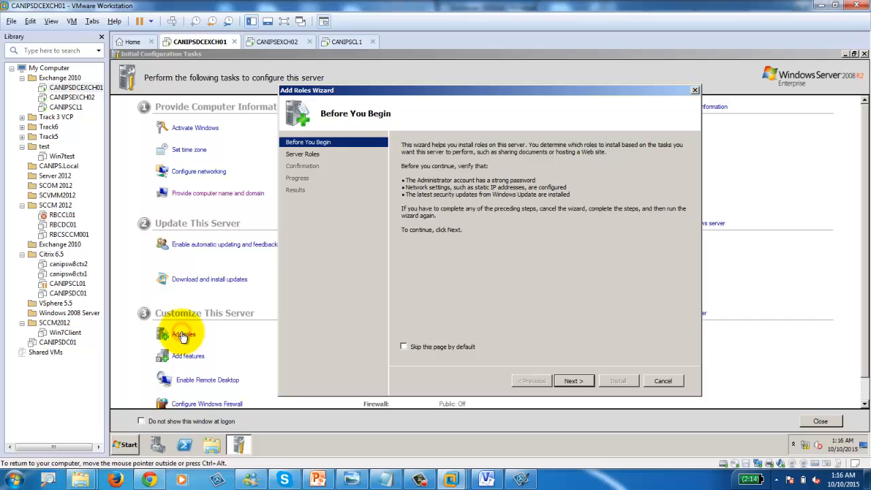
click(571, 381)
click(404, 290)
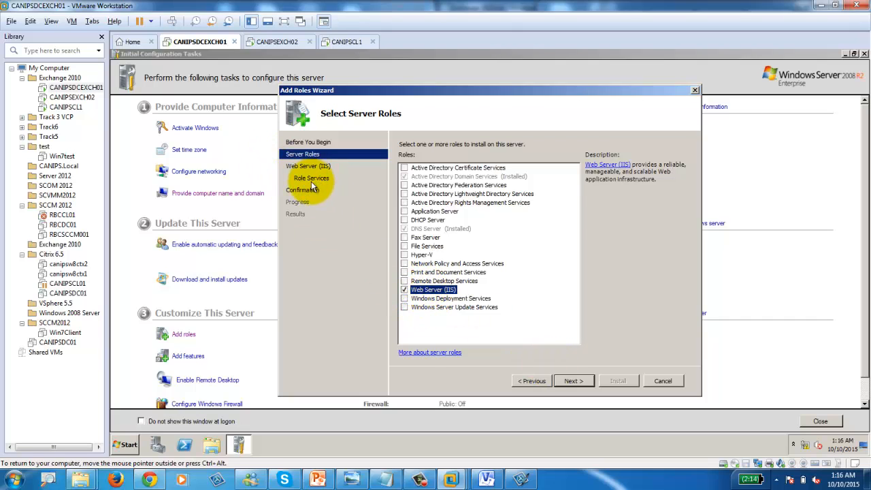
click(585, 381)
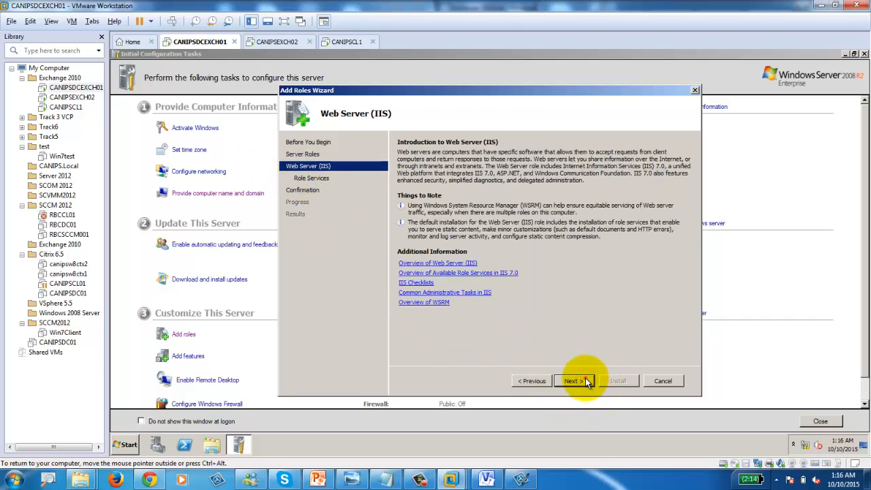
click(585, 381)
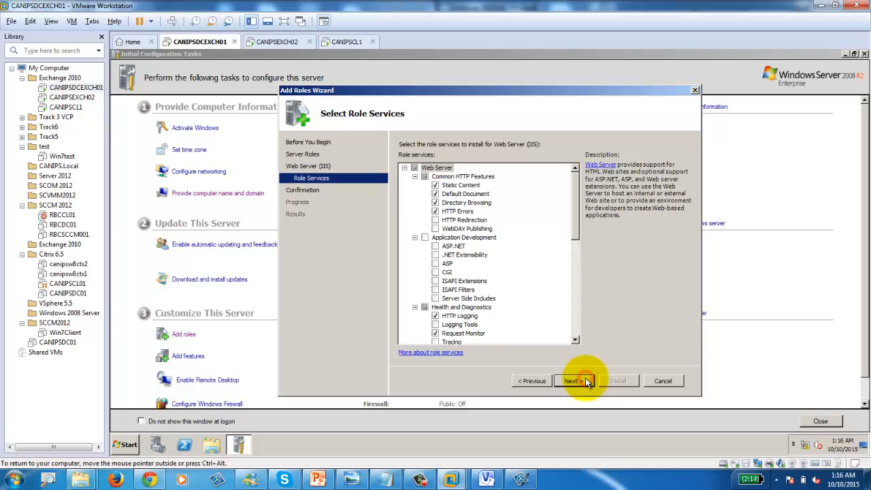
Step: Add HTTP Redirection, WebDAV Publishing, all Application Development, and Logging Tools, Tracing, Custom and ODBC Logging
click(414, 168)
click(414, 168)
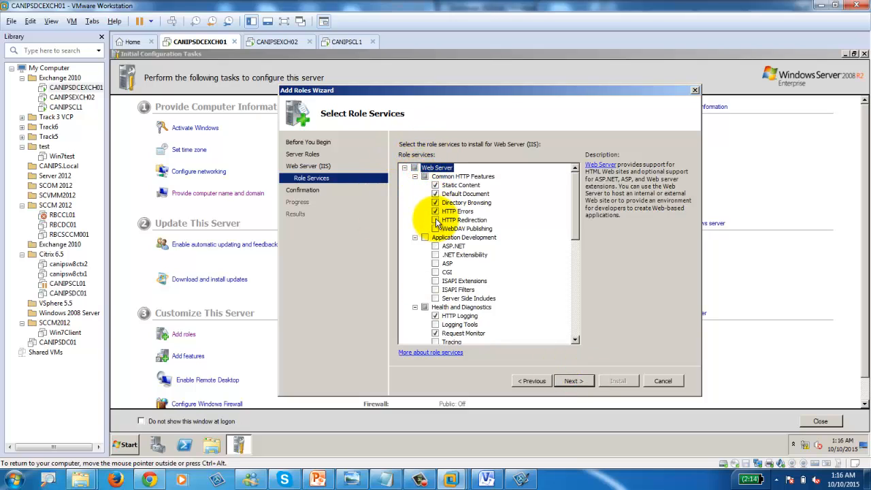
click(436, 220)
click(435, 229)
click(424, 237)
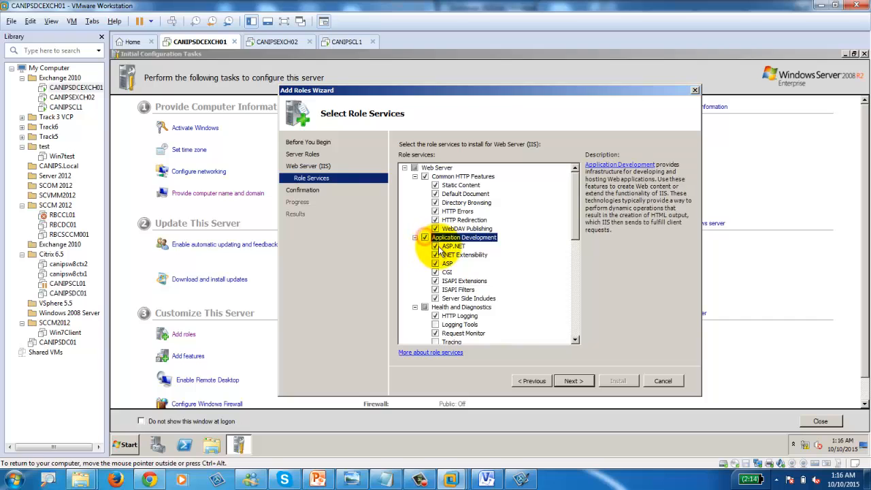
scroll(435, 303, down, 2)
click(435, 272)
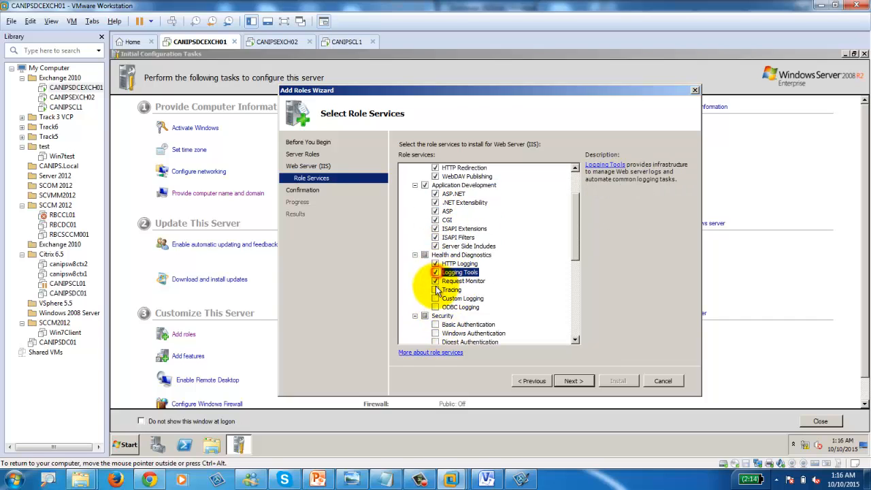
click(435, 289)
click(435, 298)
click(436, 307)
scroll(437, 313, down, 1)
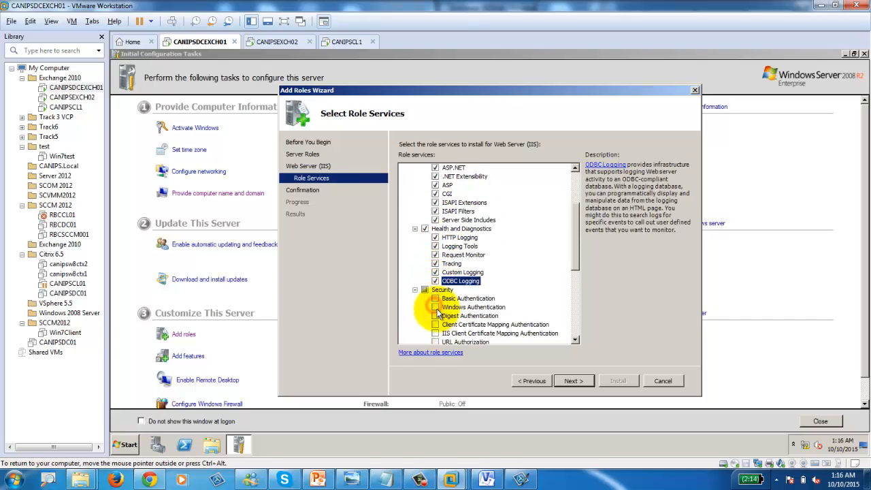
scroll(437, 313, down, 2)
Step: Select the Security services: Basic, Windows, Digest and certificate mapping authentication, URL Authorization, IP Restrictions
click(424, 237)
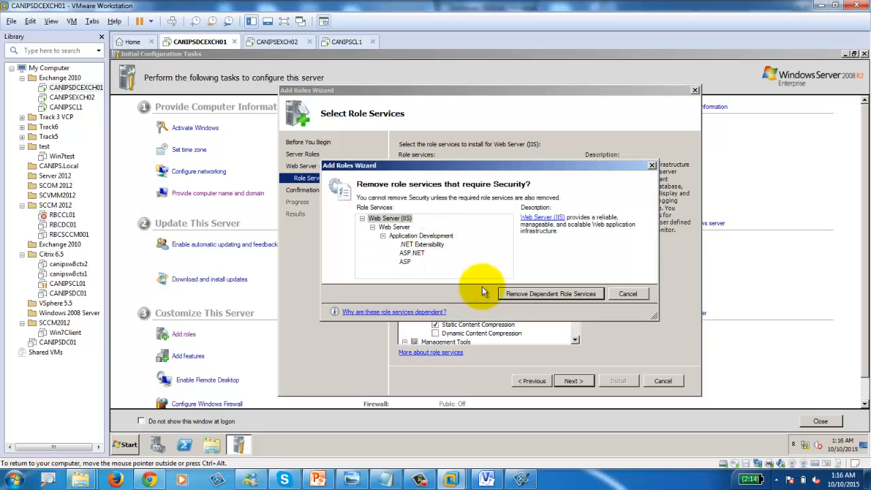
click(542, 294)
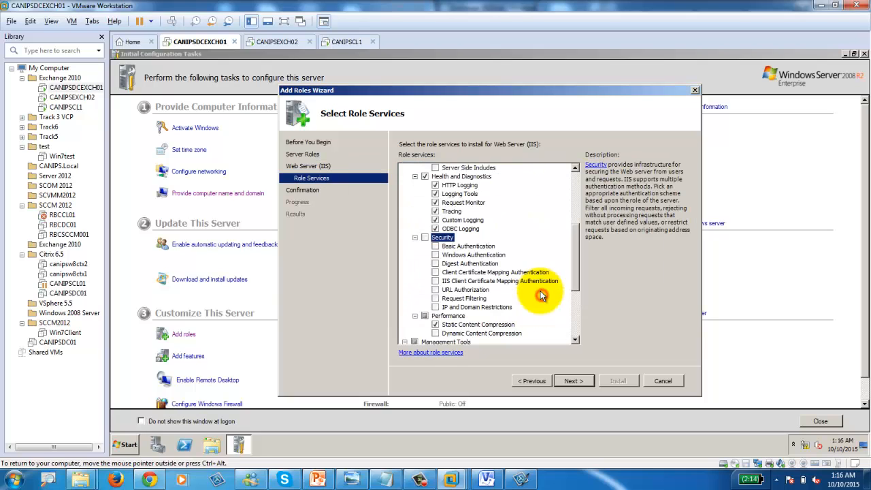
click(434, 246)
click(434, 255)
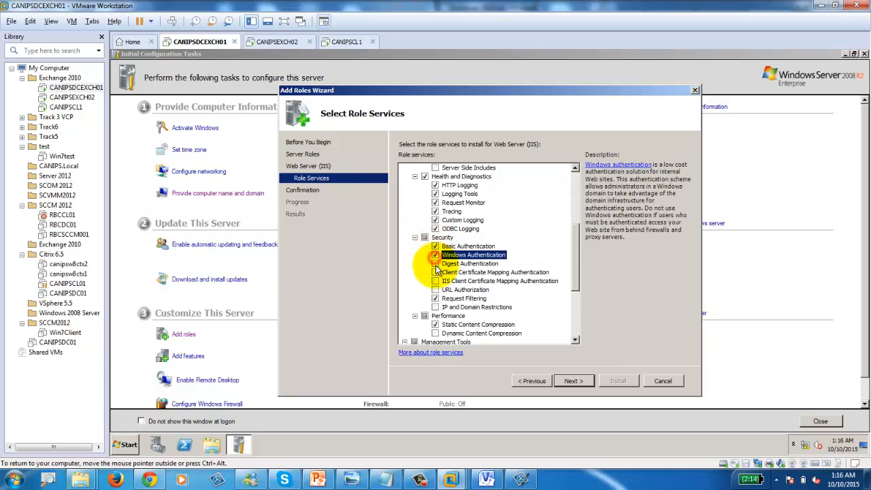
click(434, 263)
click(435, 272)
click(434, 289)
click(434, 280)
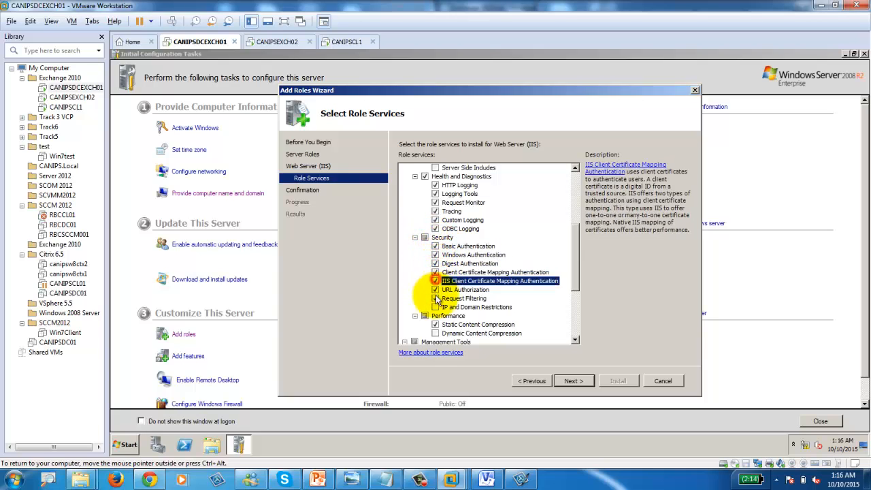
click(434, 306)
scroll(439, 306, down, 2)
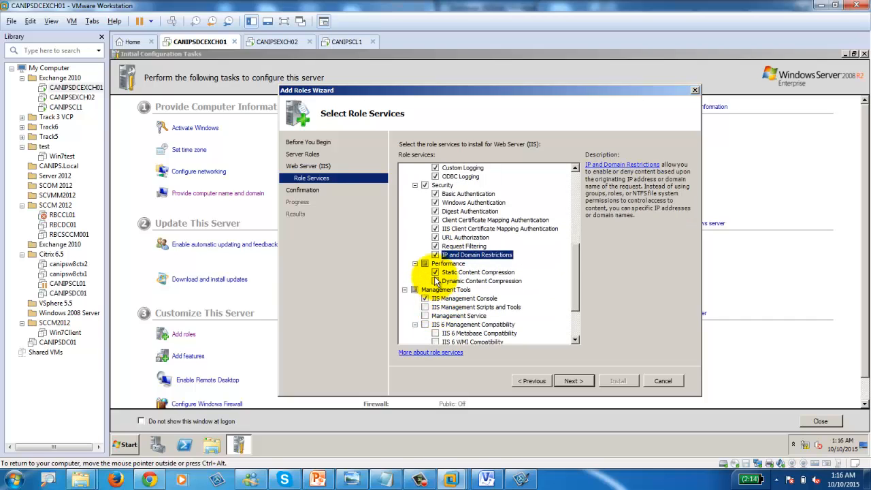
Step: Add Dynamic Content Compression, Management Scripts, Management Service, IIS 6 Compatibility and Hostable Web Core
click(435, 280)
click(424, 307)
click(424, 315)
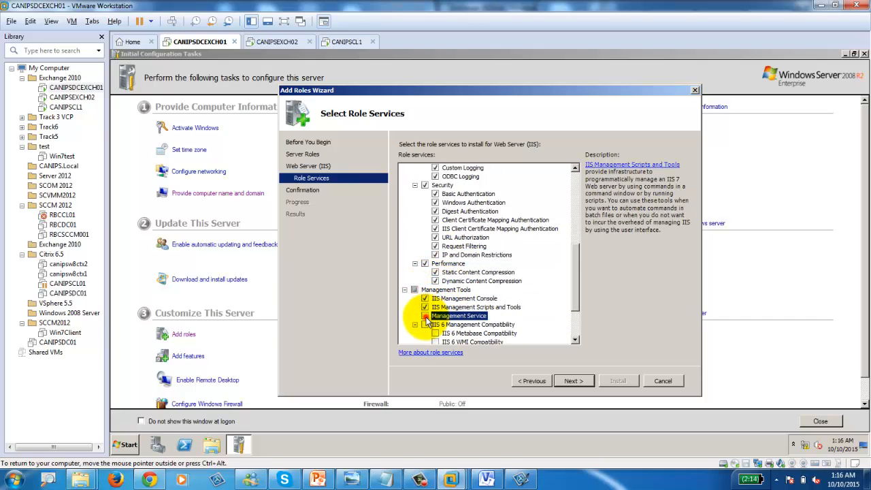
click(425, 325)
scroll(463, 317, down, 2)
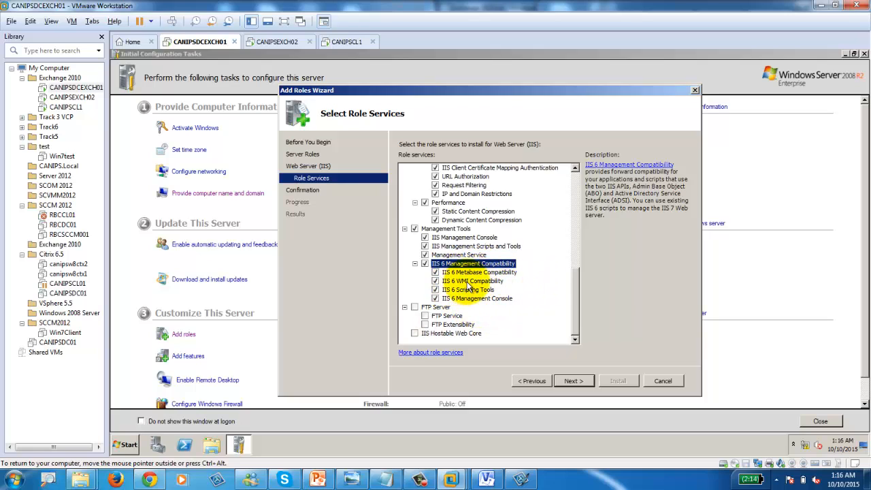
click(414, 334)
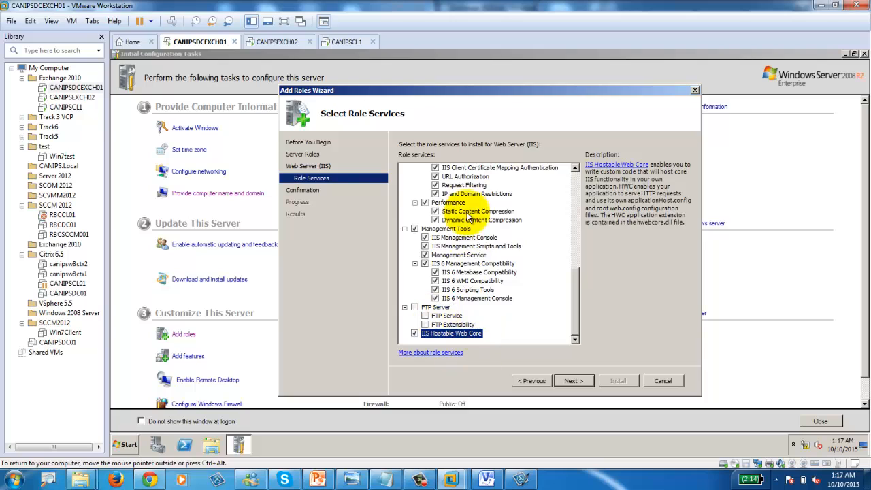
Step: Confirm the selected role services and install Web Server (IIS), letting the progress bar run
click(572, 381)
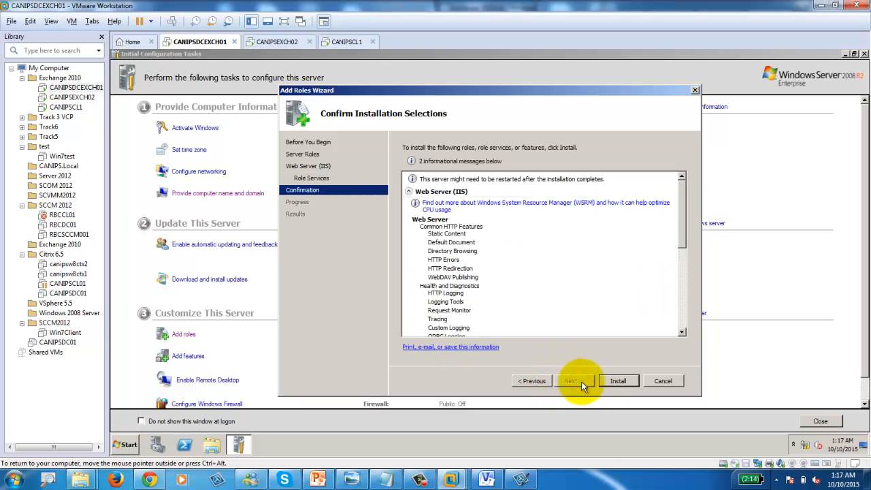
click(616, 380)
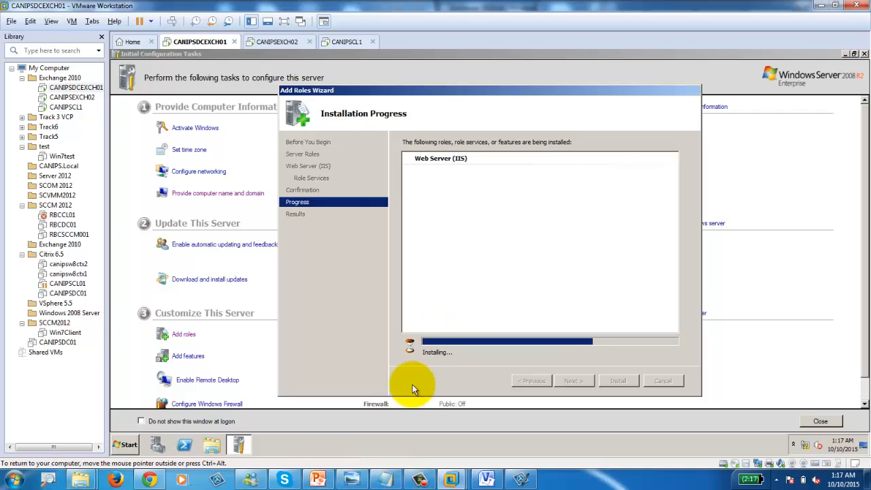
mouse_move(150, 481)
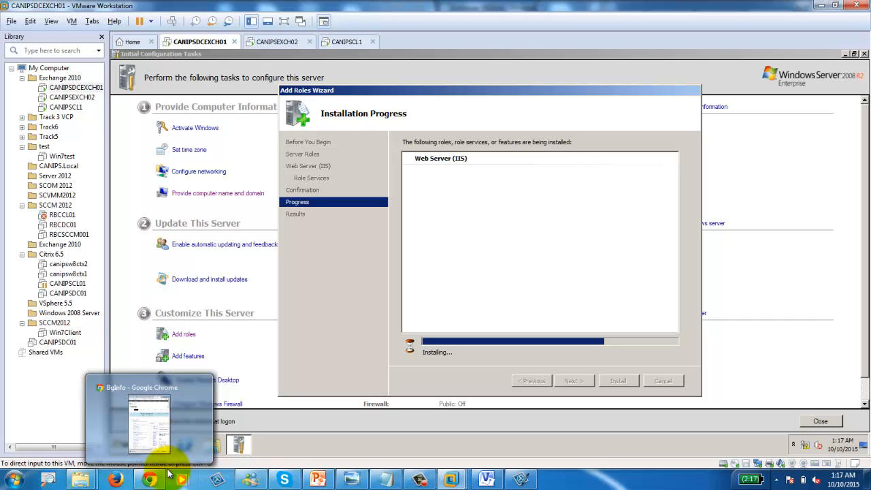
Step: Google 'exchange 2010 install prerequisites powershell' in a new tab and open the exchangeserverpro.com article
click(150, 480)
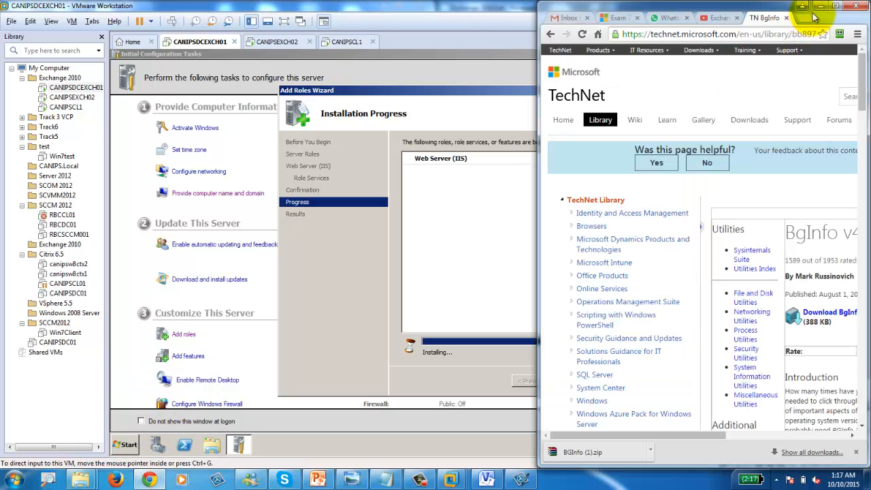
click(835, 6)
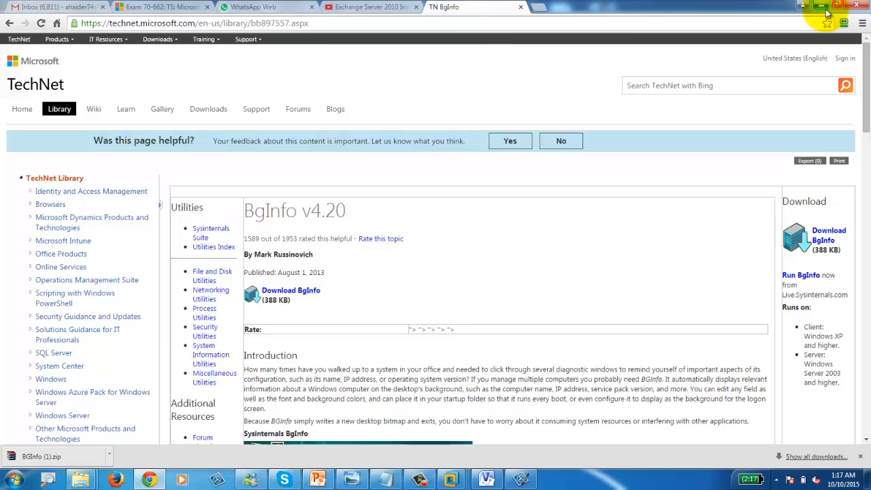
click(534, 8)
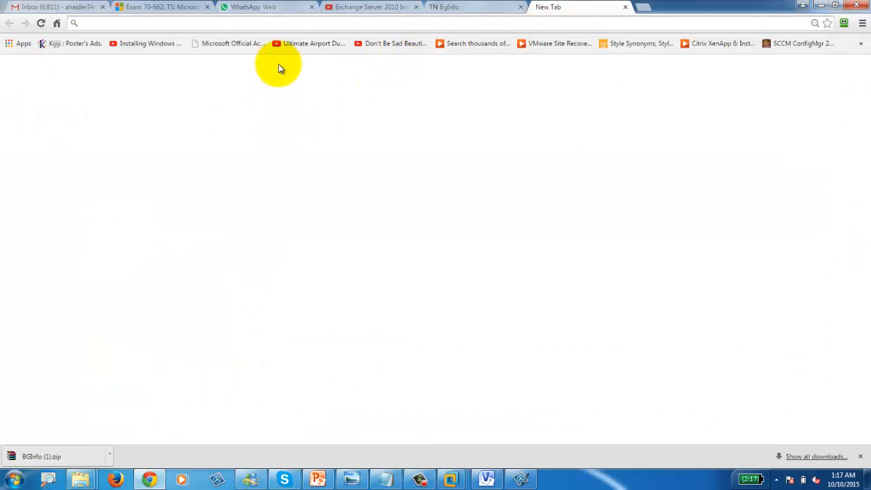
click(341, 202)
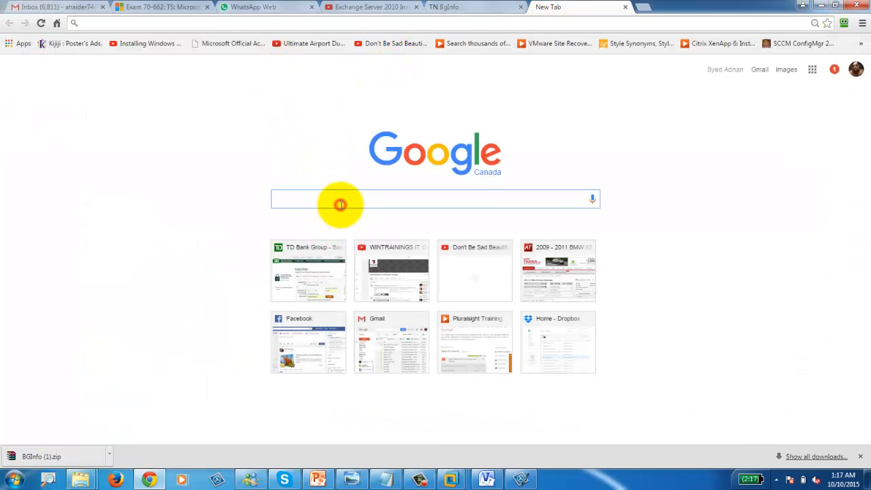
text(ex)
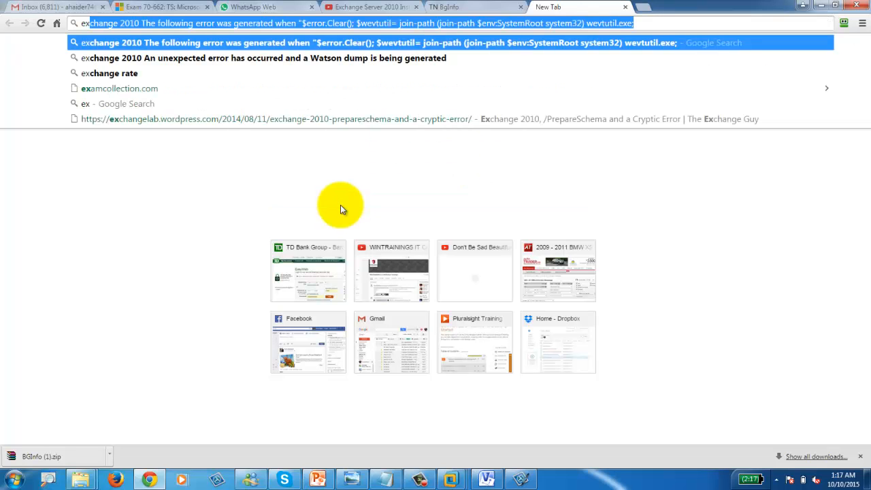
text(change )
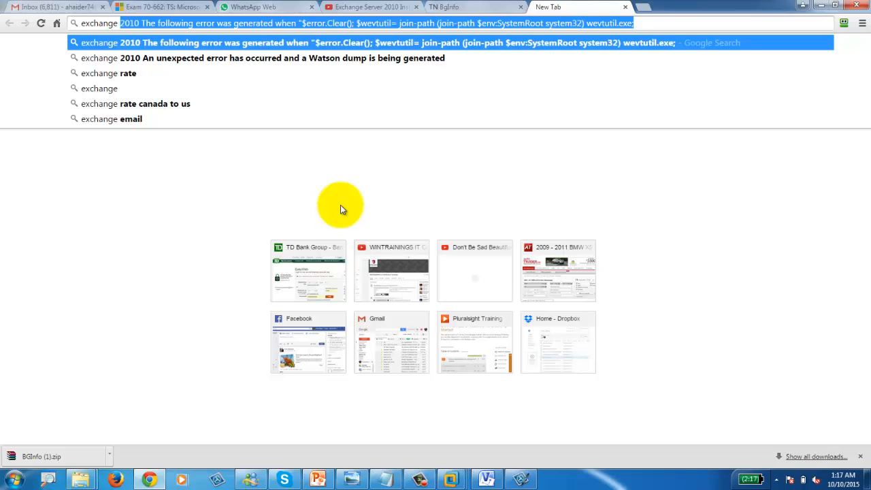
text(2010)
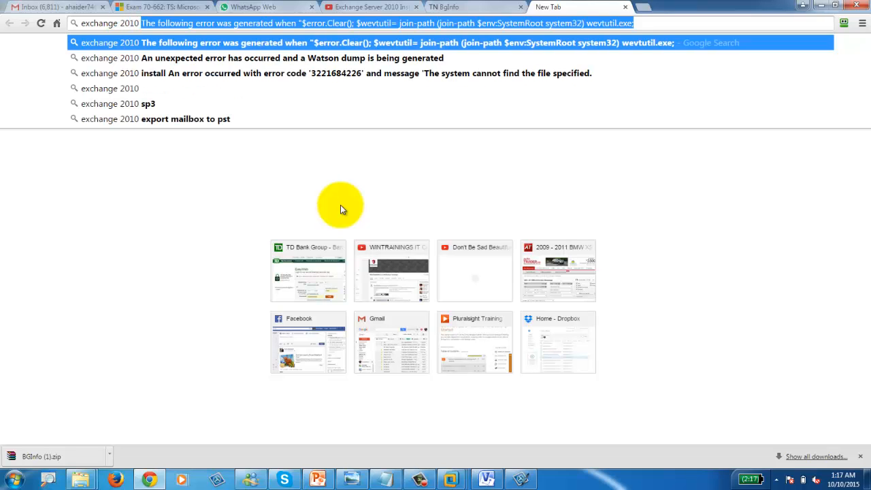
text( install pre)
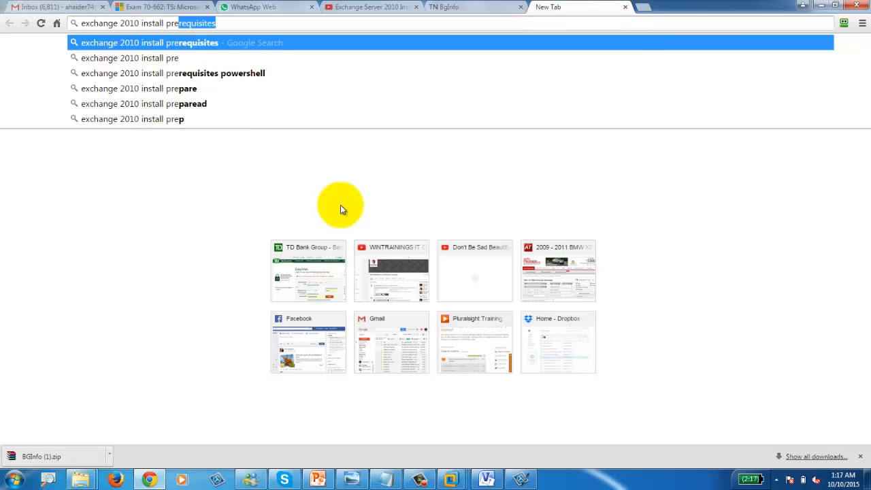
key(Down)
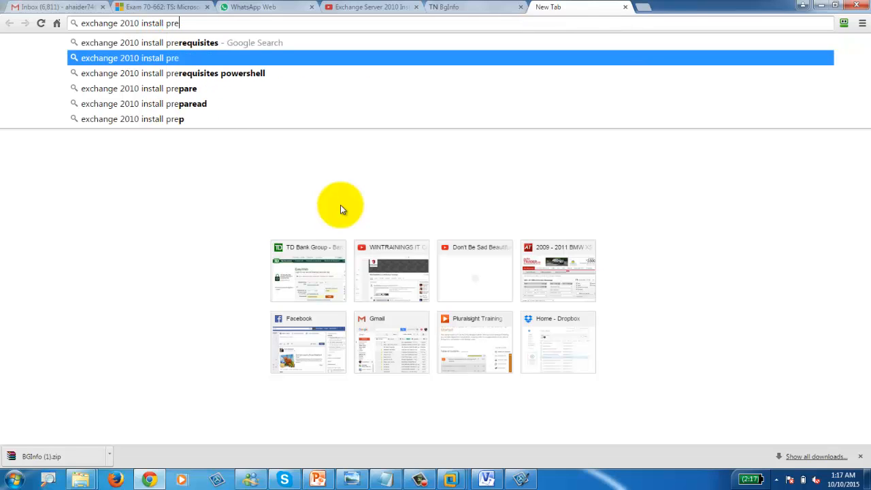
key(Down)
key(Return)
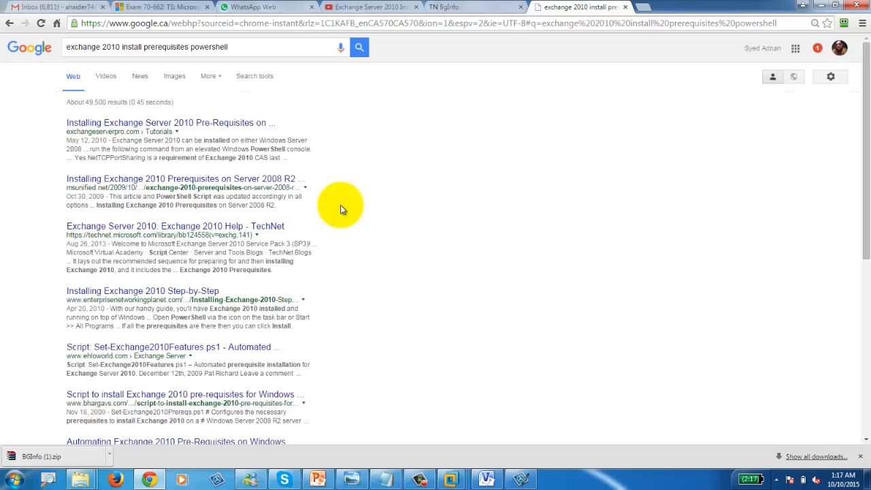
click(145, 125)
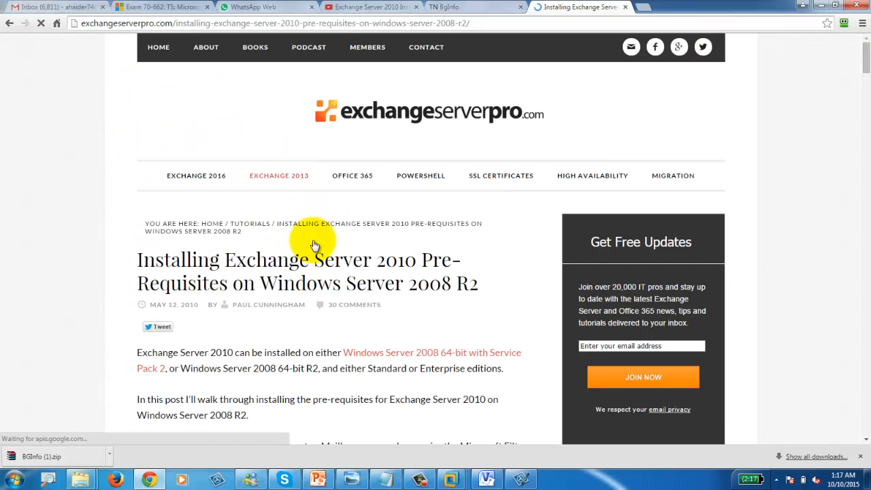
Step: Scroll the article to its PowerShell commands and select the Add-WindowsFeature command line
scroll(312, 247, down, 4)
scroll(313, 245, down, 2)
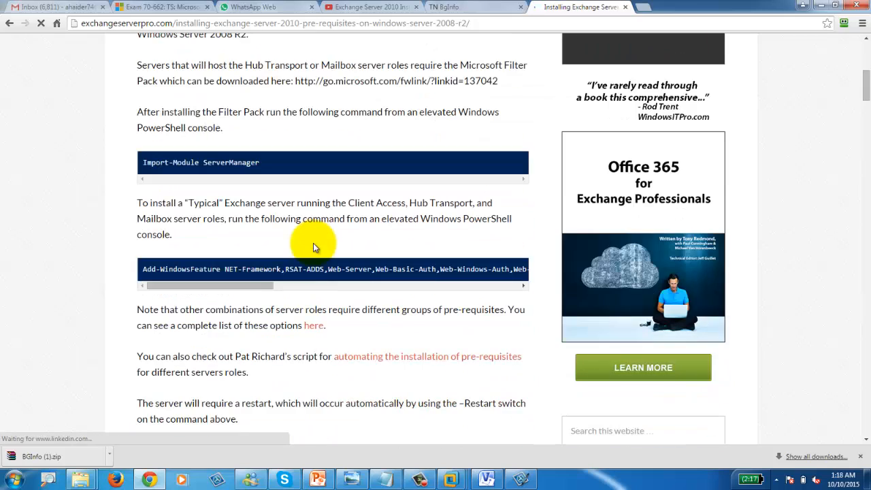
scroll(313, 243, down, 2)
scroll(312, 243, down, 7)
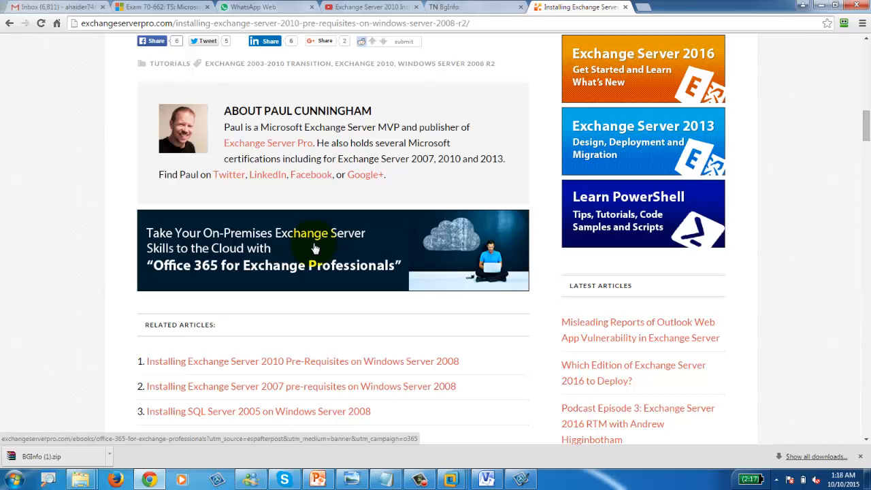
scroll(313, 242, up, 6)
scroll(313, 244, down, 10)
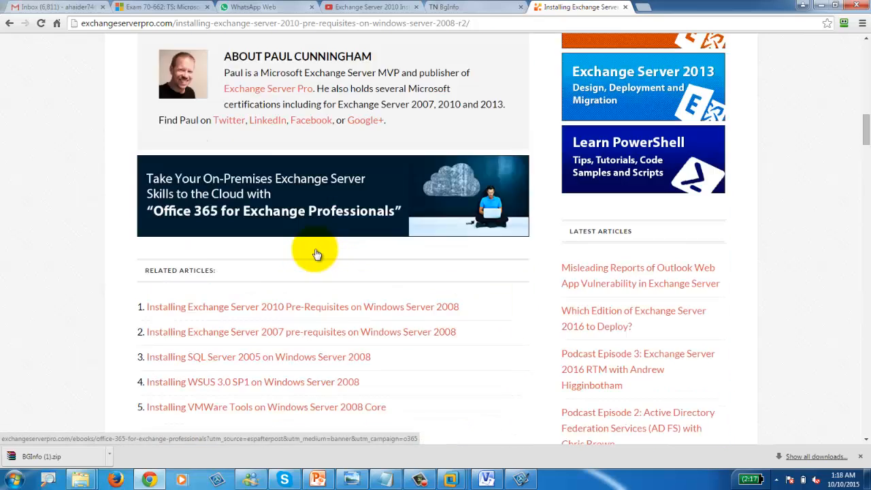
scroll(313, 246, up, 15)
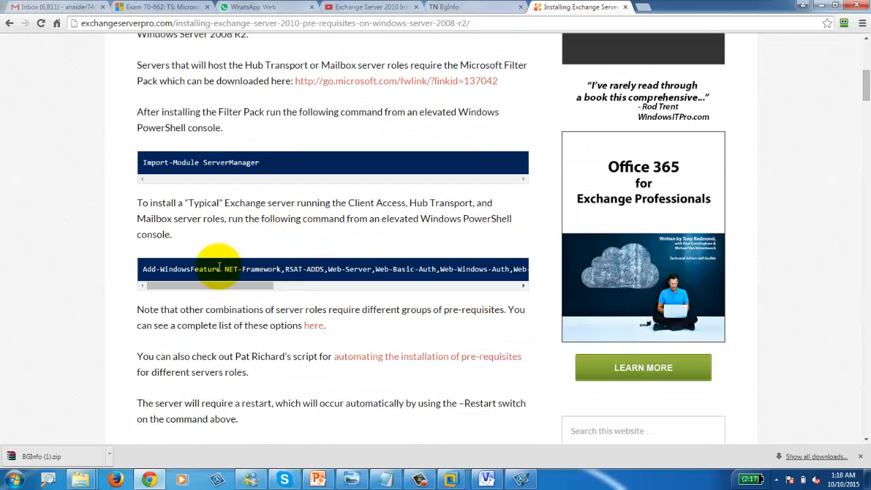
click(201, 274)
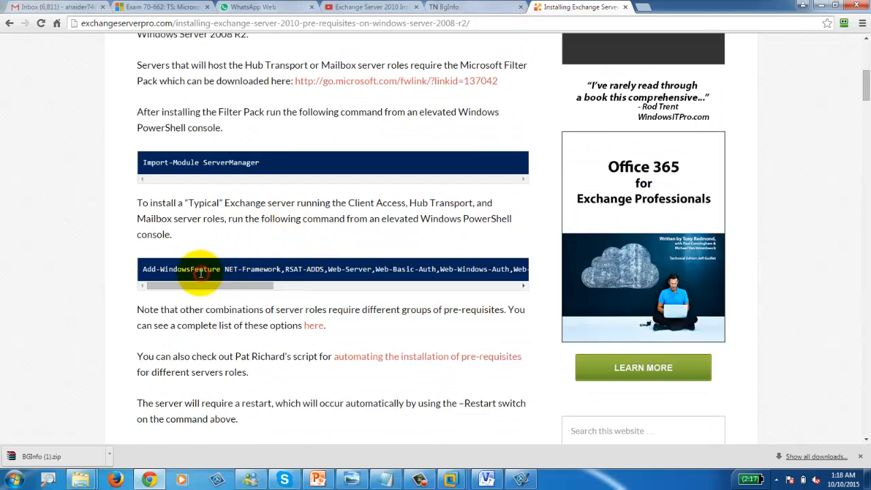
click(199, 268)
key(ctrl+a)
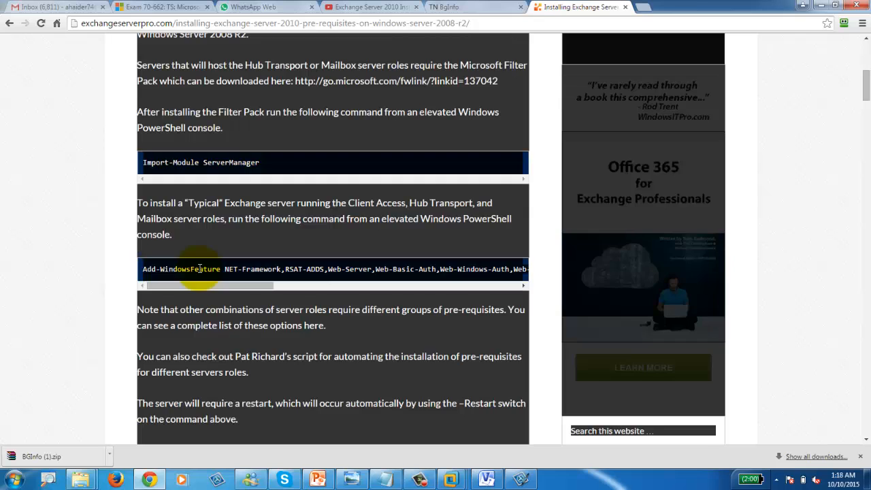
click(176, 274)
drag(142, 272, 525, 270)
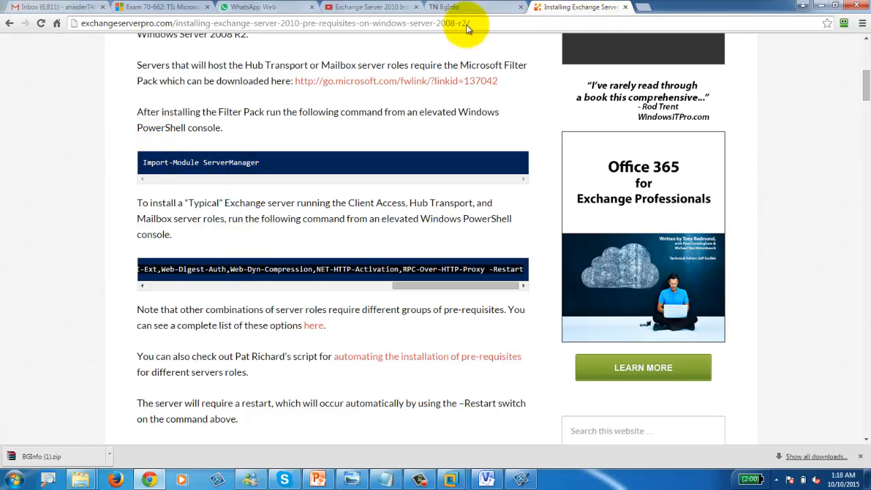
Step: Switch to the CANIPSEXCH02 VM and launch Windows PowerShell from its guest taskbar
mouse_move(451, 476)
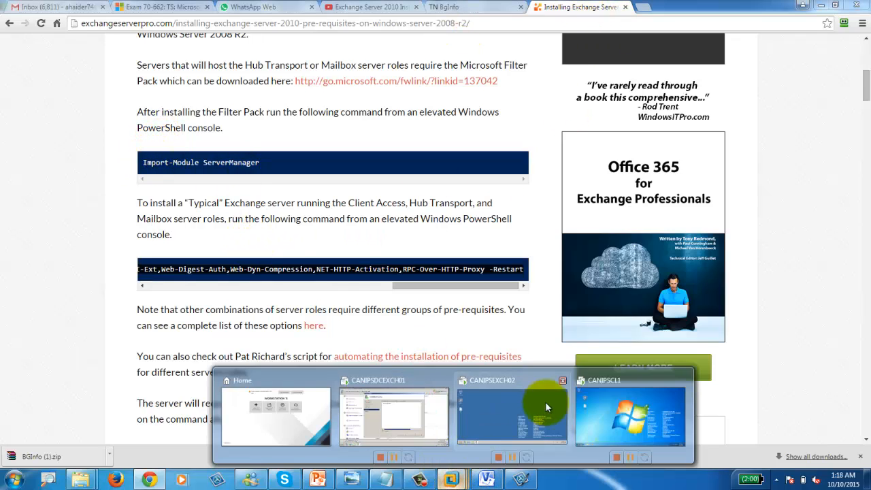
click(415, 414)
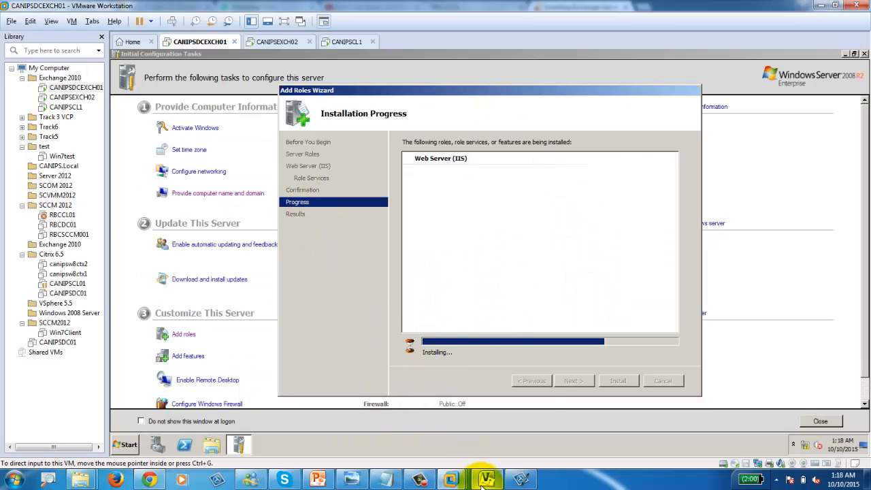
mouse_move(486, 478)
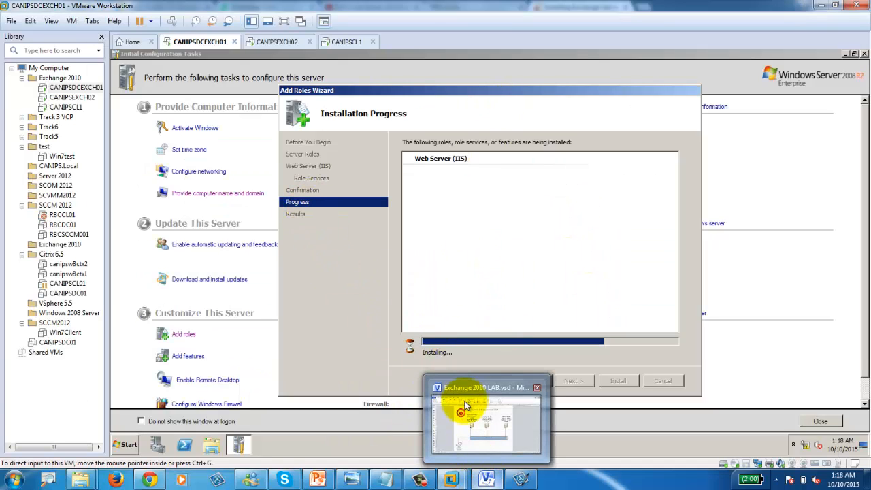
click(281, 43)
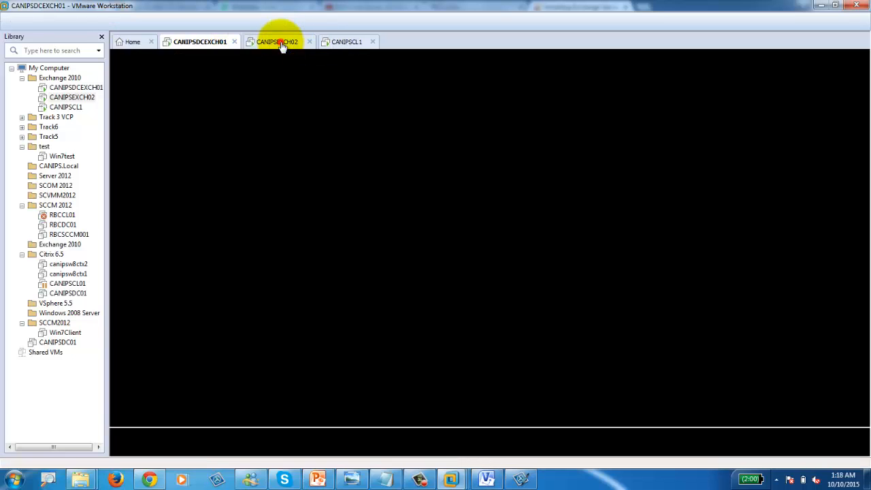
click(314, 244)
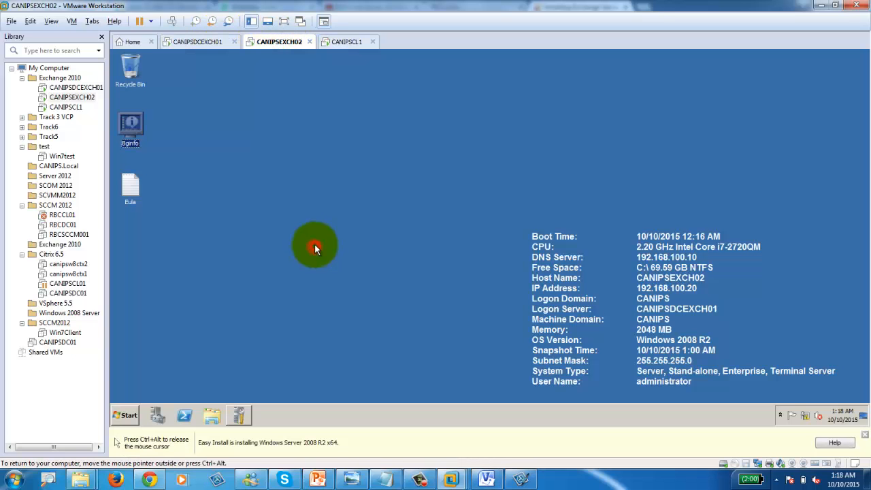
click(130, 416)
click(363, 237)
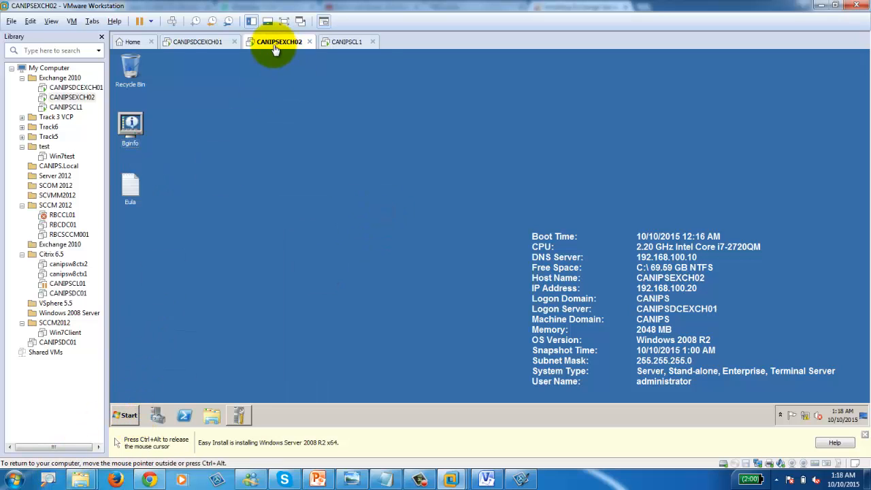
click(125, 415)
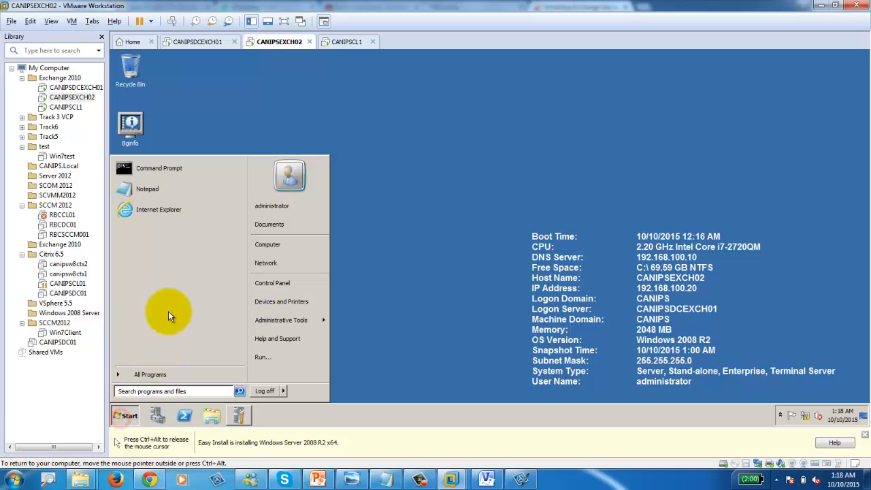
click(382, 345)
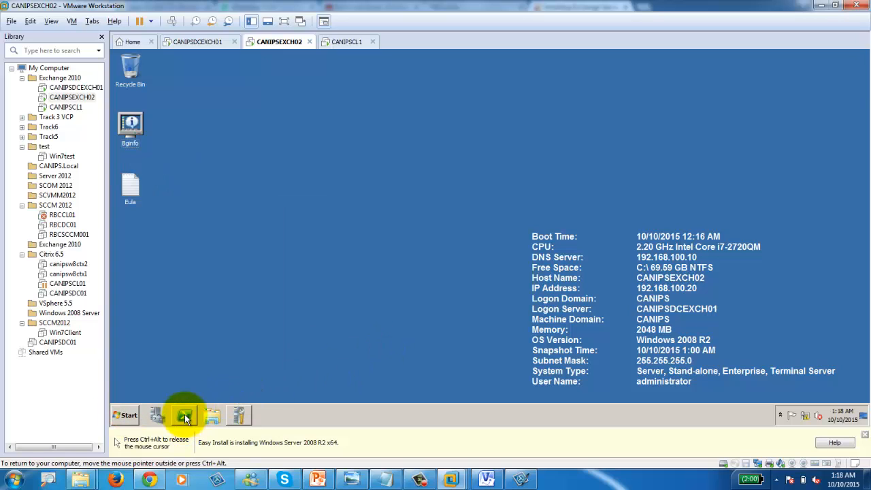
right_click(185, 413)
click(304, 369)
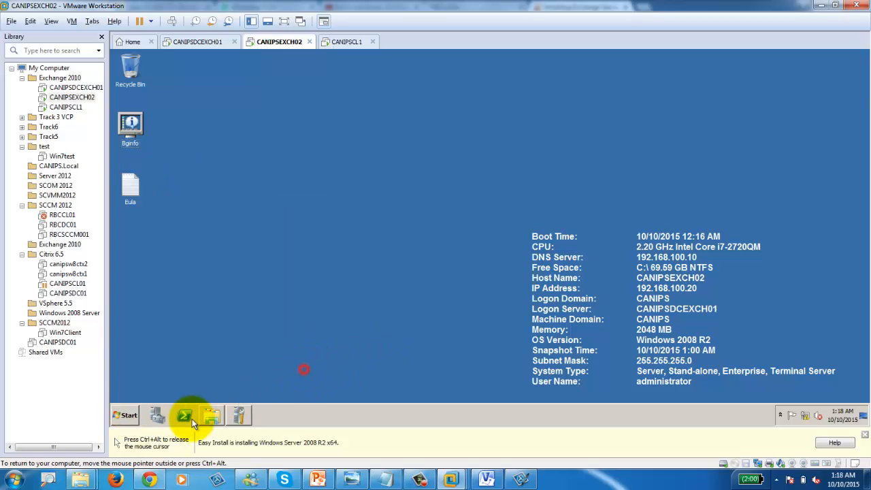
click(185, 417)
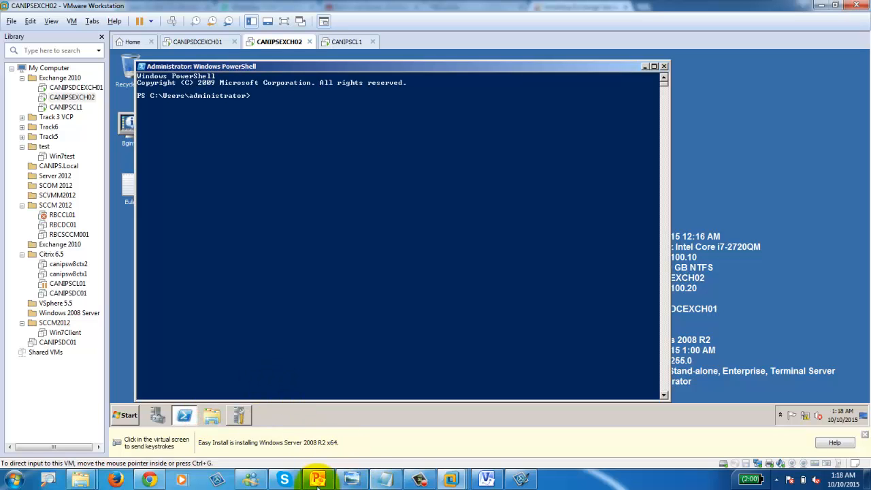
Step: Copy 'Import-Module ServerManager' from the article and run it in CANIPSEXCH02's PowerShell
click(149, 479)
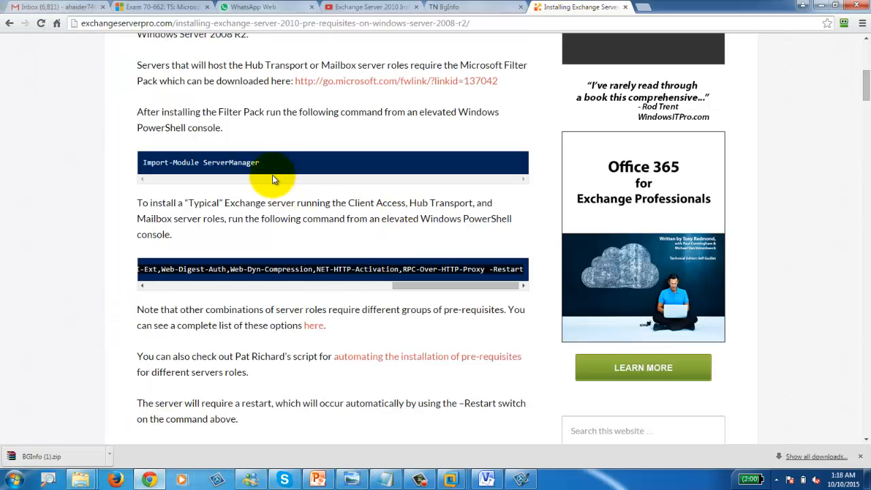
drag(265, 166, 145, 163)
key(ctrl+c)
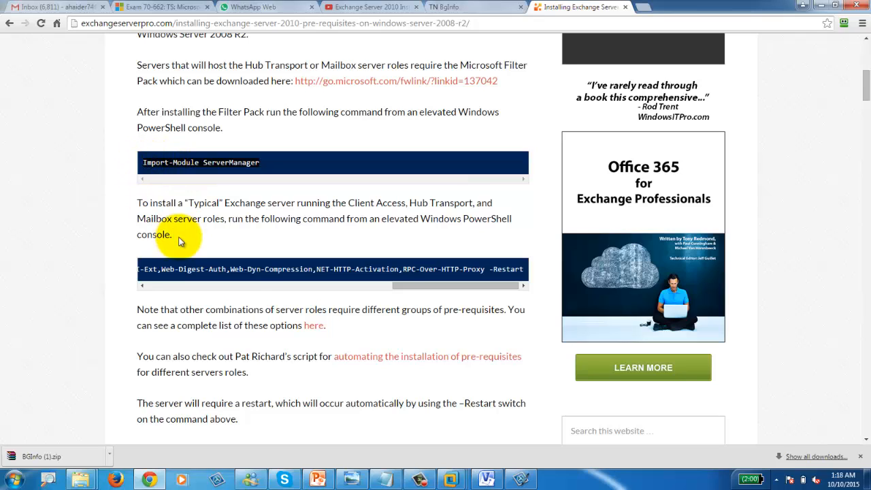
click(451, 480)
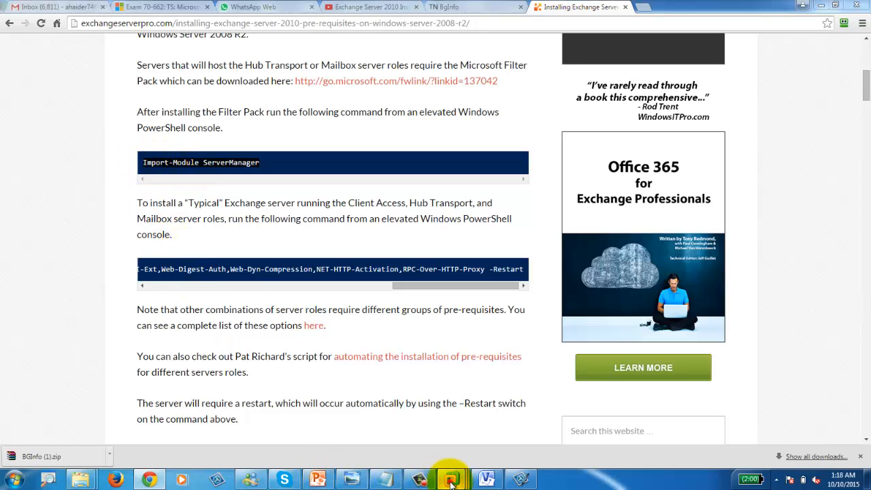
click(546, 424)
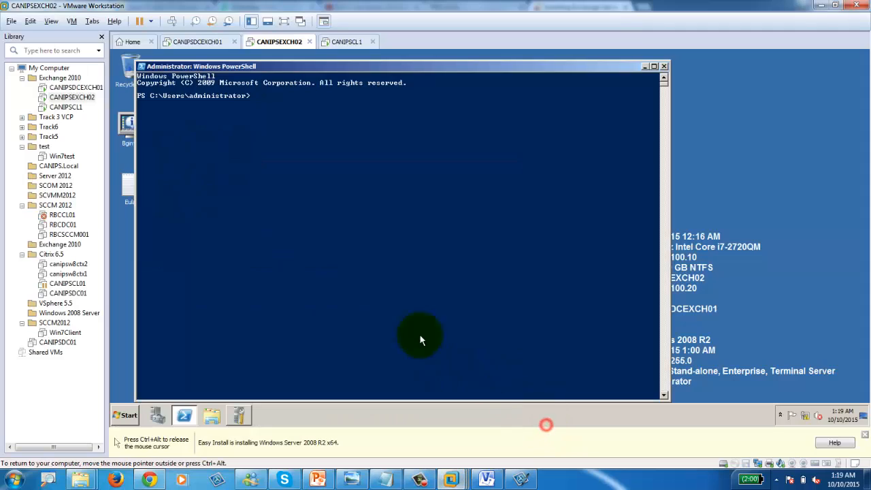
right_click(285, 117)
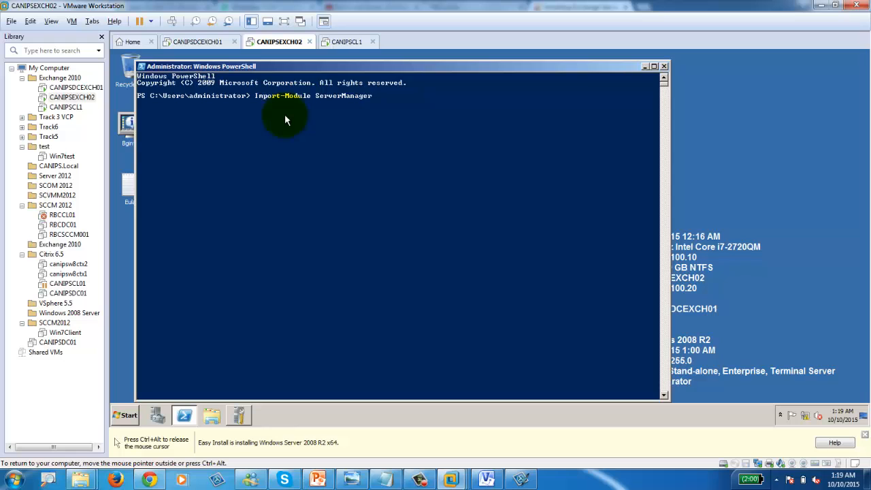
key(Return)
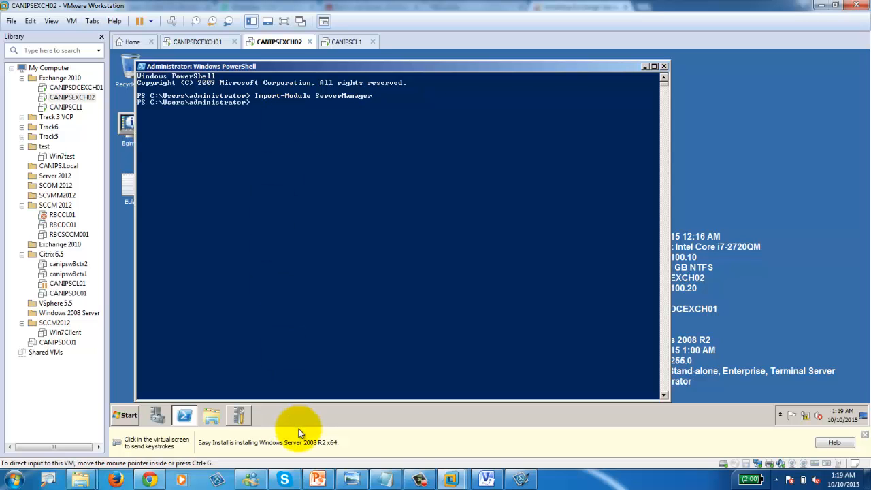
click(158, 478)
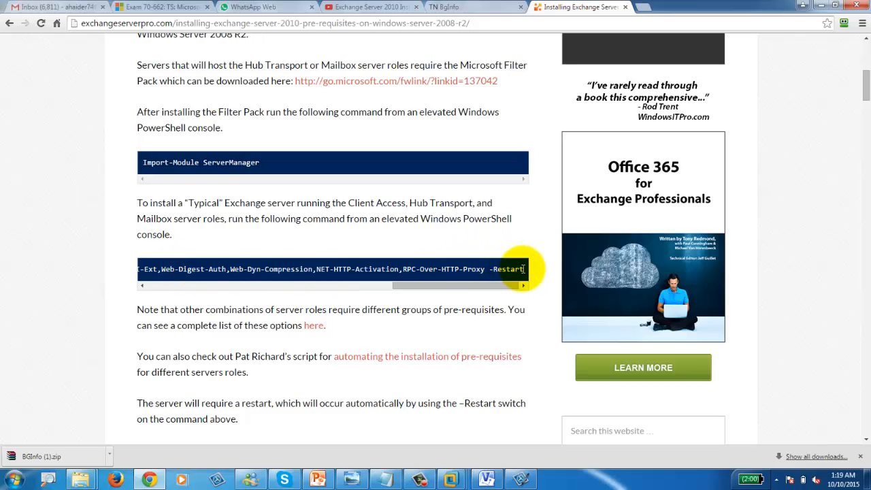
Step: Copy the full Add-WindowsFeature command from the article and paste it into CANIPSEXCH02's PowerShell
drag(522, 268, 143, 270)
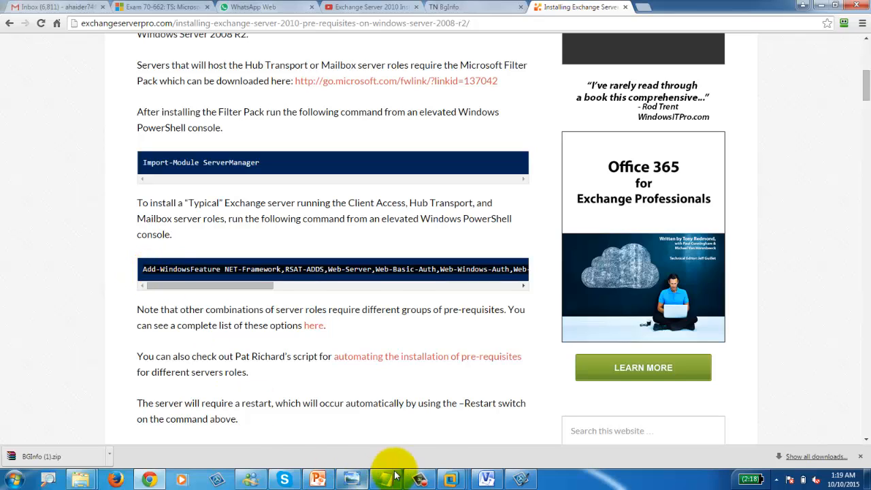
mouse_move(454, 482)
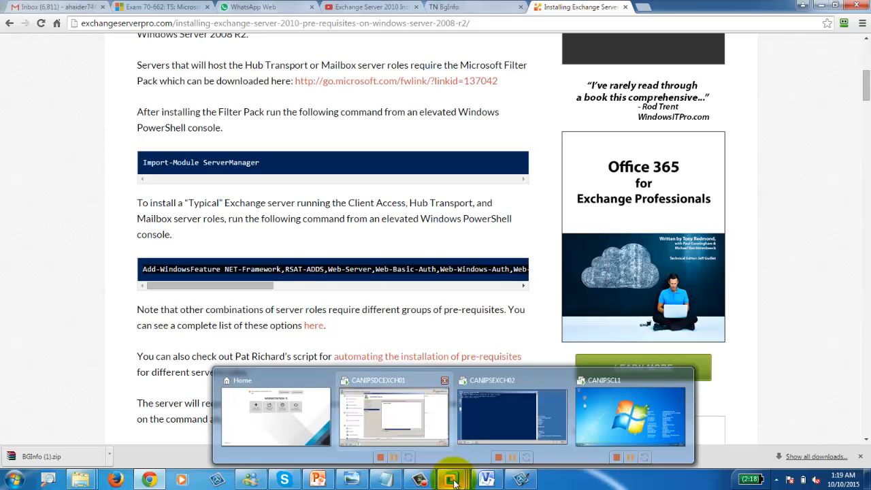
click(489, 430)
right_click(289, 121)
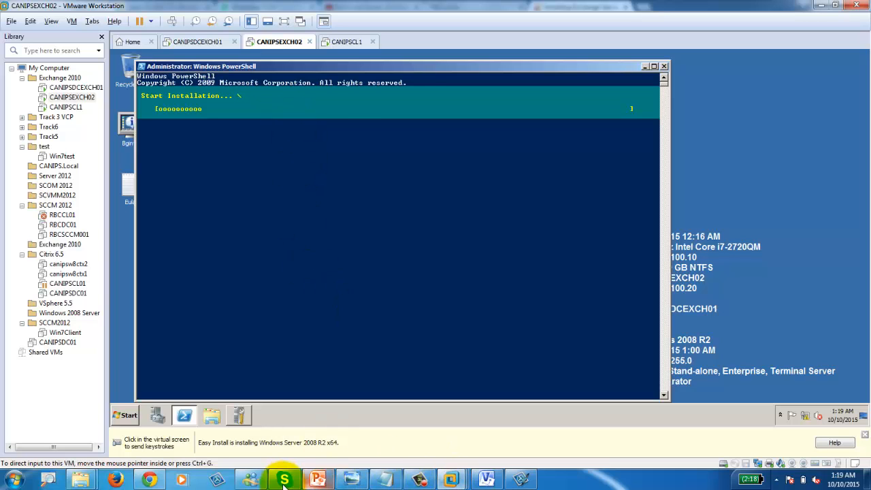
click(149, 479)
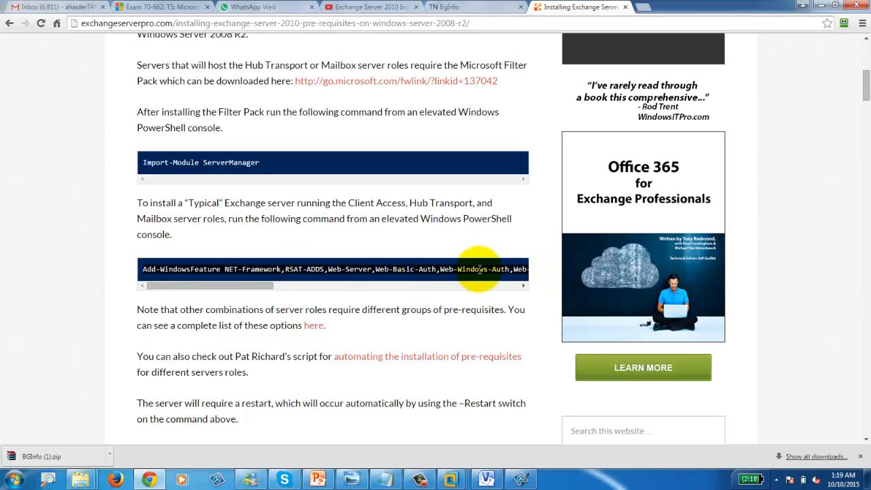
scroll(475, 270, up, 5)
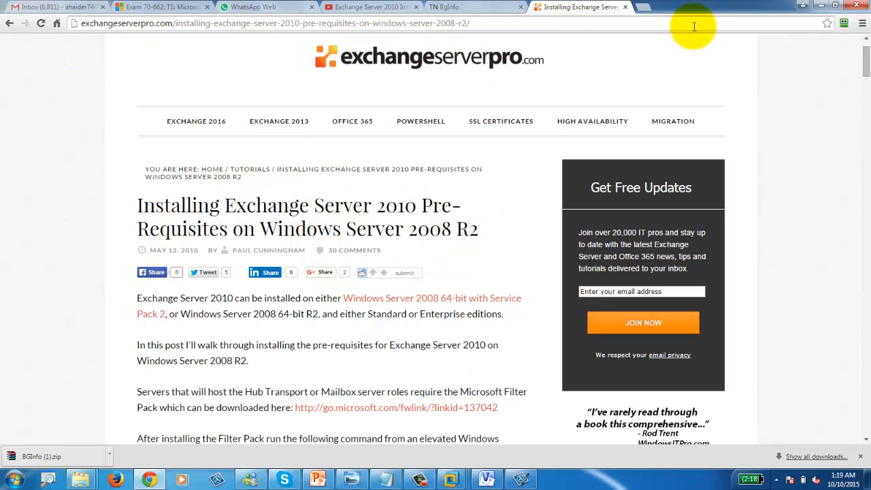
Step: On CANIPSDCEXCH01, close the finished Web Server (IIS) results and open the Libraries window
click(806, 7)
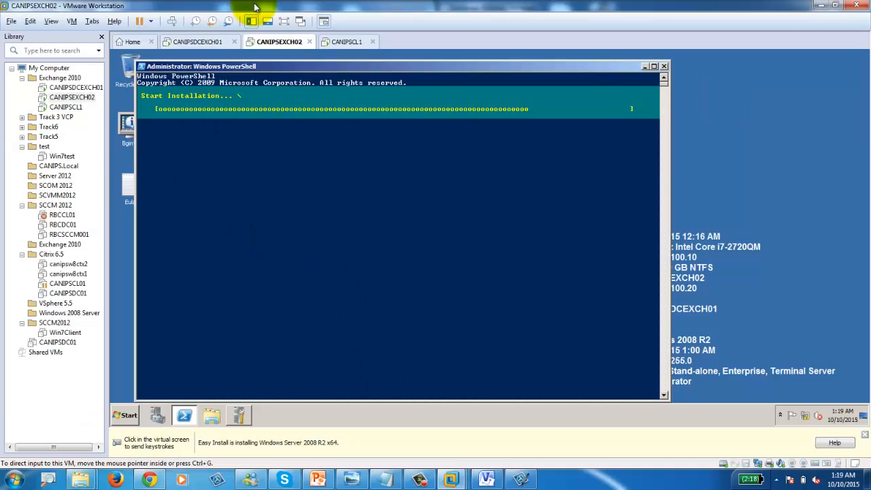
click(194, 43)
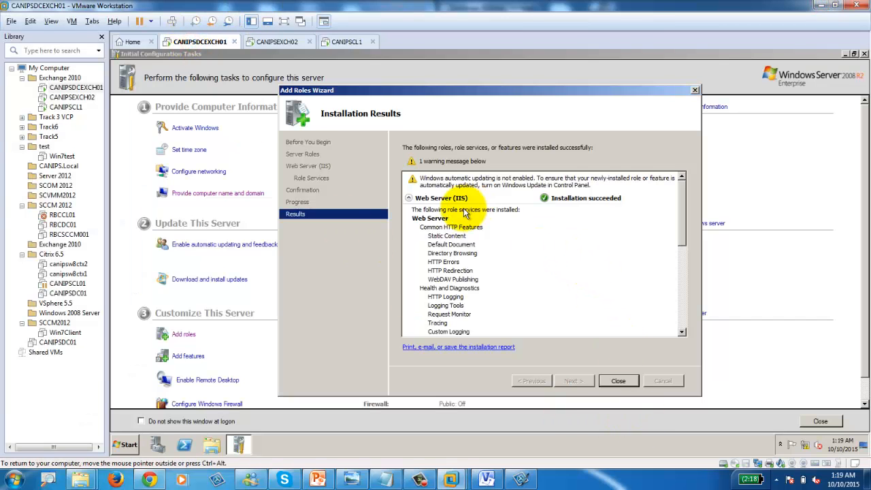
click(619, 381)
click(212, 446)
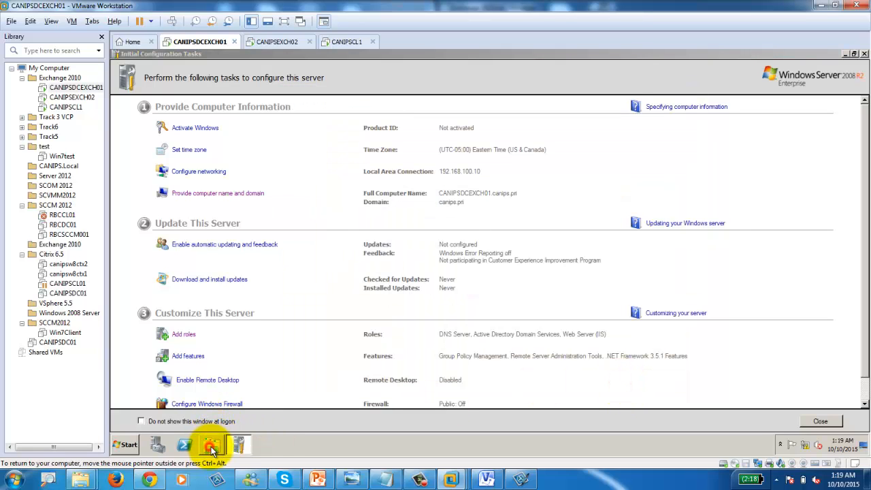
Step: Restart CANIPSDCEXCH01 from Start, giving Hardware: Installation (Planned) as the reason
click(123, 444)
mouse_move(285, 421)
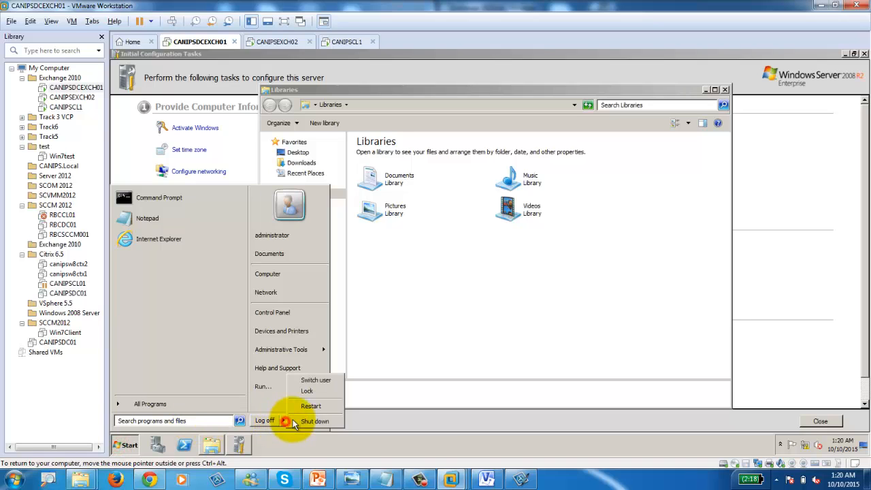
click(312, 407)
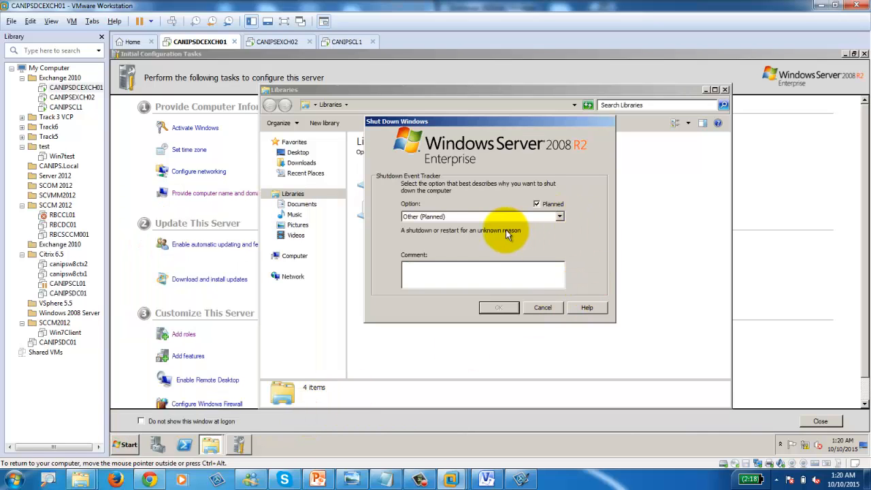
click(497, 215)
click(502, 228)
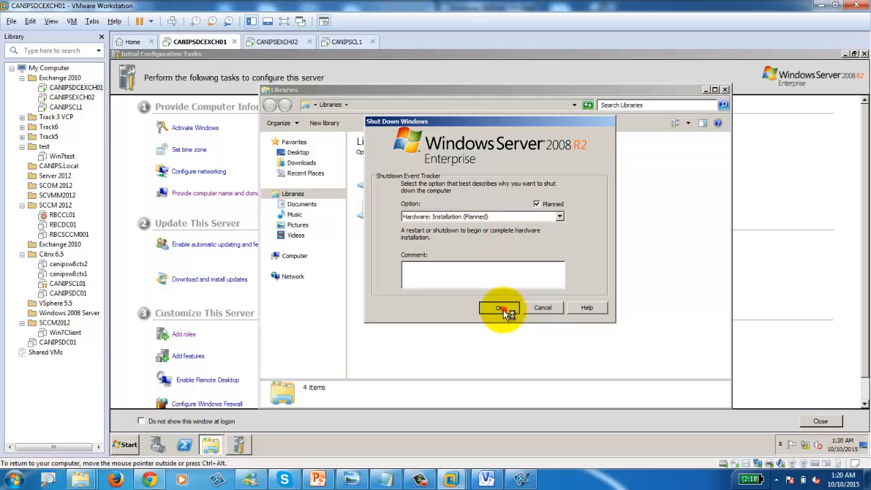
click(503, 310)
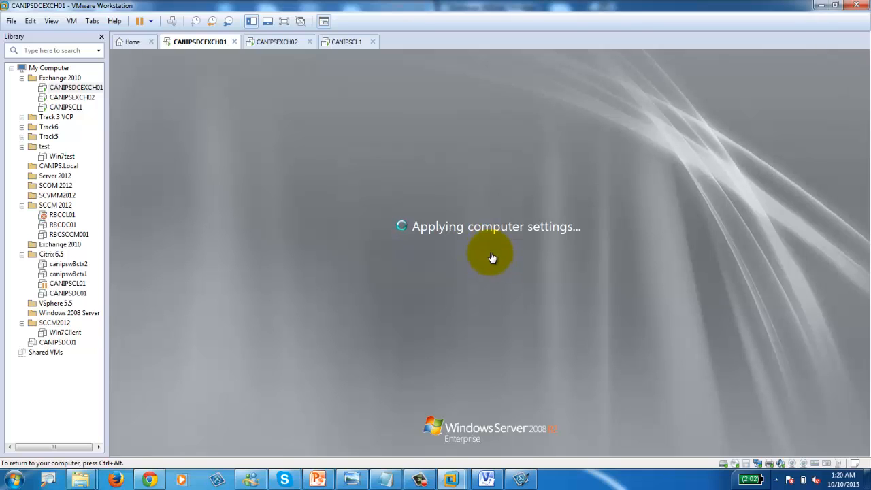
Step: Check CANIPSEXCH02 and the Exchange 2010 LAB diagram, then return to the restarted CANIPSDCEXCH01
key(ctrl+alt)
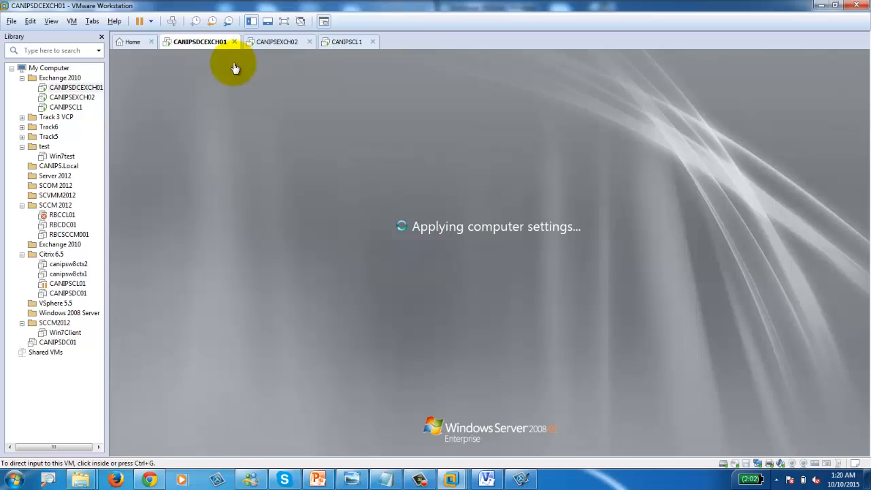
click(278, 42)
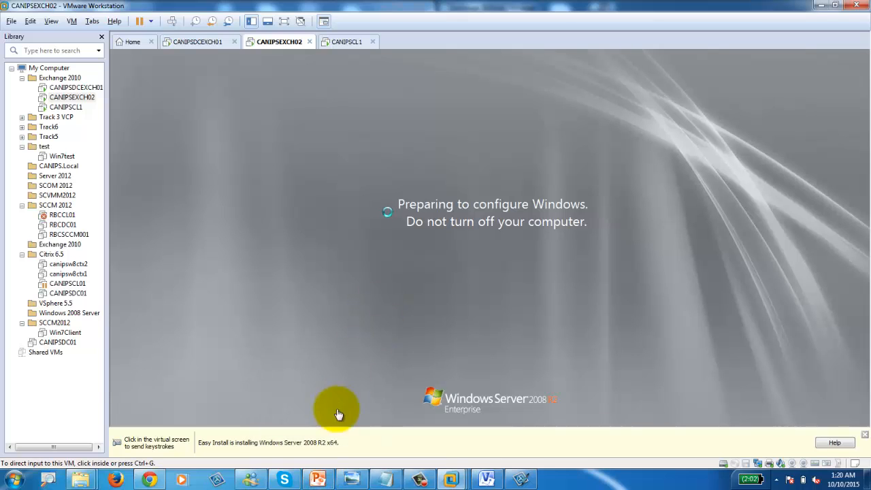
click(486, 480)
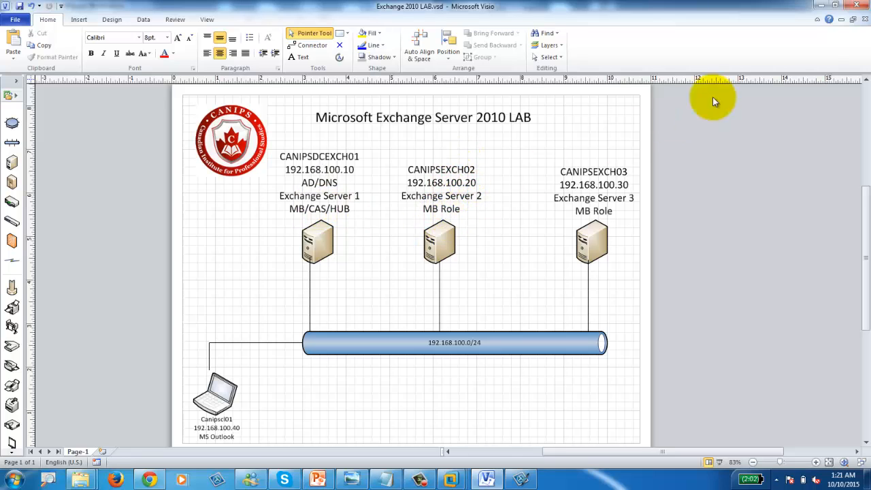
click(819, 5)
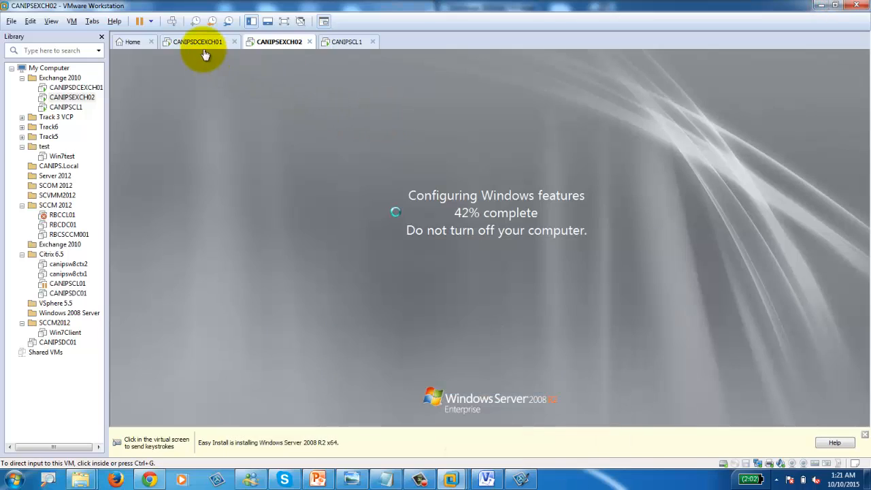
click(203, 45)
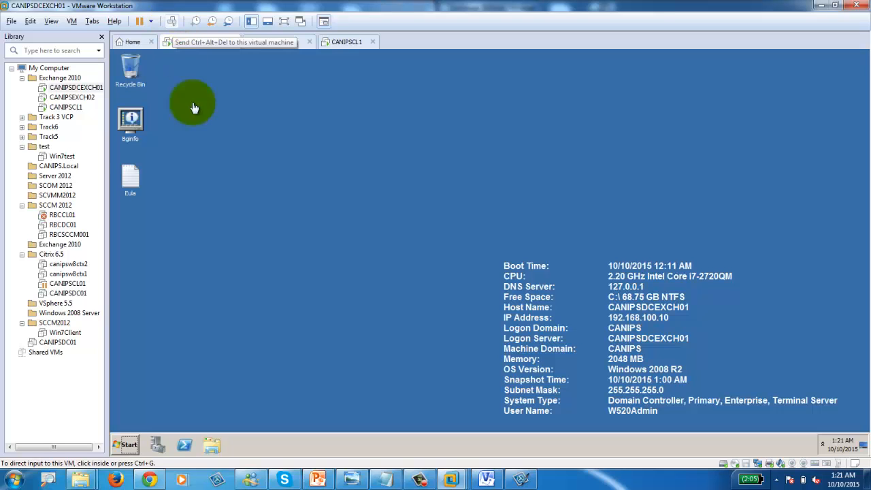
Step: Log off CANIPSDCEXCH01 and sign back in as the domain administrator through Other User
click(129, 445)
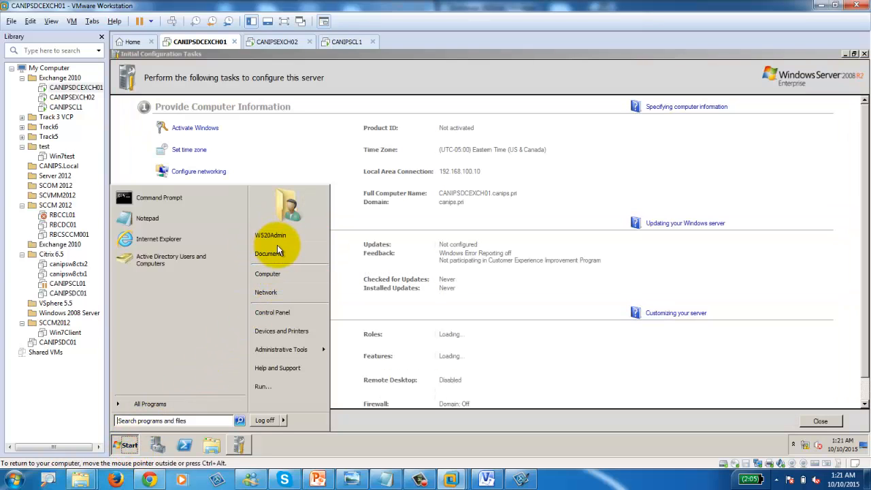
click(266, 420)
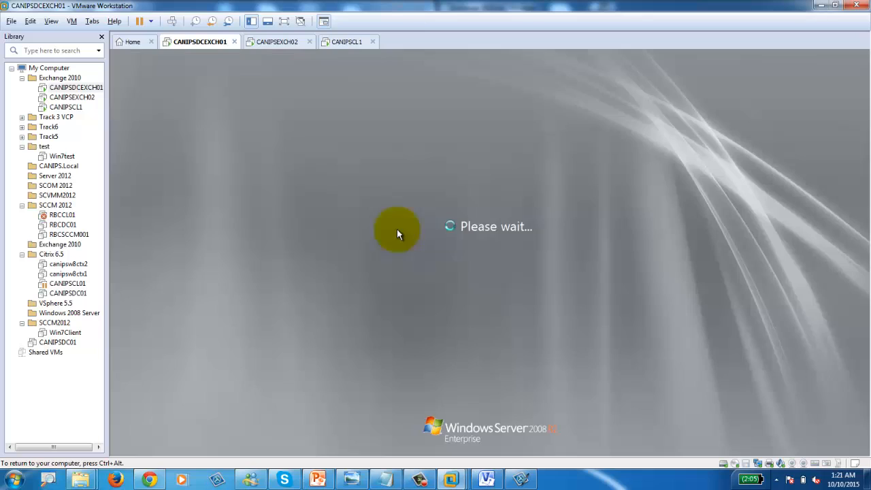
click(171, 21)
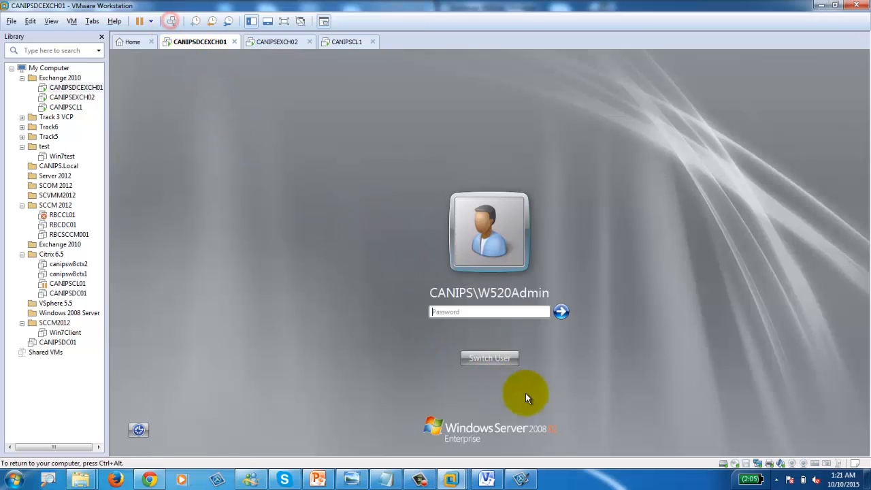
click(503, 357)
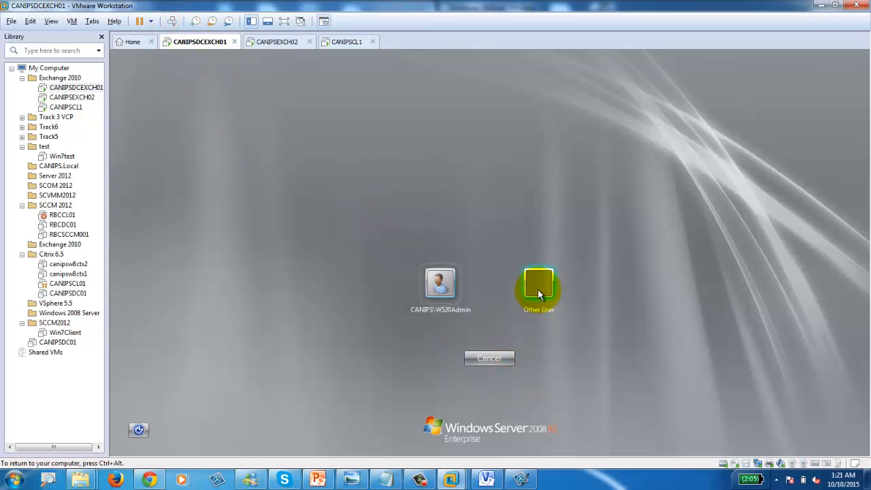
click(538, 287)
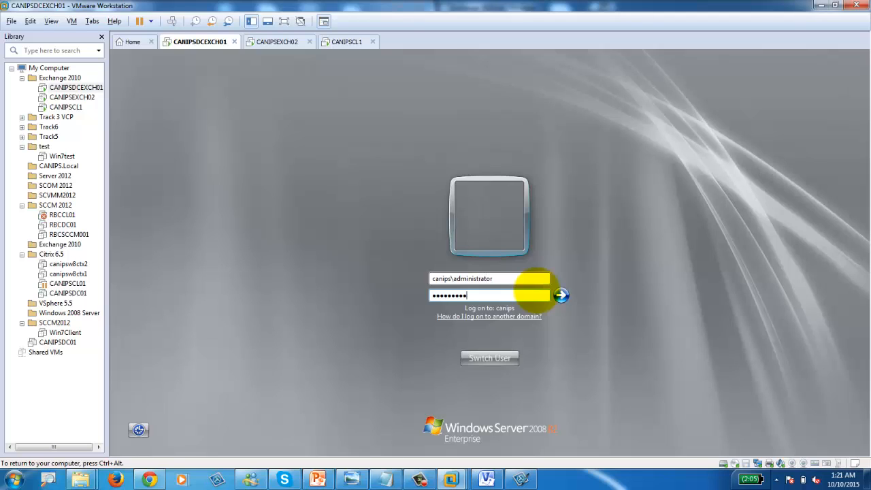
key(Return)
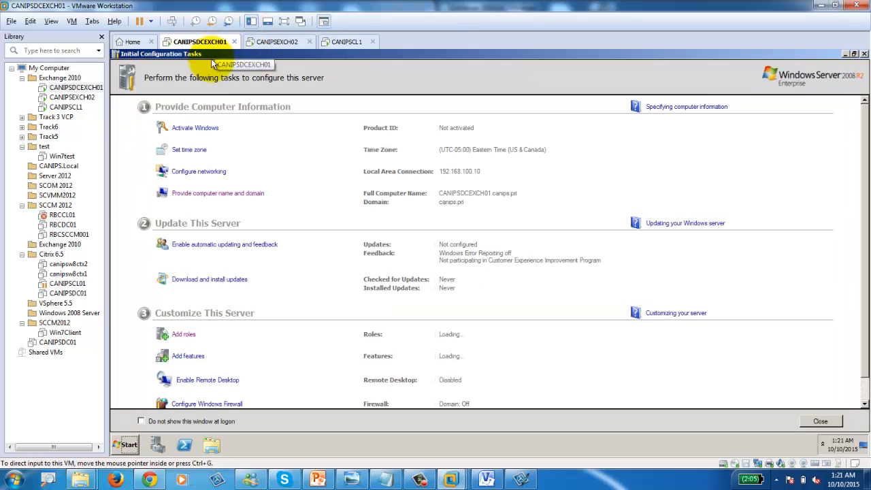
Step: Open the DVD Drive (D:) under Computer and reconnect the virtual CD/DVD device
click(211, 444)
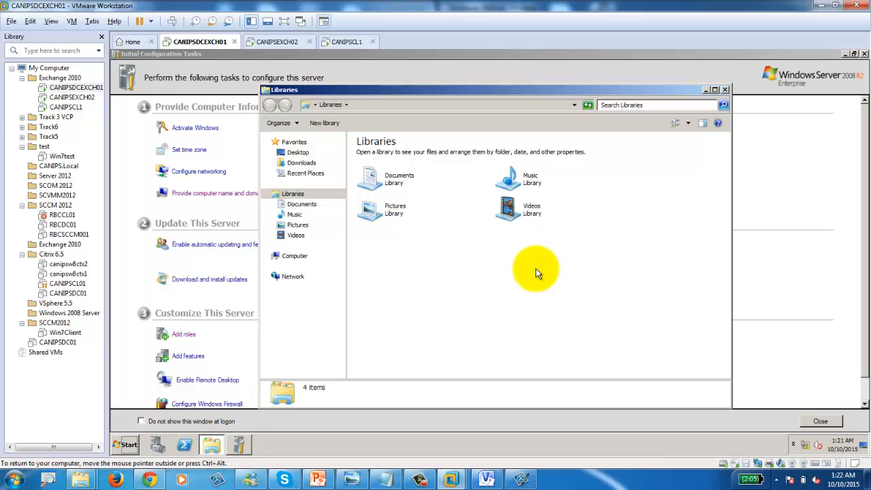
click(301, 256)
double_click(504, 208)
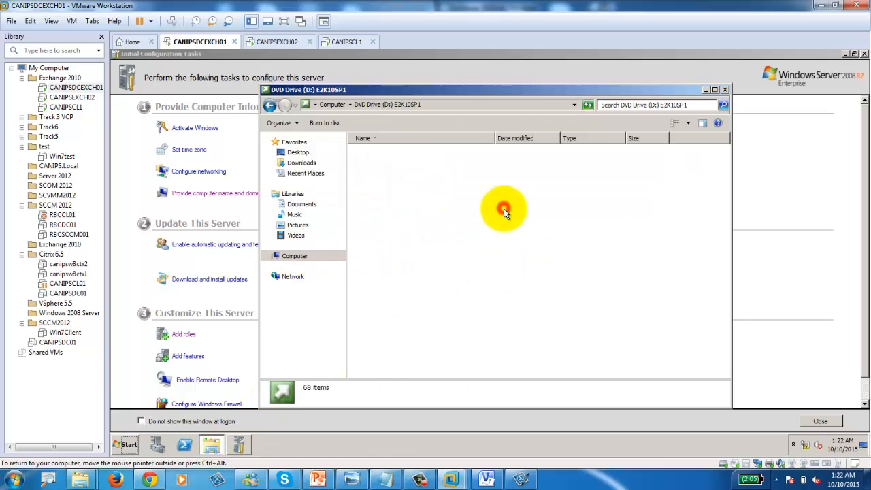
click(266, 256)
right_click(304, 282)
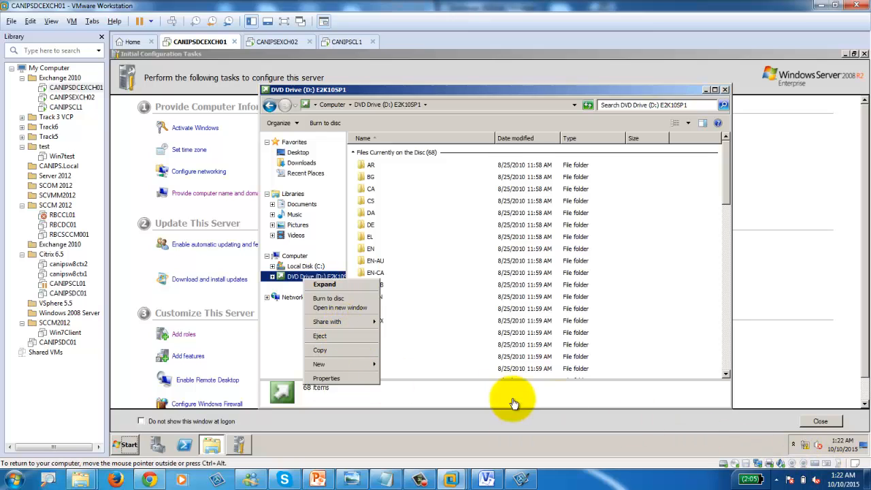
click(735, 464)
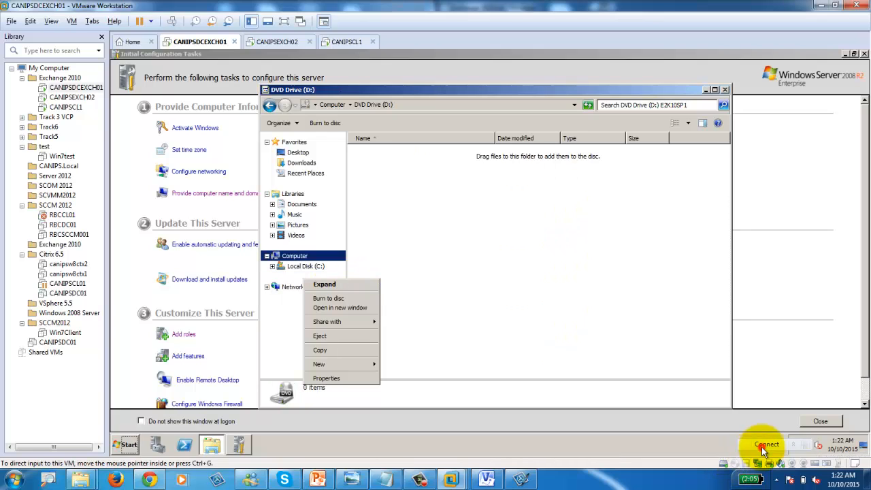
click(762, 447)
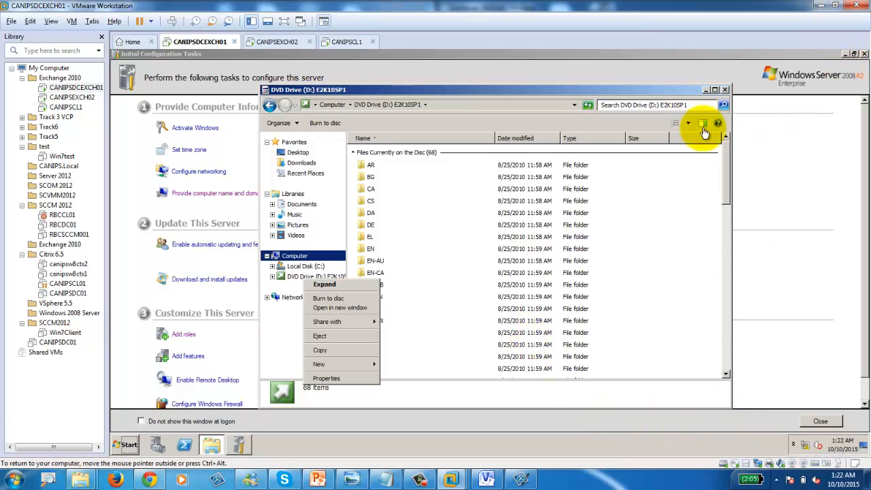
Step: Reopen the E2K10SP1 drive to check its setup files, then minimize it and close Initial Configuration Tasks
click(291, 257)
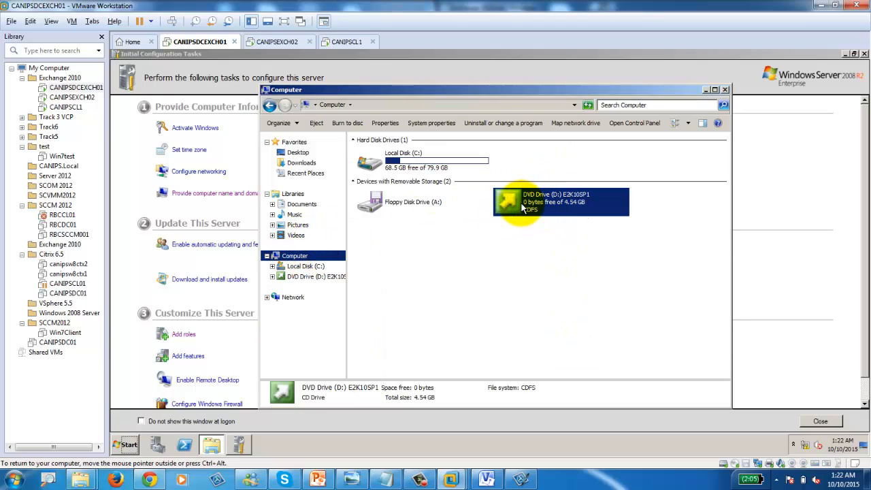
right_click(523, 207)
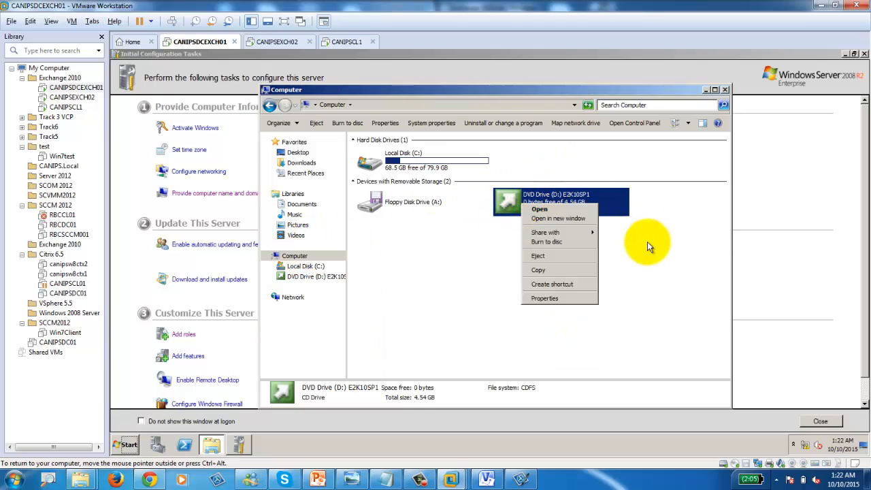
click(647, 241)
click(500, 204)
double_click(501, 204)
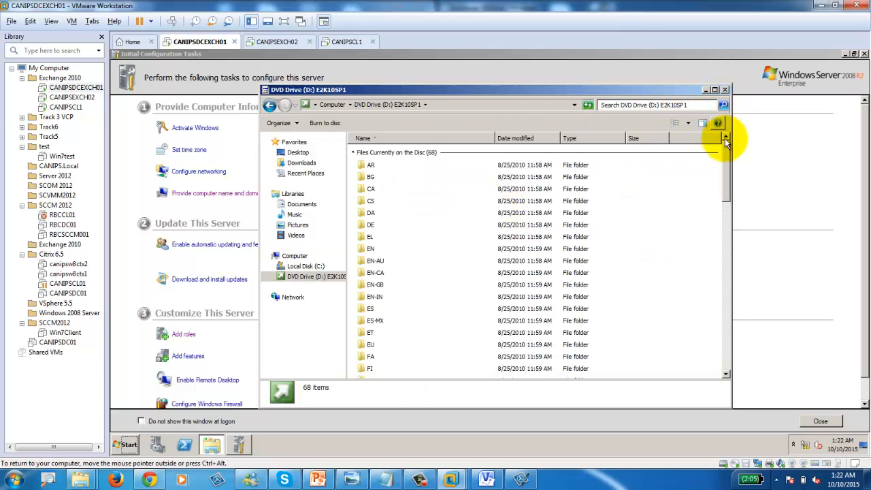
drag(725, 146, 726, 347)
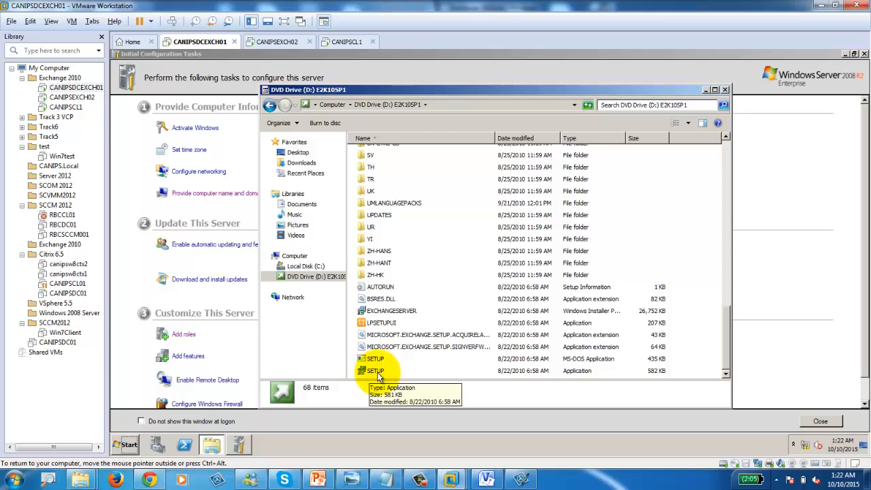
click(706, 90)
click(845, 53)
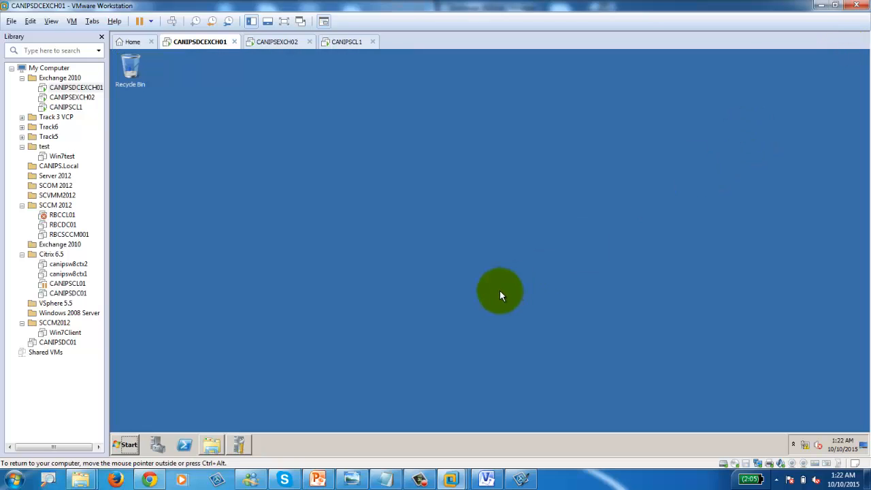
Step: Disconnect and reconnect the virtual DVD drive on CANIPSDCEXCH01
click(735, 467)
click(761, 441)
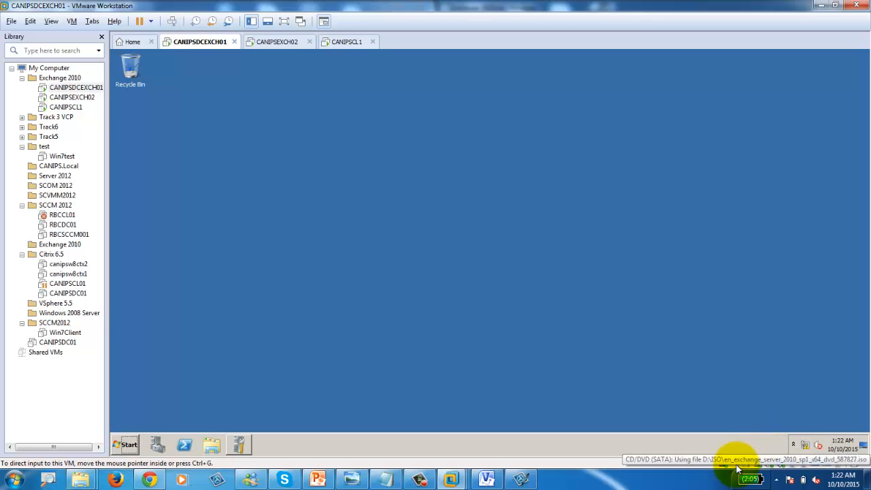
click(737, 467)
click(760, 444)
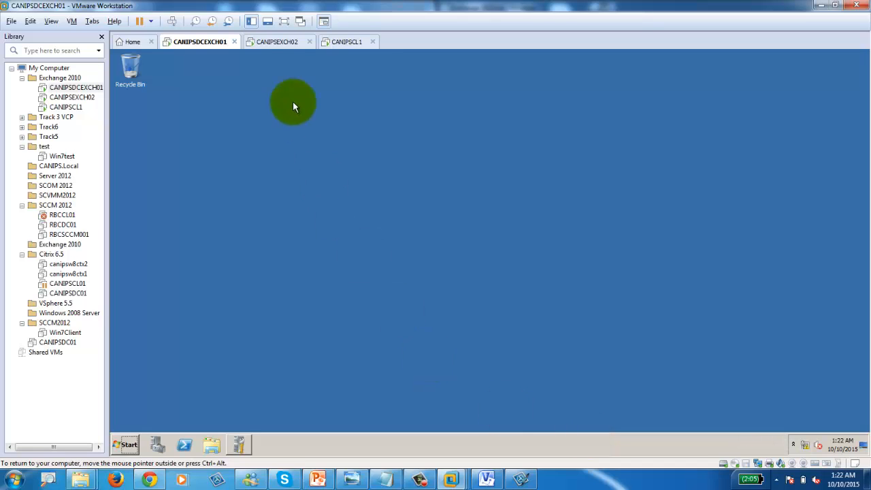
Step: Wake CANIPSCL1, then return to CANIPSDCEXCH01 to find the E2K10SP1 AutoPlay prompt
click(269, 43)
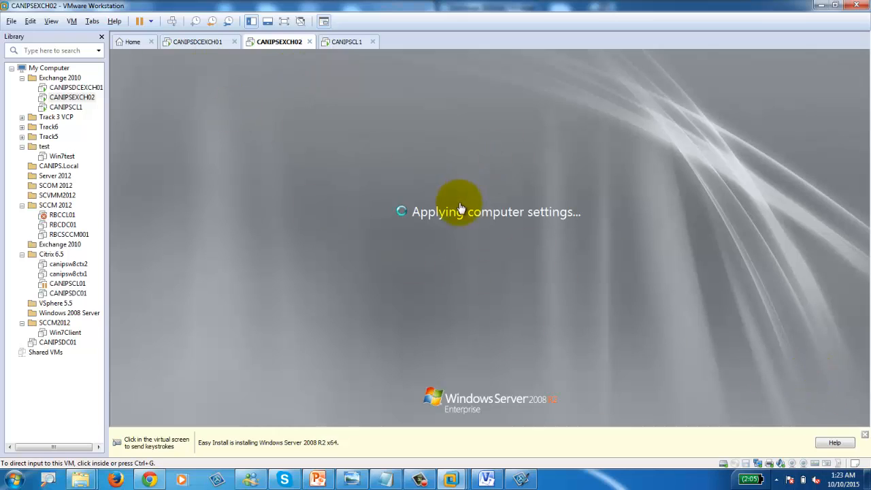
click(344, 42)
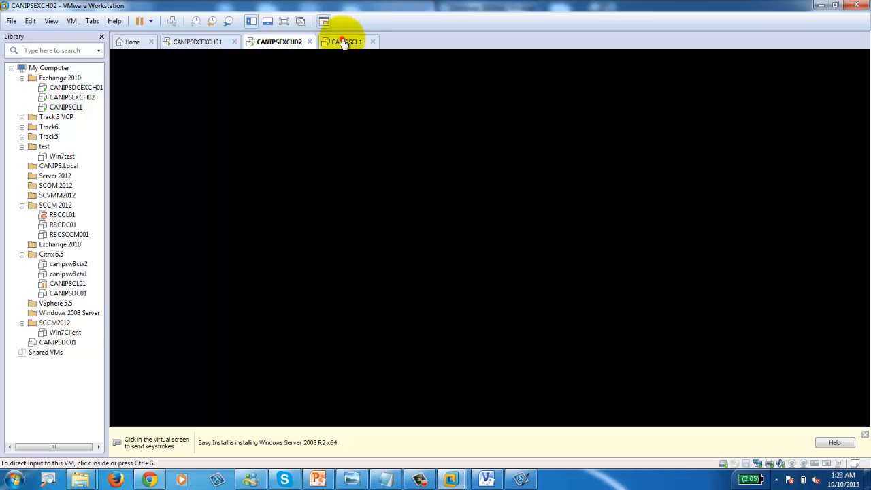
click(434, 253)
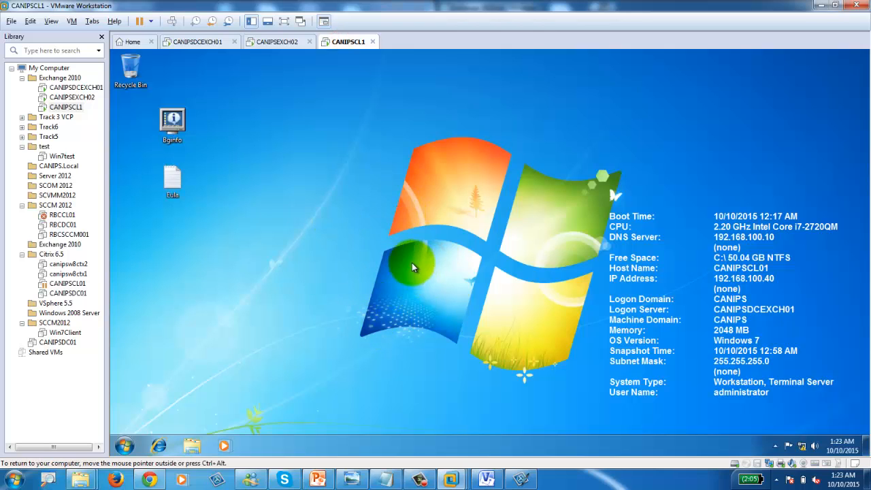
click(194, 46)
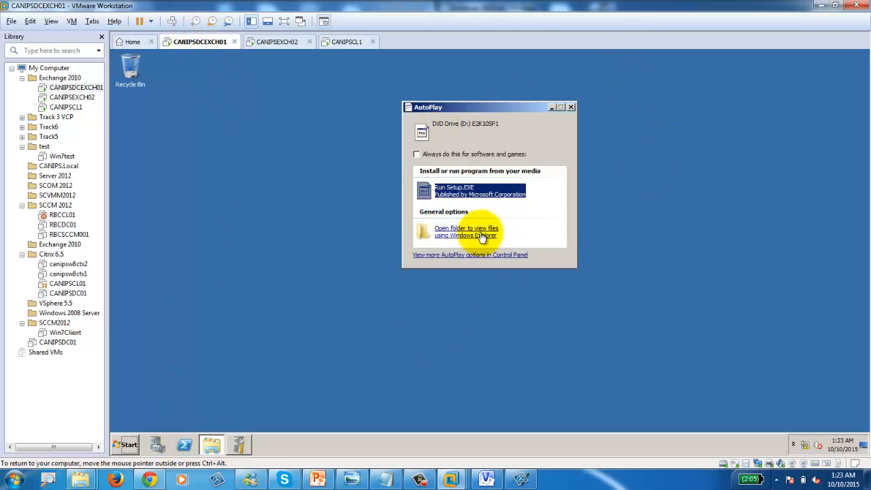
Step: Run Setup.EXE, choose Install only languages from the DVD, and start installing Microsoft Exchange
click(460, 193)
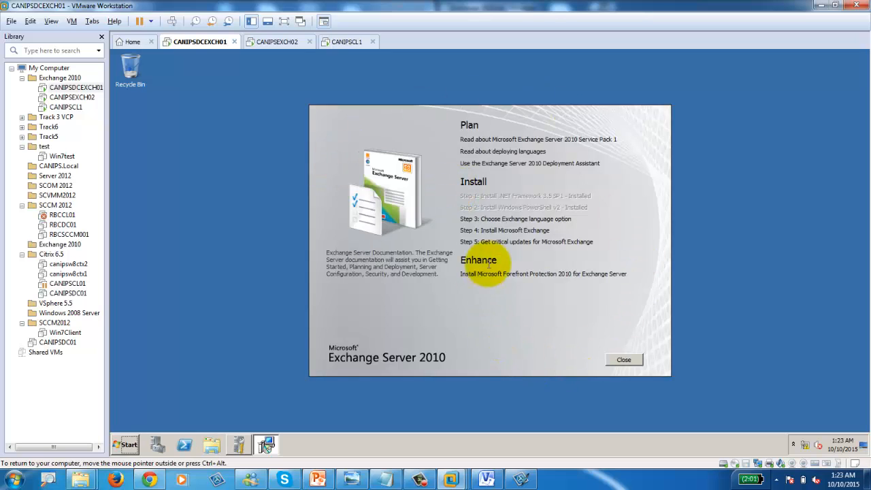
click(511, 219)
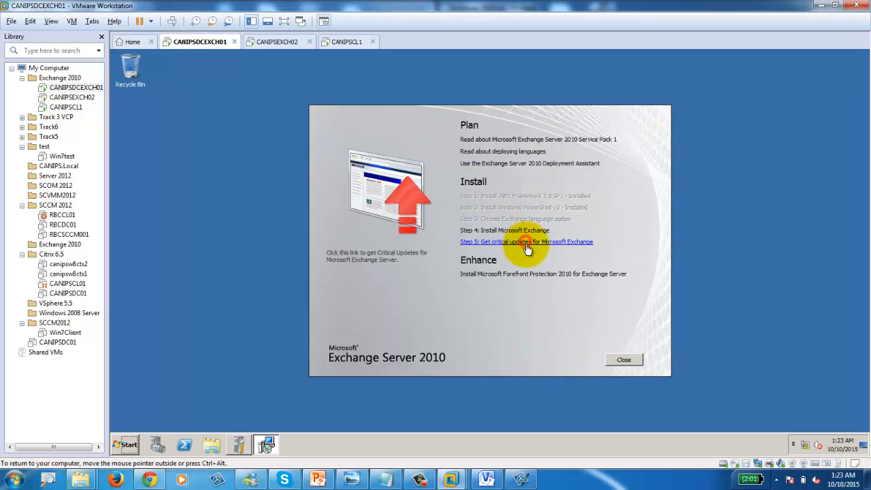
click(527, 242)
click(520, 231)
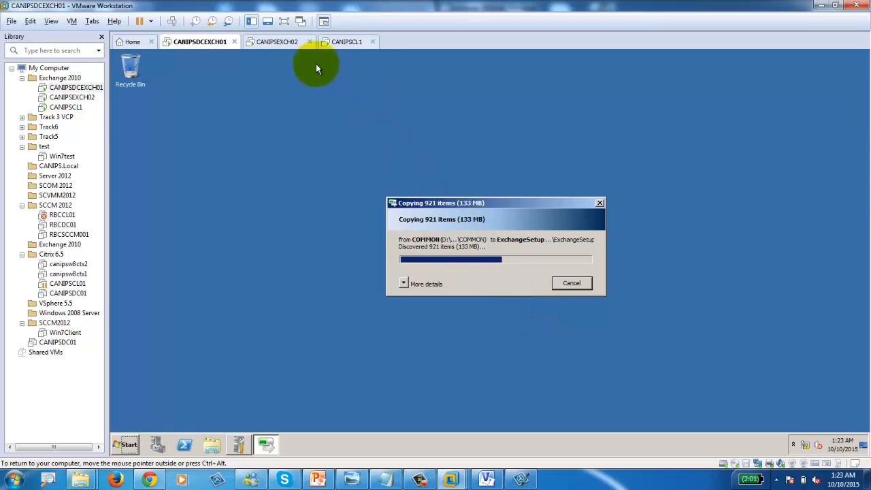
click(278, 42)
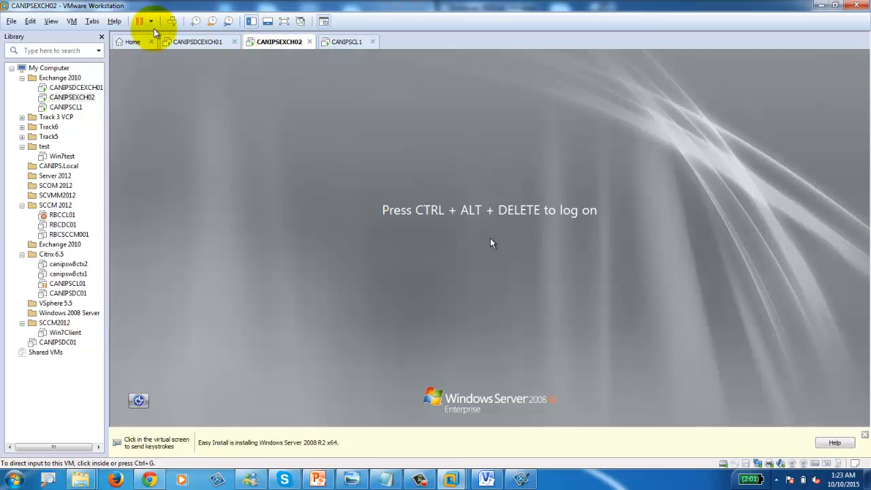
Step: Log on to CANIPSEXCH02 with its password, then go back to CANIPSDCEXCH01
click(171, 21)
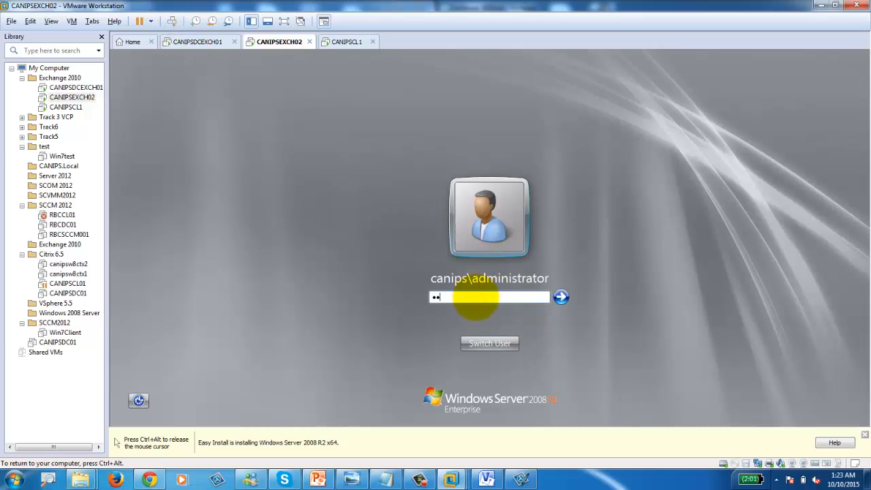
key(Return)
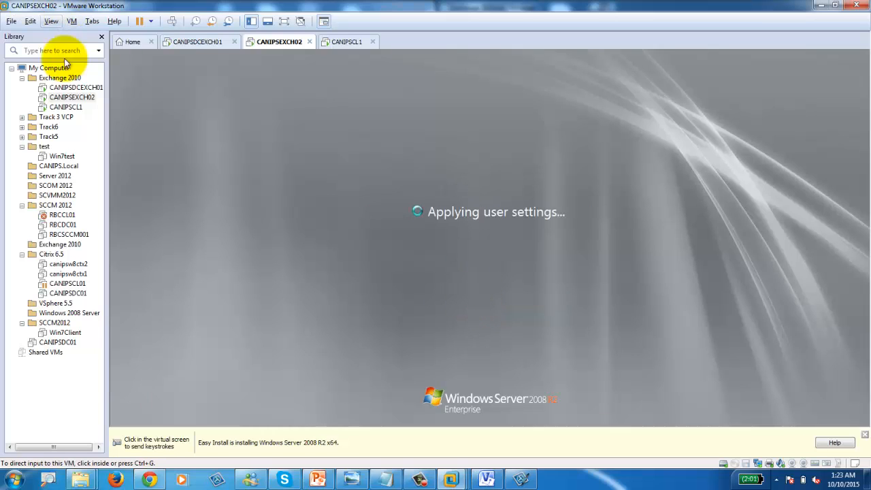
click(200, 42)
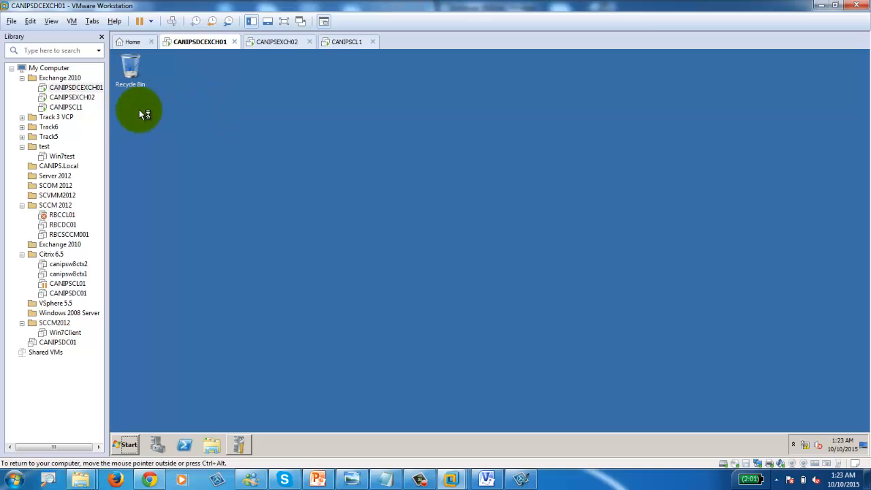
Step: Copy Bginfo.exe from the host's BGInfo folder and paste it onto the CANIPSDCEXCH01 desktop
click(82, 480)
click(204, 429)
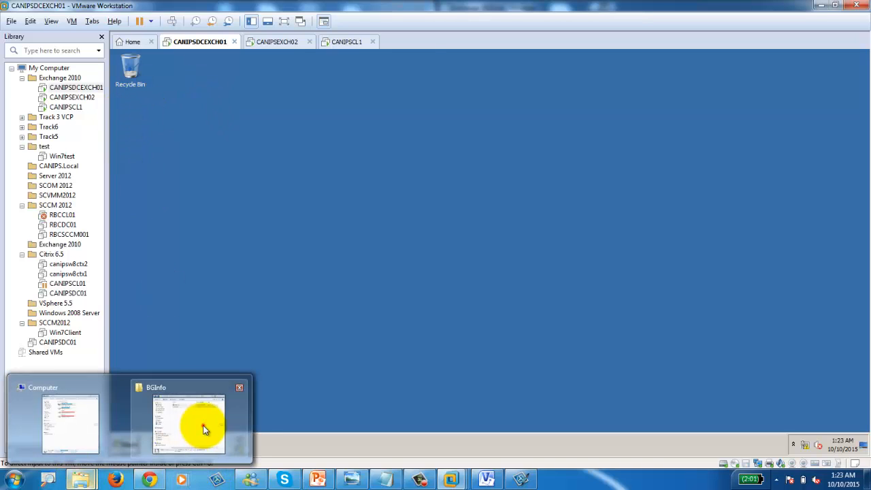
click(144, 115)
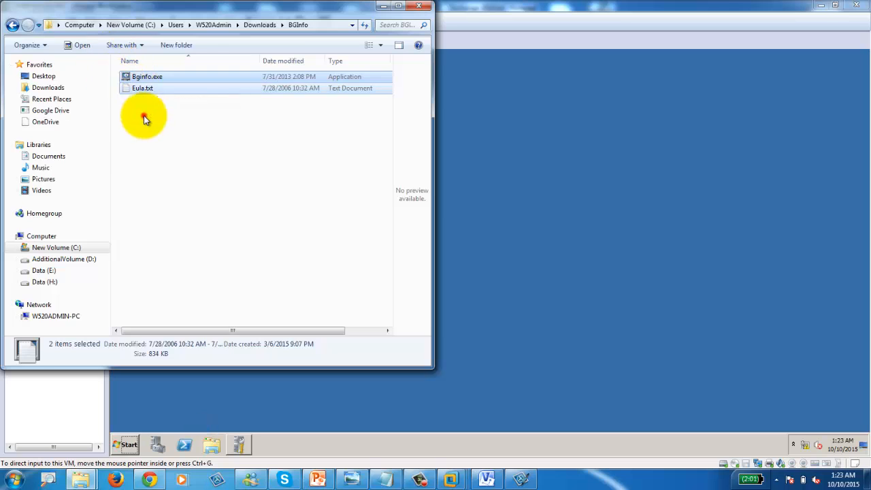
click(144, 79)
right_click(144, 78)
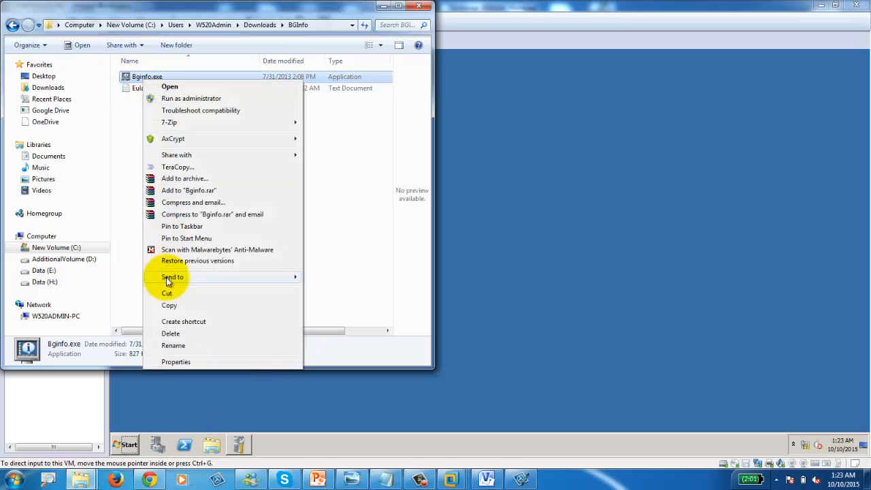
click(170, 304)
click(461, 200)
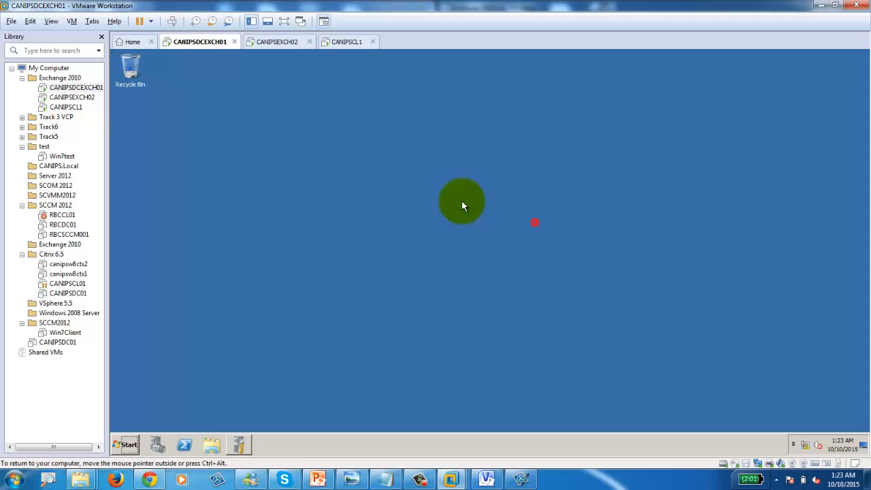
right_click(162, 133)
click(180, 168)
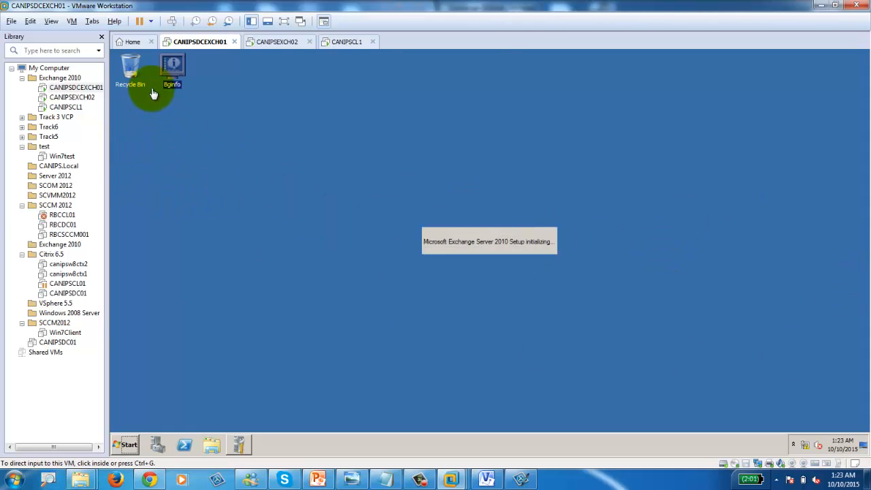
click(169, 98)
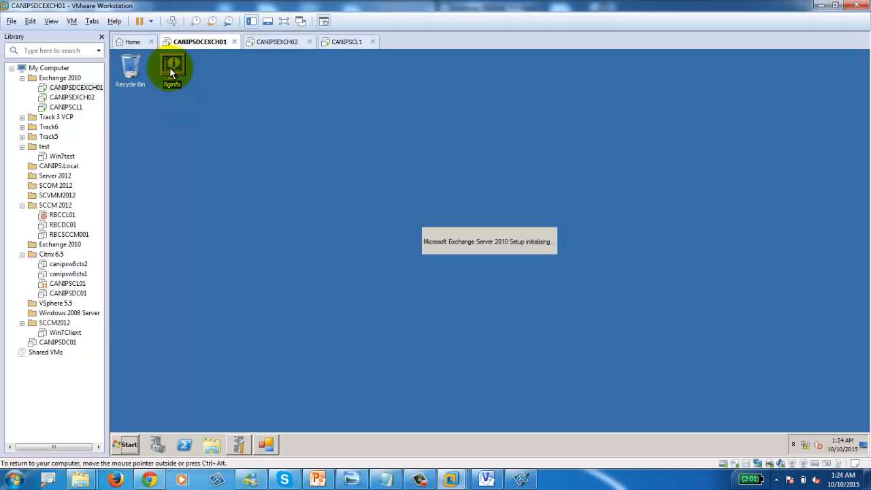
Step: Run BGInfo, accept its licence terms and apply the system details to the desktop
double_click(171, 66)
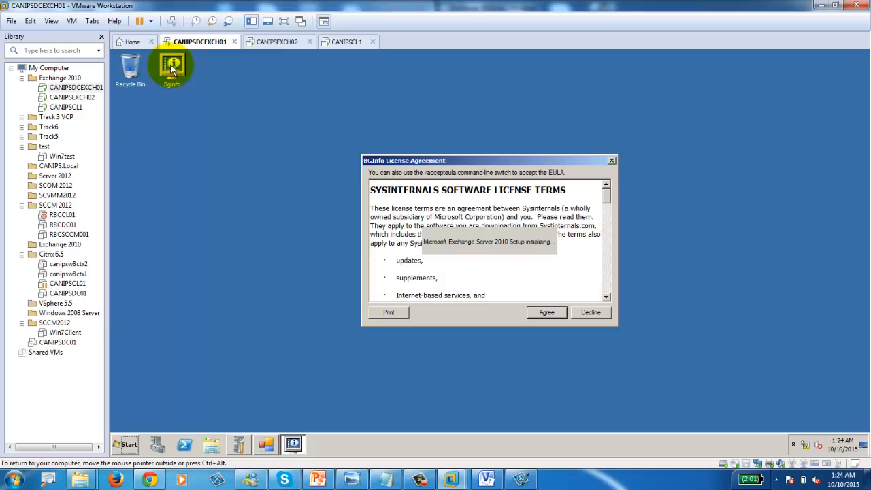
click(552, 313)
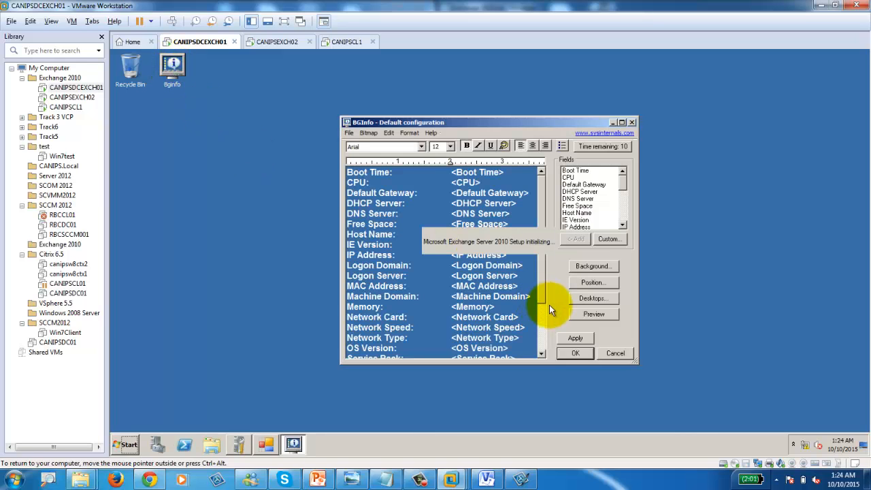
click(573, 340)
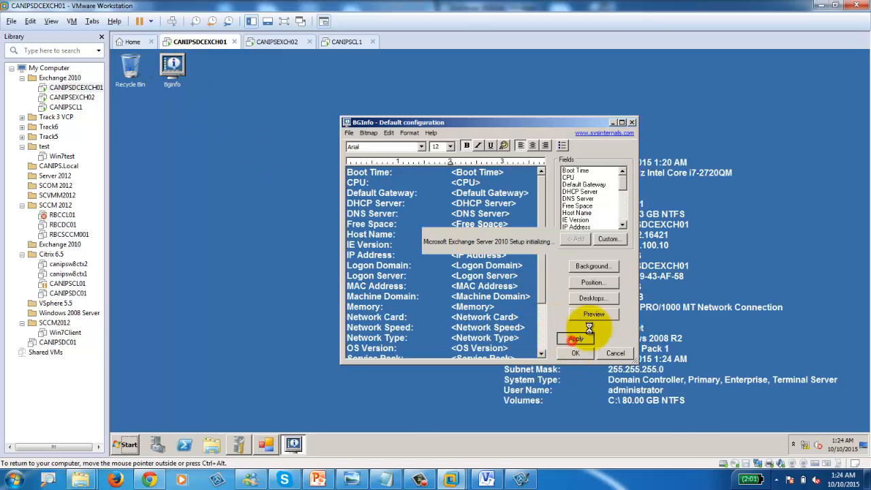
click(631, 122)
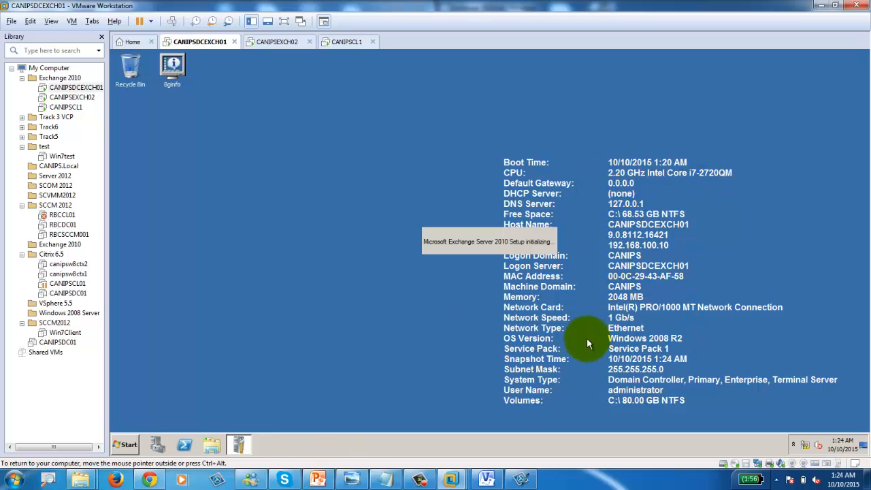
Step: Reopen and close BGInfo, then answer Yes to Exchange's Resume Setup prompt
double_click(173, 68)
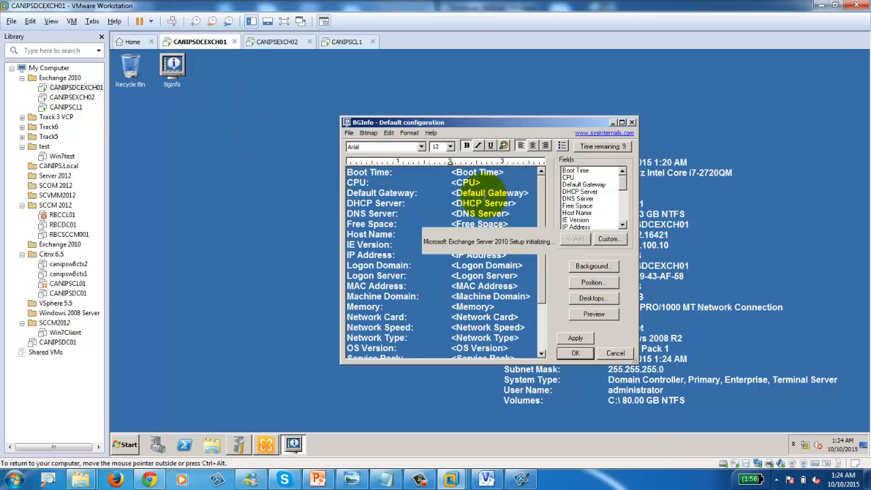
click(632, 124)
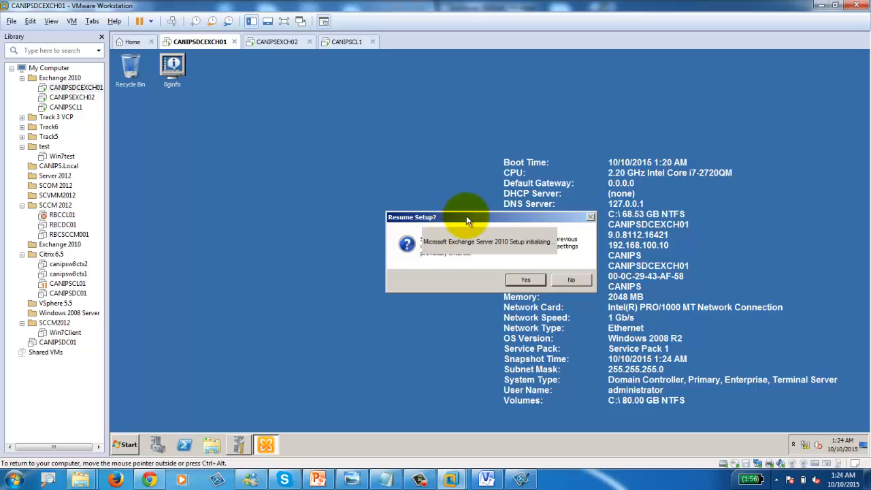
drag(466, 220, 358, 223)
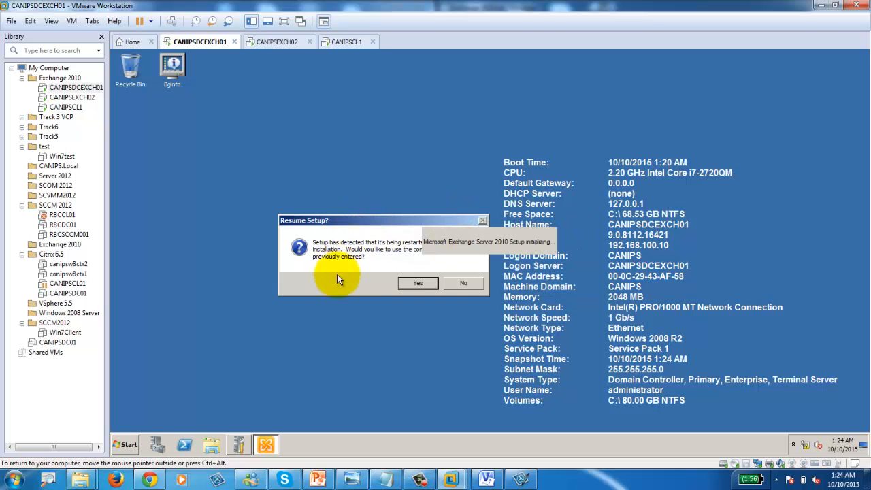
click(426, 283)
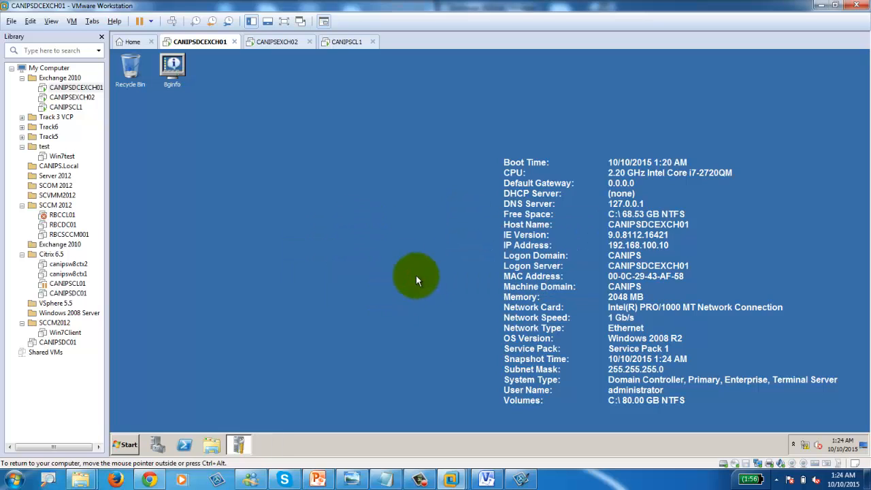
Step: On CANIPSEXCH02, open BGInfo and copy its entire field list
click(271, 45)
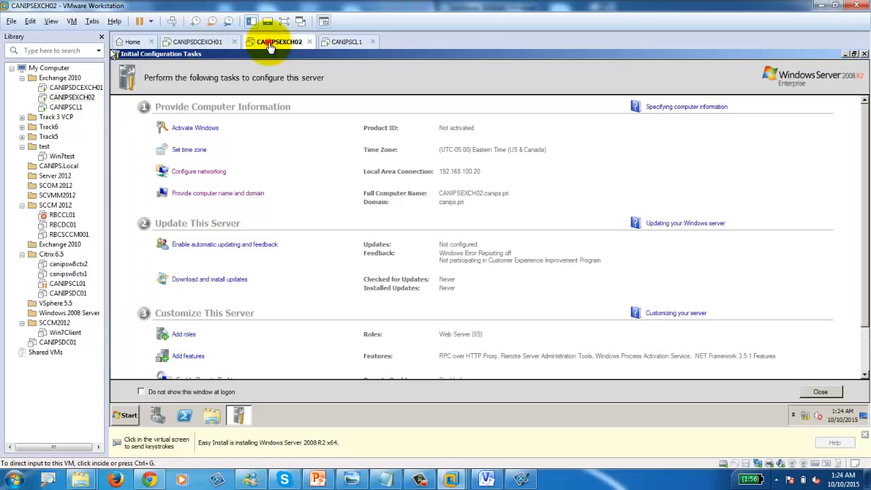
click(843, 55)
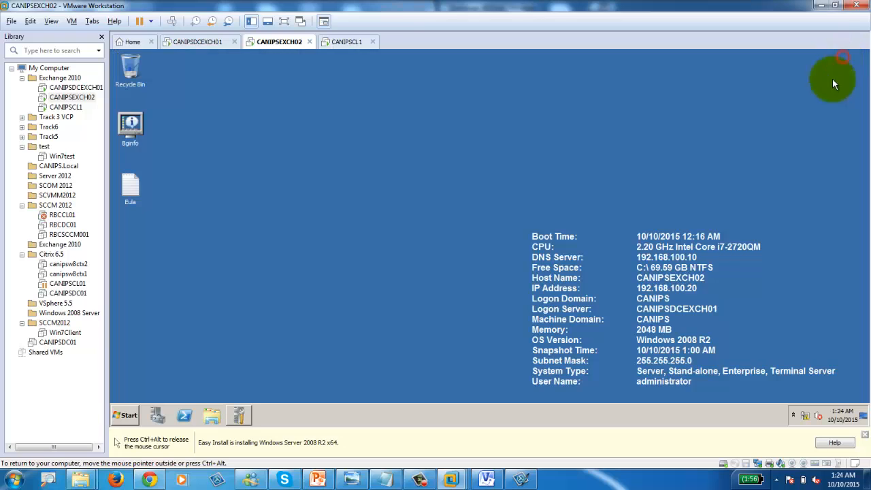
double_click(141, 125)
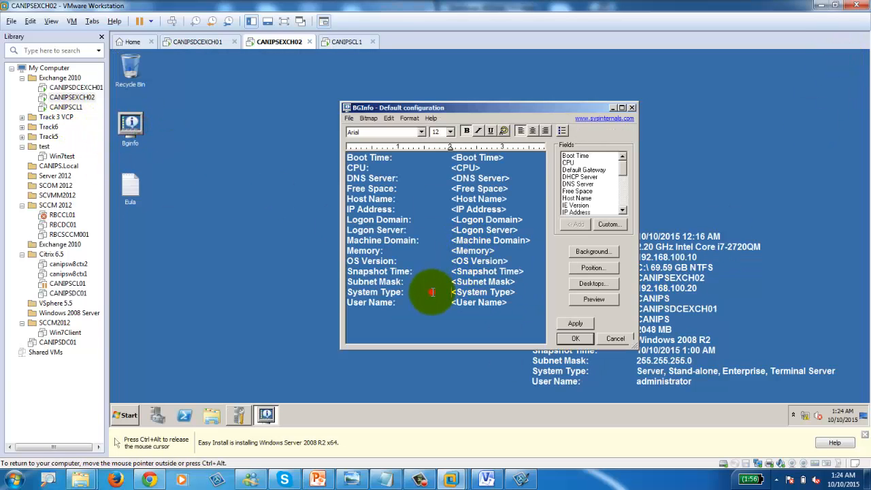
key(ctrl+a)
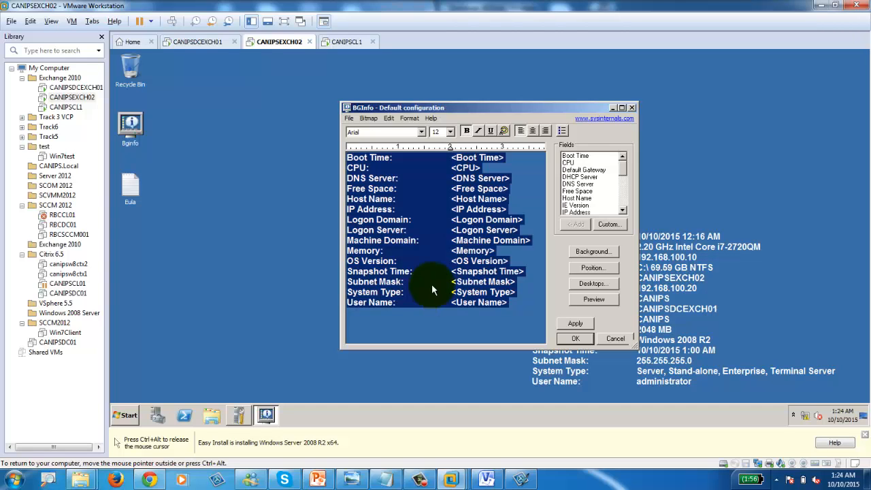
click(632, 107)
Step: On CANIPSDCEXCH01, replace BGInfo's existing field list with the pasted shorter list
click(199, 41)
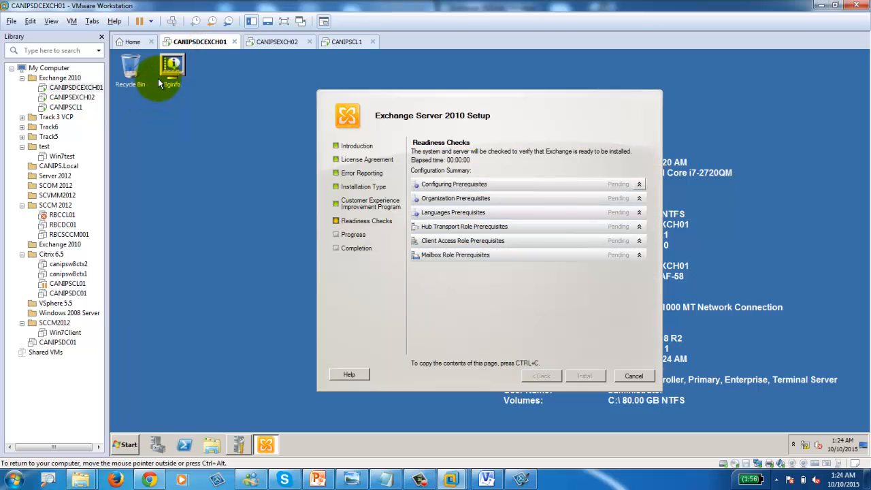
double_click(170, 68)
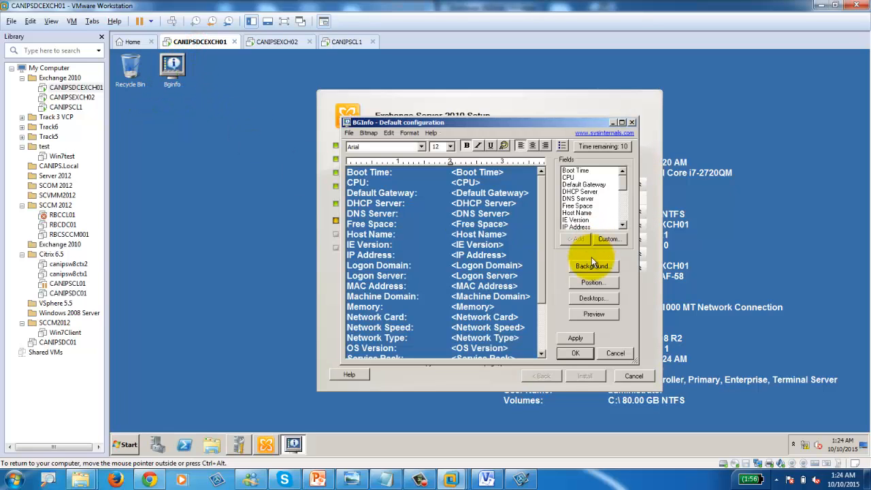
key(ctrl+a)
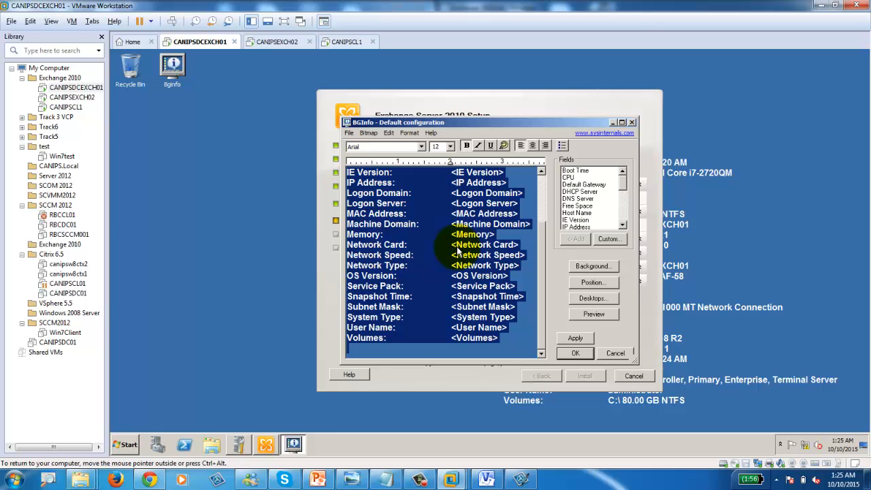
key(Delete)
key(ctrl+v)
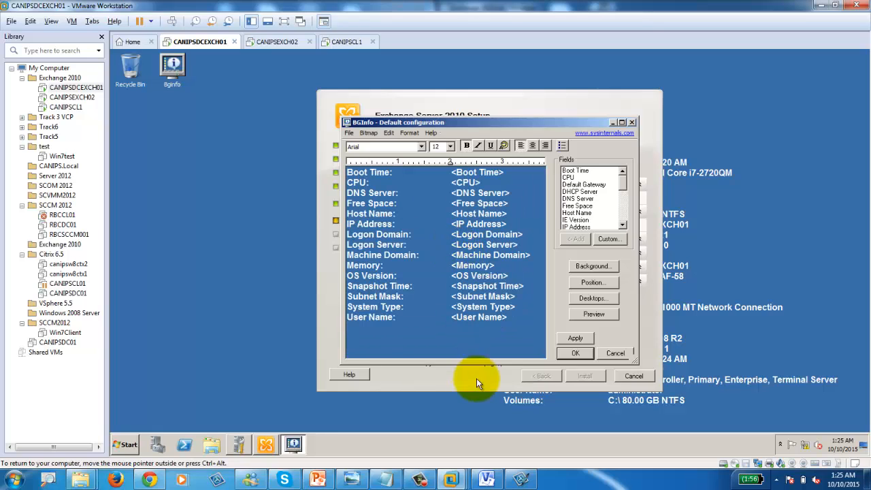
Step: Close the BGInfo configuration and move the Exchange Setup window left while Readiness Checks run
click(578, 354)
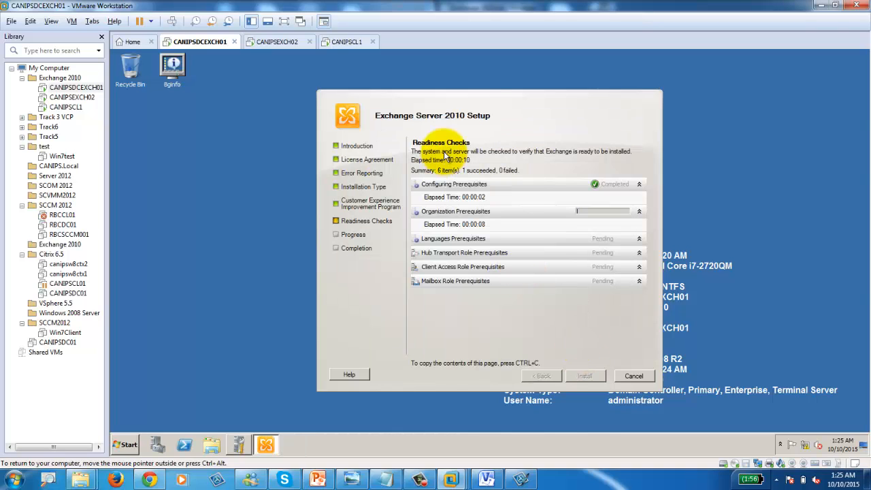
drag(480, 94, 349, 93)
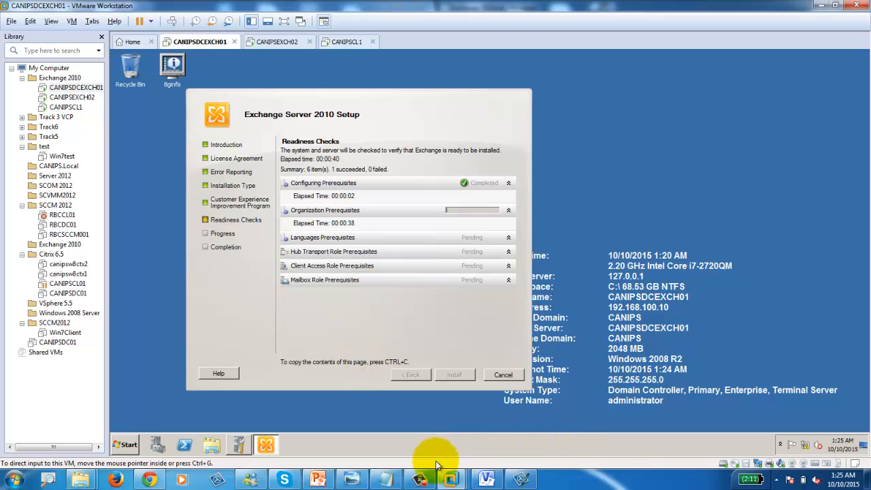
click(418, 477)
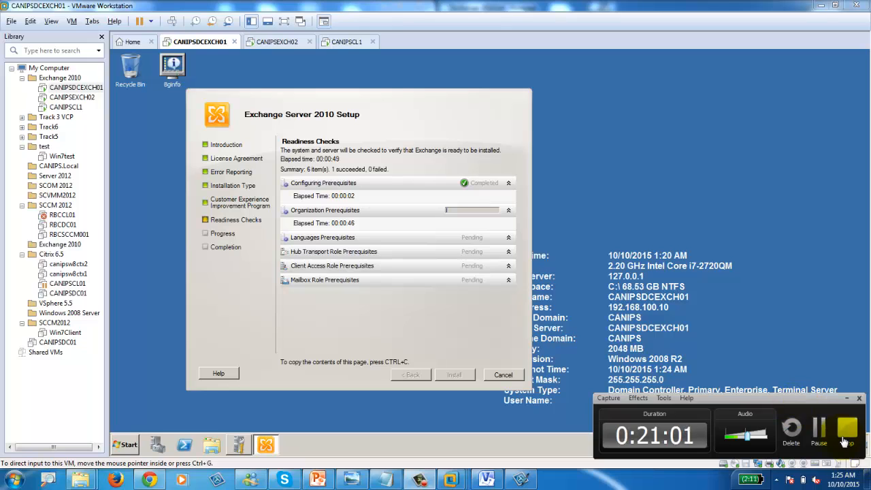
click(819, 439)
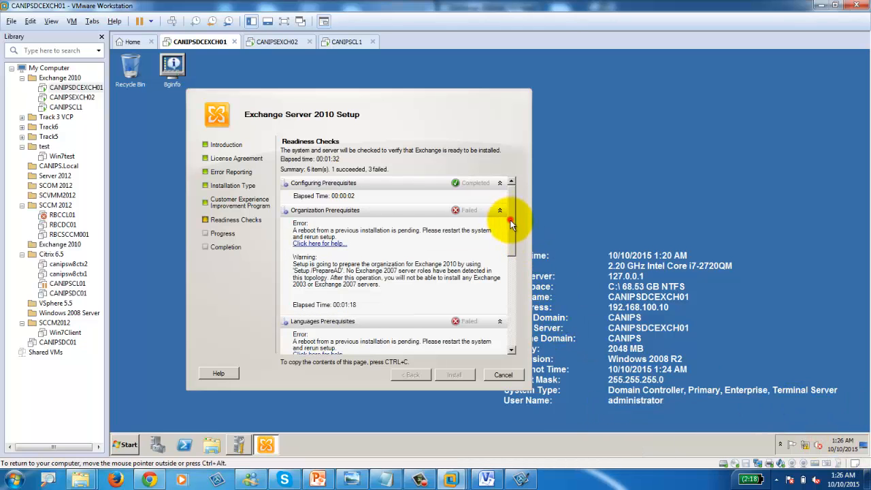
Step: Scroll through the five failed checks: pending reboot and missing IIS 7 .NET Extensibility
drag(509, 218, 510, 287)
scroll(510, 286, down, 1)
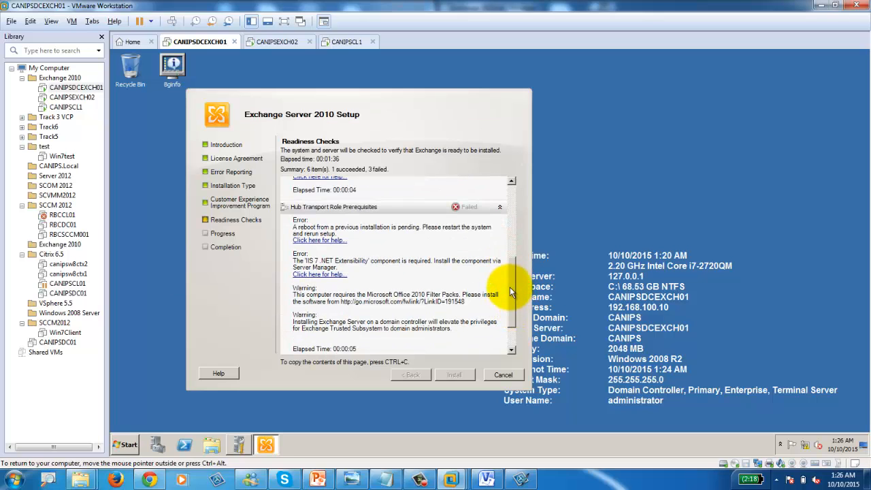
drag(510, 287, 515, 220)
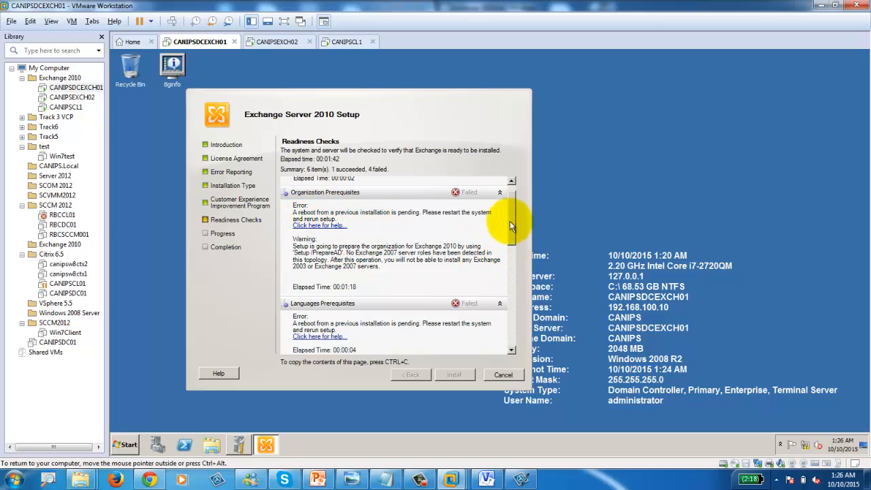
drag(512, 225, 515, 260)
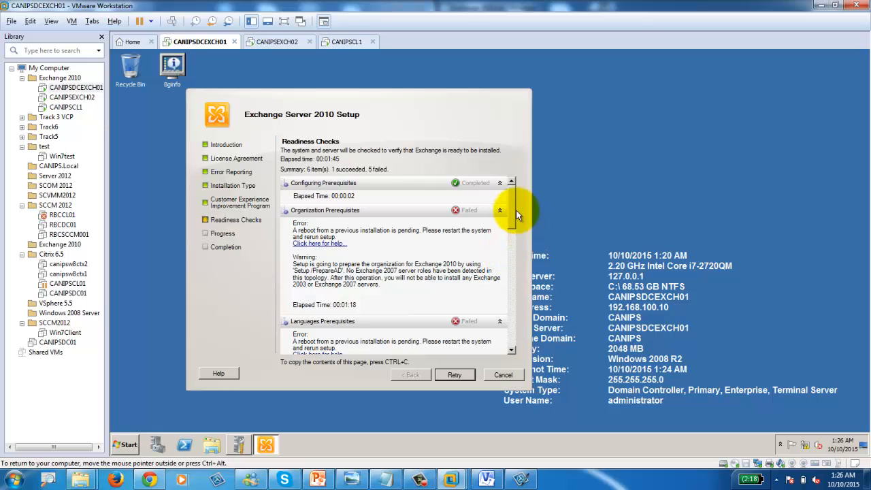
scroll(518, 236, down, 3)
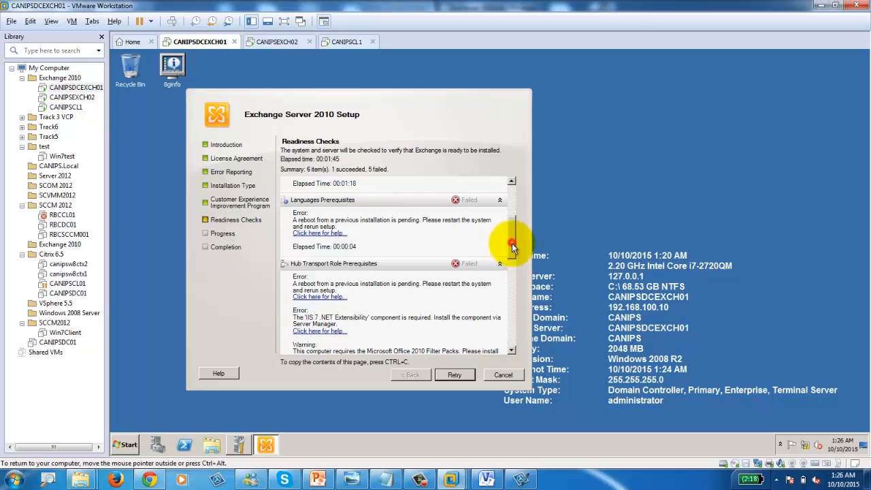
drag(512, 247, 515, 287)
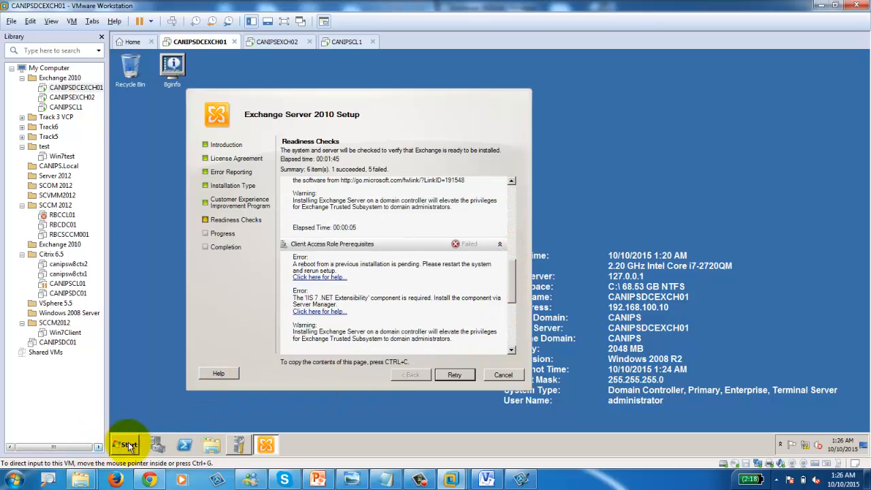
Step: Copy 'Import-Module ServerManager' from the prerequisites article and run it in CANIPSDCEXCH01's PowerShell
click(185, 444)
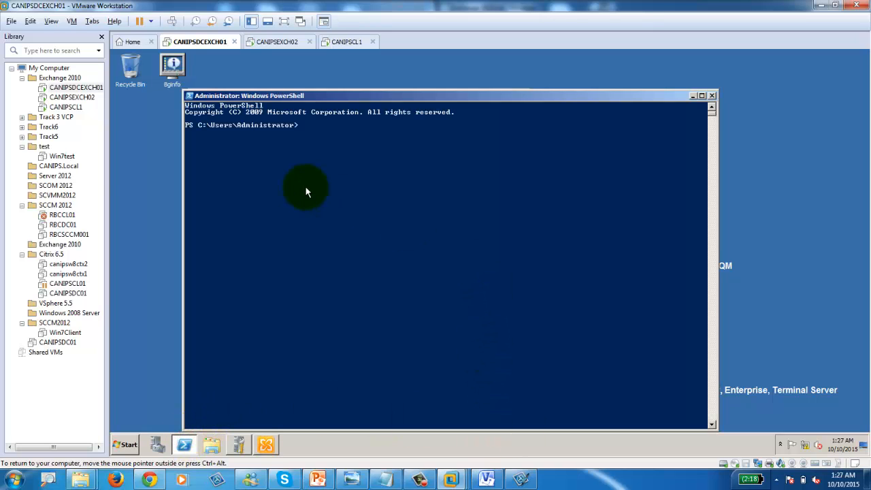
click(148, 481)
scroll(272, 333, down, 3)
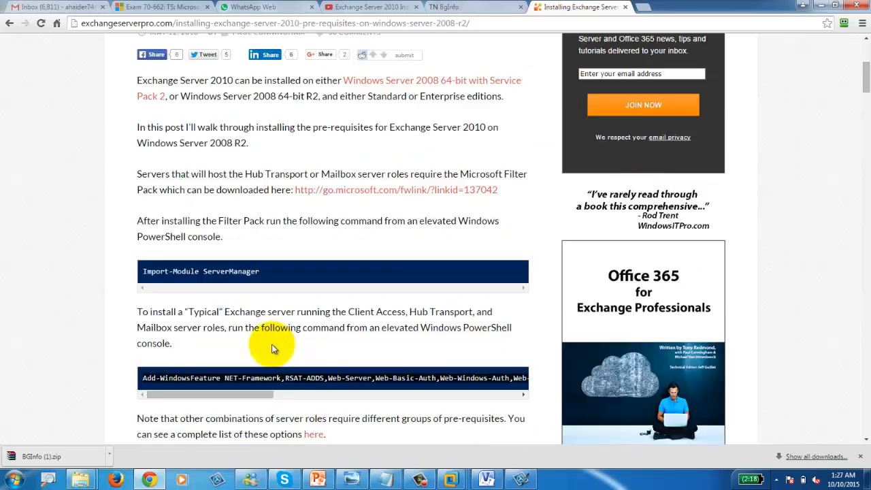
scroll(271, 348, down, 2)
drag(262, 162, 143, 162)
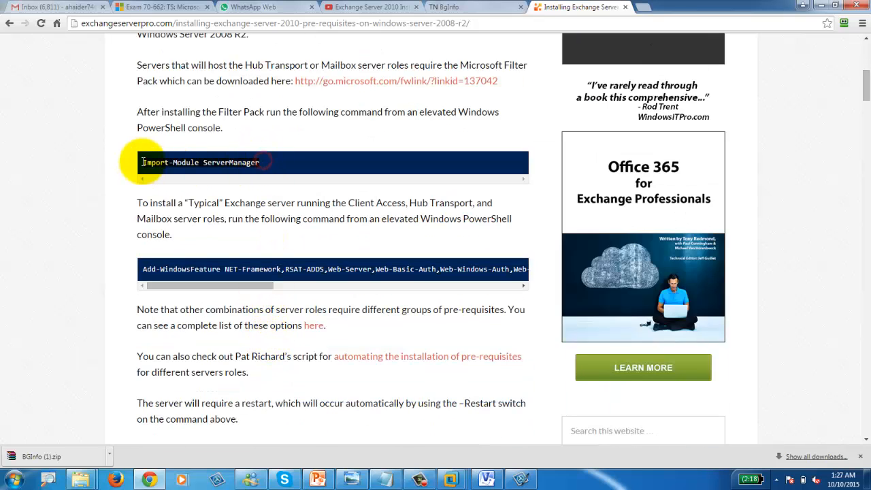
right_click(155, 165)
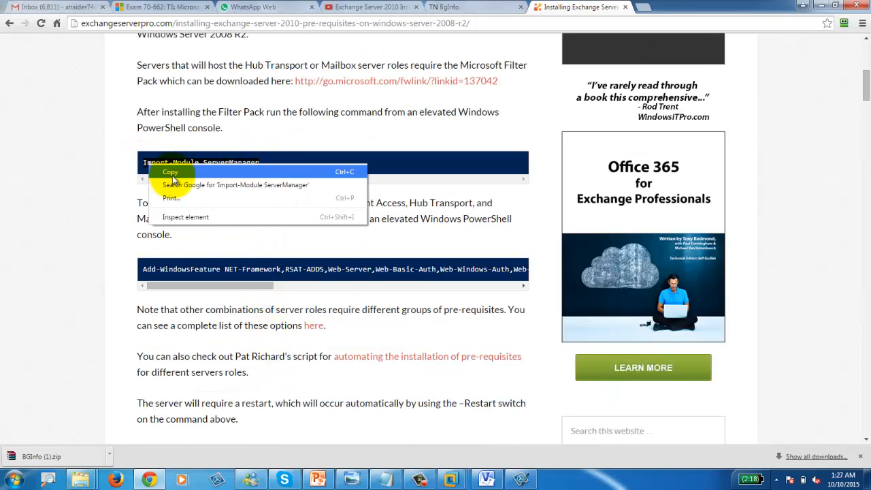
click(172, 174)
mouse_move(451, 478)
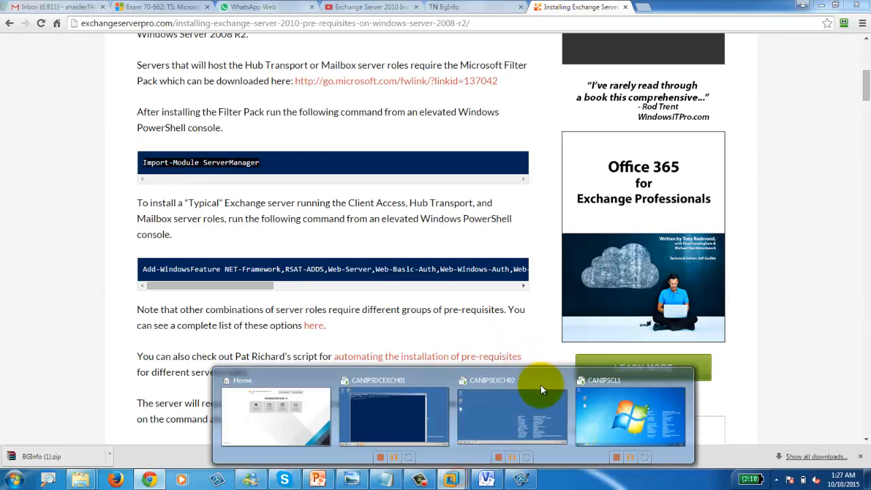
click(401, 426)
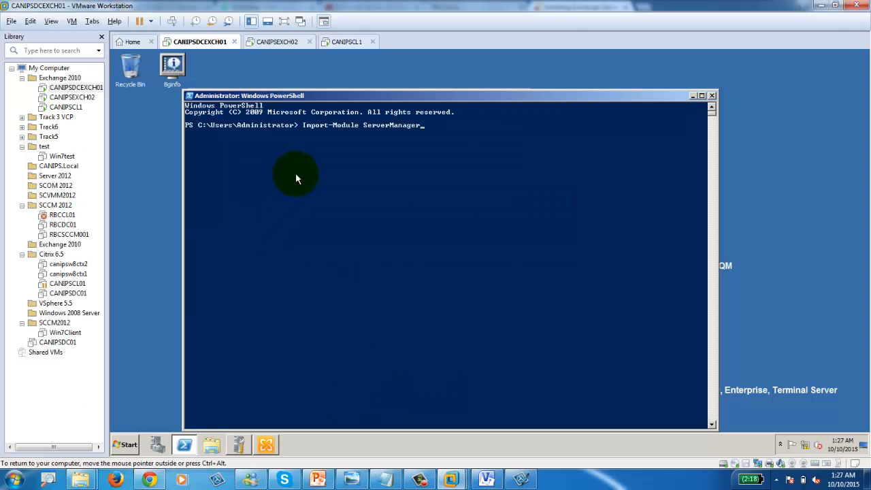
key(Return)
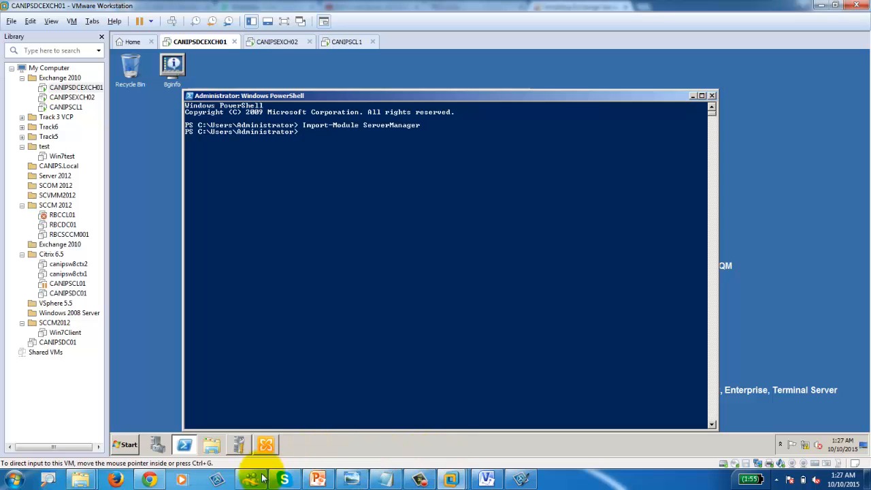
Step: Copy the article's Add-WindowsFeature command ending -Restart to CANIPSDCEXCH01's PowerShell prompt
click(148, 478)
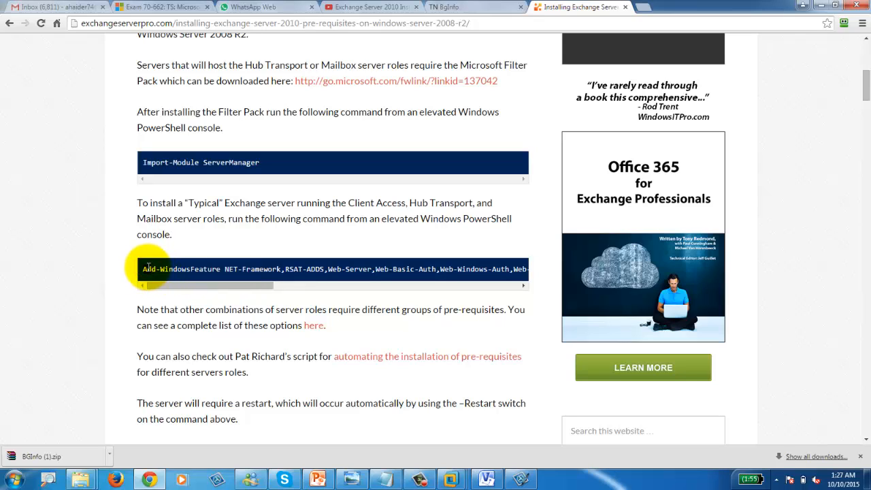
drag(146, 267, 598, 289)
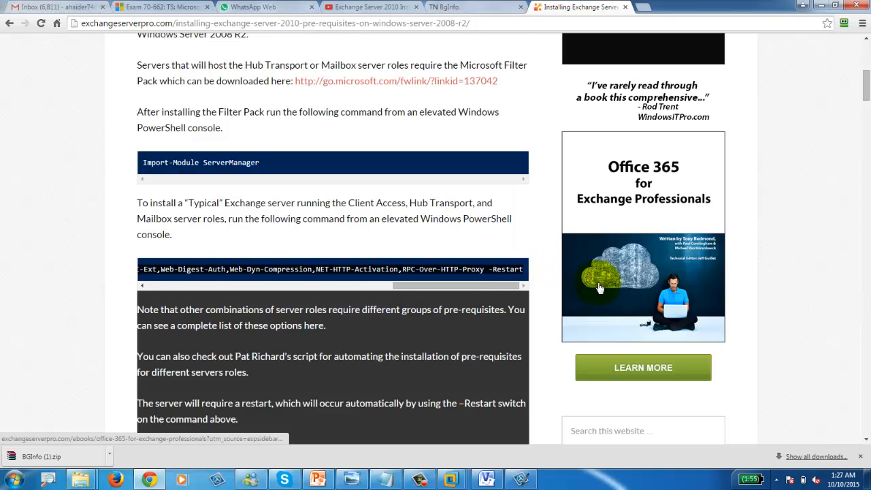
click(523, 270)
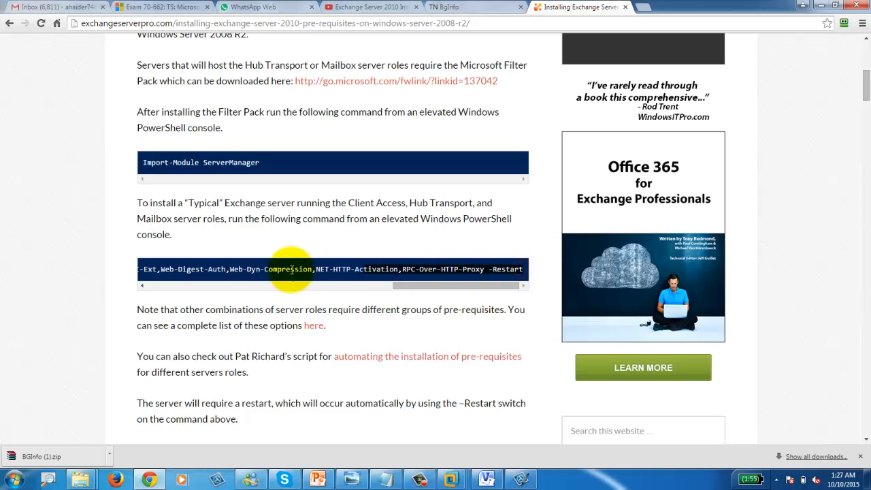
drag(180, 264, 133, 276)
click(140, 273)
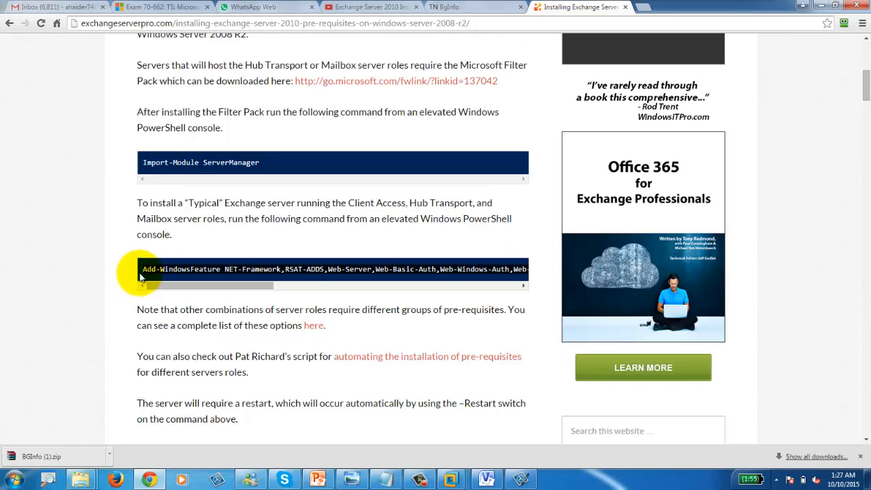
click(449, 477)
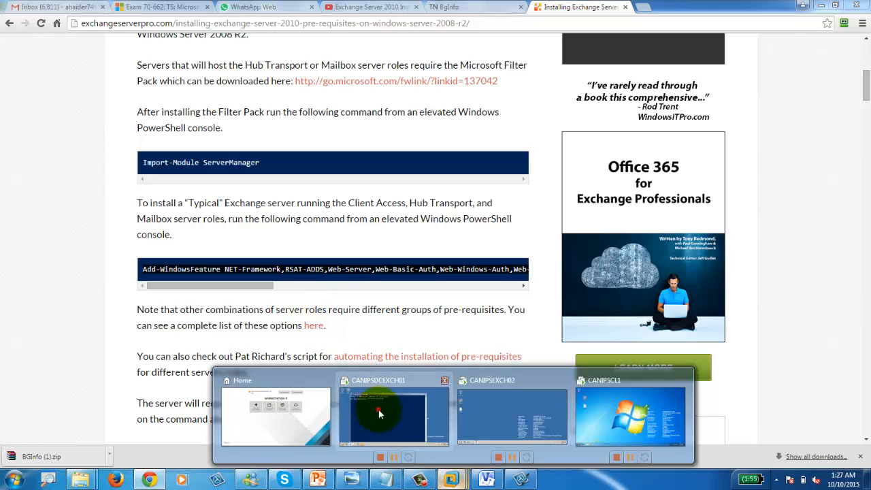
click(381, 408)
right_click(341, 150)
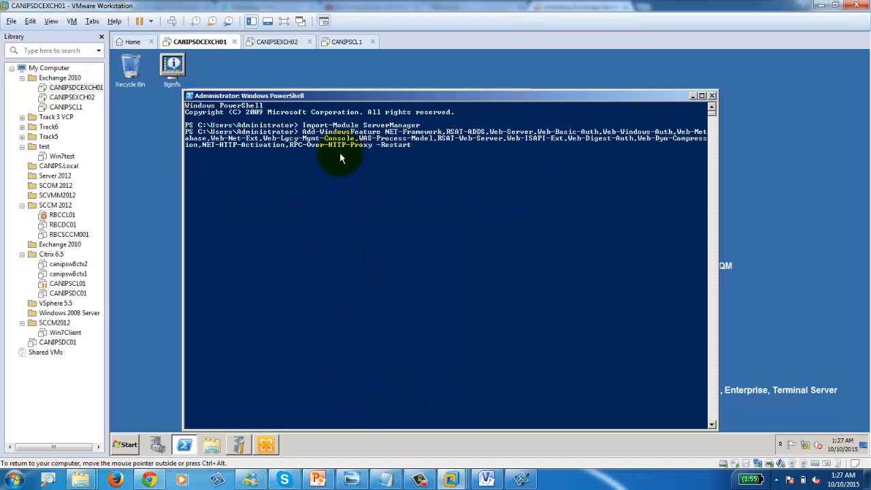
Step: Run the pasted Add-WindowsFeature -Restart command so CANIPSDCEXCH01 installs prerequisites and reboots
key(Return)
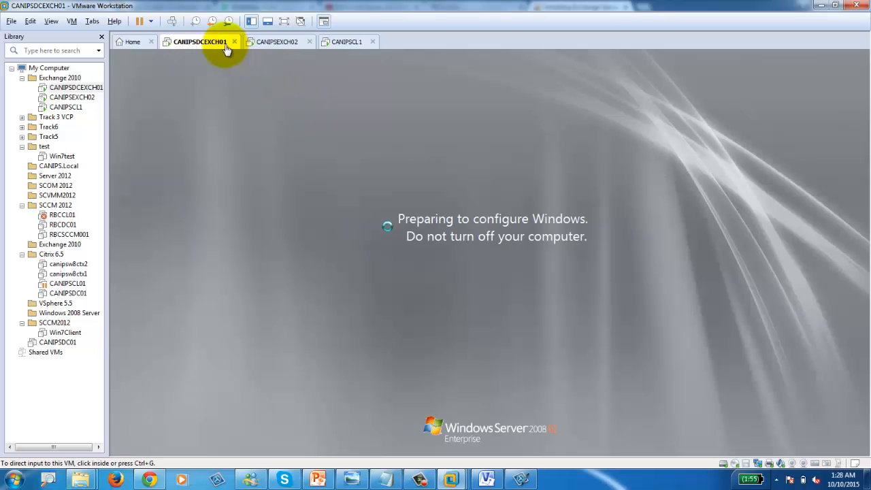
Step: Switch to the CANIPSEXCH02 VM and bring up its desktop showing IP 192.168.100.20
click(268, 43)
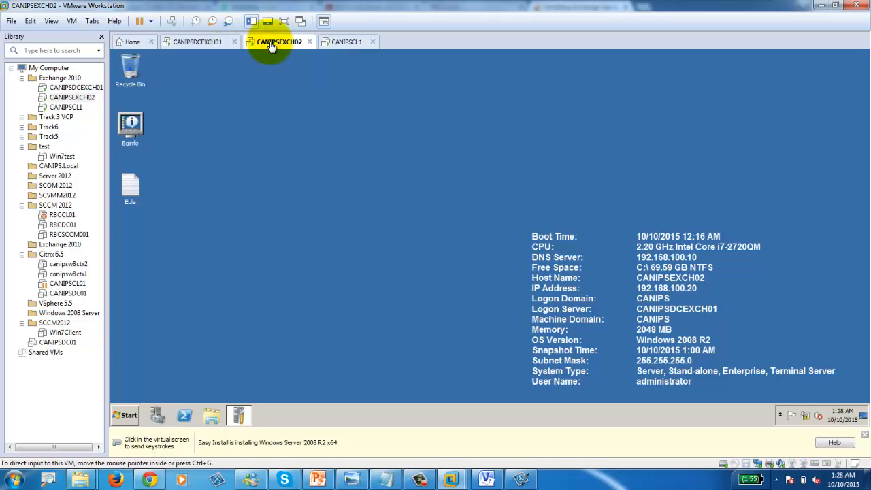
click(124, 422)
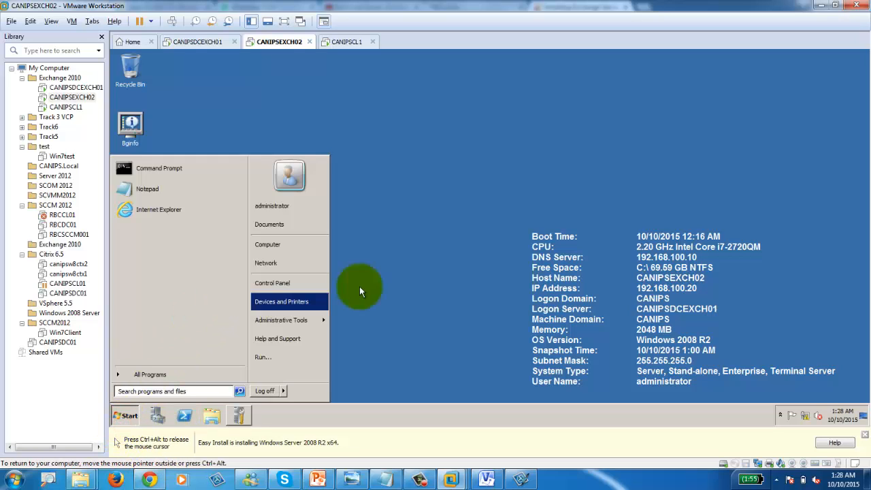
click(315, 115)
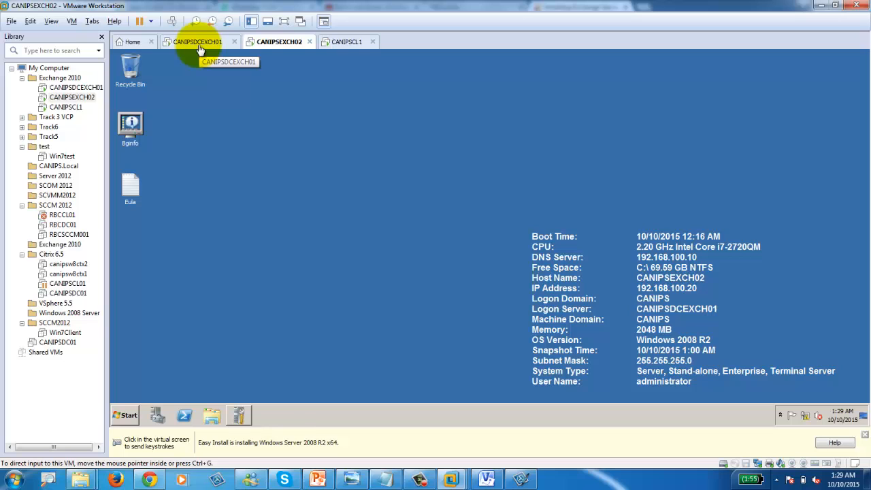
click(432, 342)
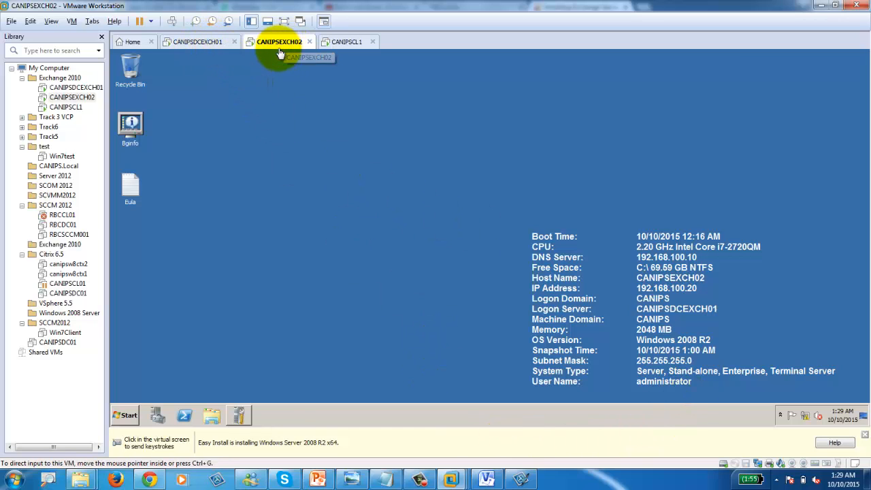
Step: Mount D:\ISO\en_exchange_server_2010_sp1_x64_dvd_587827.iso on CANIPSEXCH02's CD/DVD drive, then go to CANIPSDCEXCH01
double_click(735, 467)
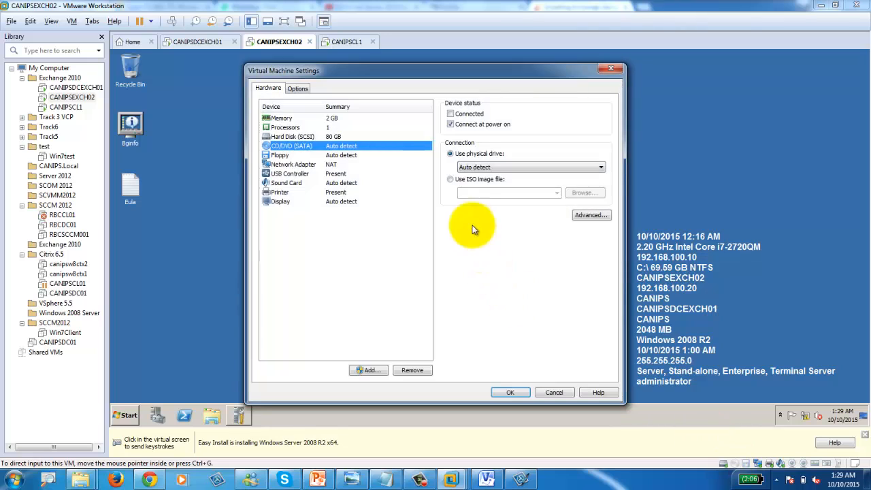
click(491, 181)
click(453, 116)
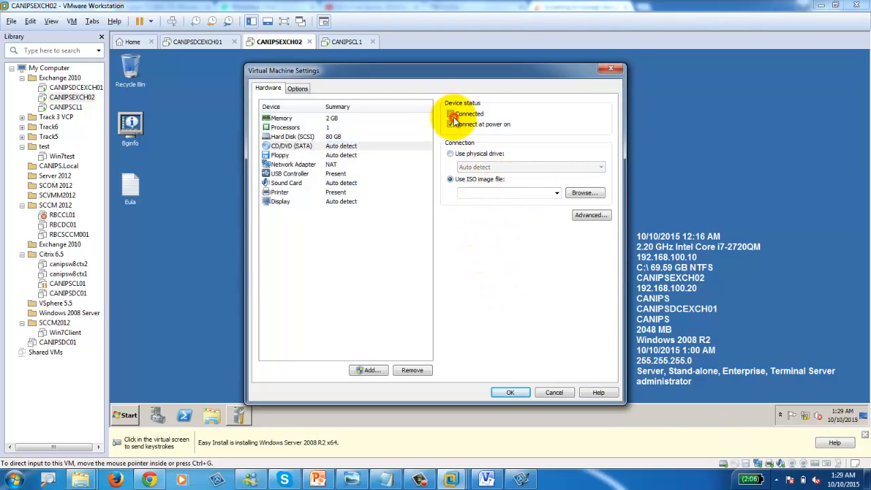
click(450, 115)
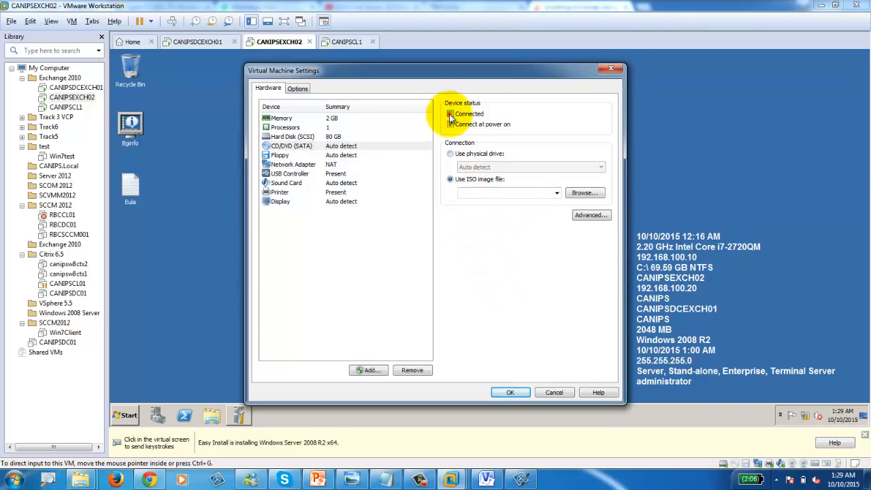
click(583, 194)
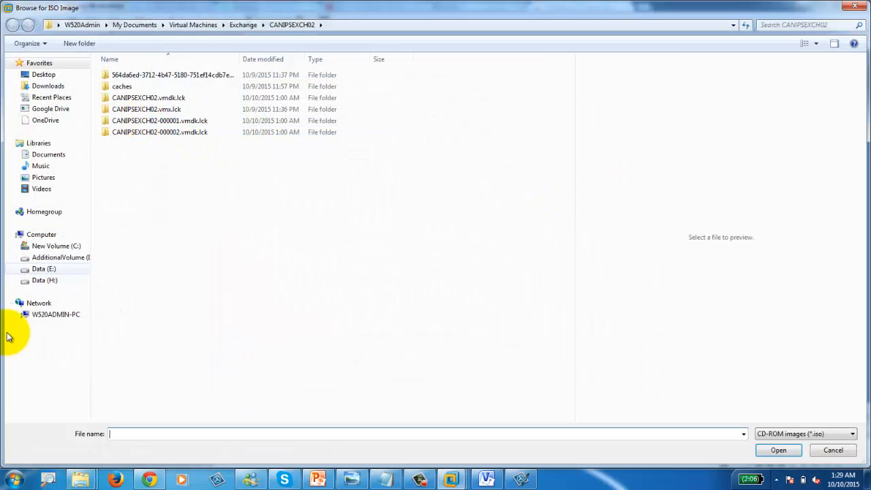
click(72, 257)
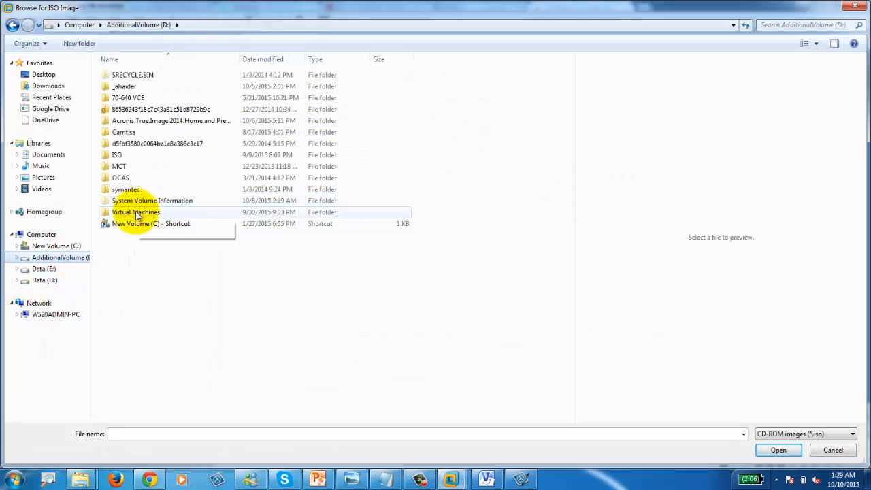
click(118, 156)
double_click(117, 157)
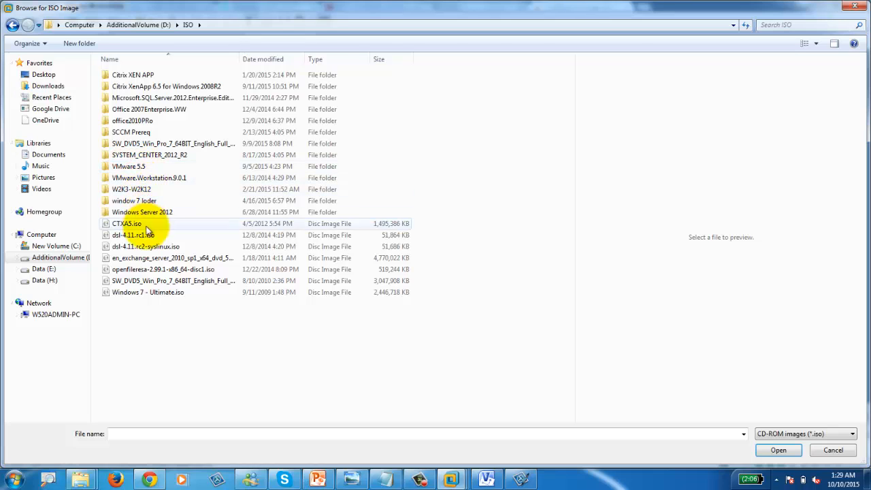
double_click(167, 258)
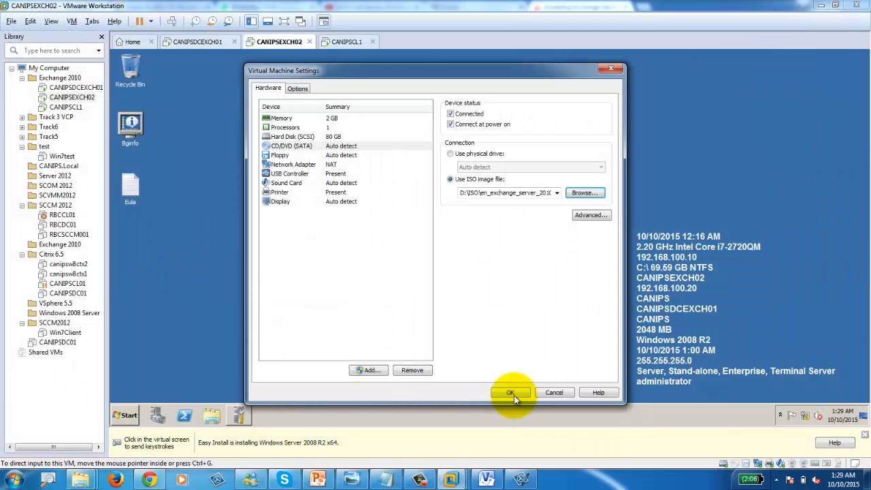
click(511, 395)
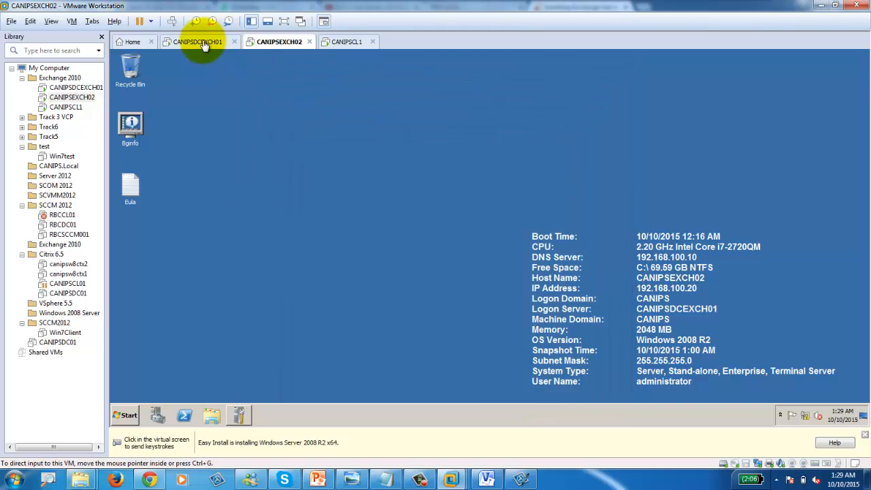
click(199, 41)
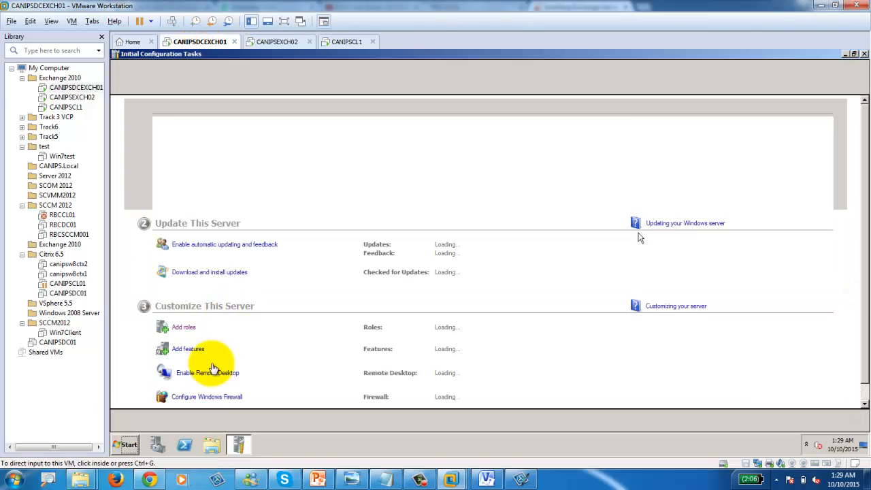
Step: Log off the current user on CANIPSDCEXCH01 from the Start menu
click(127, 444)
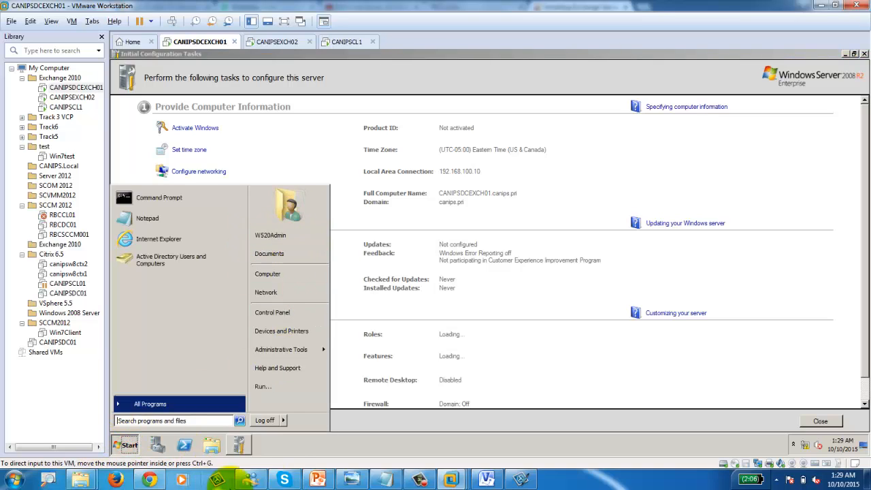
click(283, 419)
click(299, 408)
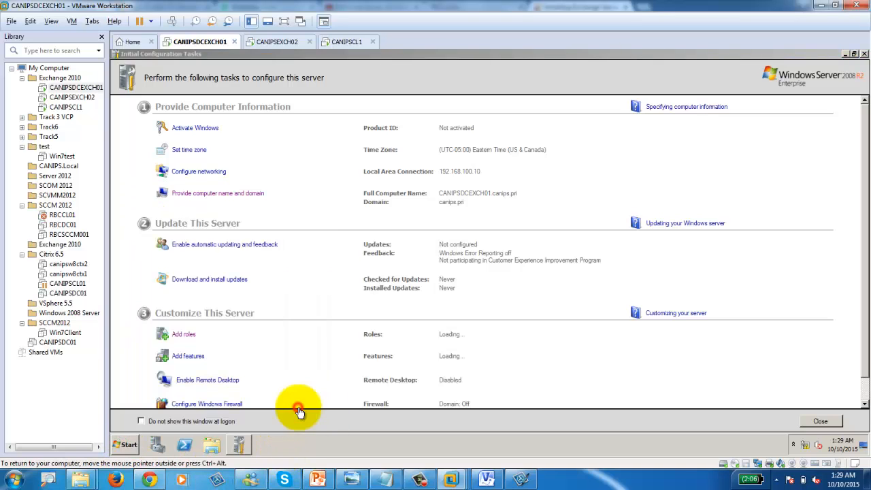
click(548, 307)
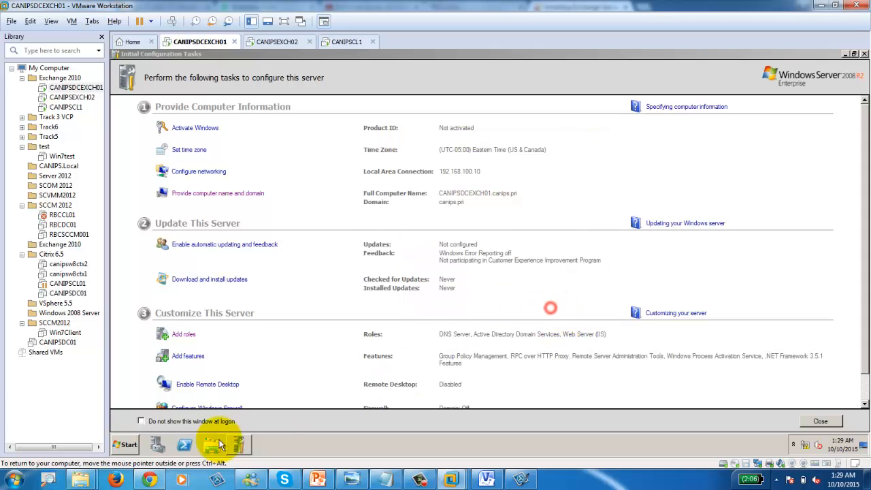
click(126, 446)
click(265, 420)
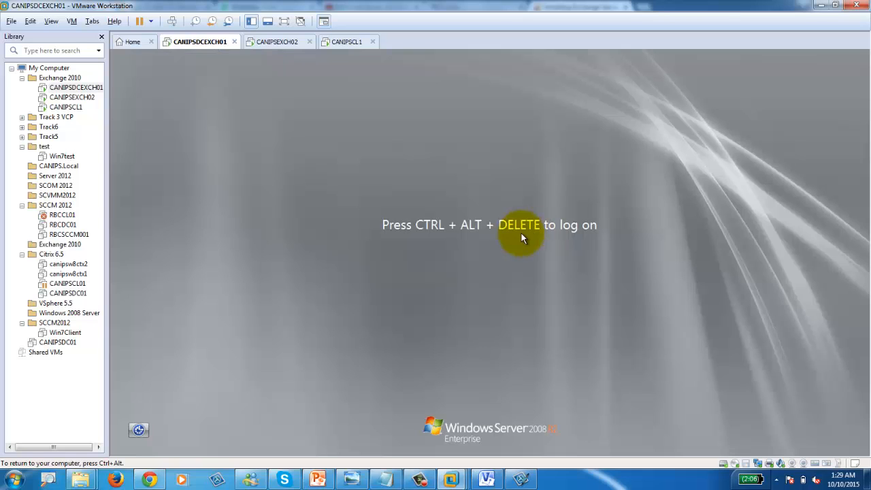
Step: Log back on through Other User with the CANIPS domain administrator account
click(172, 21)
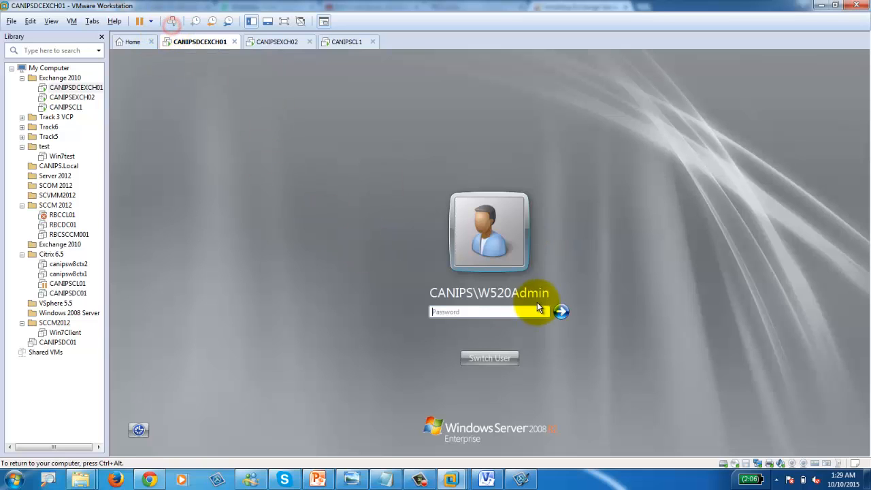
click(497, 361)
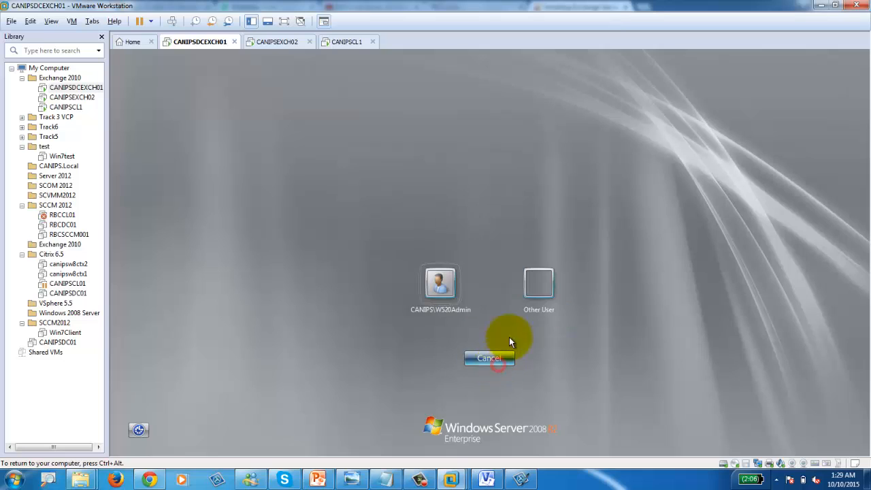
click(538, 287)
text(can)
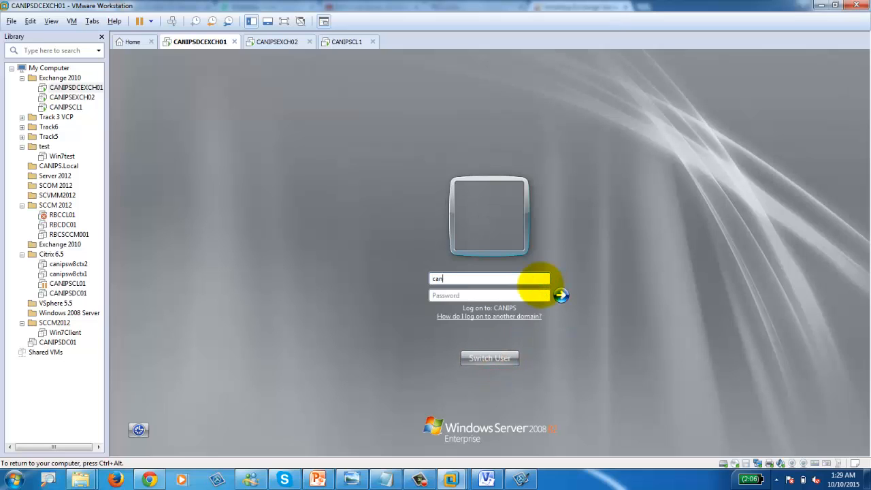
text(ips\administrator)
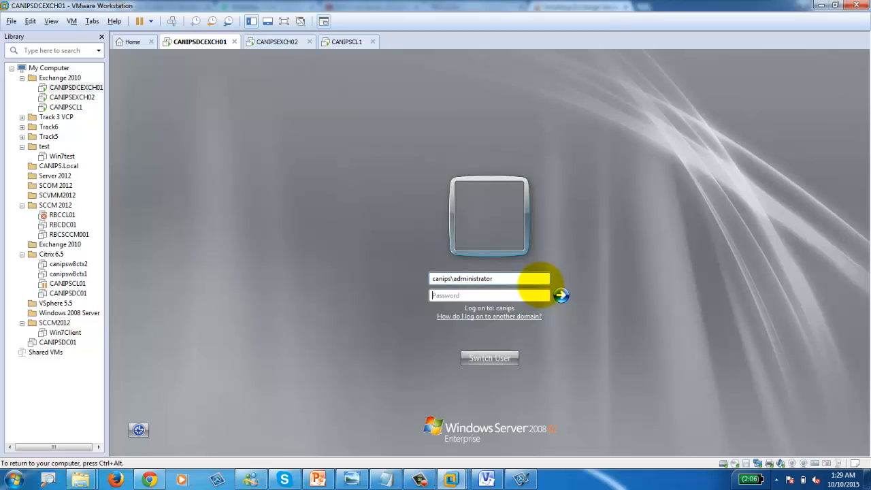
text(P)
key(Return)
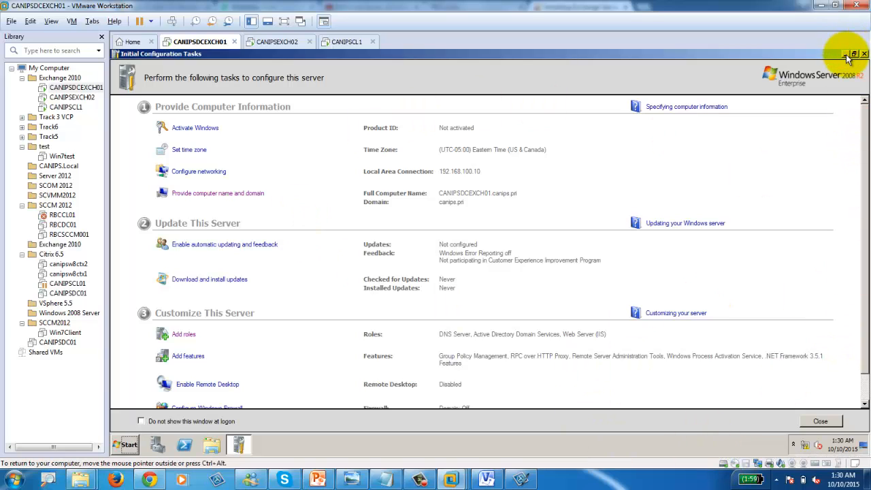
Step: Disconnect and reconnect CANIPSDCEXCH01's virtual CD/DVD drive
click(736, 464)
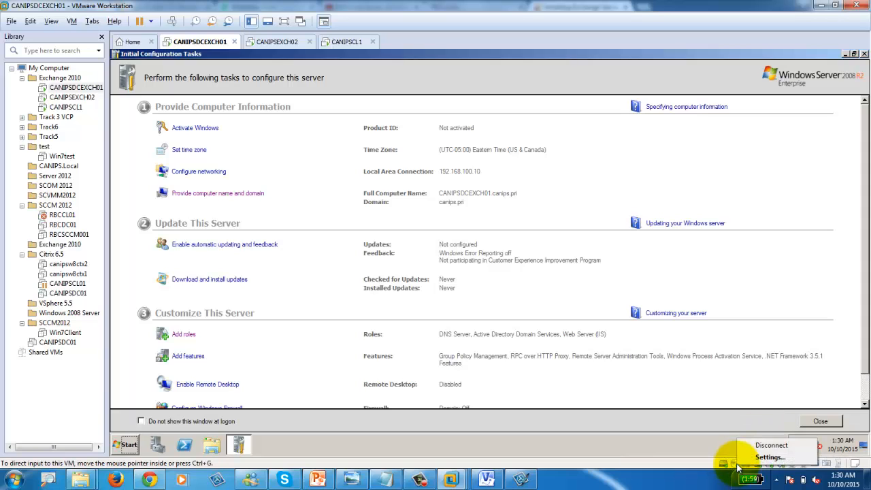
click(773, 446)
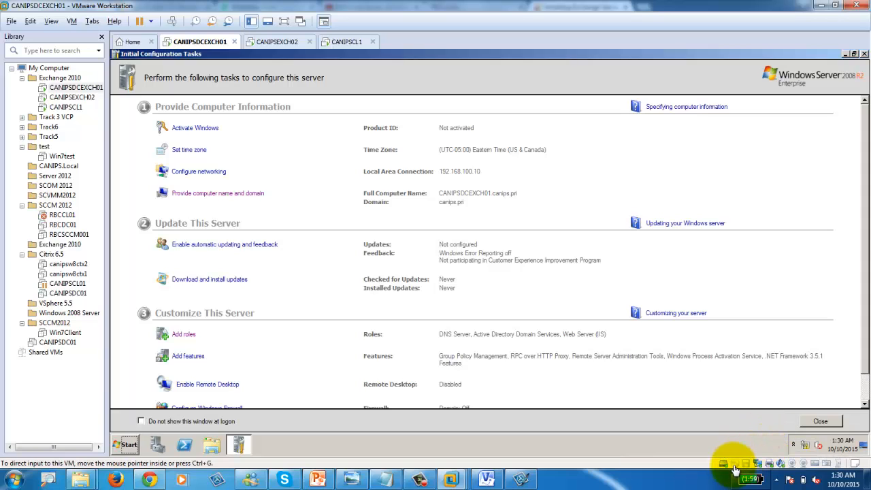
click(735, 468)
click(767, 445)
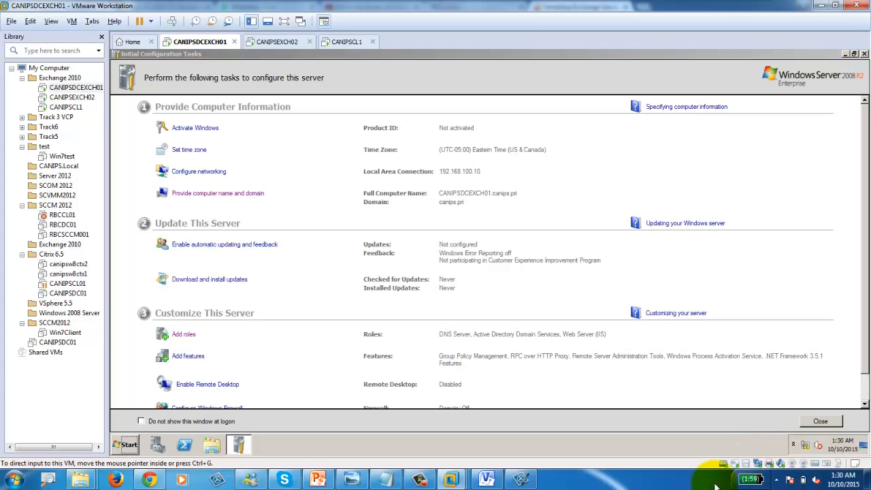
click(829, 71)
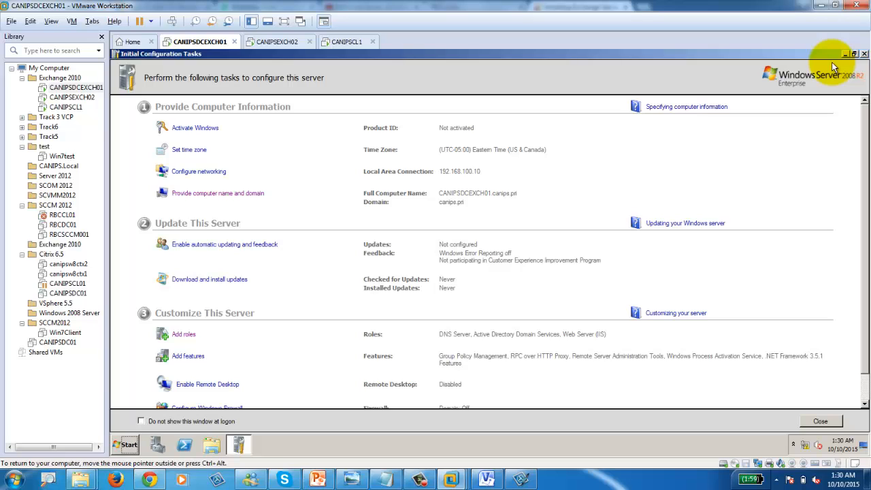
Step: Close Initial Configuration Tasks and open the E2K10SP1 DVD Drive (D:) in Explorer
click(846, 54)
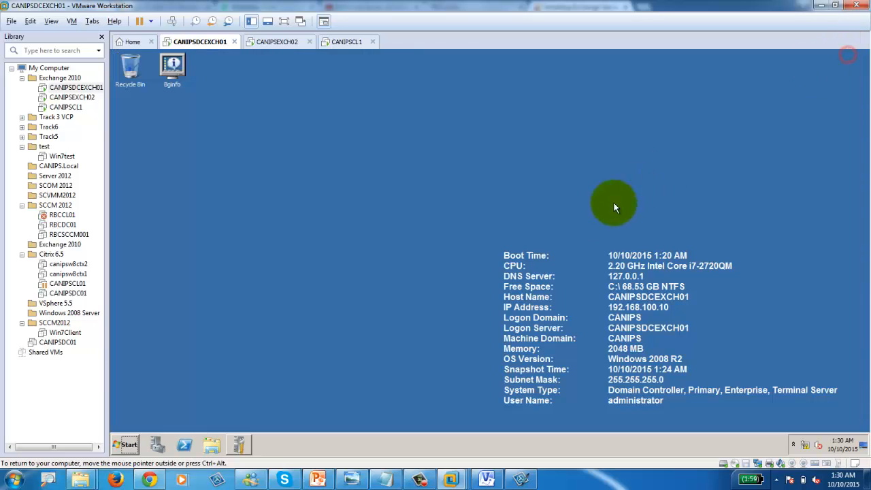
click(212, 445)
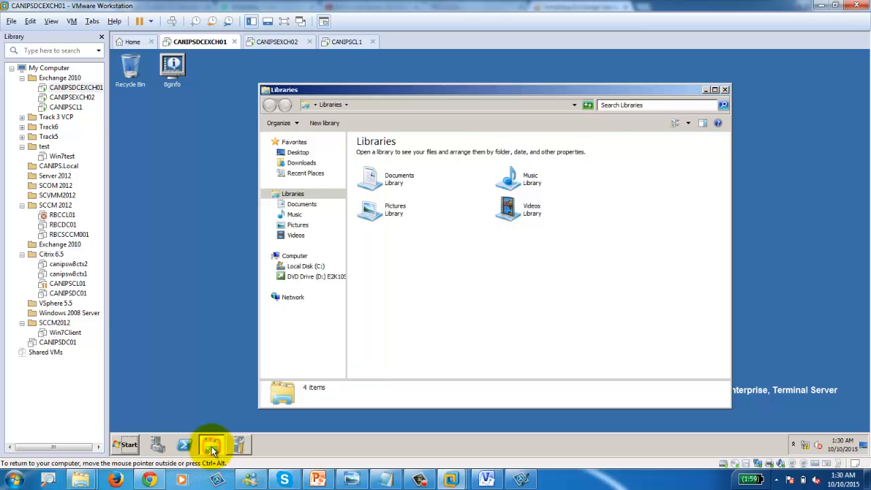
click(297, 256)
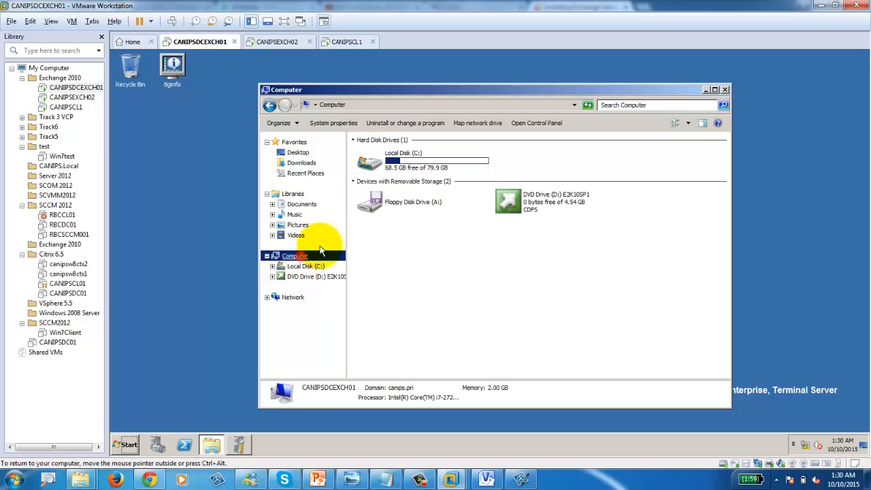
click(508, 204)
double_click(508, 204)
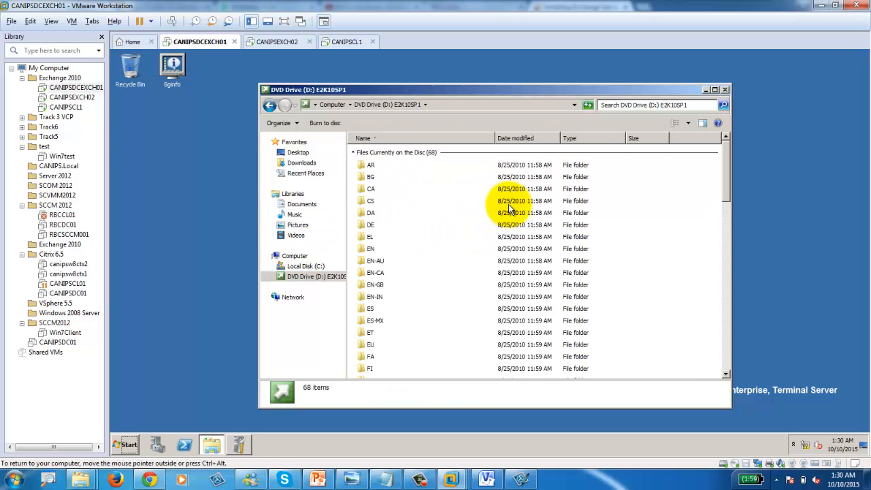
drag(725, 193, 725, 369)
Step: Run SETUP, choose 'Install only languages from the DVD', and start installing Microsoft Exchange
double_click(362, 370)
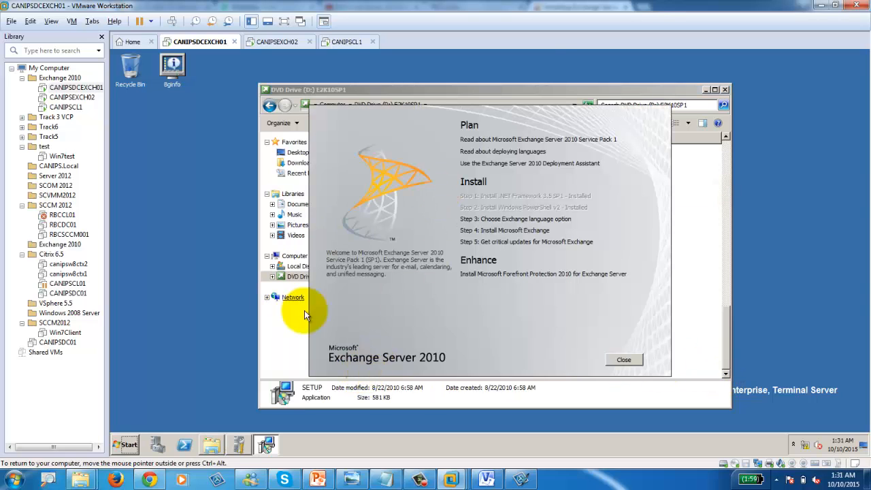
click(517, 218)
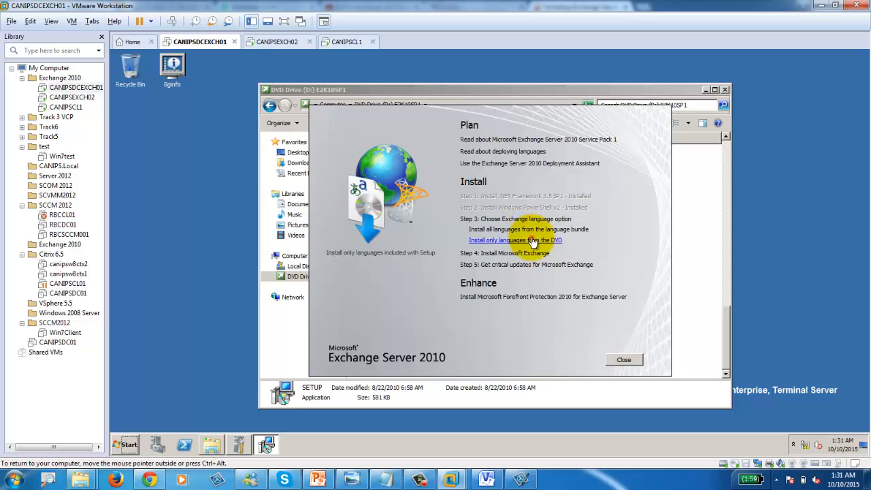
click(515, 239)
click(519, 229)
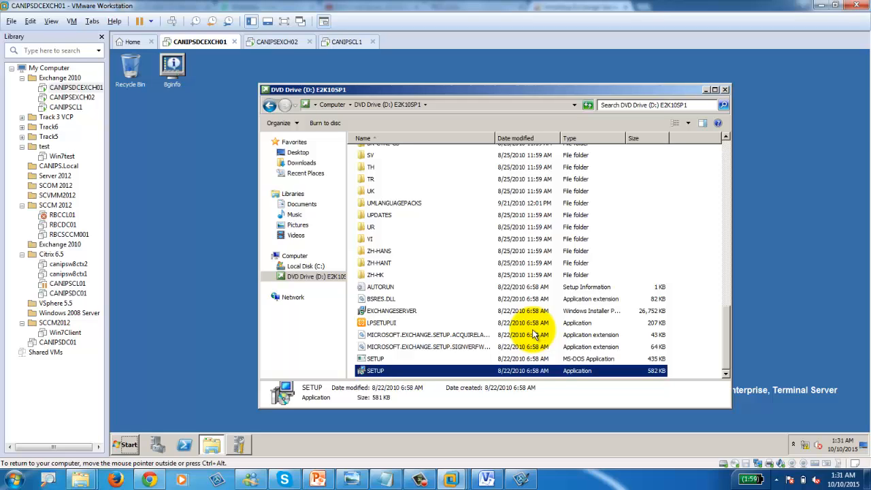
Step: Minimize the DVD Drive window, view the Exchange 2010 LAB diagram, then return to CANIPSDCEXCH01
click(419, 479)
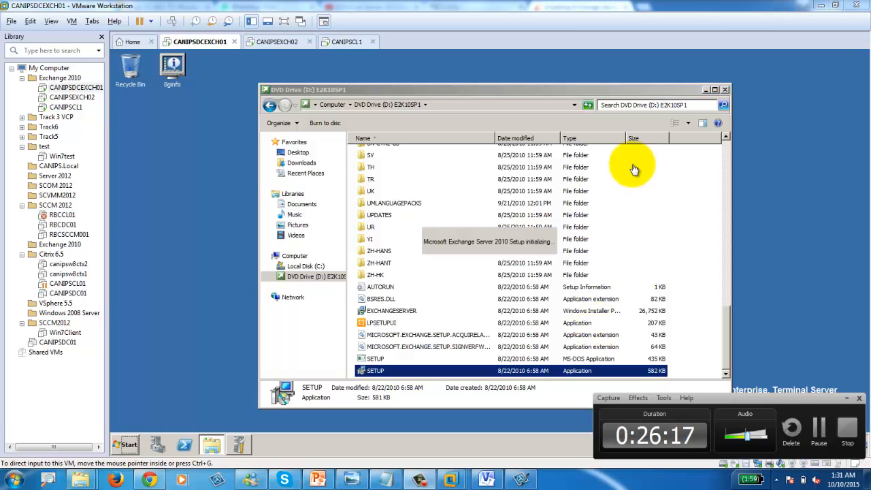
click(705, 90)
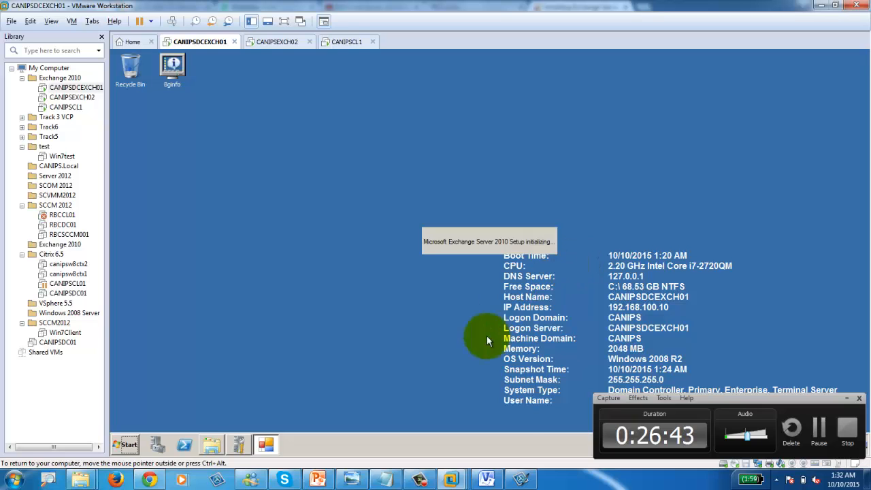
click(485, 476)
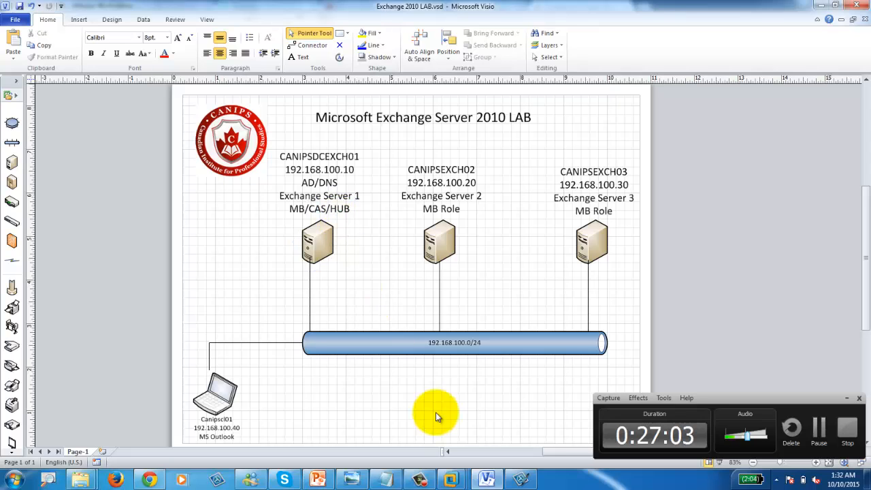
mouse_move(450, 472)
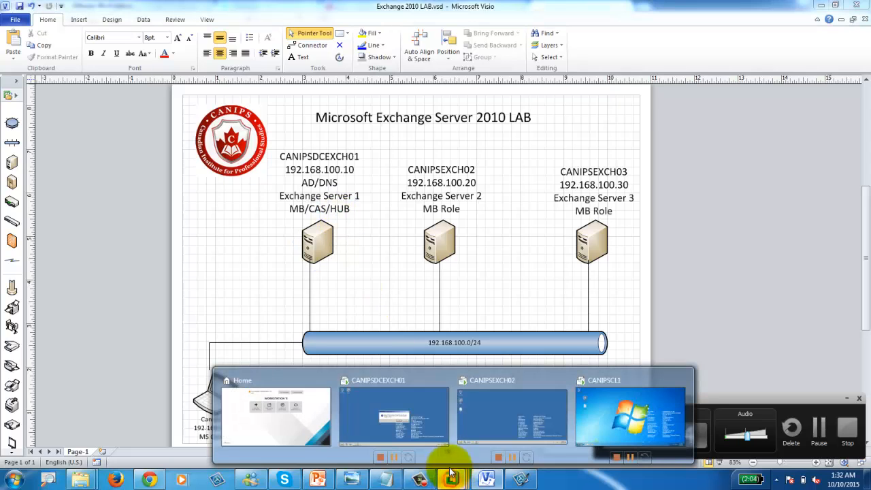
click(419, 408)
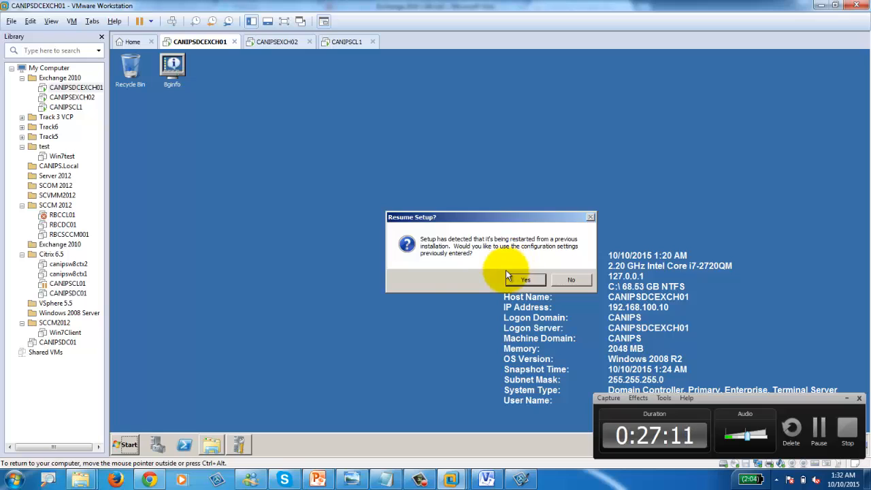
Step: Accept the Resume Setup prompt to reuse the previous Exchange configuration settings
click(526, 281)
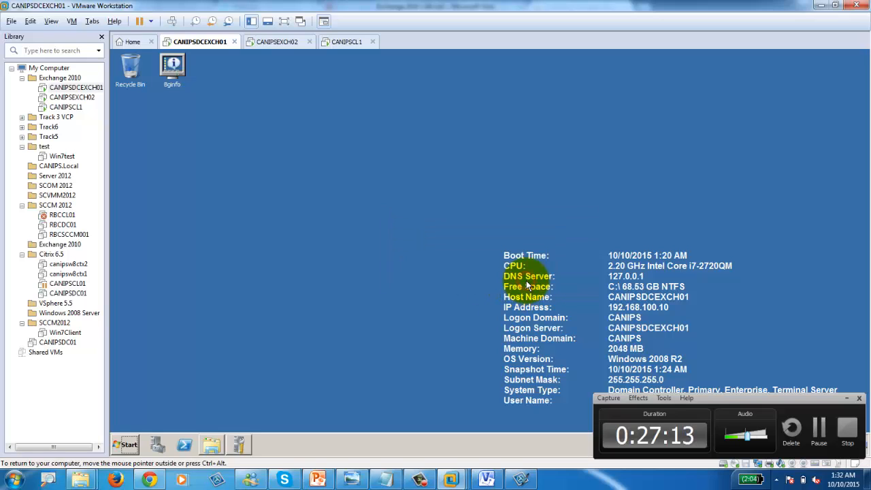
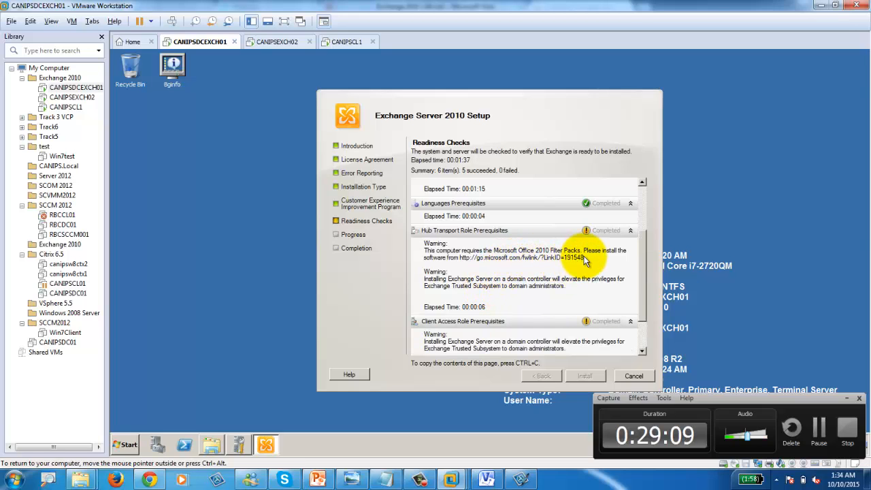
Step: Scroll through CANIPSDCEXCH01's readiness results: six checks succeeded, none failed, with warnings
drag(641, 302, 642, 340)
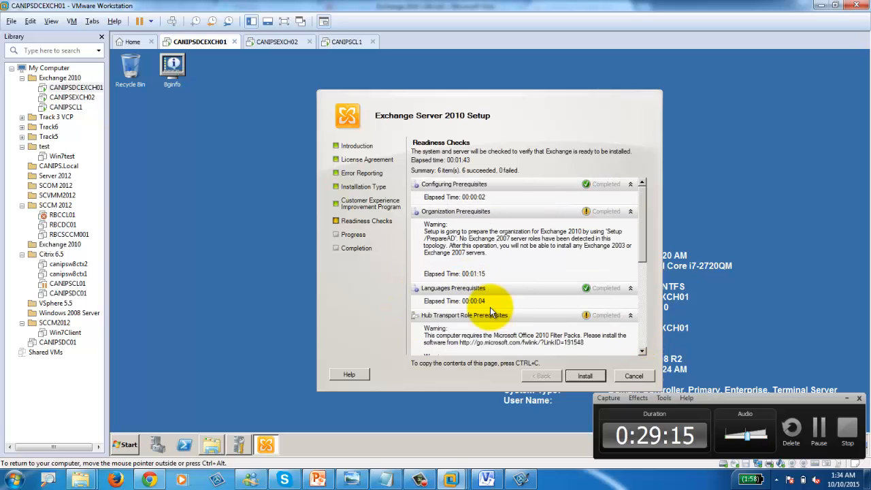
scroll(544, 320, down, 5)
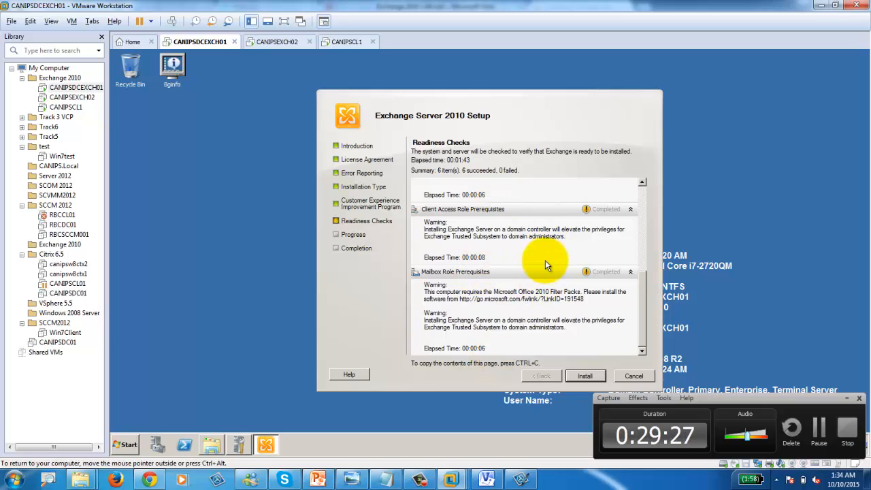
Step: Launch the Exchange install on CANIPSDCEXCH01, then move to CANIPSEXCH02 showing its DVD AutoPlay prompt
click(585, 376)
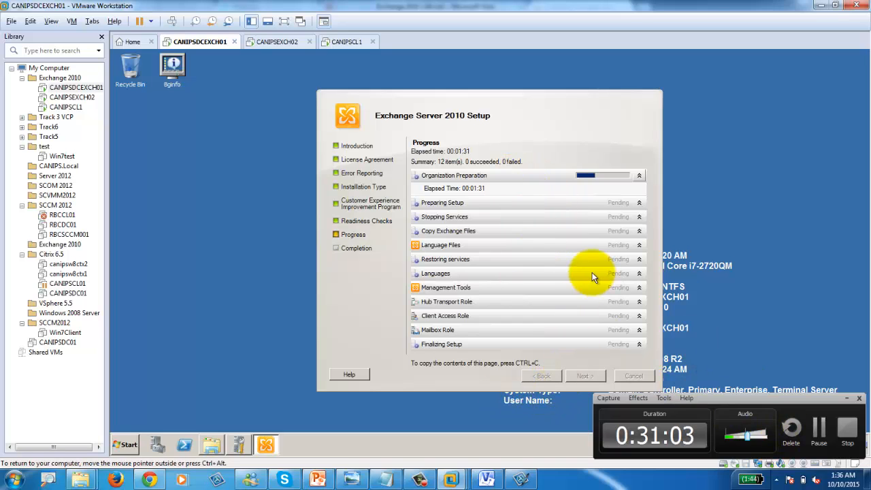
click(821, 442)
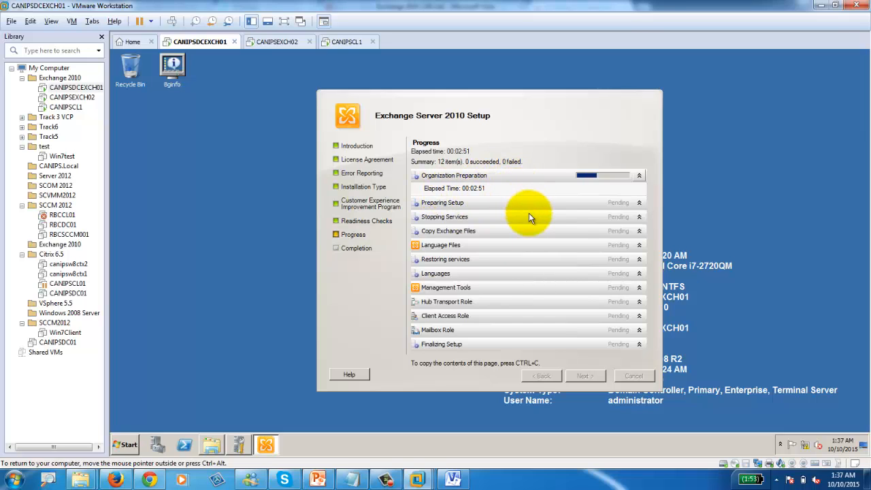
click(387, 481)
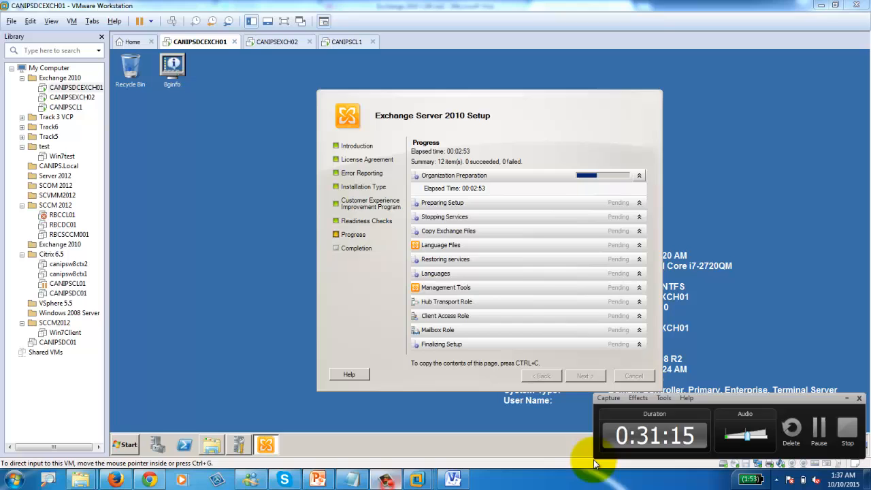
click(820, 435)
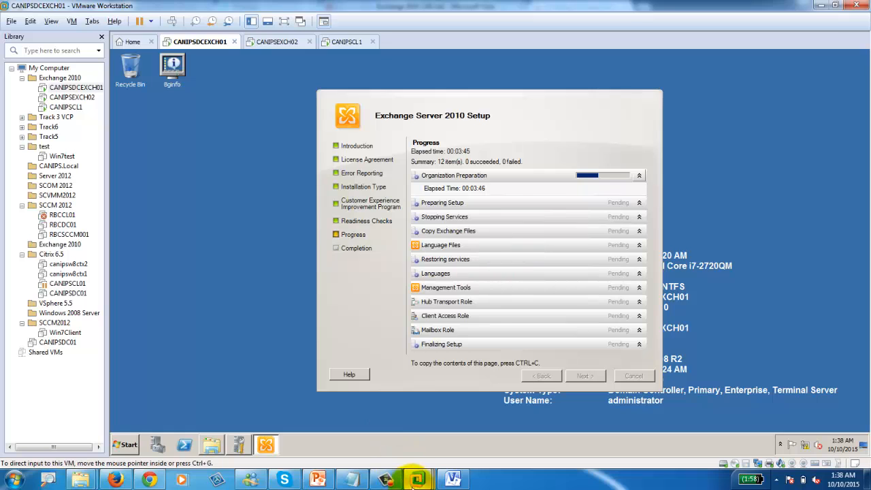
click(385, 480)
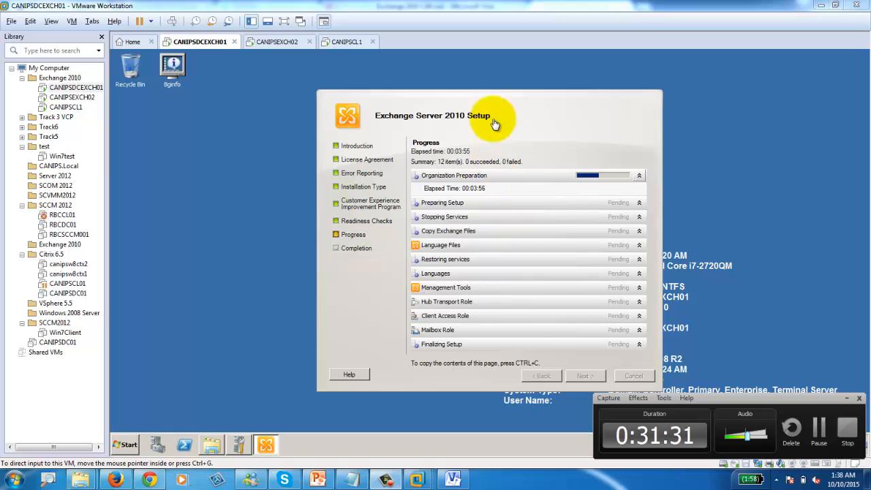
click(281, 42)
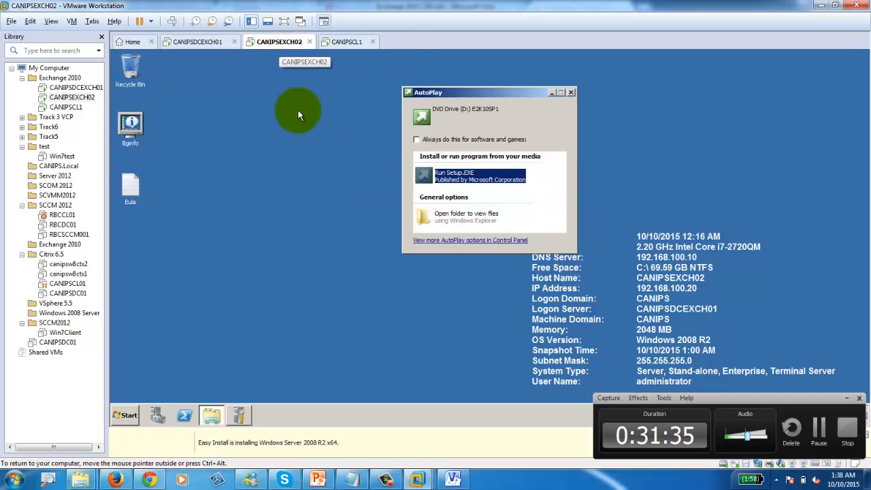
Step: Run Setup.EXE on CANIPSEXCH02, use only the DVD's languages, and begin Step 4: Install Microsoft Exchange
click(451, 178)
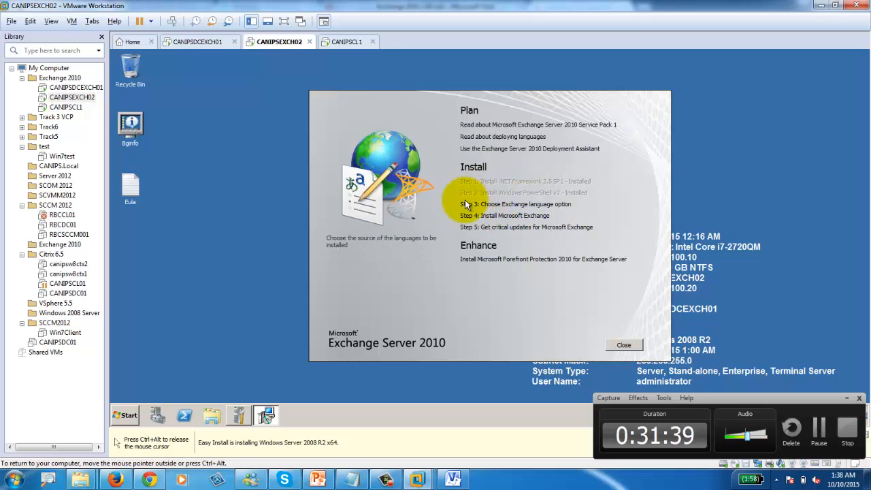
click(496, 204)
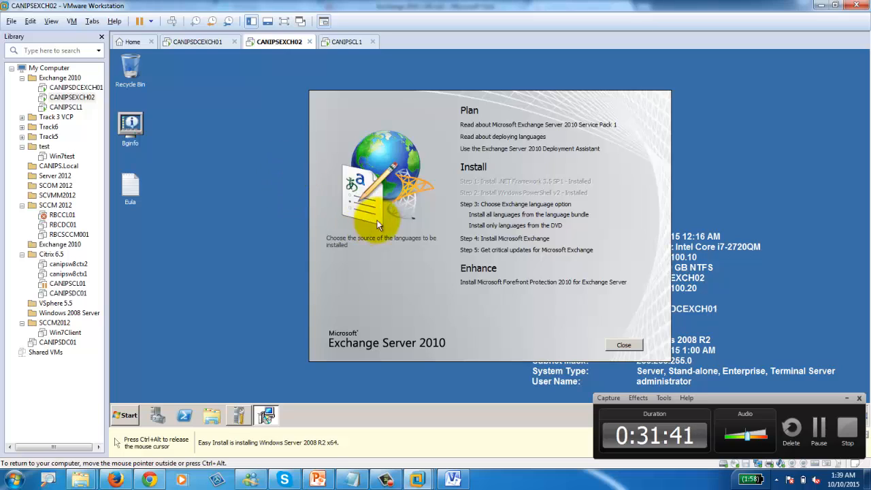
click(517, 226)
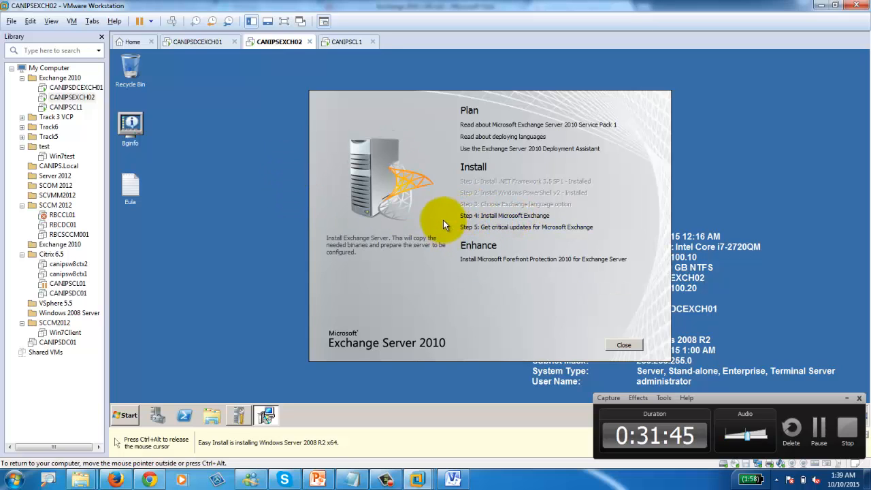
click(504, 216)
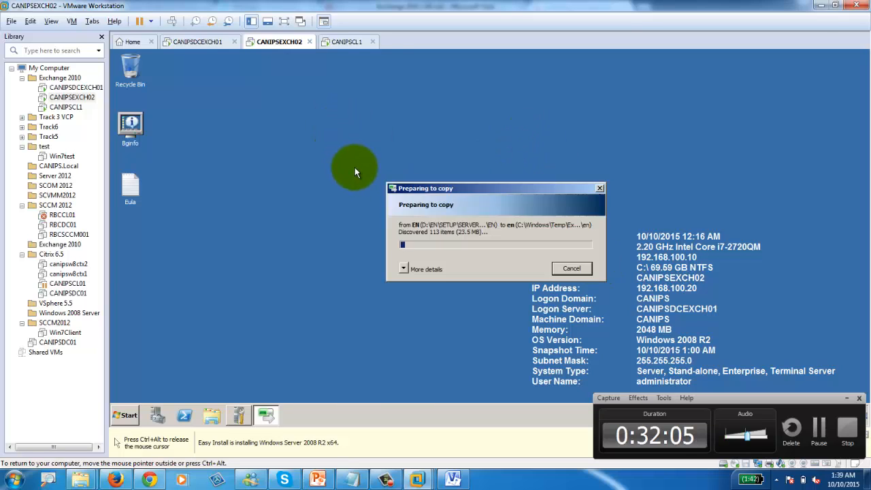
Step: Cycle through the CANIPSDCEXCH01, CANIPSEXCH02 and CANIPSCL1 VMs, ending on CANIPSDCEXCH01's Organization Preparation progress
click(215, 44)
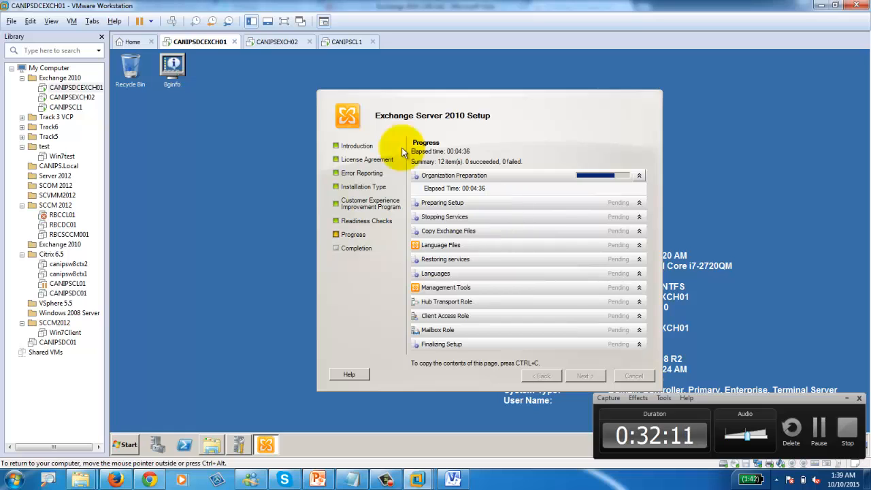
click(260, 54)
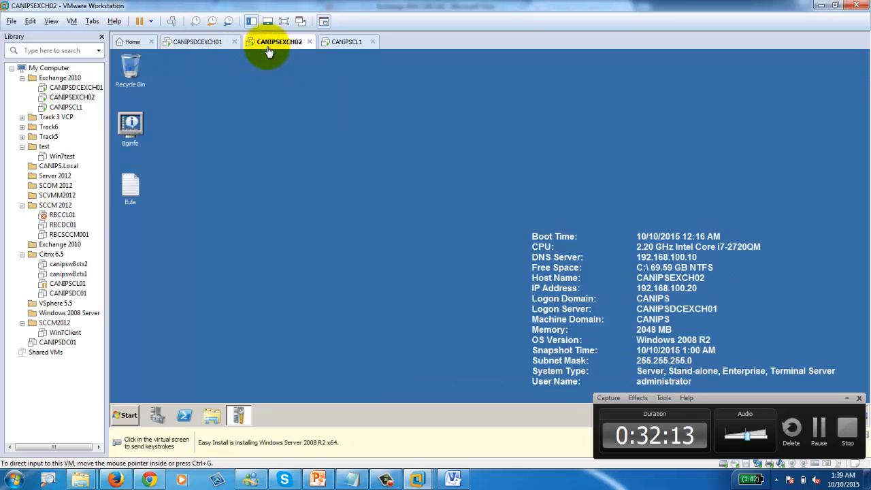
click(208, 42)
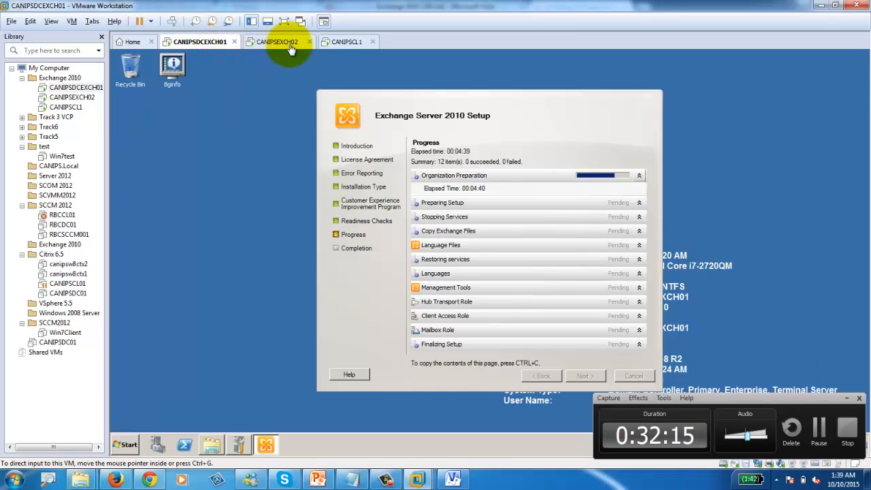
click(293, 43)
click(346, 41)
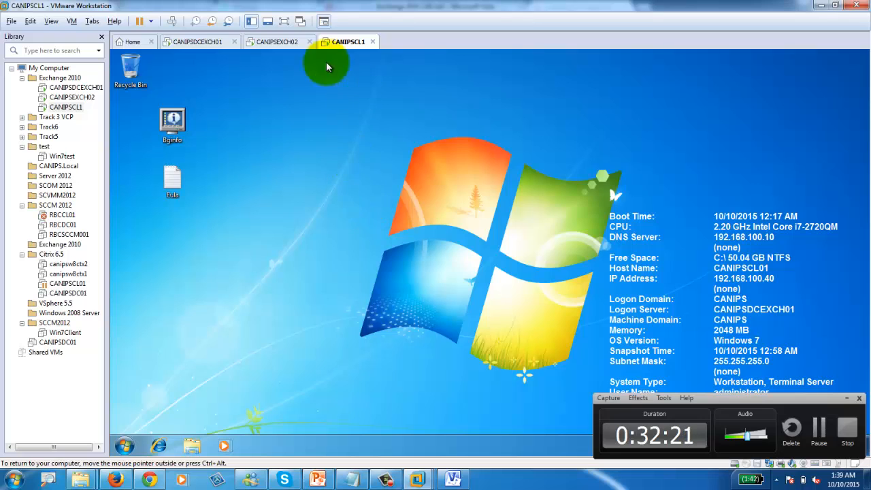
click(279, 41)
click(214, 44)
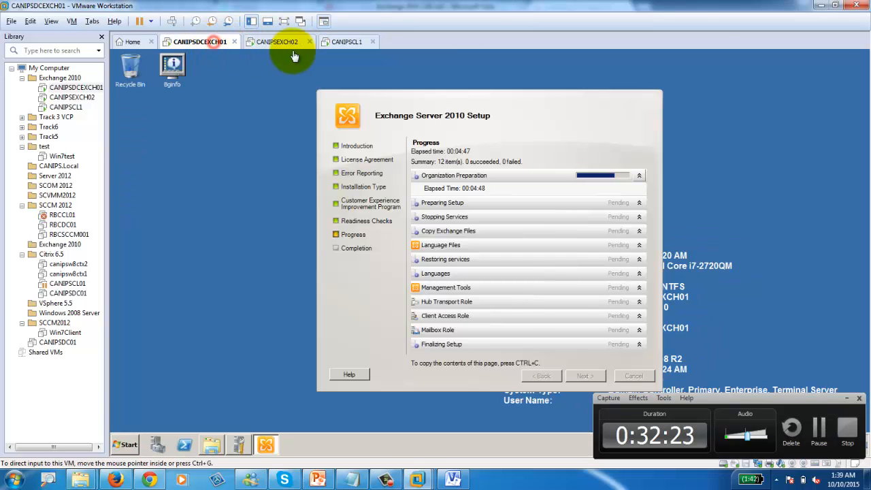
click(337, 41)
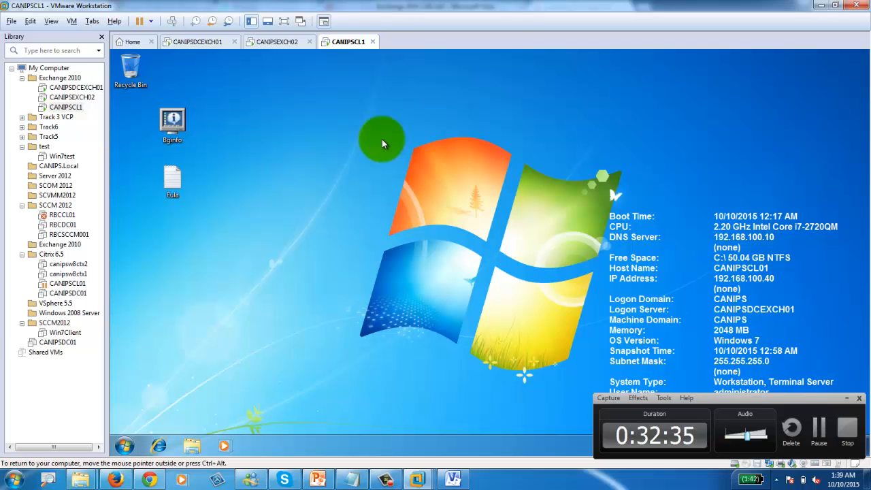
click(279, 42)
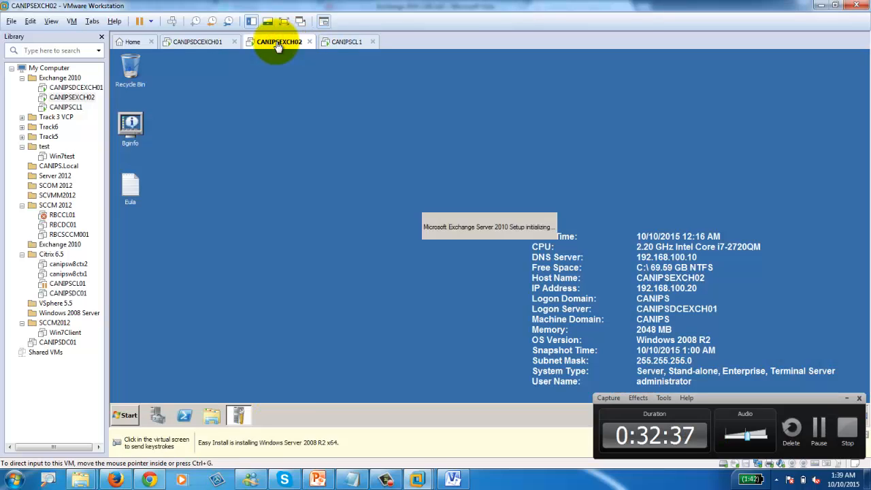
click(199, 42)
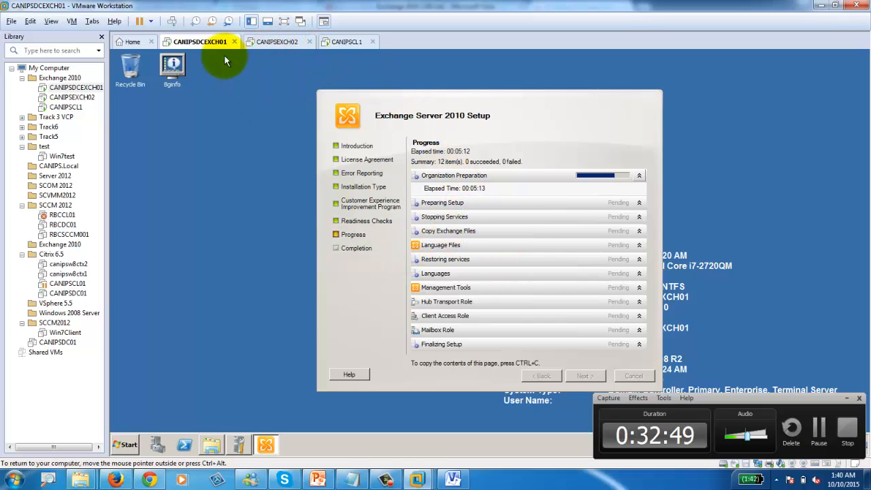
click(277, 42)
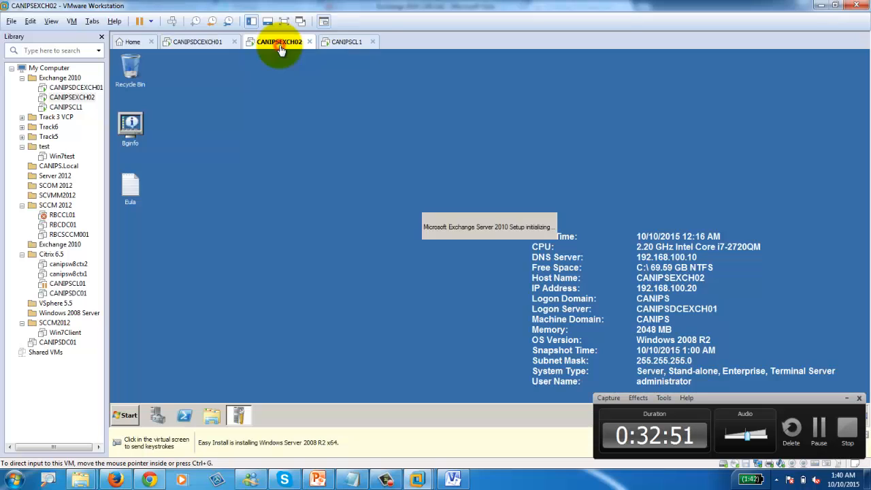
click(212, 41)
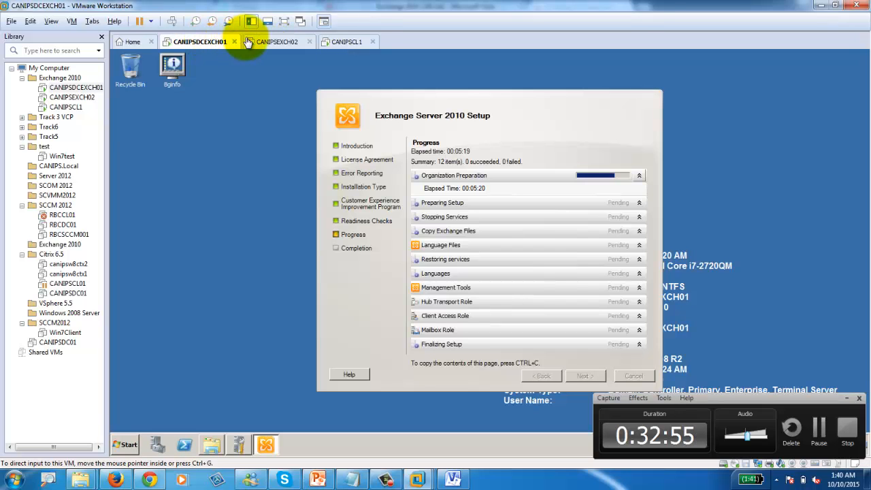
Step: On CANIPSEXCH02, pass the setup introduction and accept the Exchange license terms
click(275, 41)
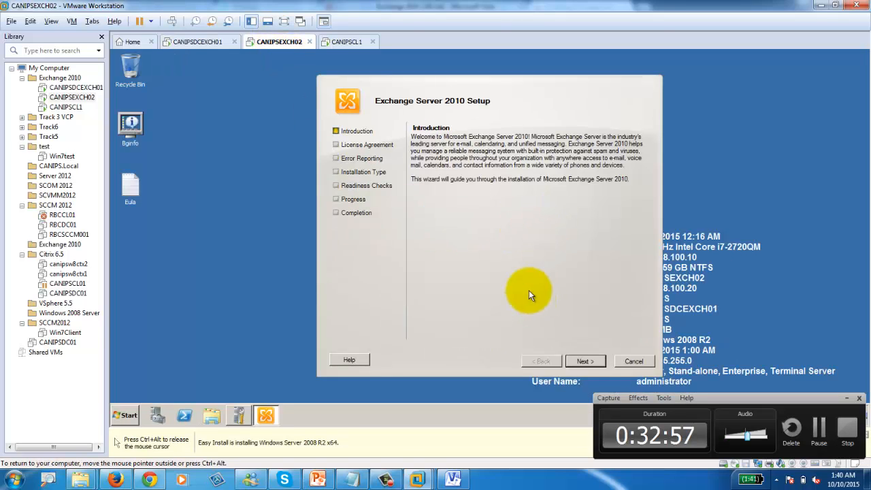
click(585, 361)
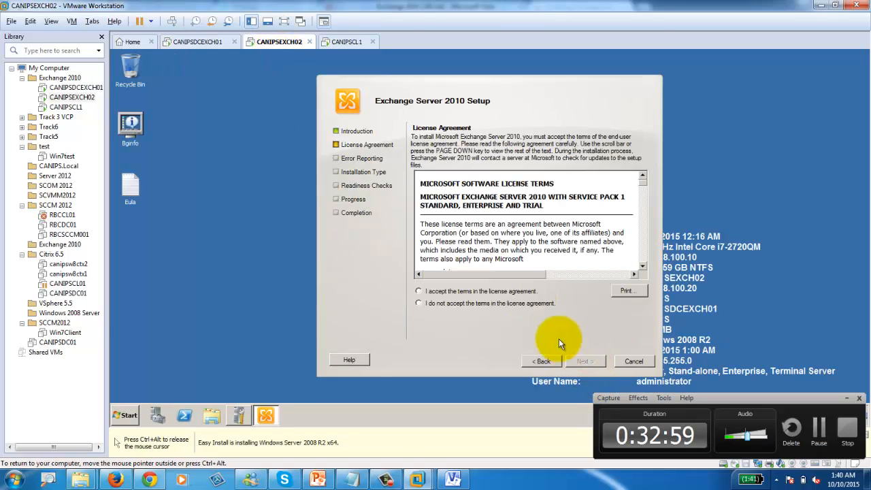
click(448, 291)
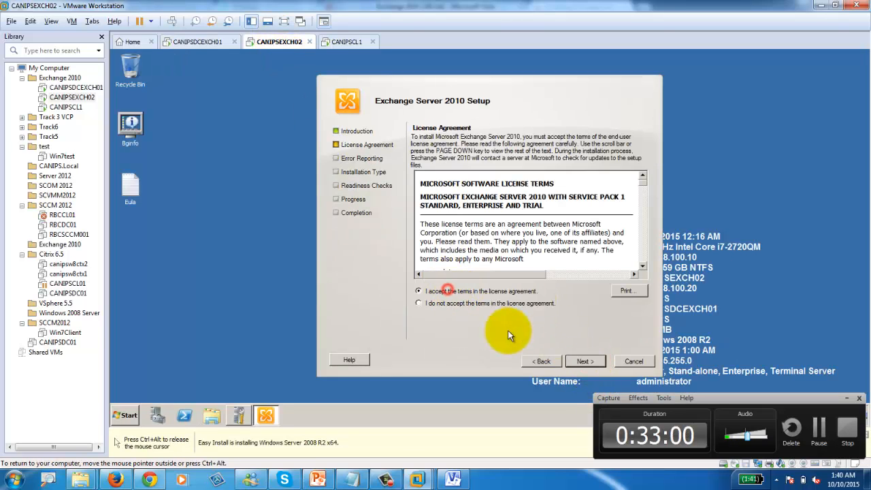
click(591, 367)
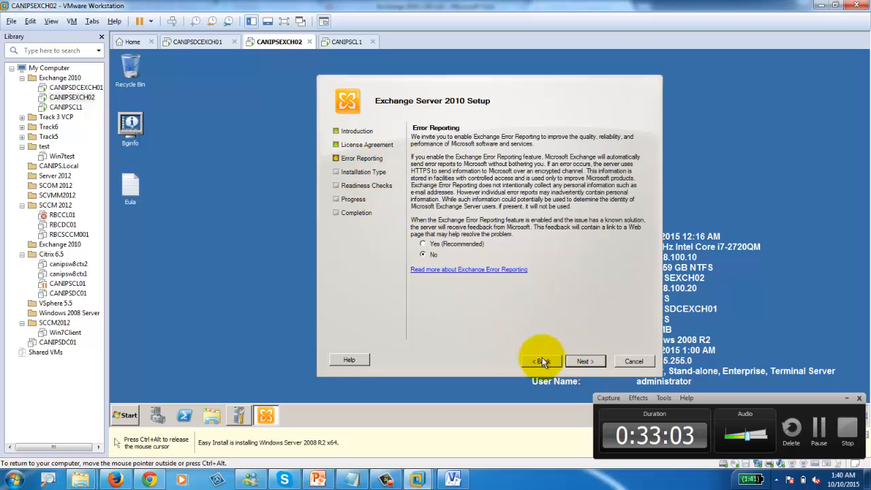
Step: Choose Custom Exchange Server Installation and bring up the Exchange 2010 LAB diagram
click(581, 361)
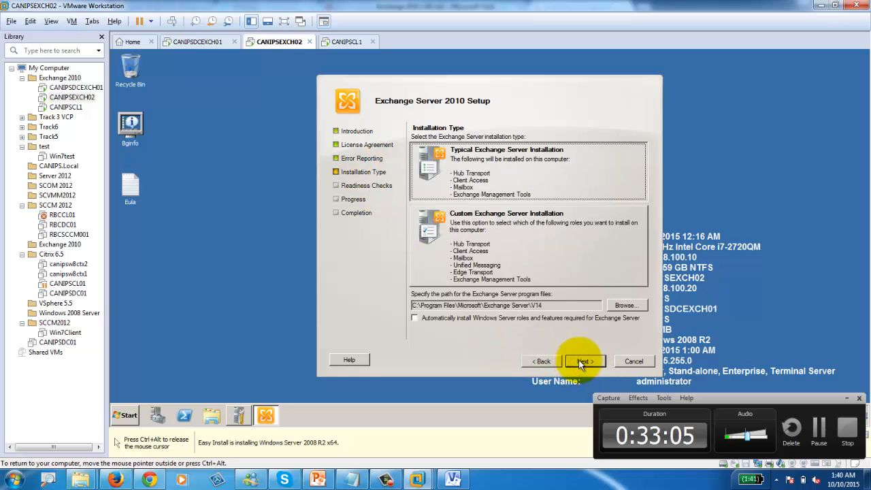
click(473, 172)
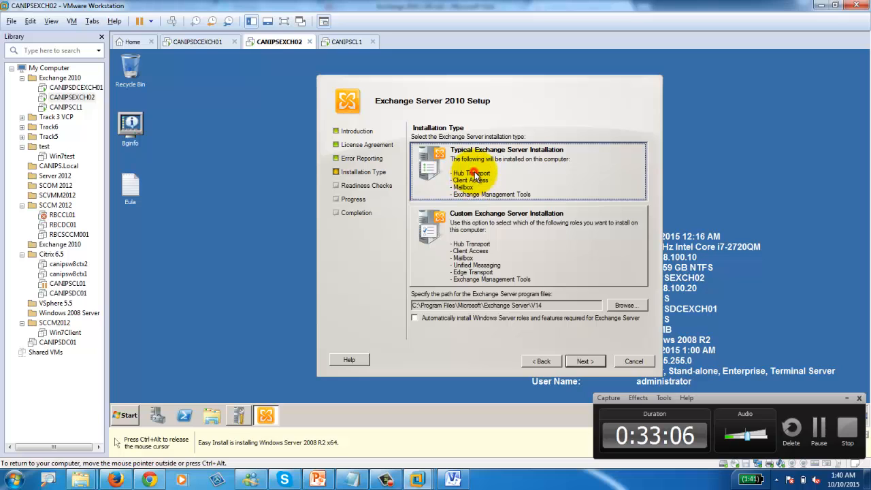
click(489, 252)
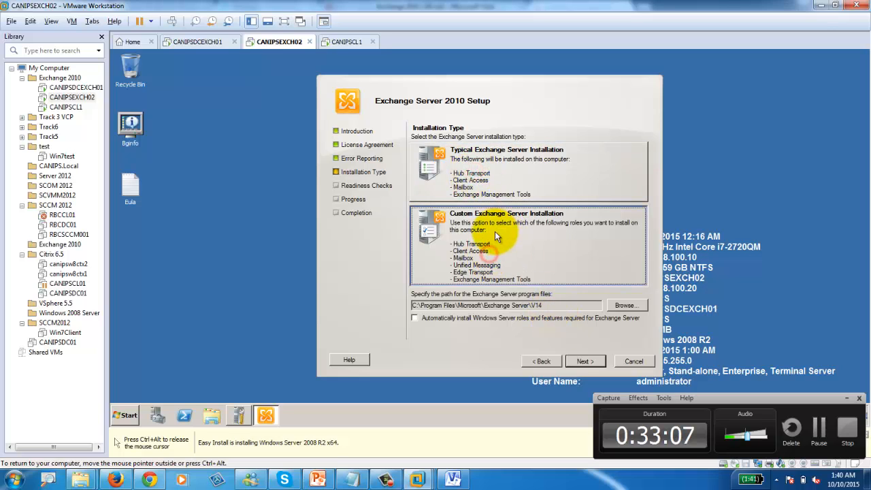
click(585, 361)
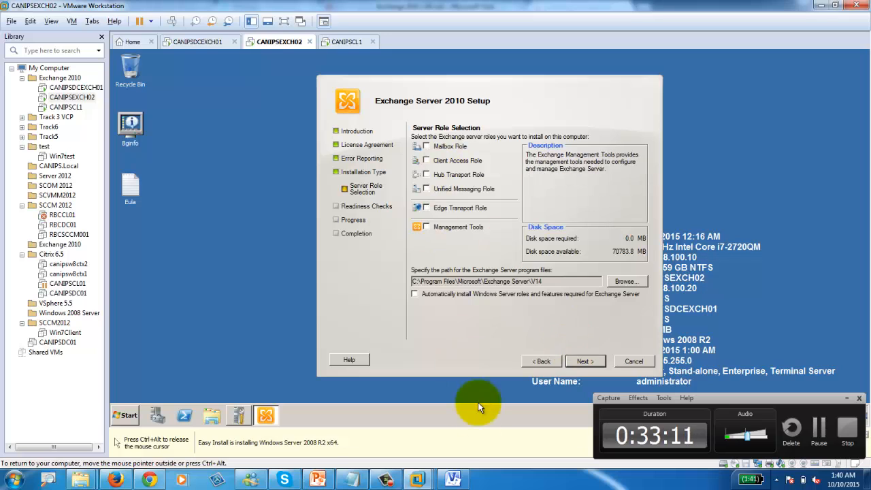
click(452, 480)
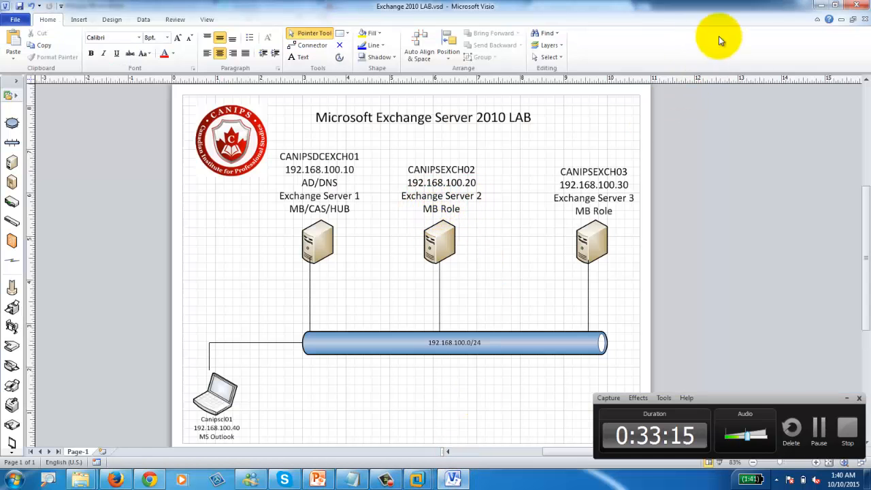
Step: Minimize the Visio diagram and tick Mailbox Role, requiring 1701.5 MB with Management Tools
click(825, 9)
click(426, 146)
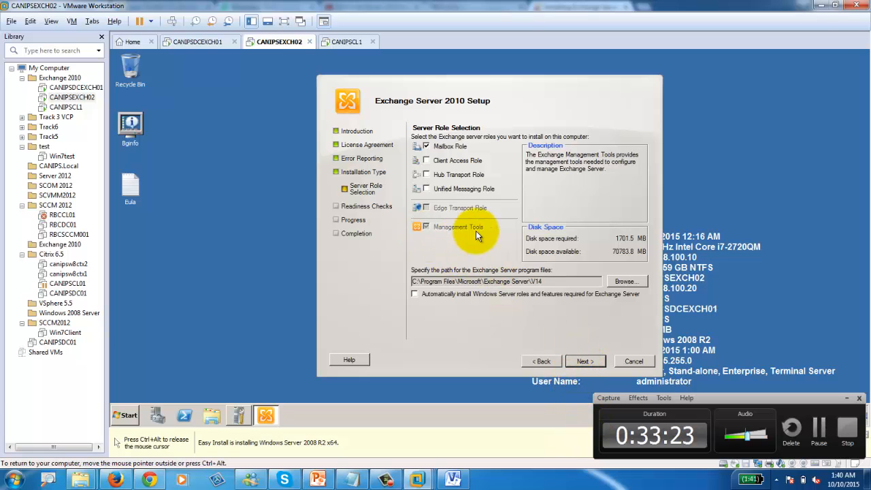
Step: Continue with only the Mailbox role and no Outlook 2003 clients so readiness checks start
click(587, 363)
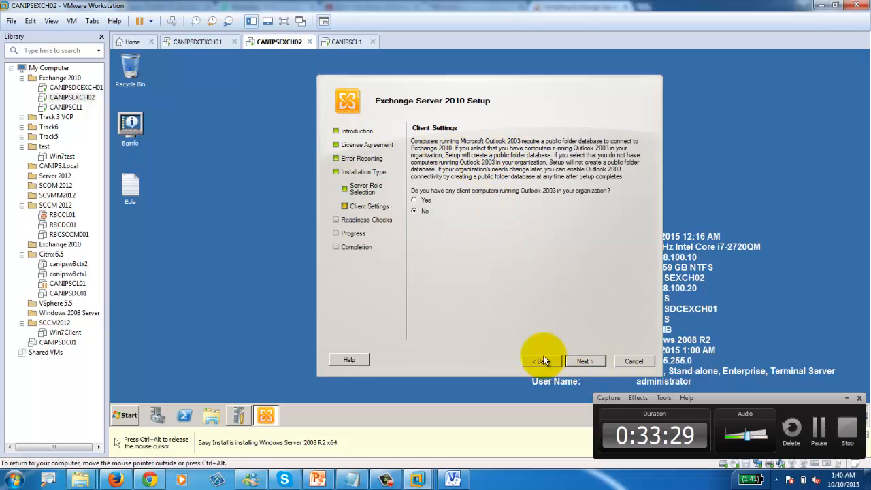
click(587, 361)
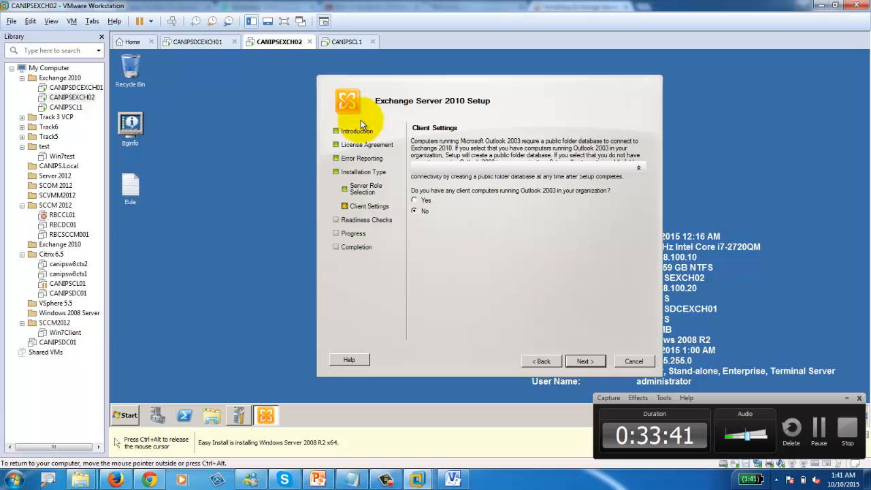
click(205, 42)
click(277, 45)
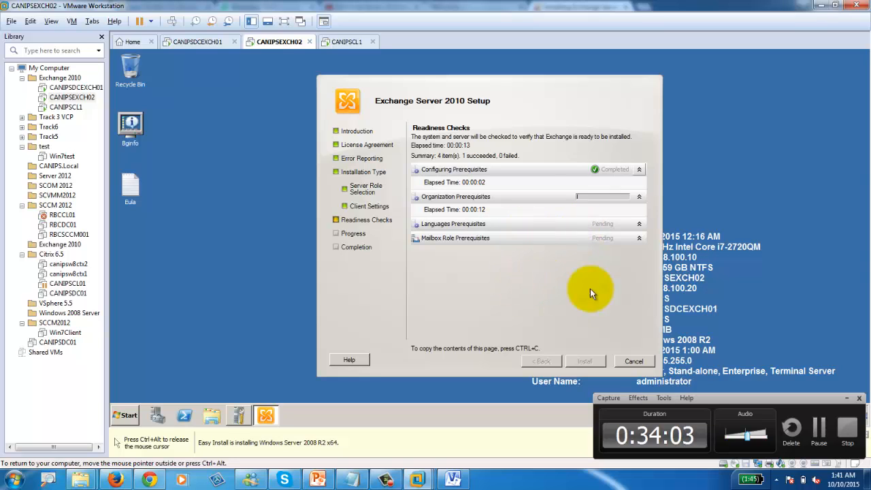
Step: Alternate between CANIPSDCEXCH01's install progress and CANIPSEXCH02's readiness checks, glancing at CANIPSCL1
click(204, 41)
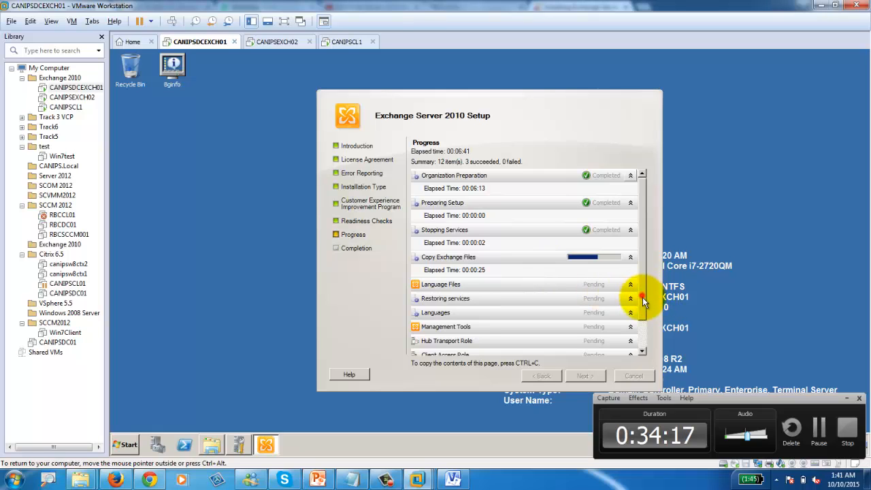
drag(644, 297, 647, 331)
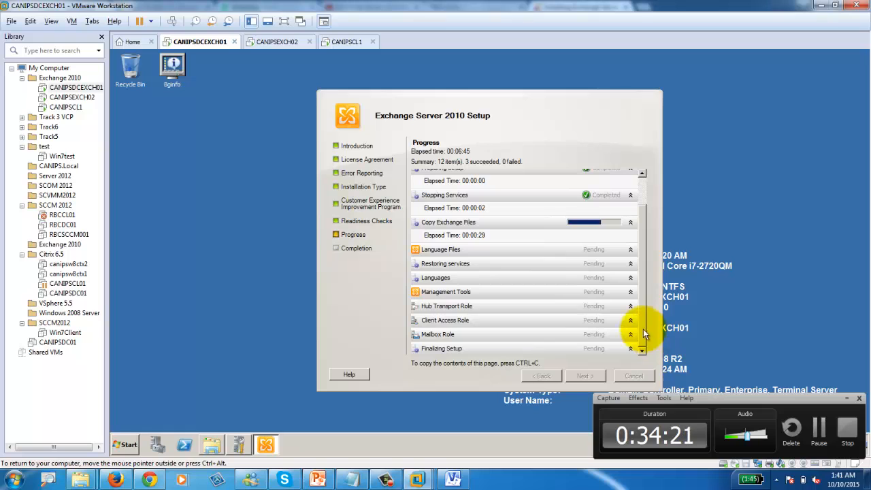
click(277, 41)
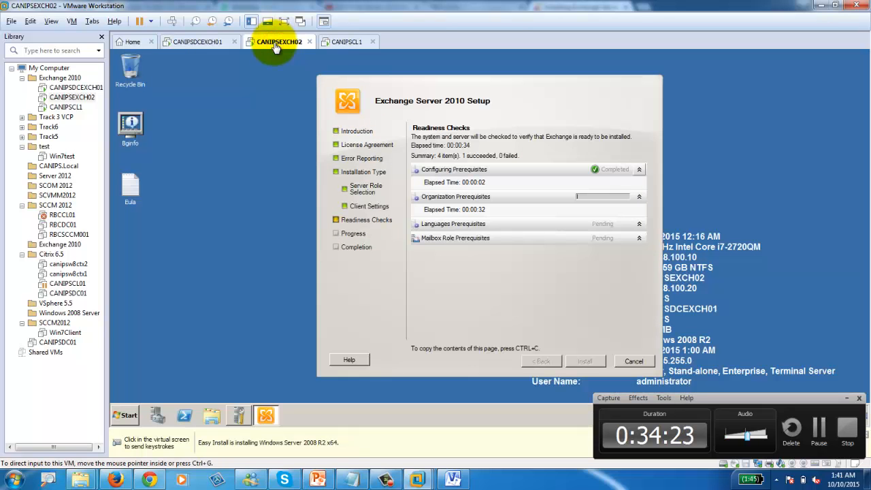
click(204, 42)
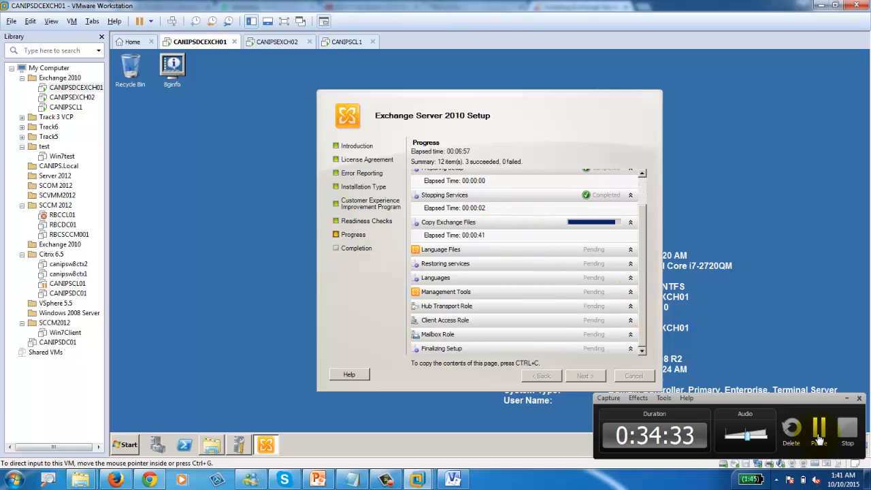
click(275, 43)
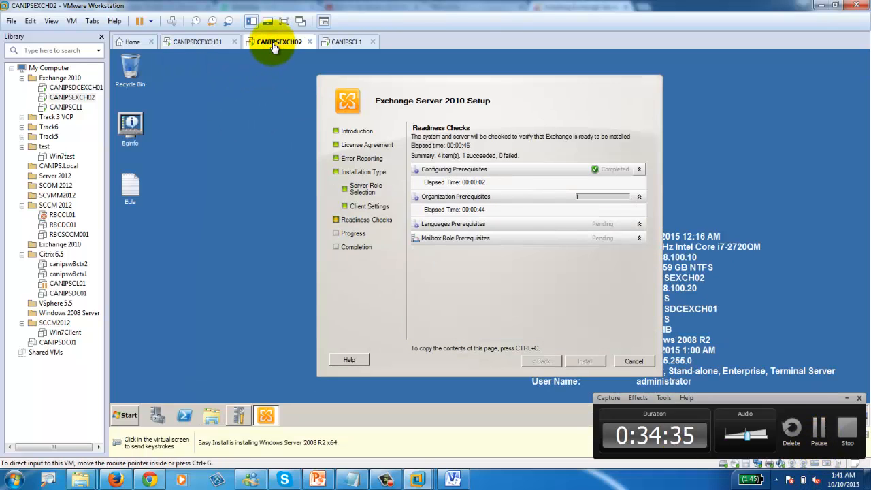
click(344, 42)
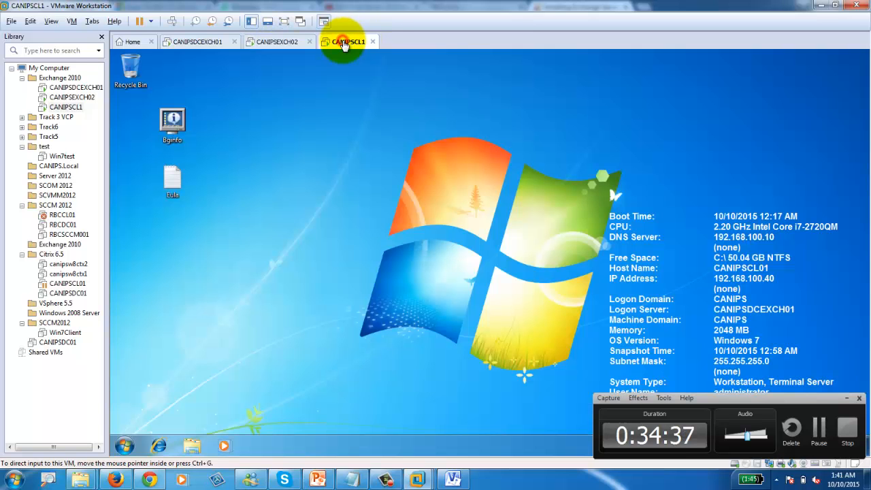
click(201, 41)
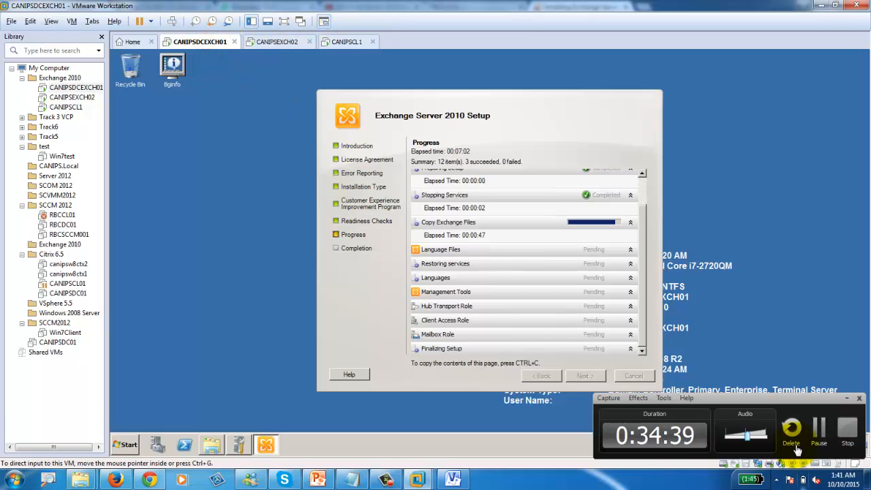
click(820, 439)
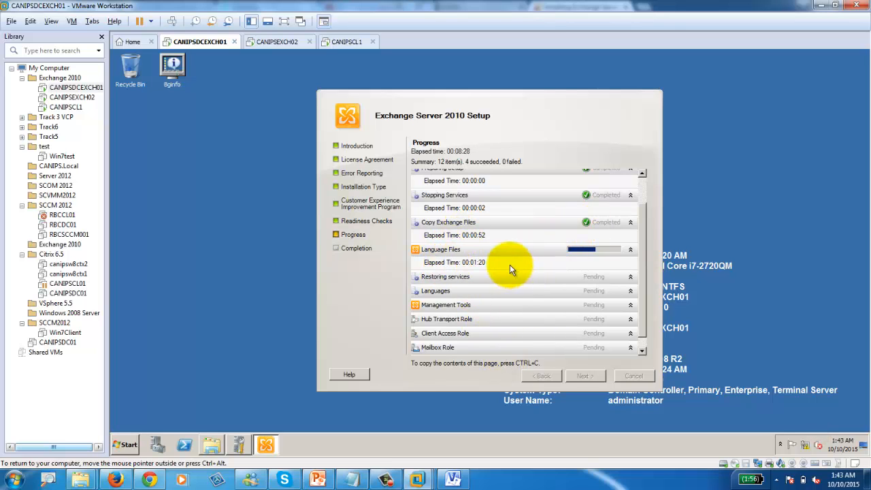
Step: Scroll CANIPSEXCH02's finished readiness results: 4 succeeded, 0 failed, with Mailbox Role warnings
click(276, 42)
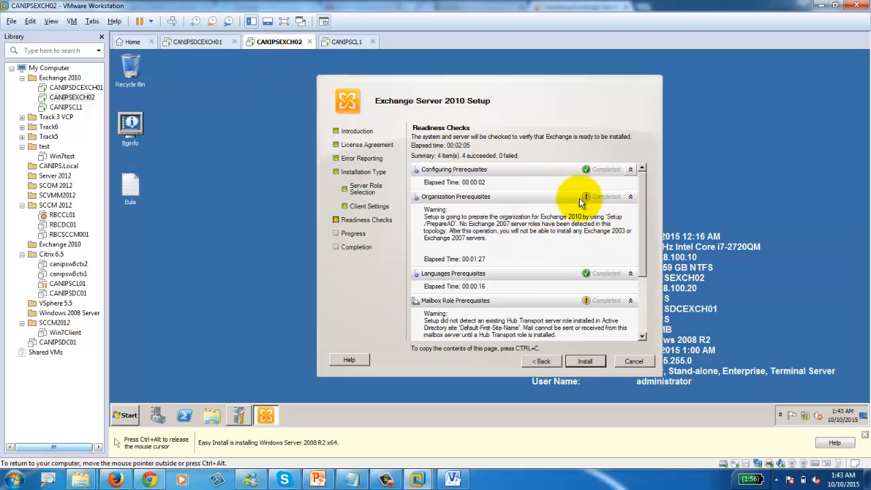
drag(644, 268, 645, 332)
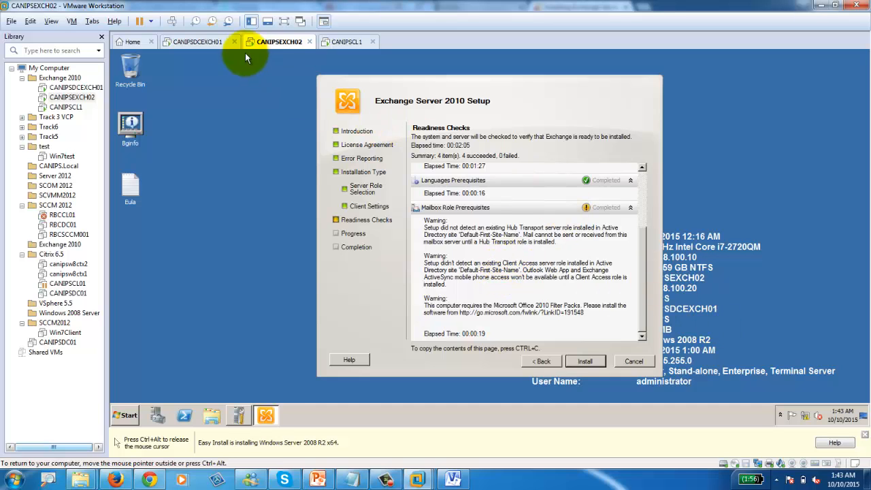
click(197, 42)
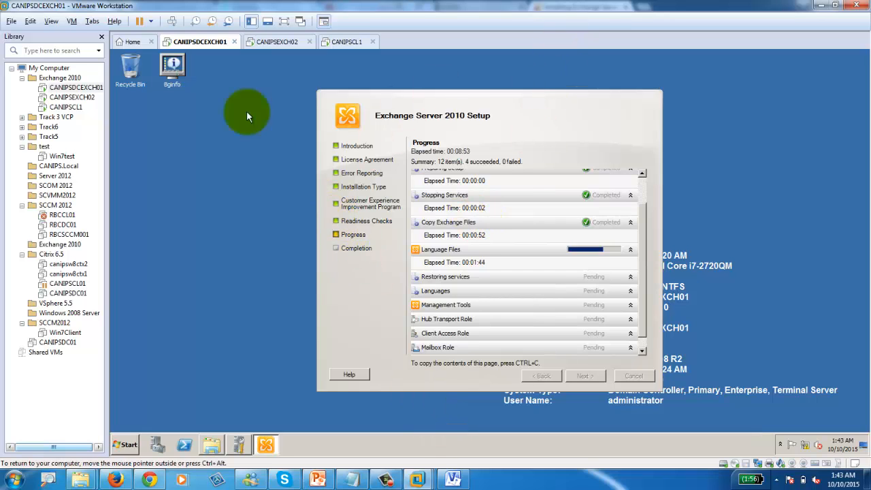
click(279, 42)
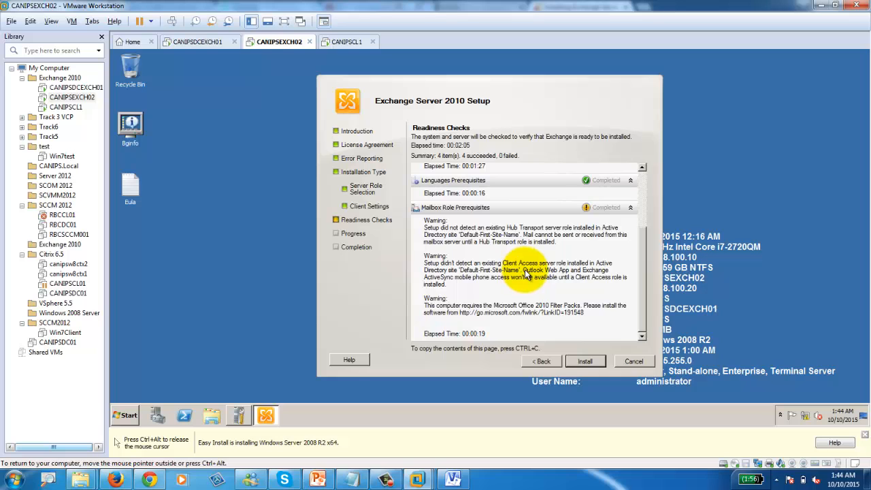
click(202, 41)
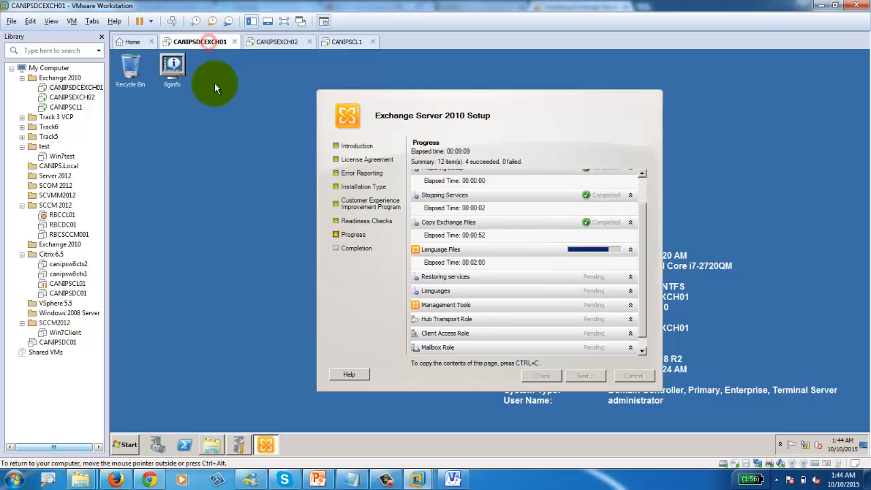
click(276, 41)
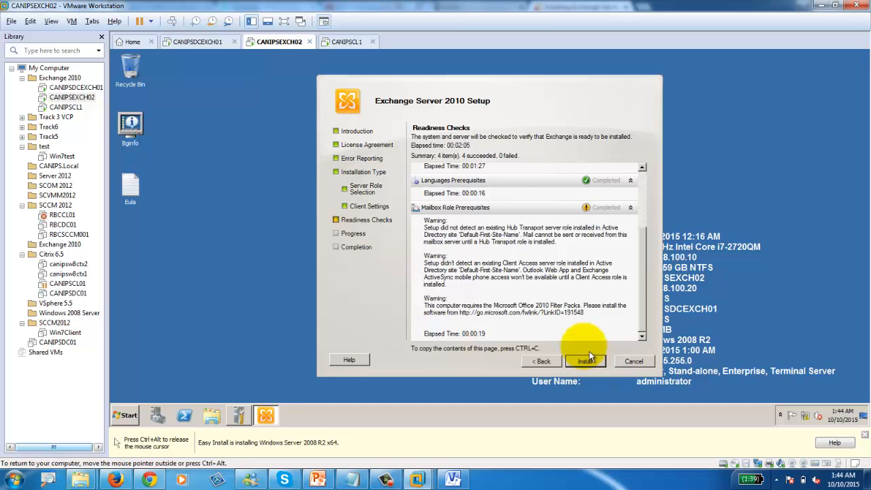
click(203, 42)
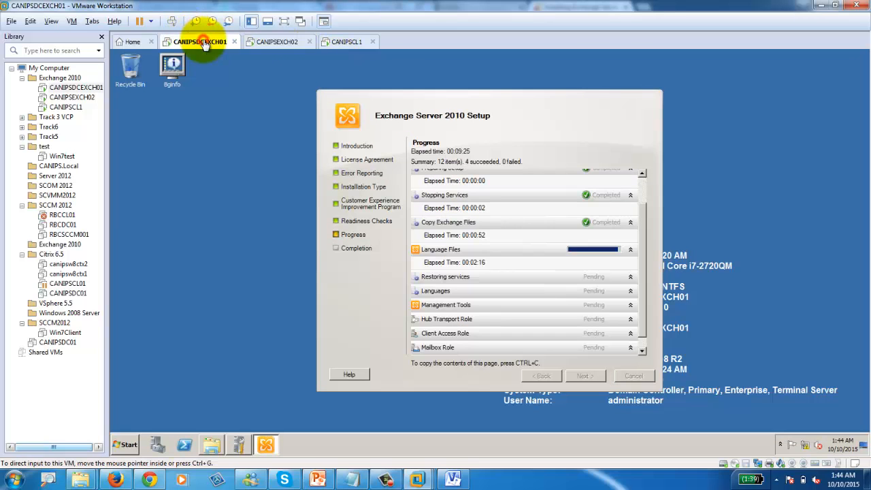
click(642, 310)
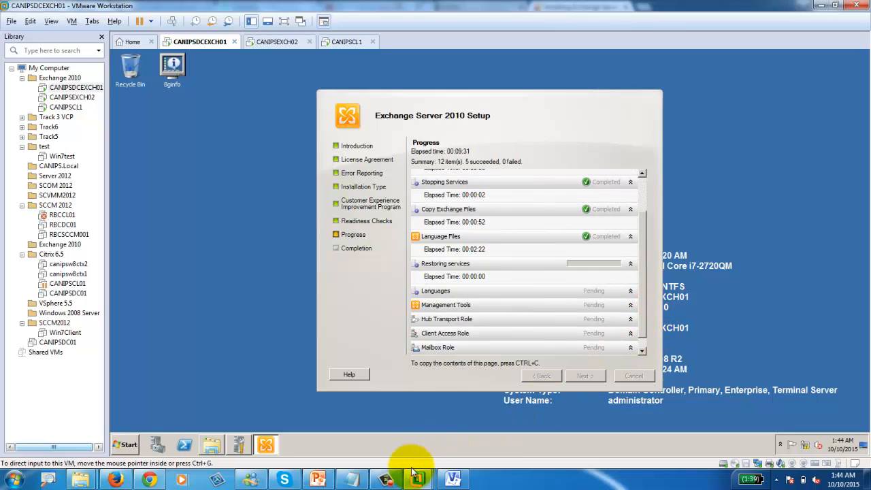
mouse_move(388, 476)
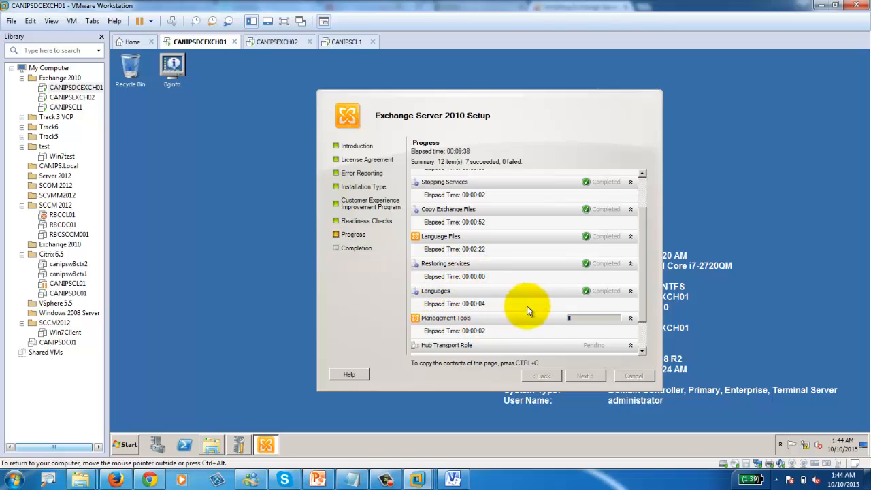
click(641, 349)
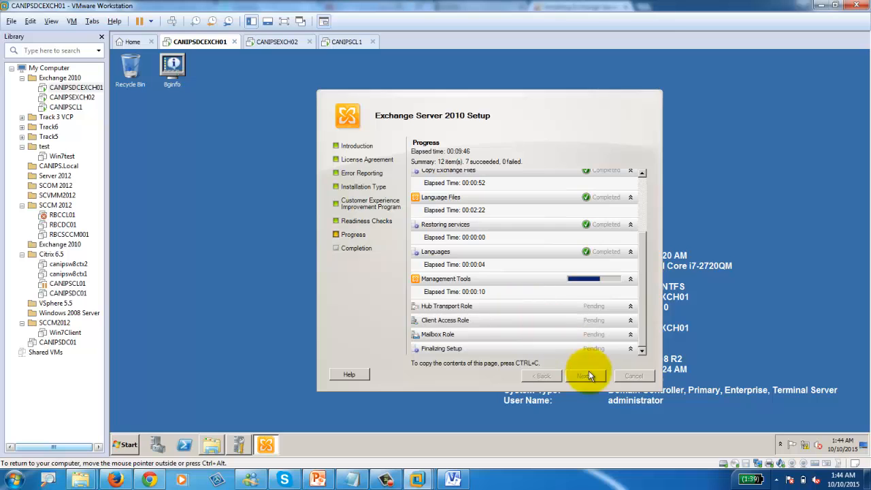
click(387, 480)
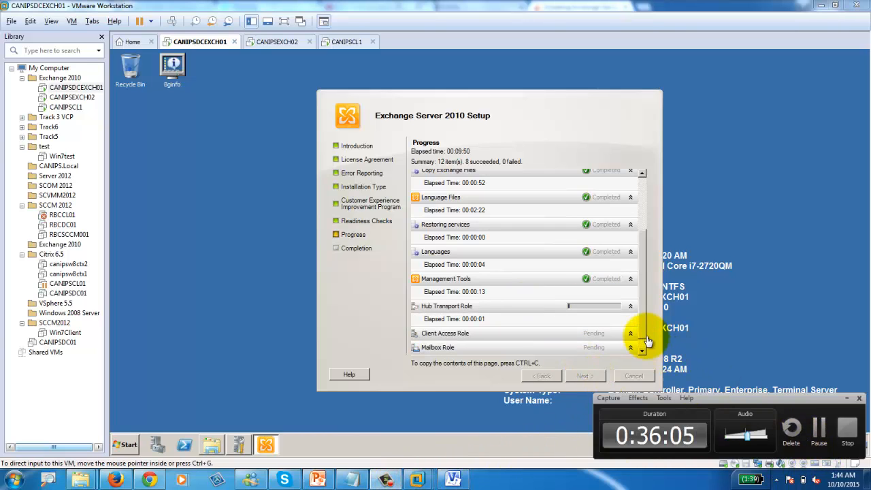
click(641, 317)
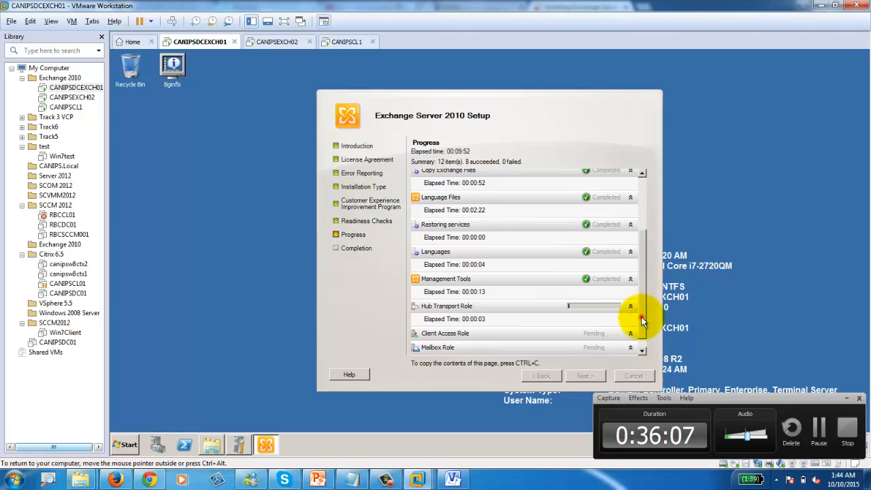
drag(641, 319, 643, 340)
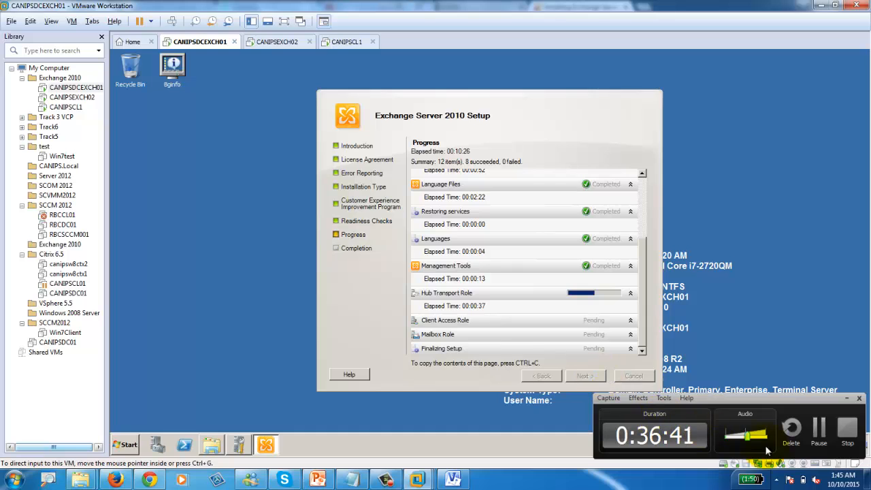
click(820, 430)
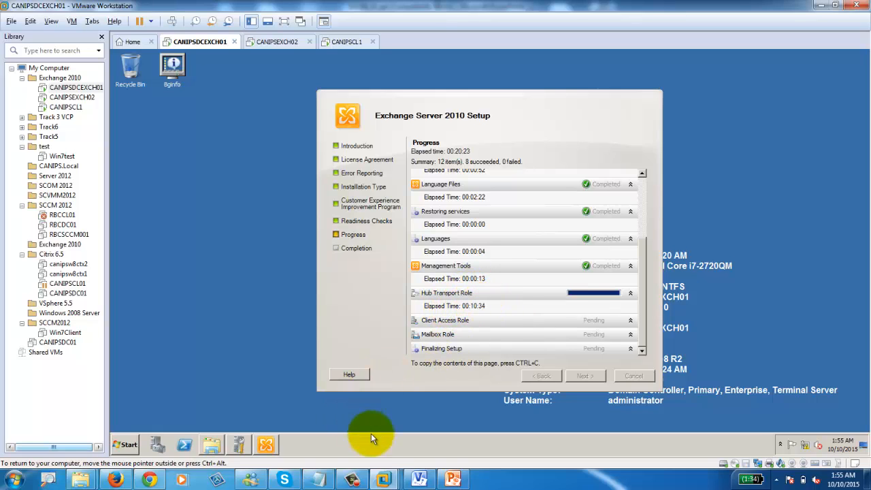
click(360, 481)
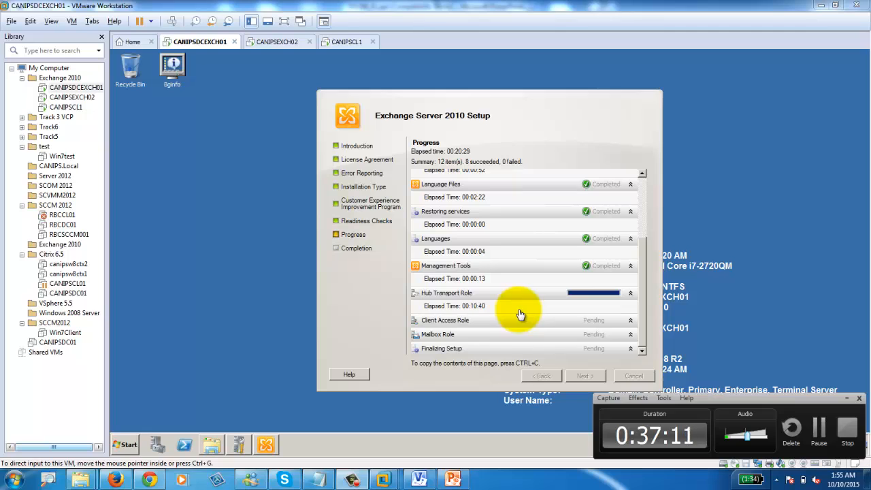
Step: On CANIPSDCEXCH01's Completion page, open the help link for the failed Hub Transport Role
click(819, 435)
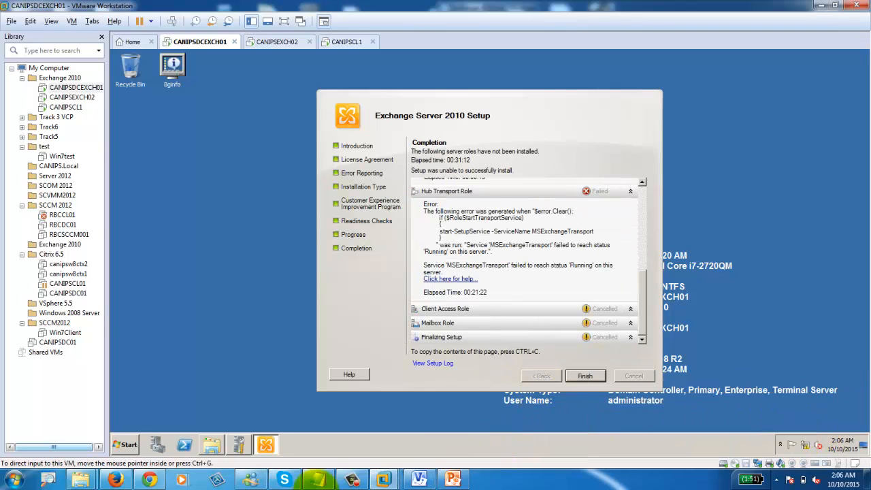
click(349, 480)
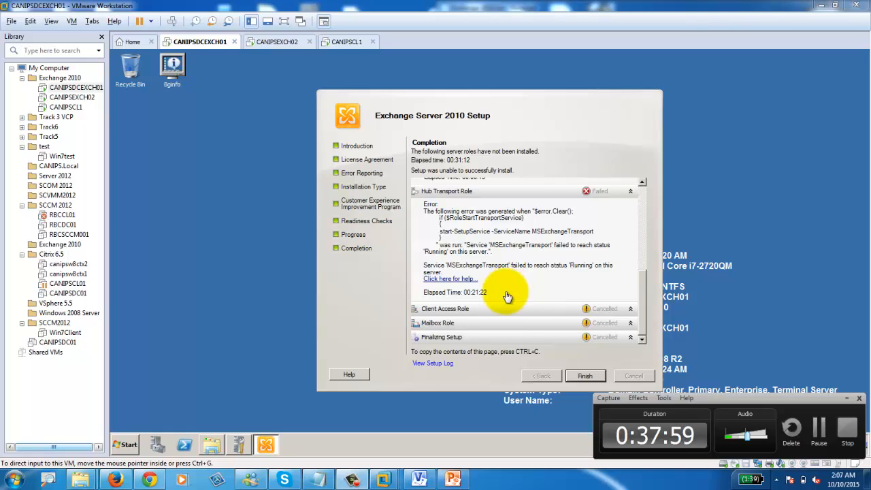
click(432, 365)
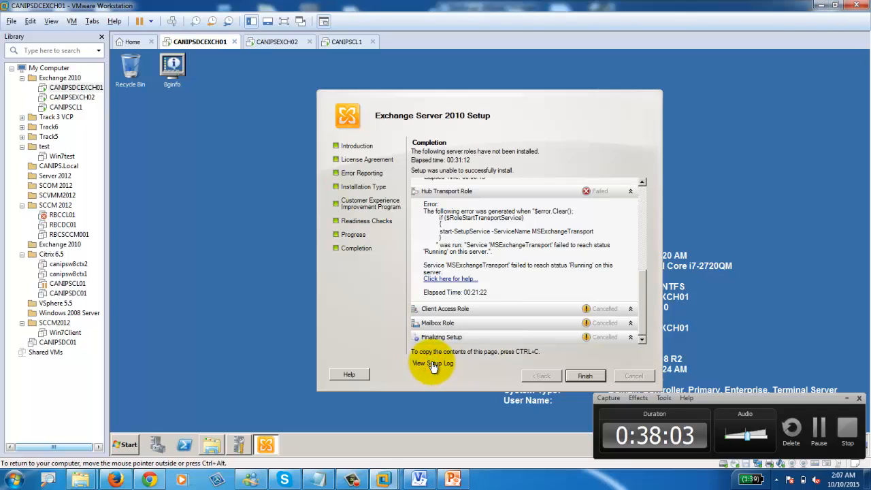
click(449, 280)
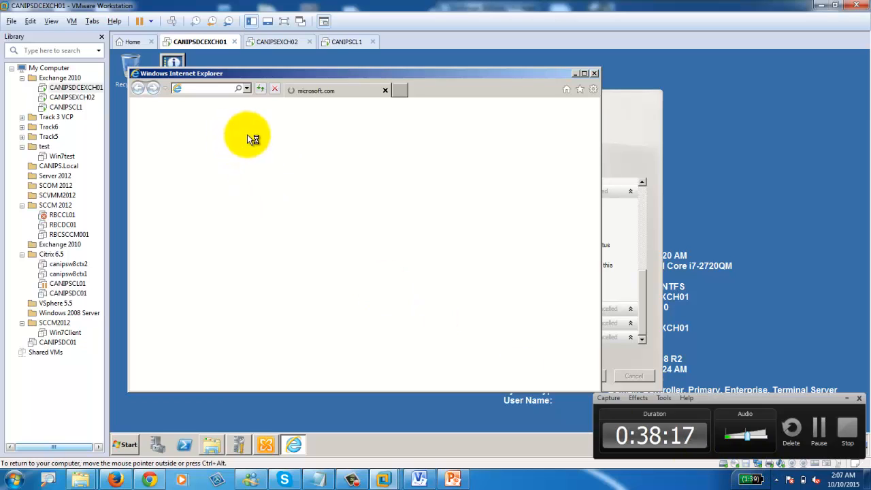
Step: Maximize IE, trust about:internet, dismiss IE9 setup, select the help URL, and return to Chrome
double_click(328, 70)
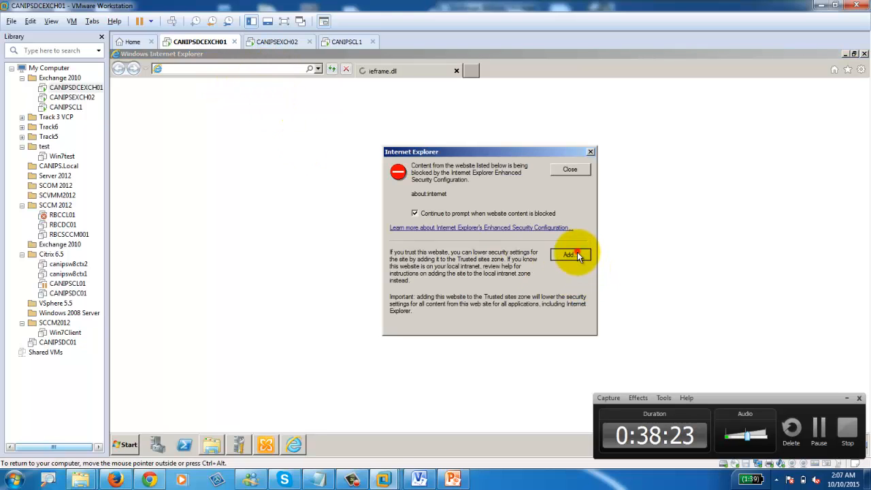
click(570, 254)
click(563, 225)
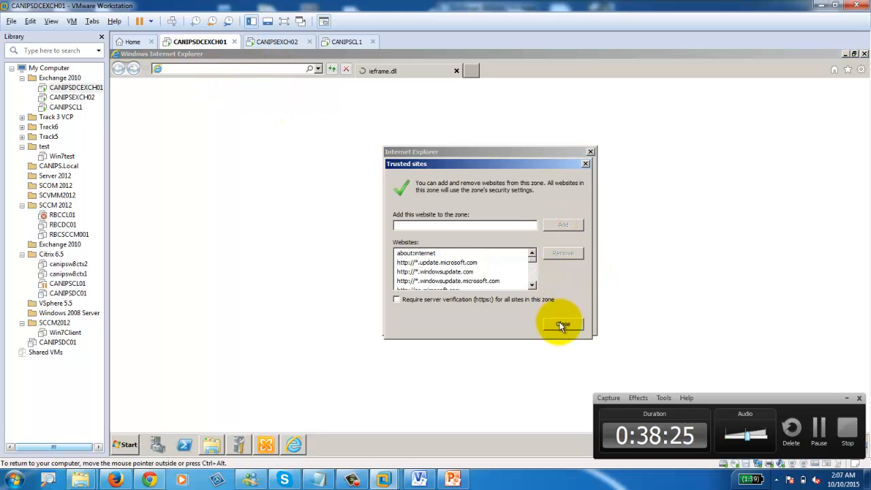
click(559, 322)
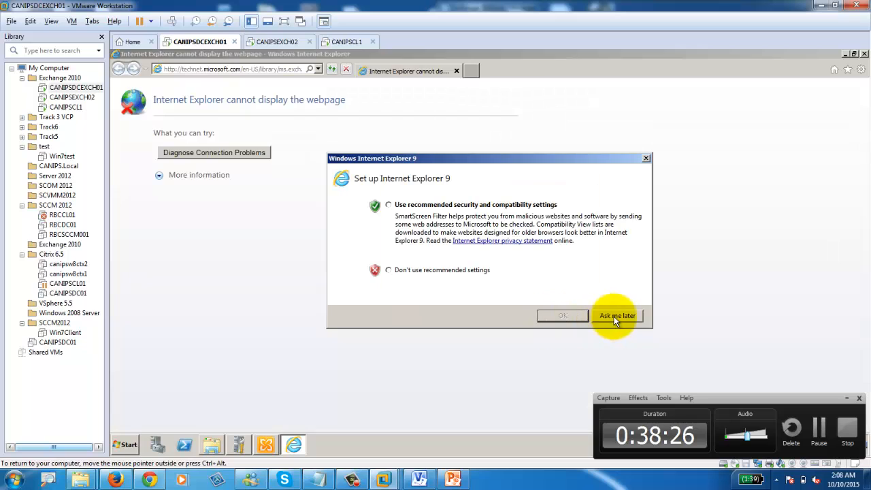
click(646, 158)
click(243, 71)
key(ctrl+c)
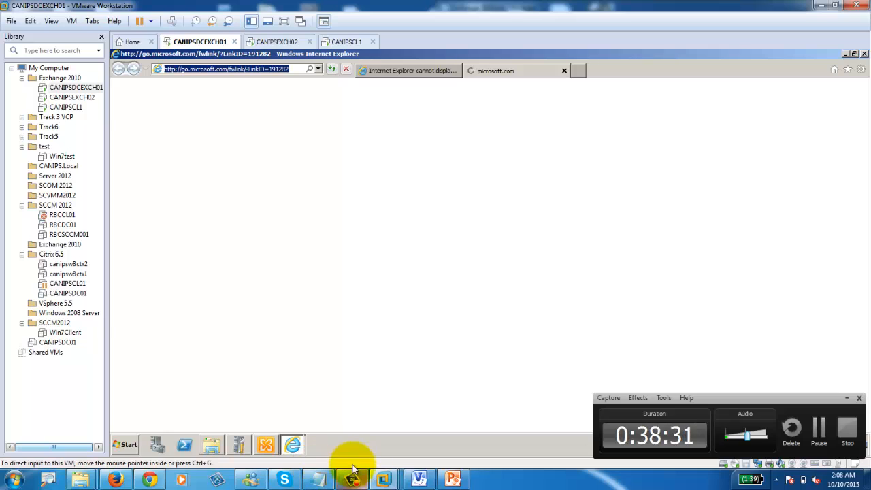
click(156, 482)
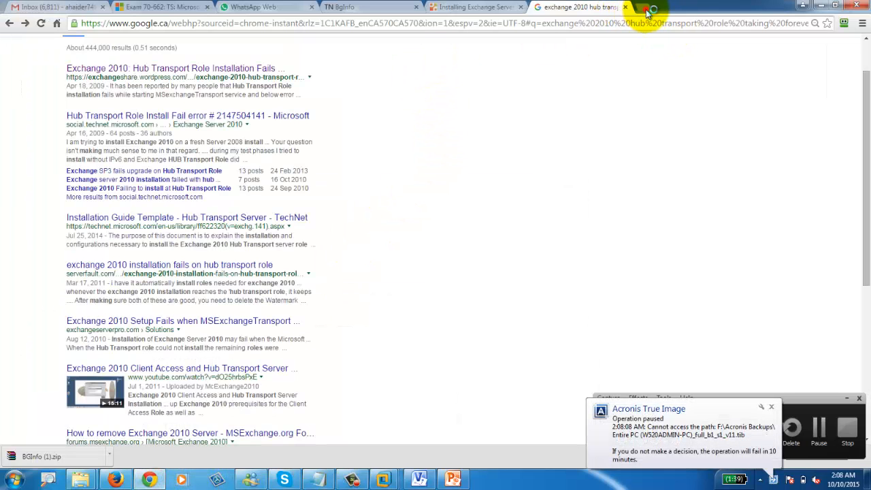
Step: Load the copied help link in a new Chrome tab, then copy the VM browser's error-help address
click(646, 9)
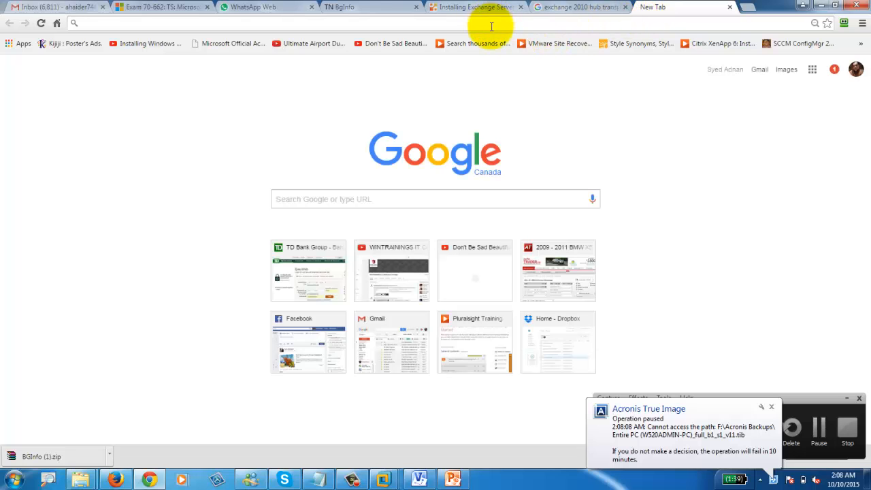
key(ctrl+v)
key(Return)
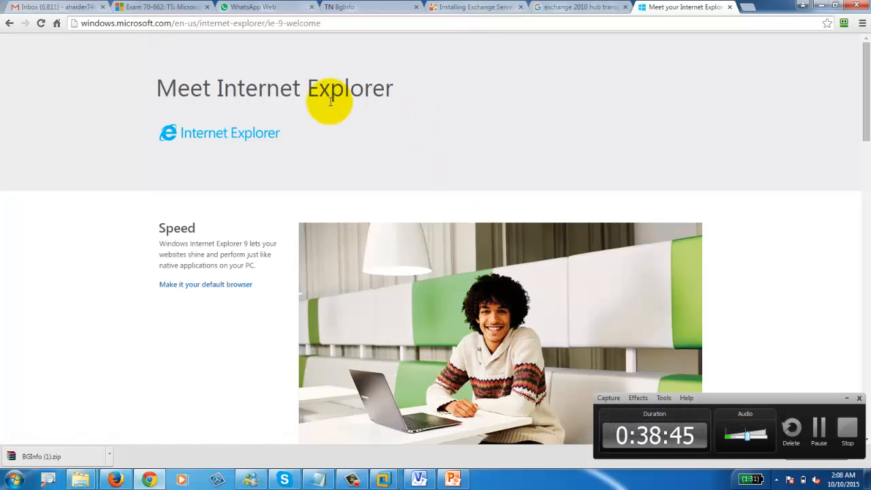
click(804, 5)
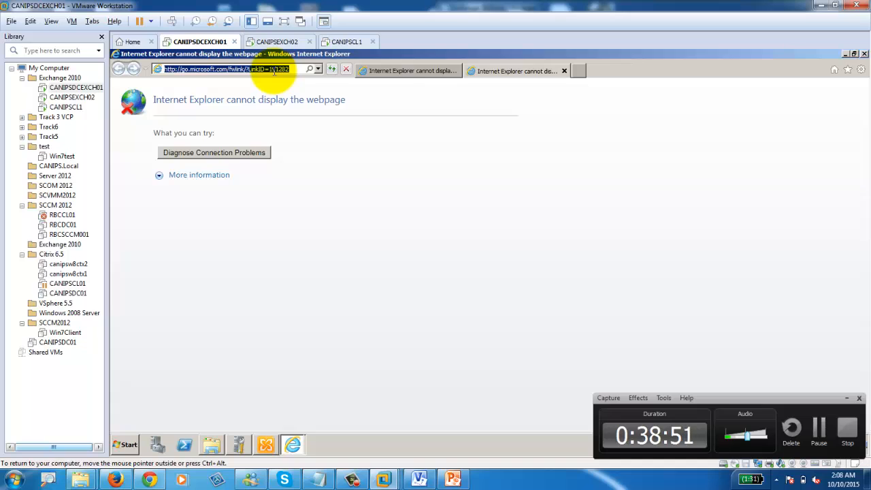
click(396, 72)
click(293, 69)
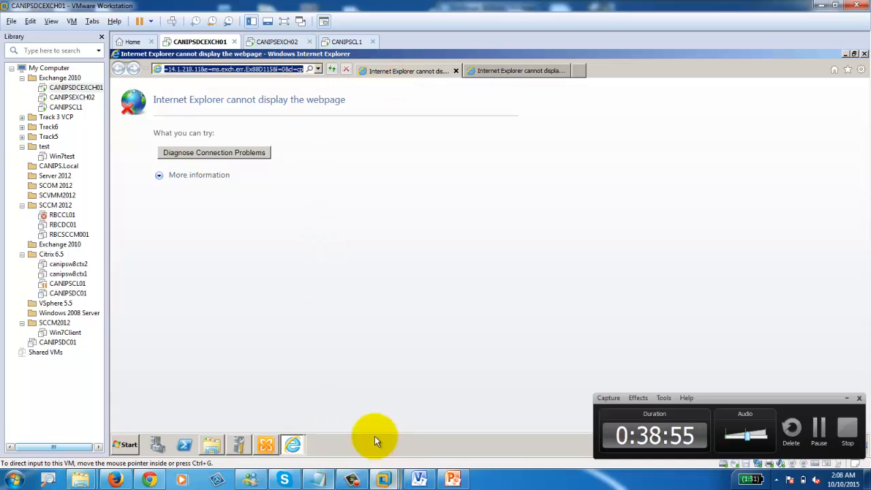
Step: Load TechNet's Help Resources for Errors page in Chrome, scroll its Community Additions, then minimize Chrome
click(151, 479)
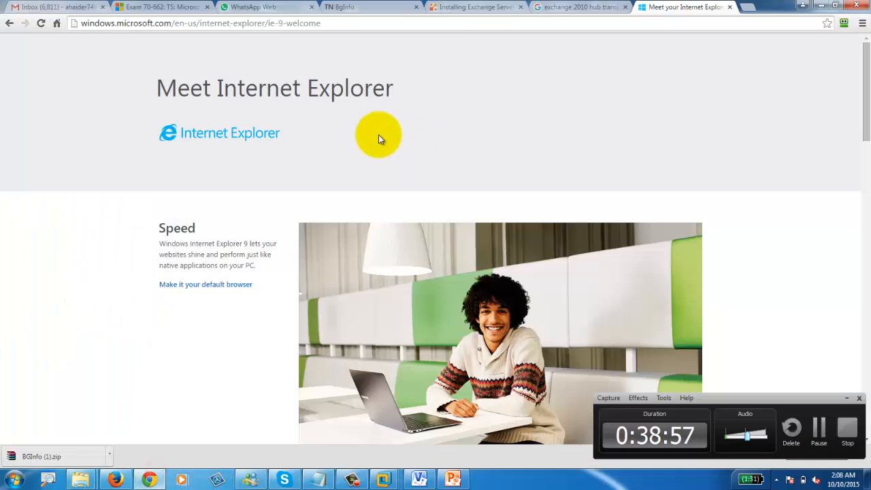
click(497, 25)
text(http://technet.microsoft.com/en-US/library/ms.exch.err.default(EXCHG.141).aspx?v=14.1.218.11&e=ms.exch.err.Ex88D115&l=0&cl=cp)
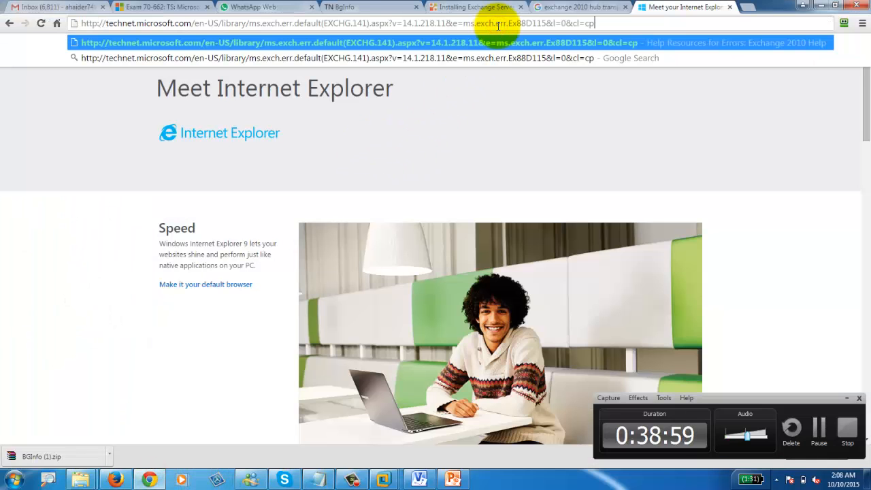
key(Return)
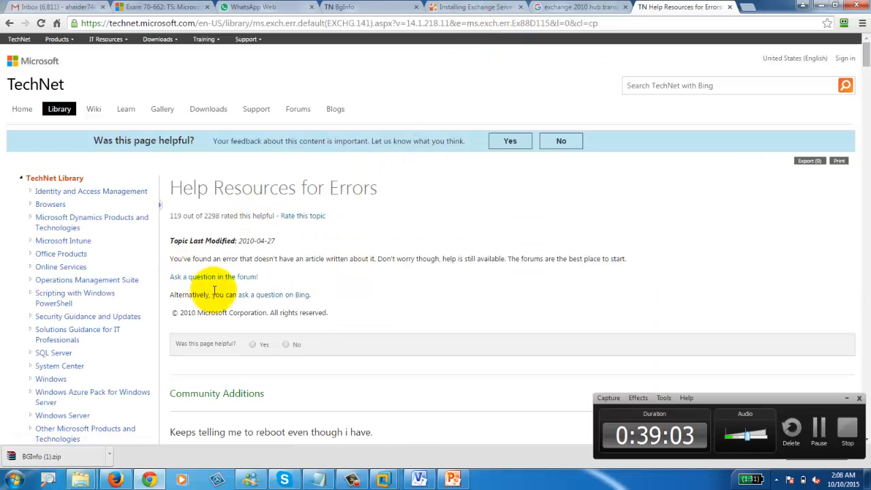
scroll(204, 289, down, 2)
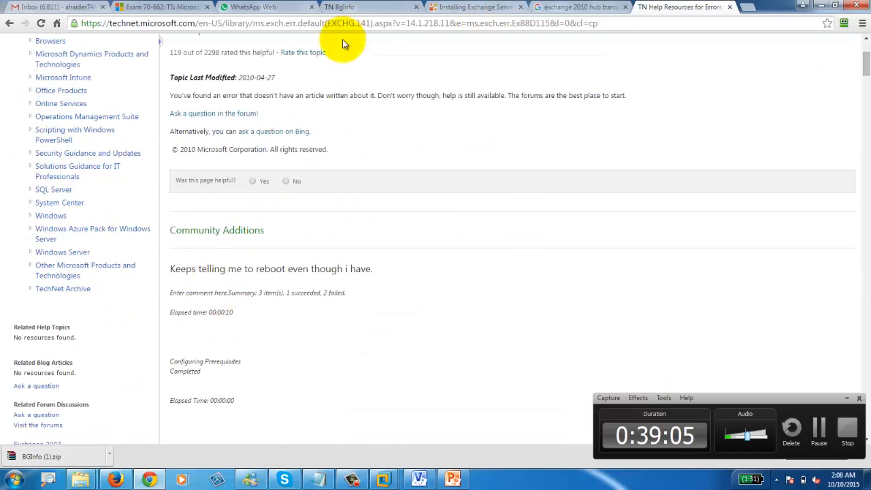
scroll(313, 328, down, 3)
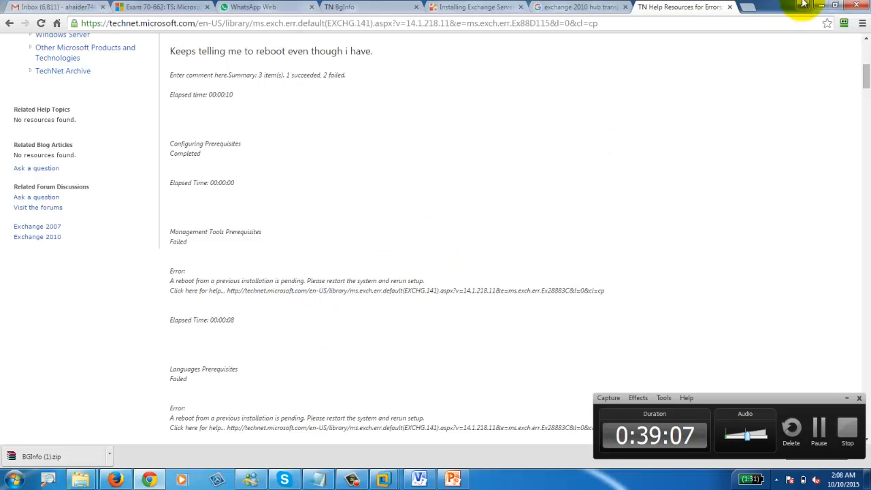
click(823, 6)
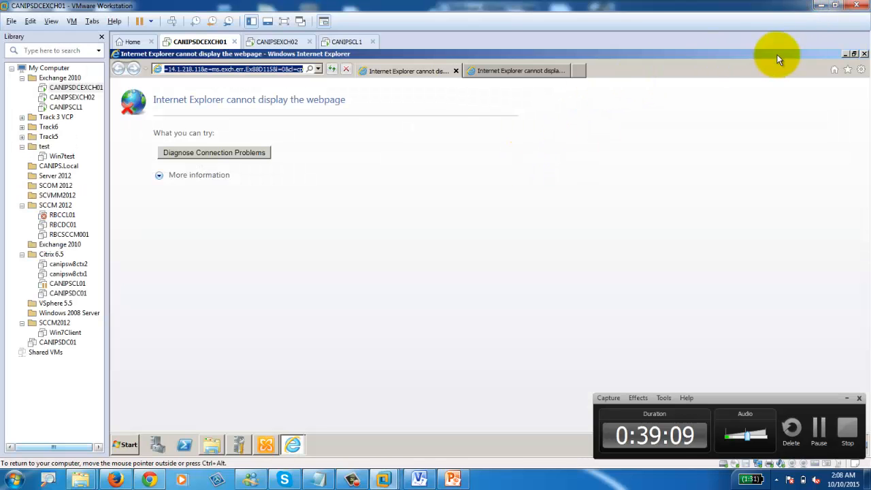
Step: Close the VM's browser and open the Exchange setup log in Notepad
click(844, 55)
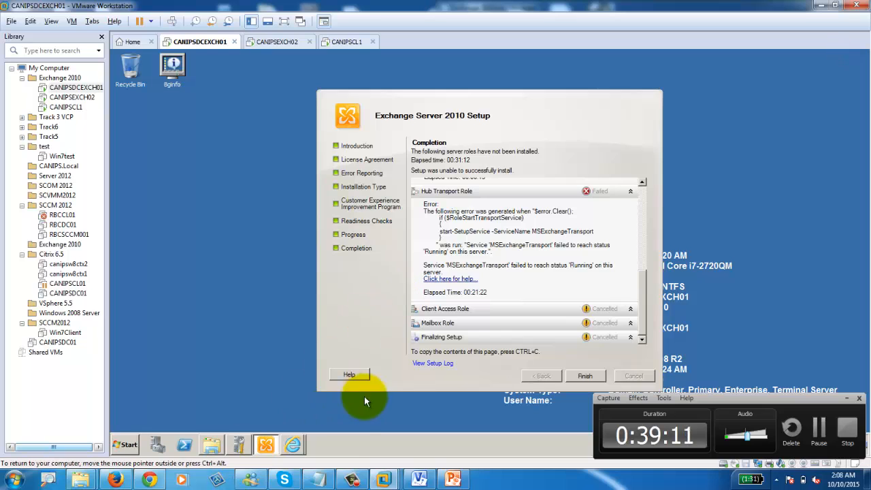
click(436, 363)
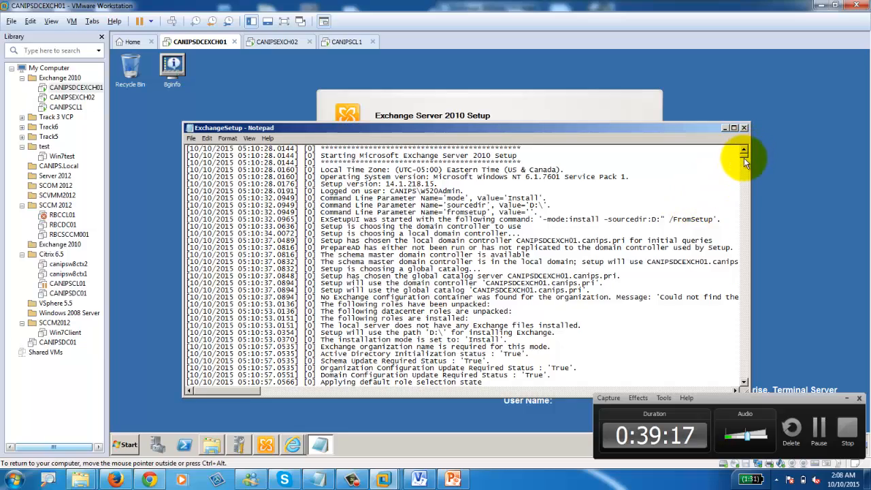
drag(743, 158, 743, 385)
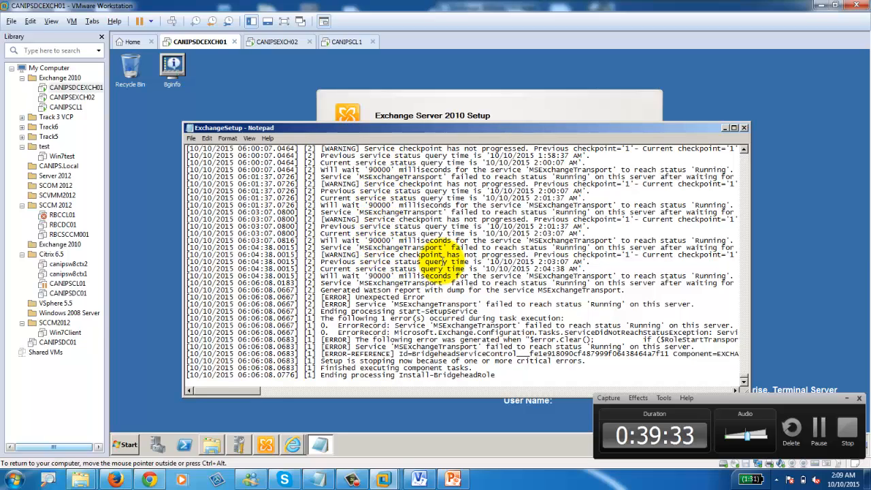
Step: Scroll the setup log and highlight the MSExchangeTransport 'failed to reach status Running' error line
scroll(442, 260, up, 12)
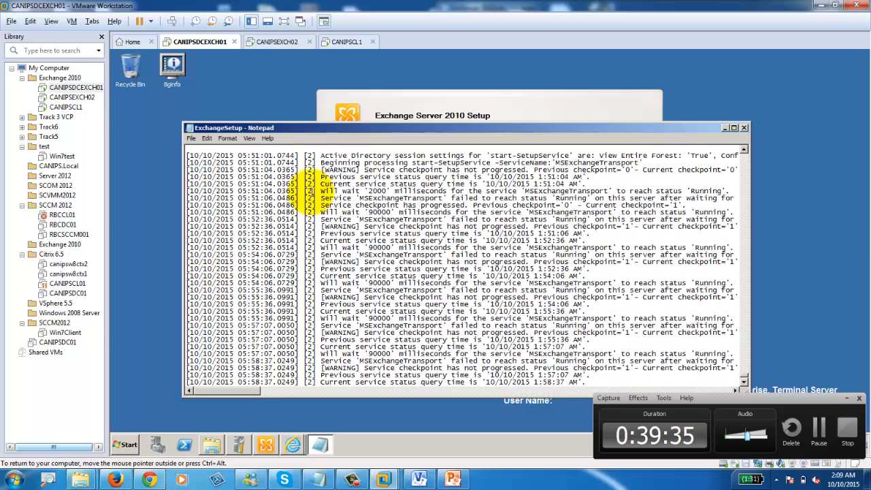
scroll(721, 286, up, 5)
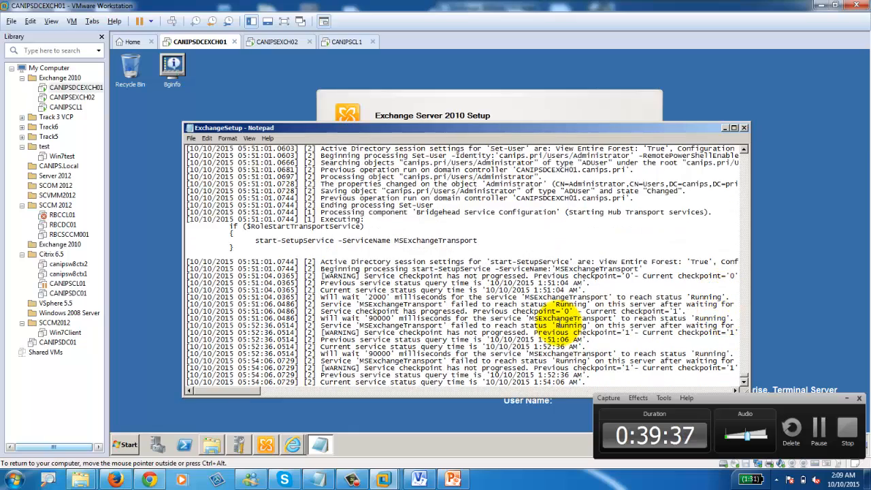
scroll(559, 320, down, 9)
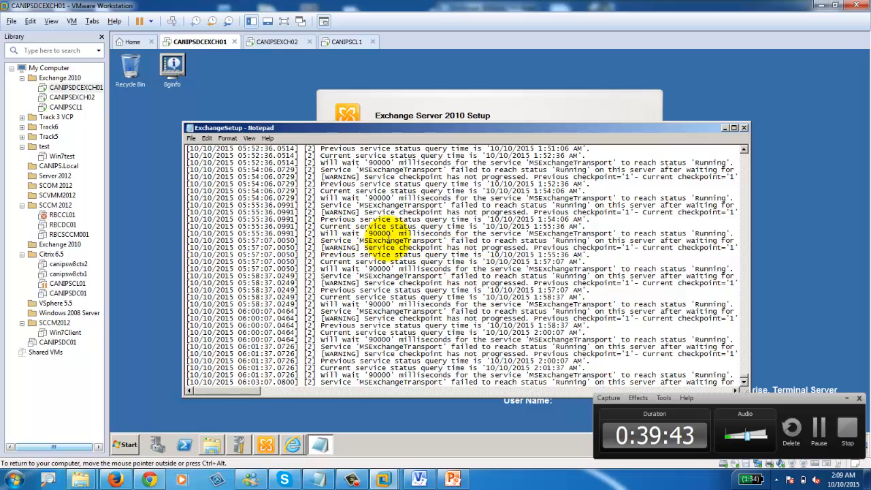
scroll(386, 272, down, 4)
scroll(386, 272, down, 3)
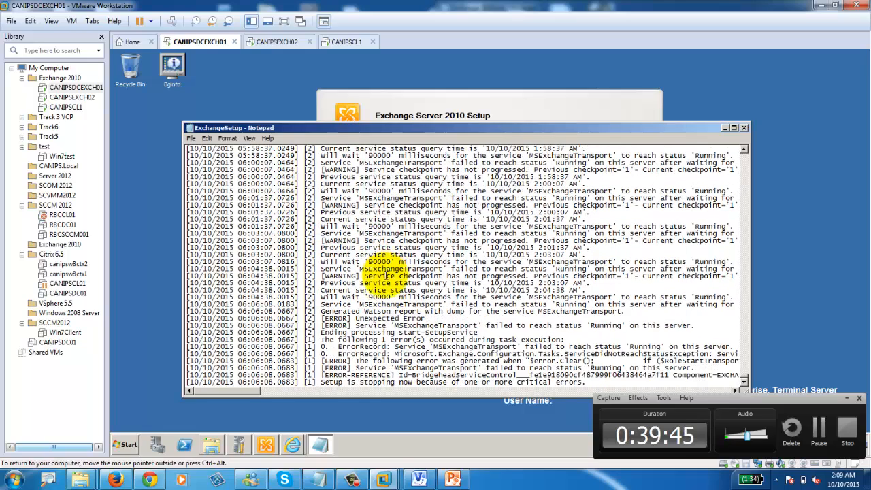
scroll(386, 275, down, 1)
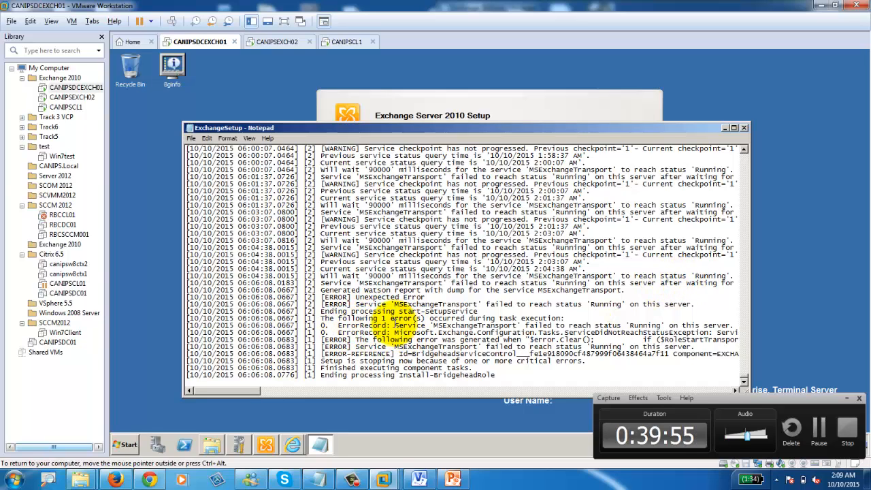
drag(394, 325, 735, 328)
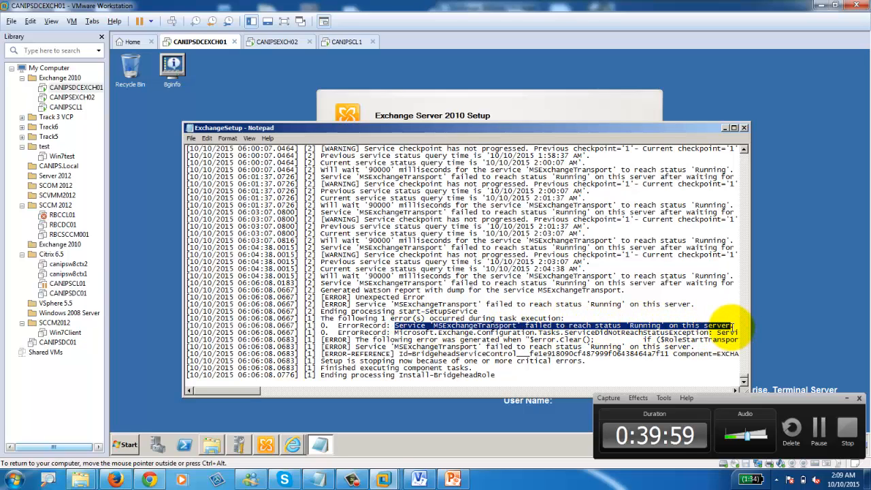
click(158, 480)
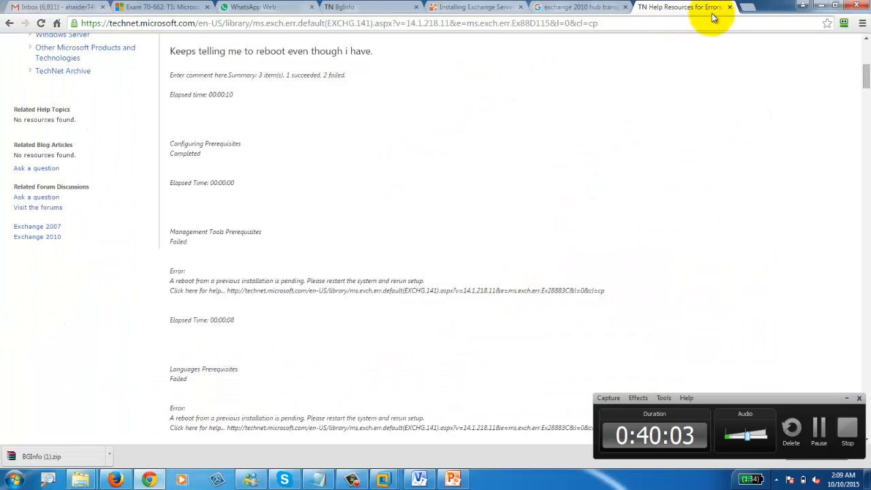
Step: Search Google for 'exchange 2010' plus the pasted TechNet error address
click(704, 22)
key(ctrl+c)
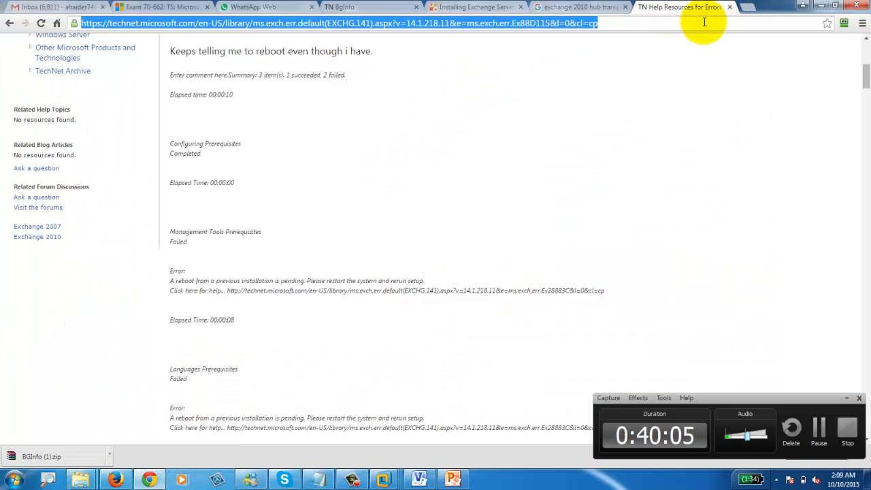
text(exchange 201)
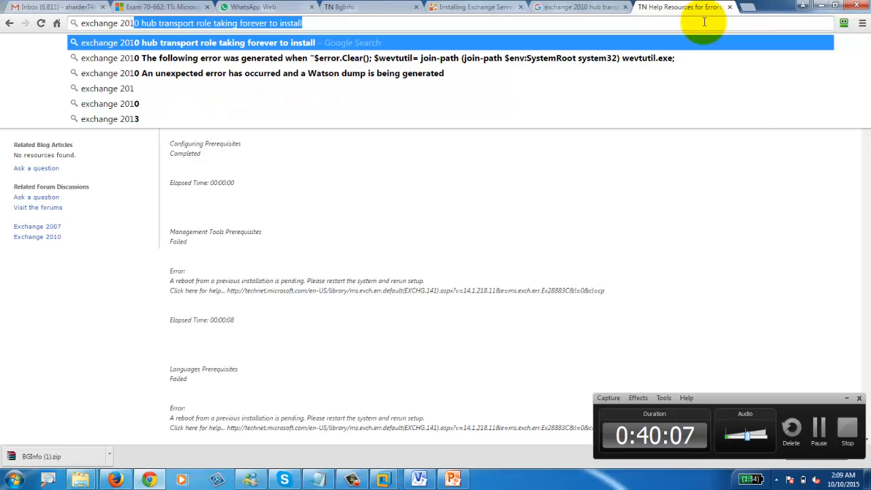
text(0)
key(ctrl+v)
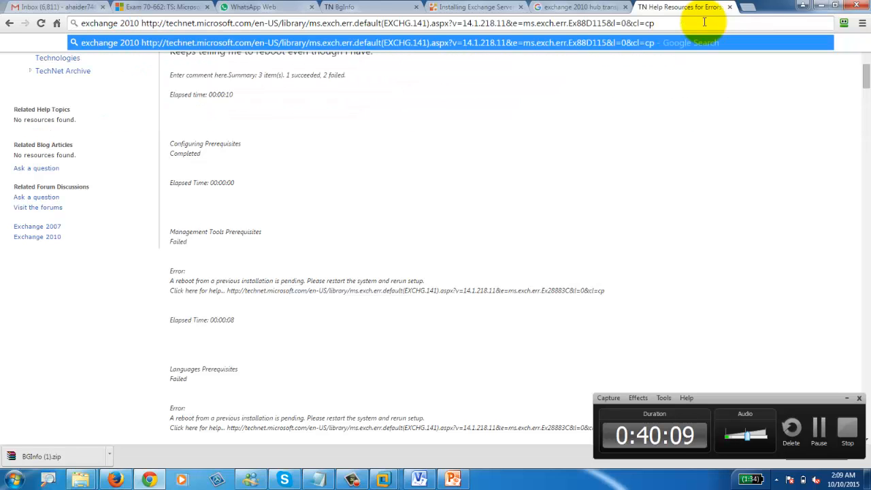
key(Return)
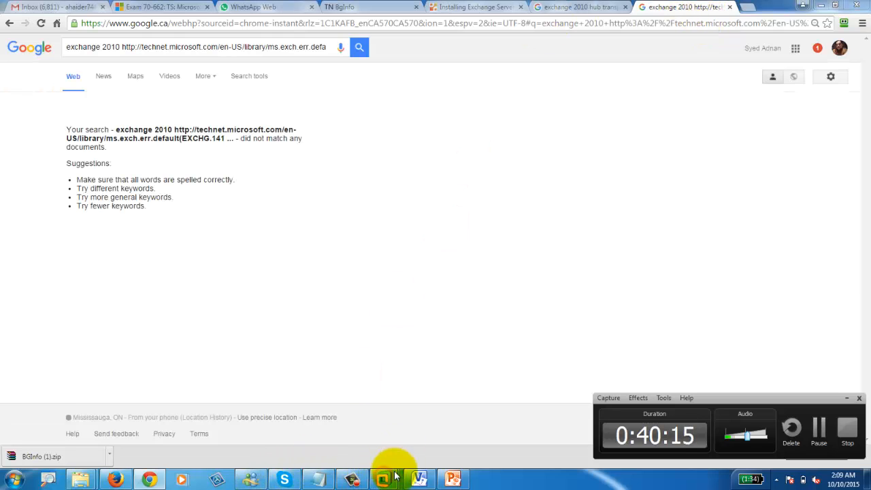
Step: Copy the MSExchangeTransport error line from the setup log and Google it after 'exchange 2010'
mouse_move(391, 480)
click(326, 415)
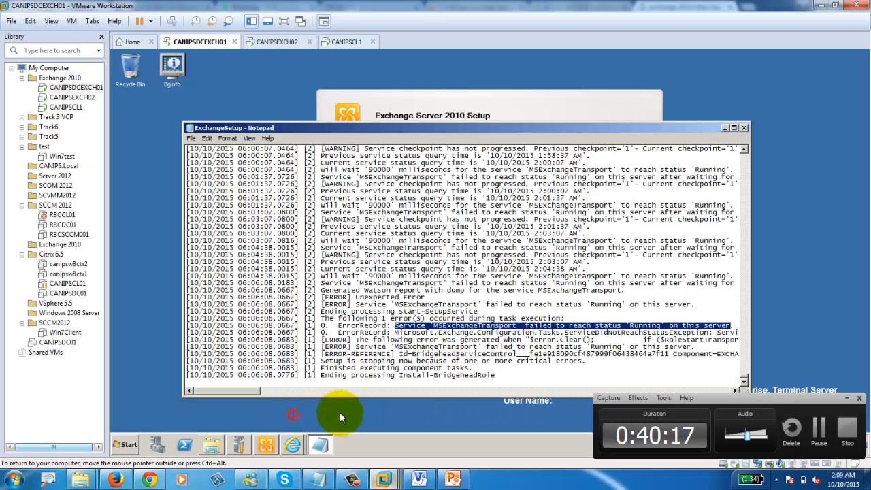
right_click(480, 323)
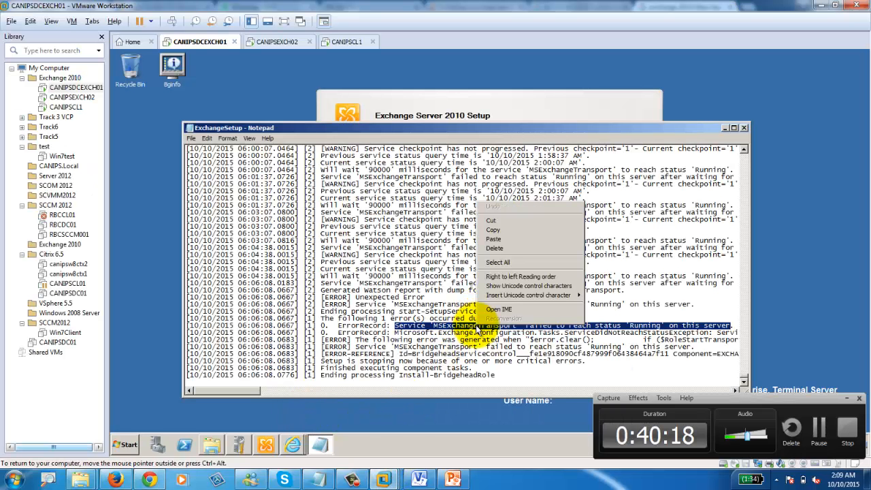
click(494, 231)
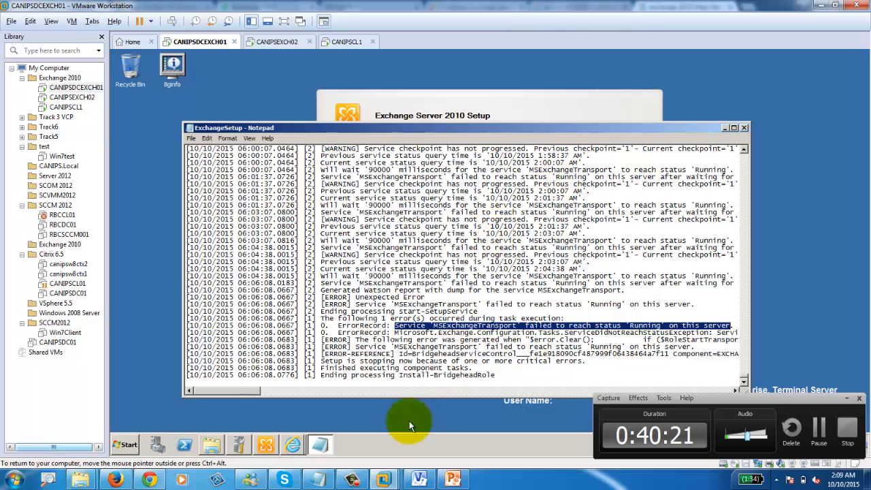
click(157, 480)
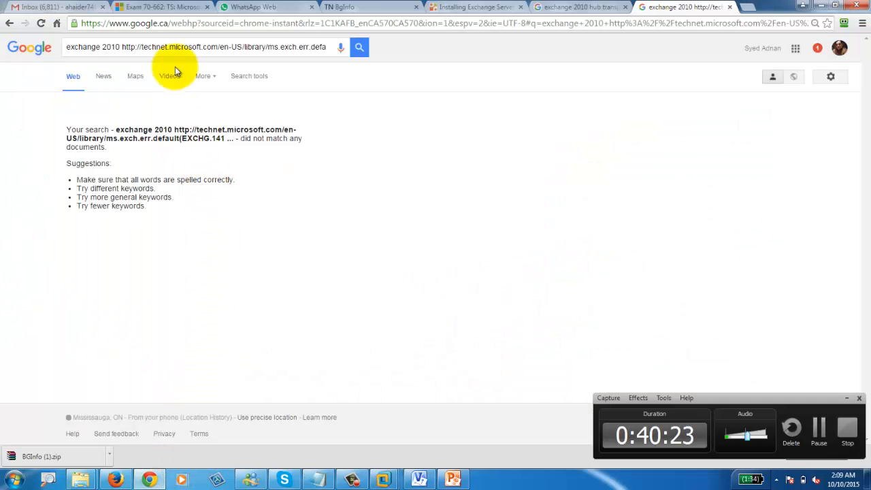
click(163, 25)
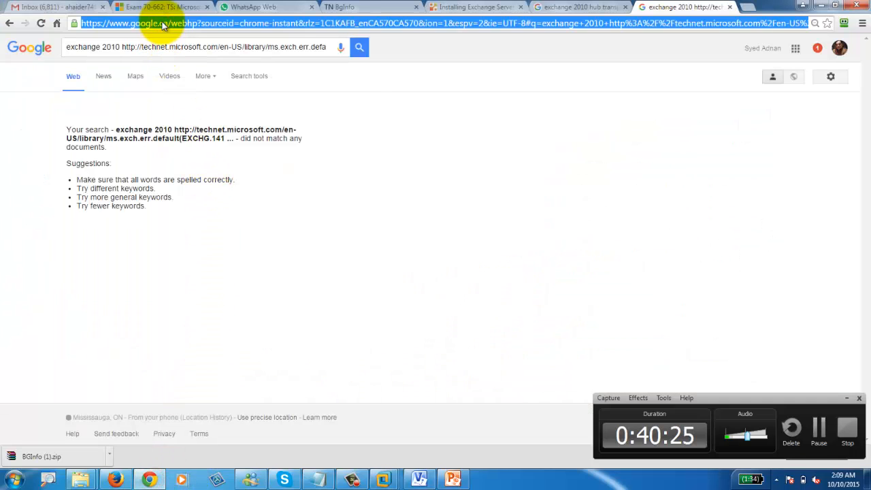
text(exchange )
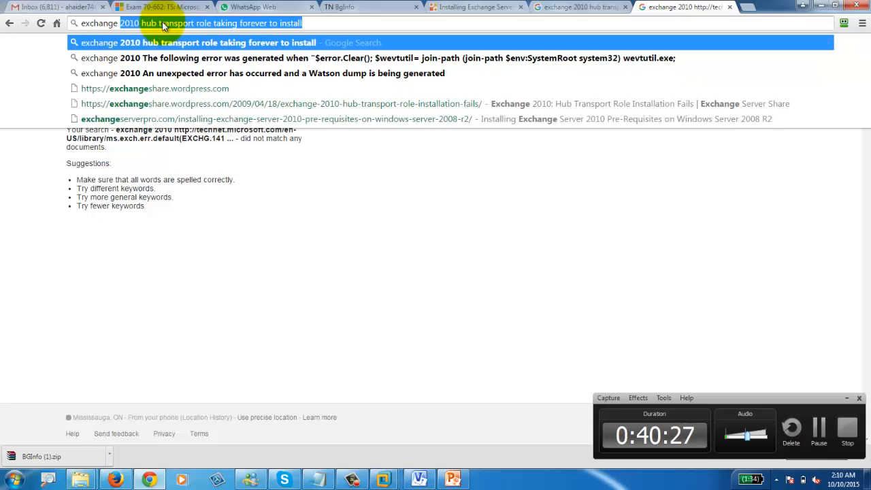
text(2010)
key(ctrl+v)
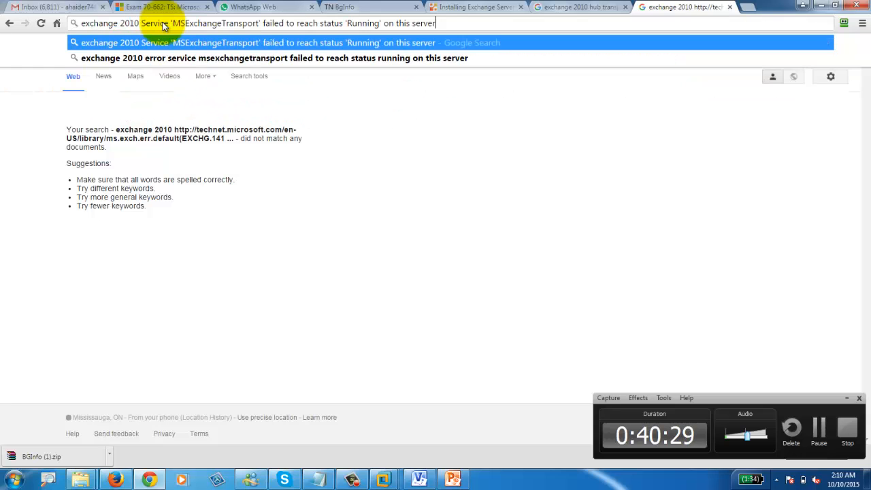
key(Return)
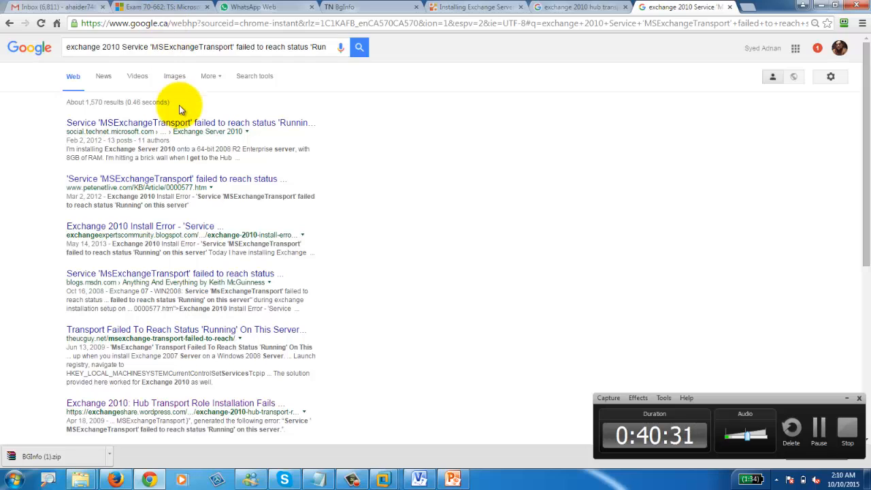
Step: Open the top TechNet Forums thread and open its linked IPv6 answer in a new tab
click(232, 128)
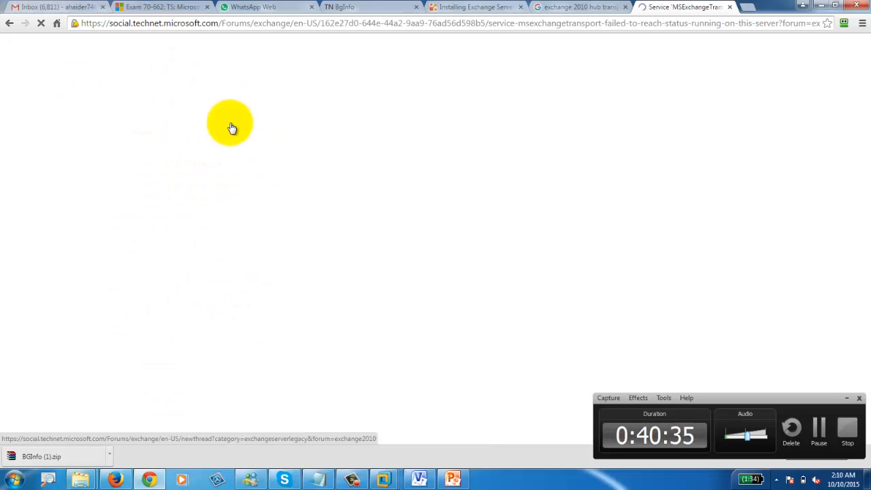
scroll(534, 339, down, 9)
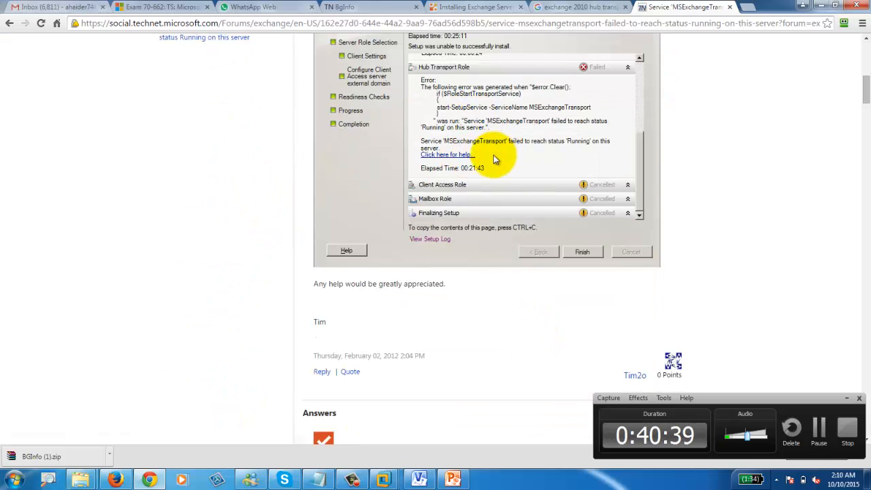
scroll(486, 219, down, 5)
scroll(488, 219, down, 1)
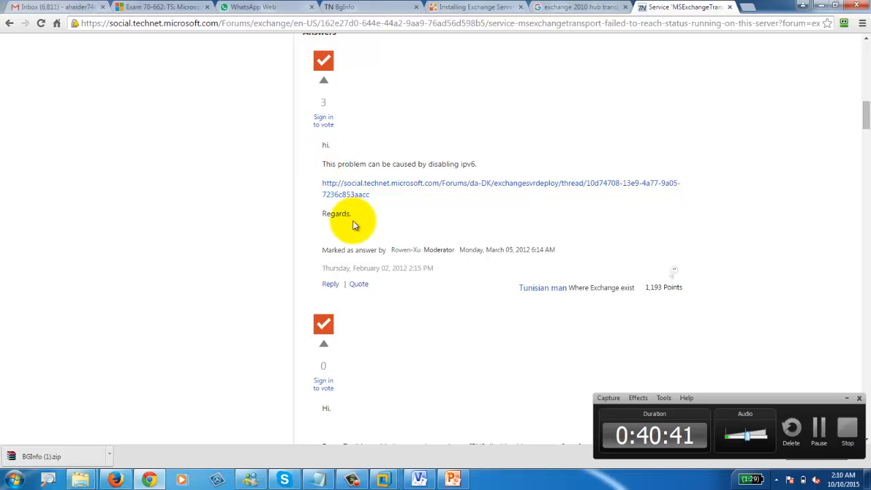
right_click(474, 188)
click(491, 189)
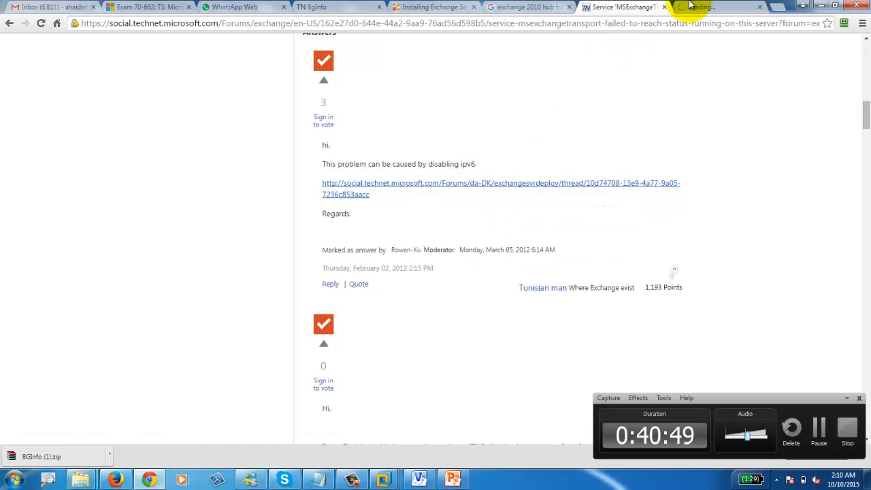
Step: Read further down the thread's answers, then return to the EXCH01 virtual machine
scroll(362, 313, down, 4)
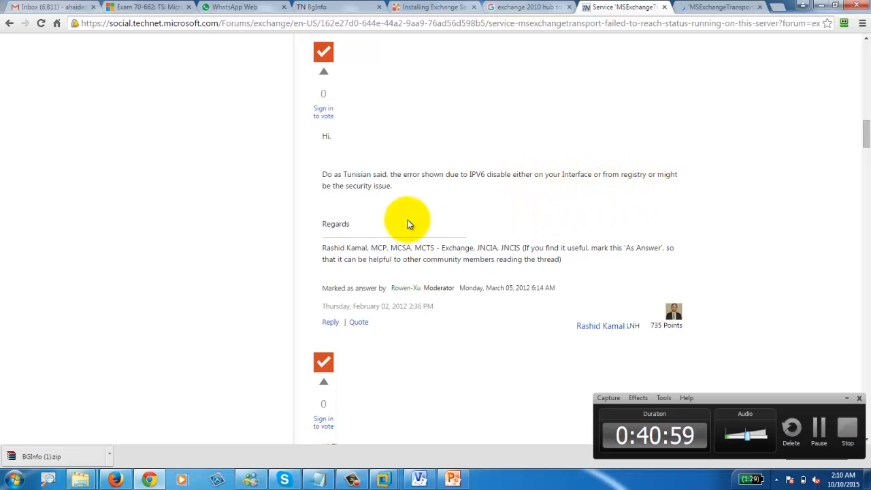
scroll(502, 199, down, 5)
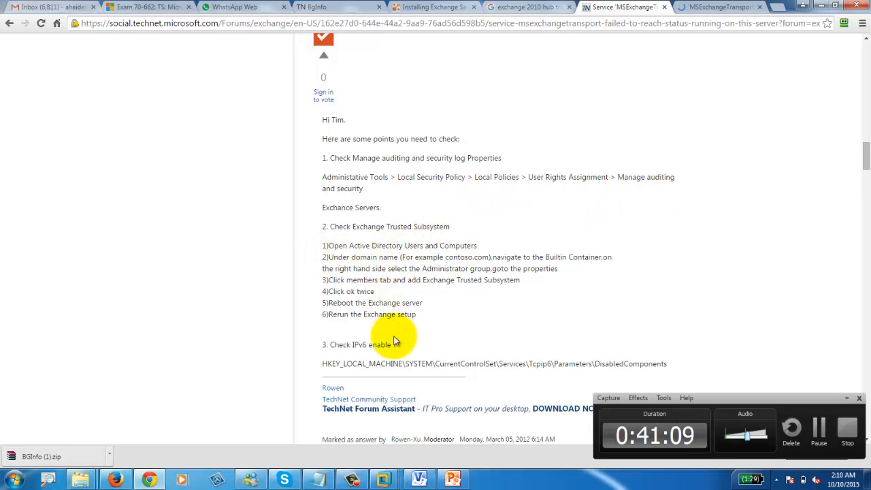
scroll(400, 353, down, 1)
scroll(400, 361, down, 6)
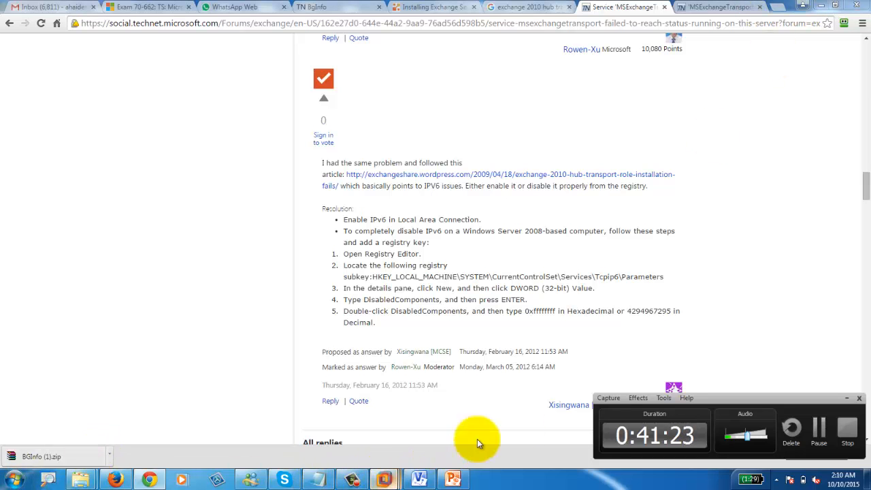
mouse_move(384, 480)
click(375, 419)
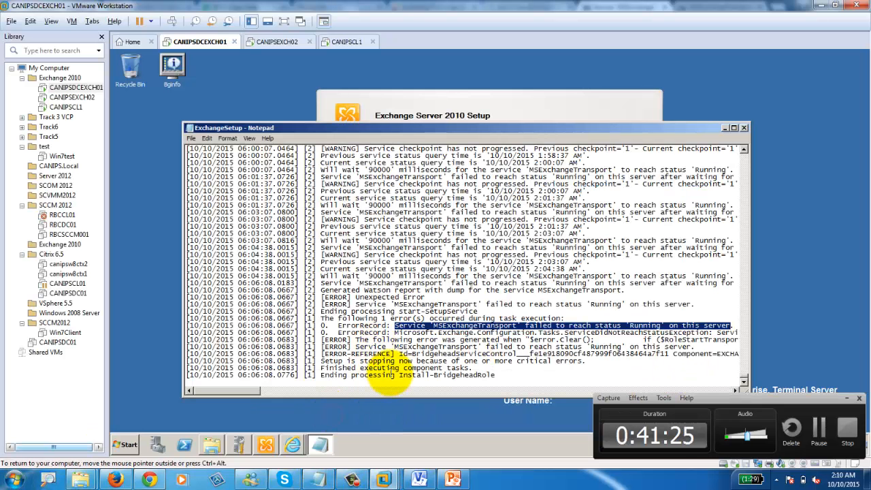
Step: Tick Internet Protocol Version 6 in the Local Area Connection properties via Network and Sharing Center
click(726, 128)
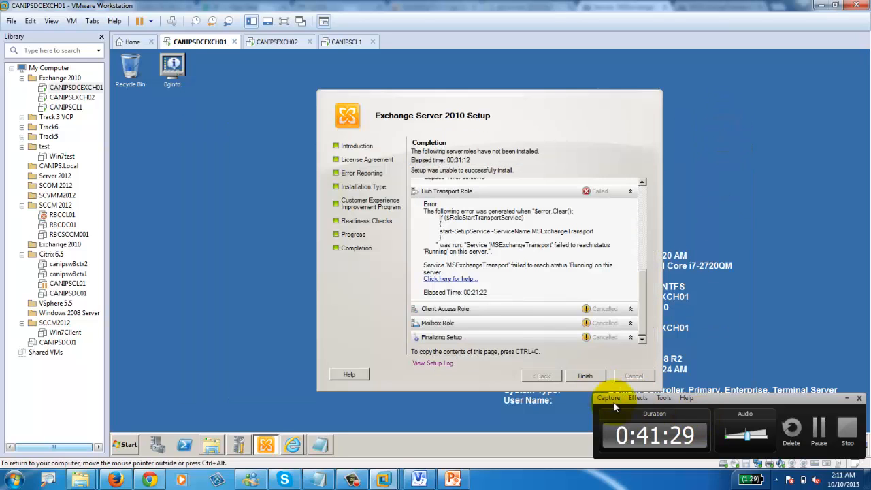
click(846, 399)
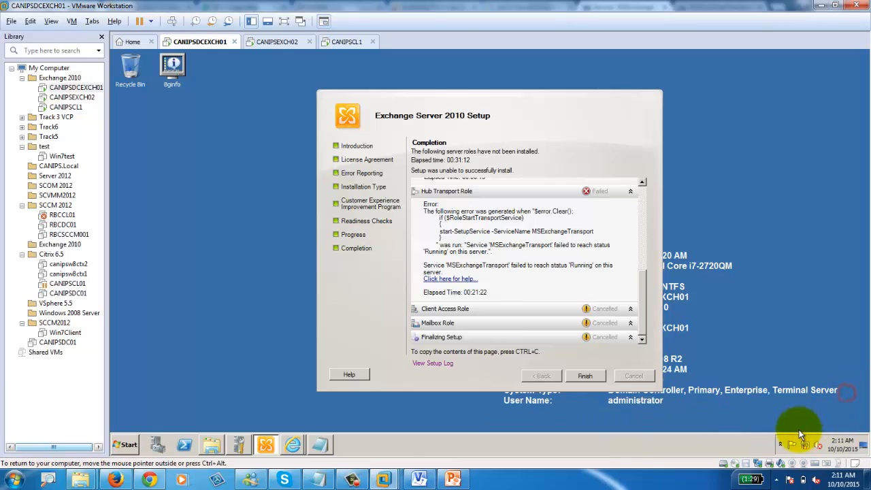
right_click(804, 446)
click(809, 391)
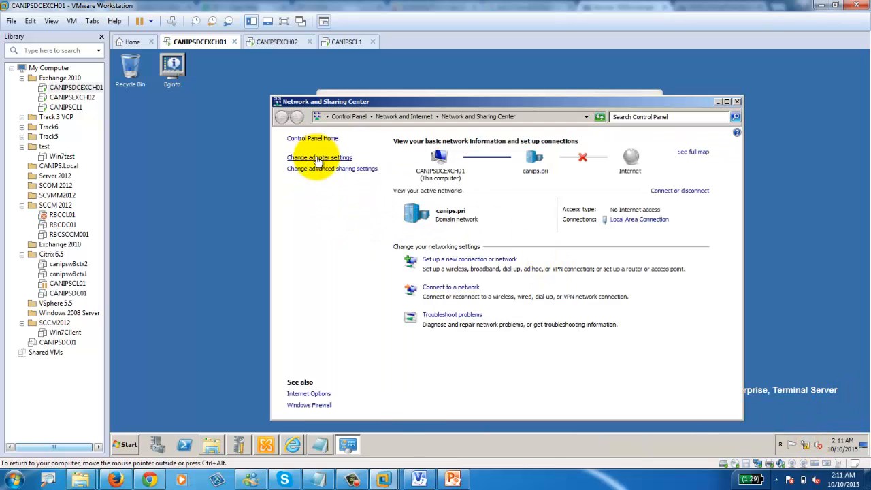
click(317, 157)
double_click(367, 178)
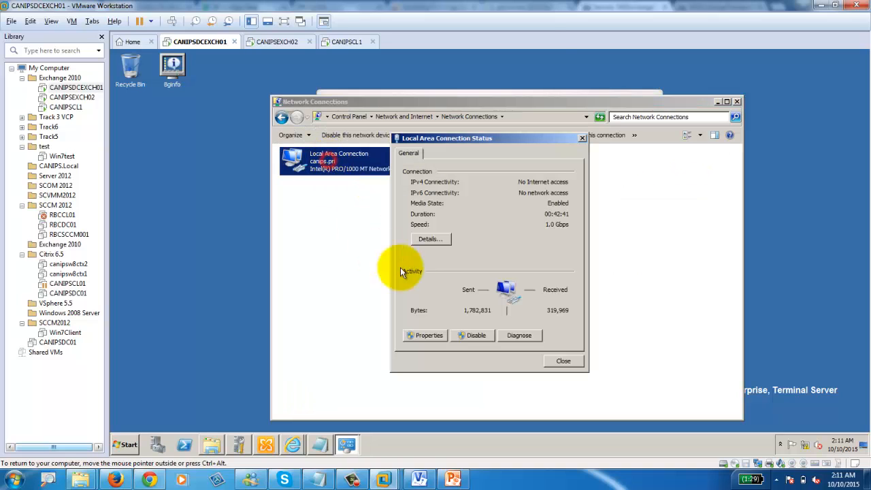
click(422, 334)
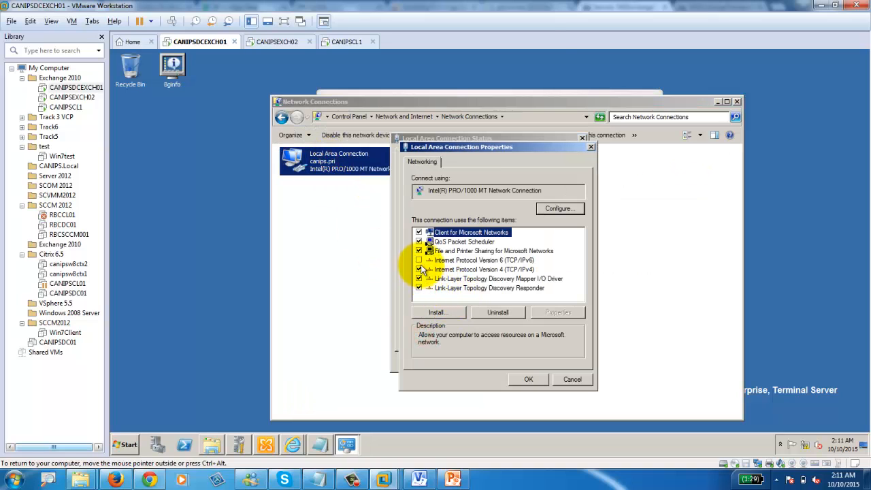
click(428, 260)
click(527, 382)
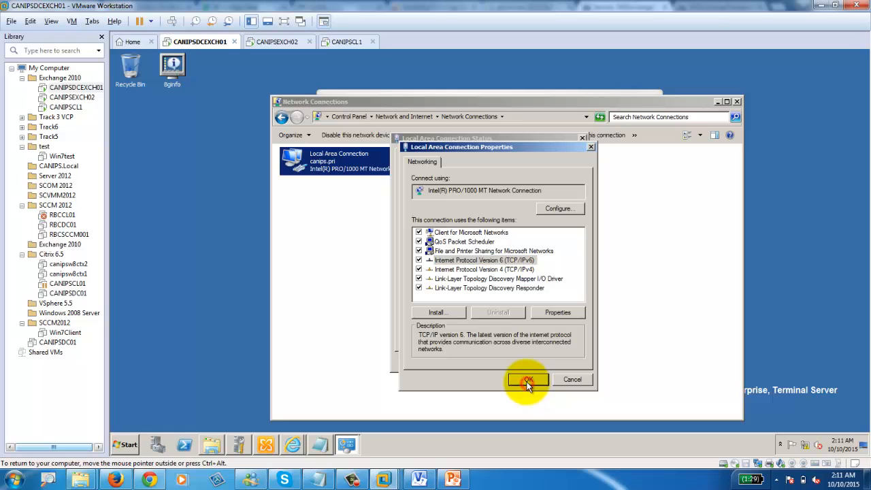
click(575, 360)
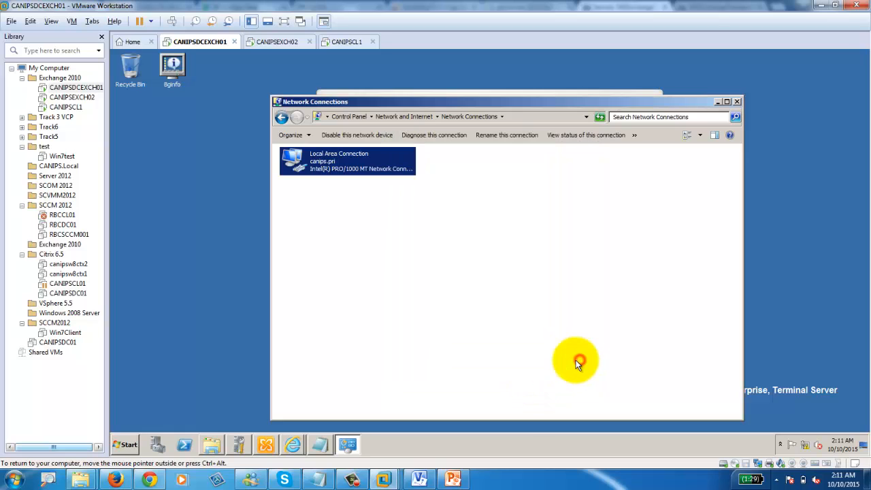
click(718, 102)
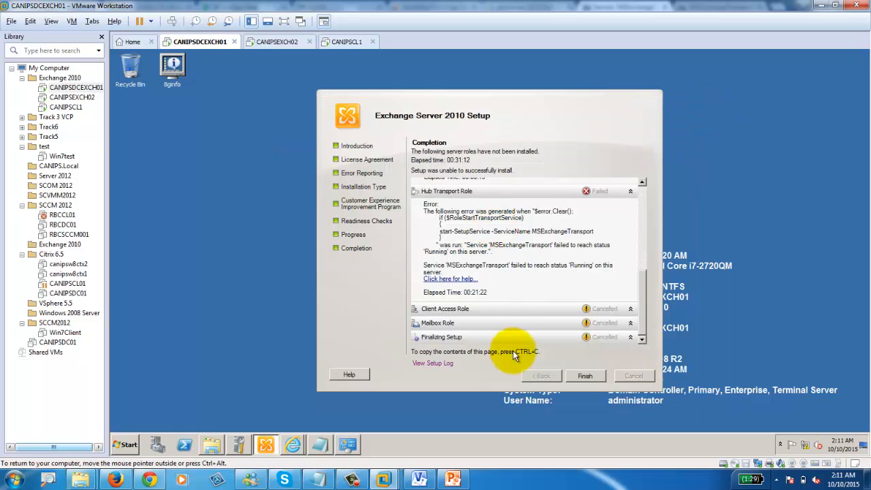
Step: Dismiss the setup results and force-restart the server with reason Application: Maintenance (Planned)
click(585, 376)
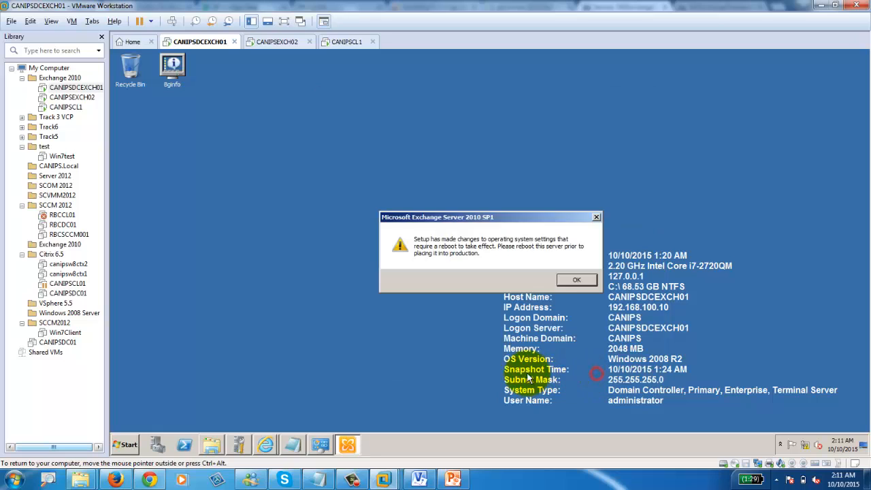
click(578, 280)
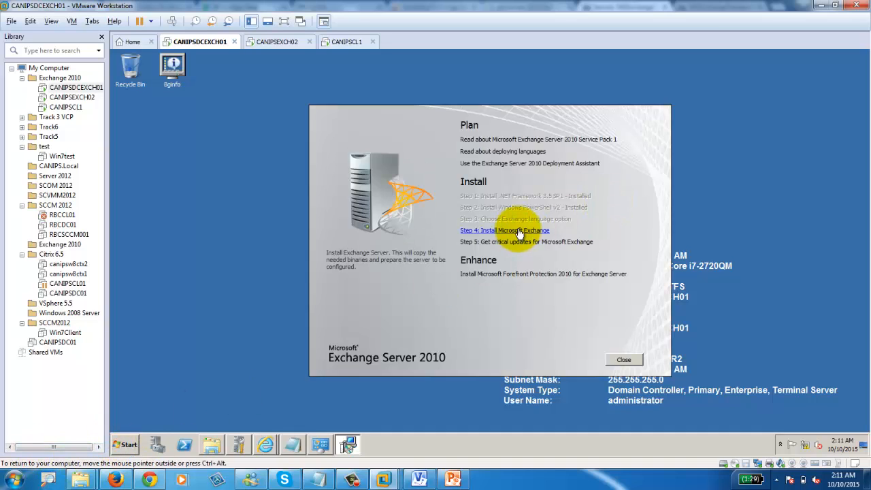
click(519, 231)
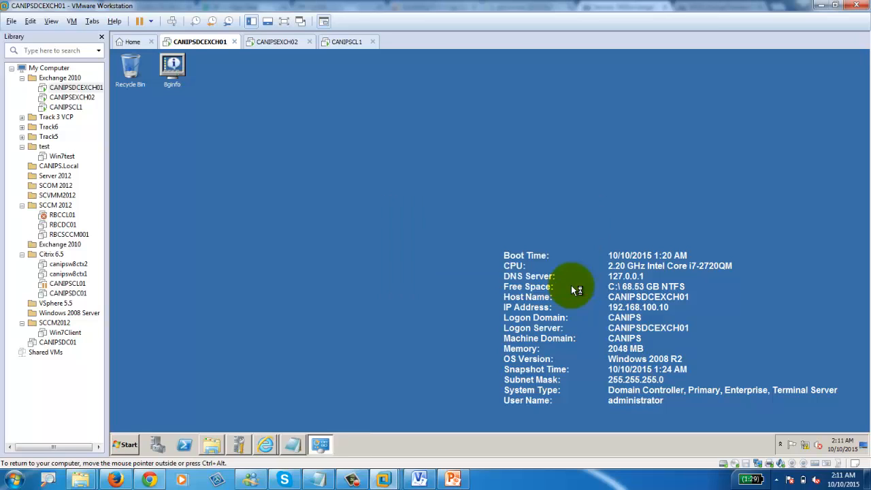
click(122, 444)
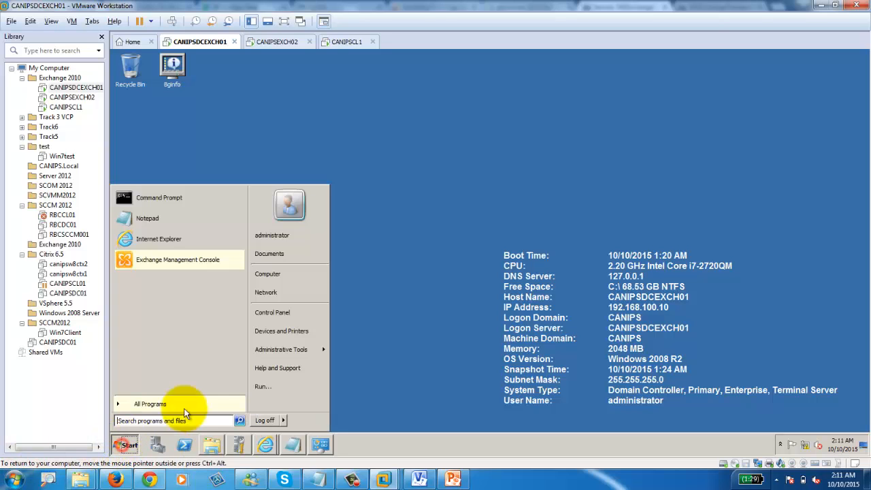
click(283, 420)
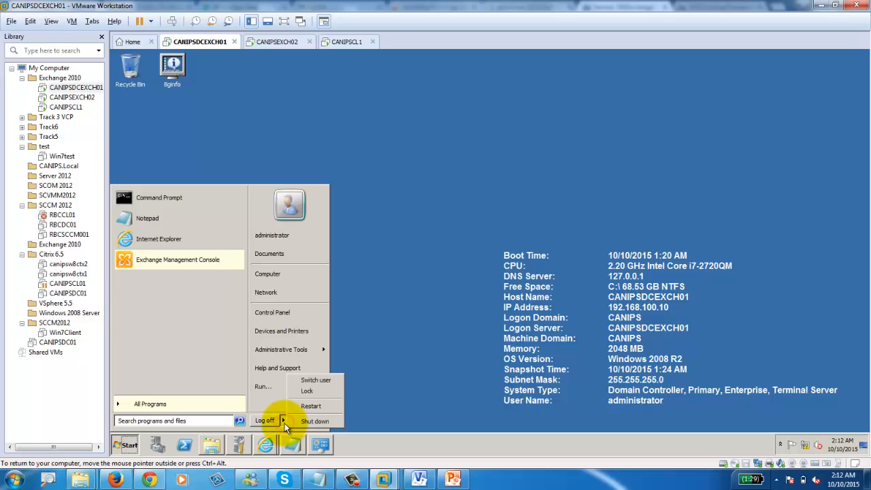
click(319, 400)
click(318, 408)
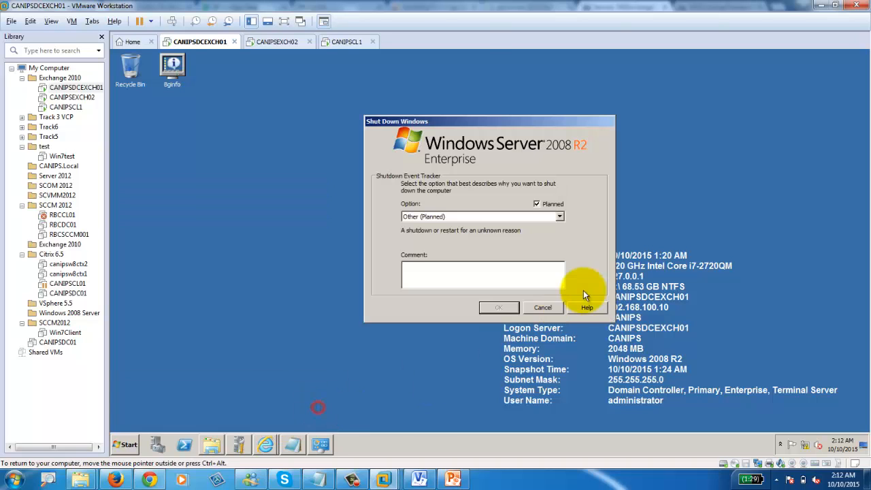
click(479, 218)
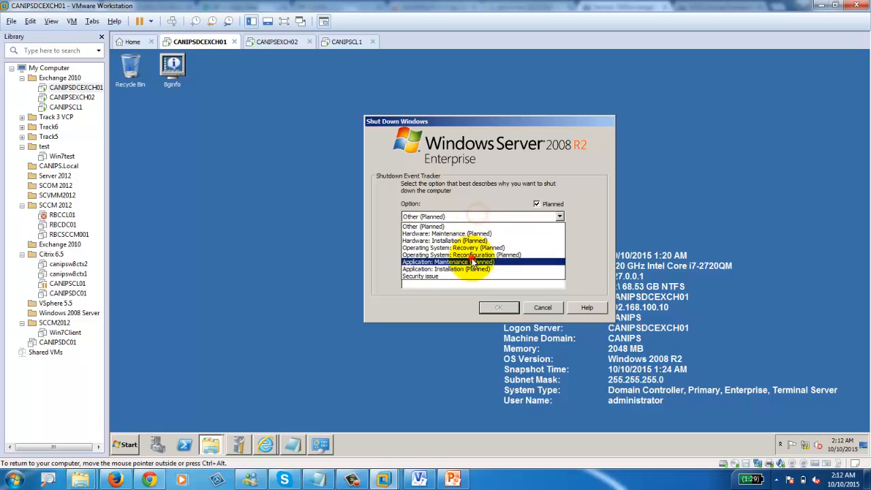
click(472, 258)
click(498, 309)
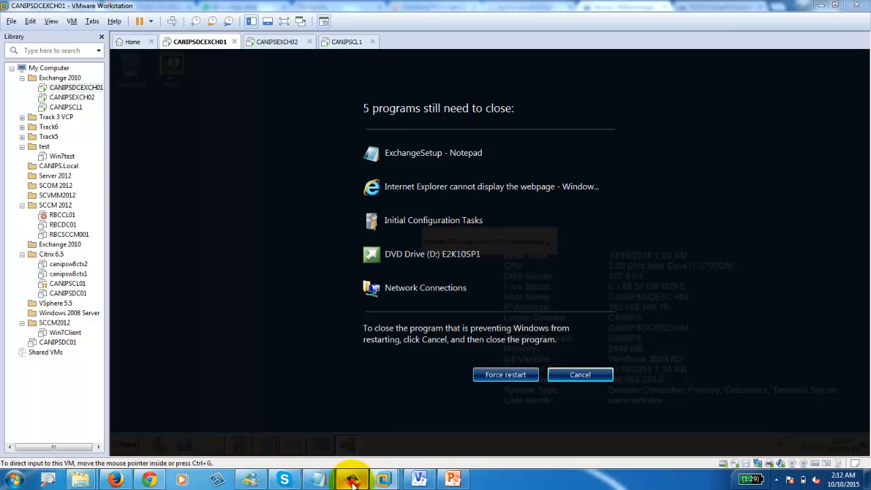
click(352, 481)
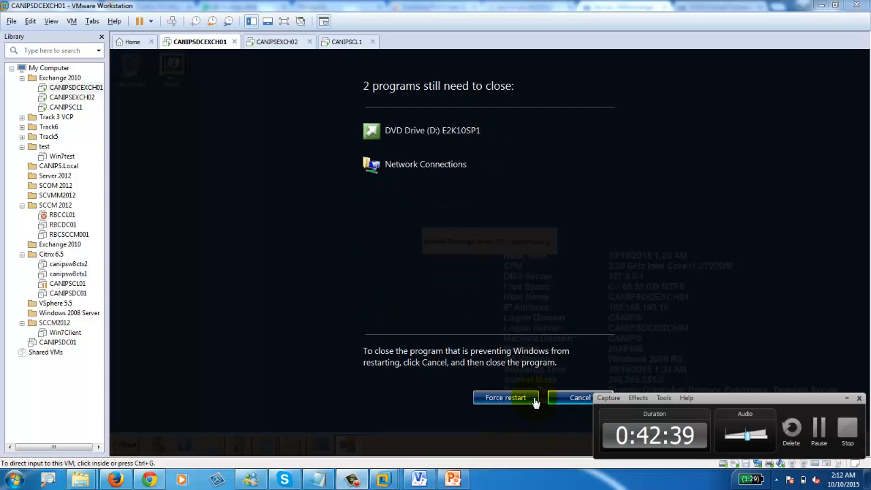
click(510, 399)
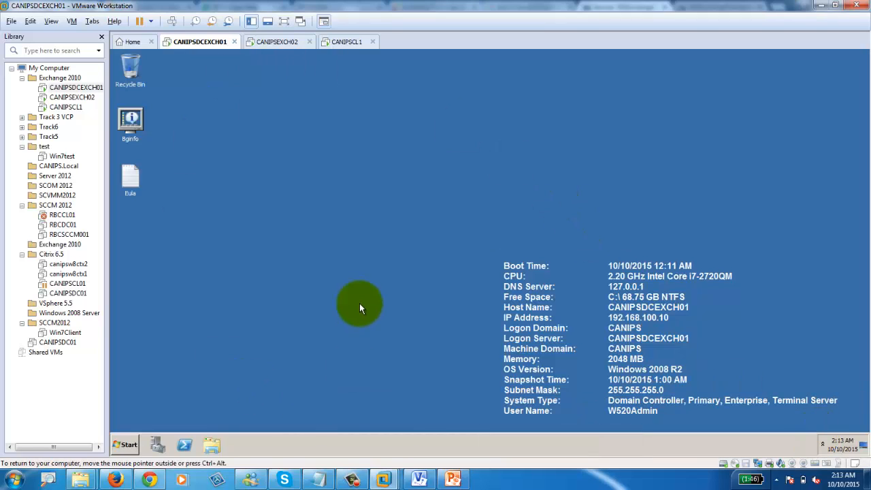
Step: Force log off the session after the restart
click(123, 444)
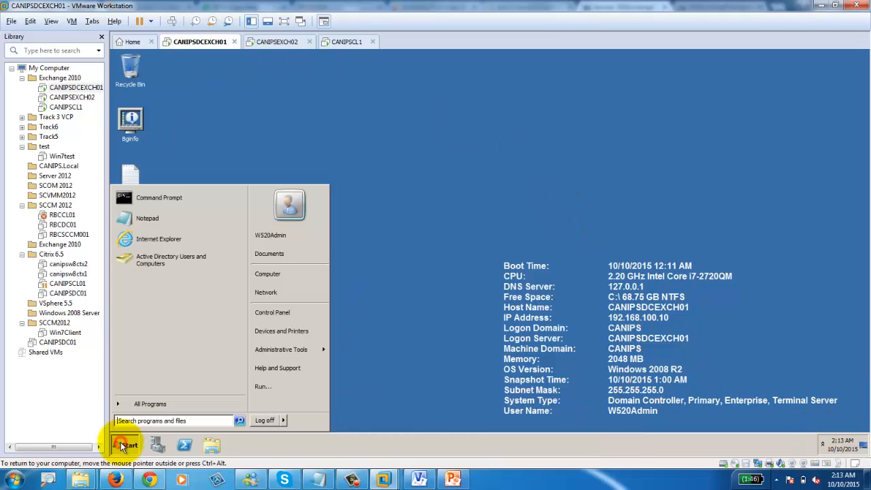
click(257, 423)
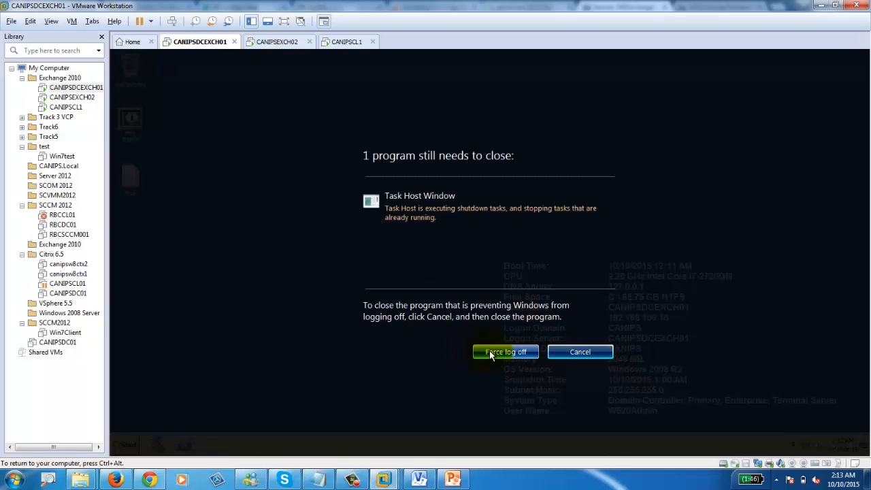
click(490, 353)
click(489, 351)
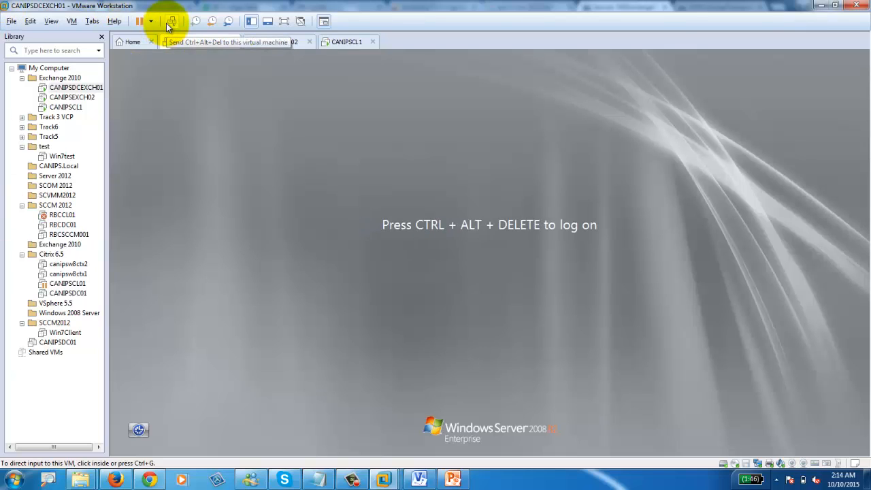
Step: Sign in through Other User with the domain administrator account name and password
click(171, 22)
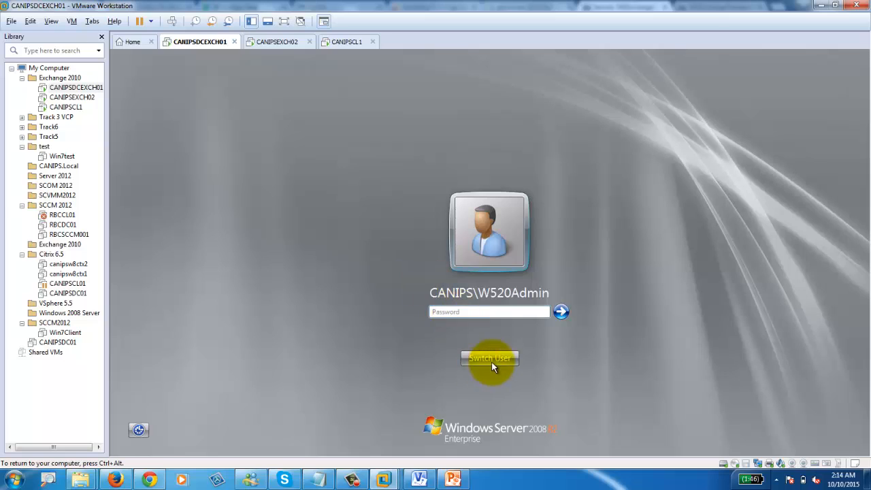
click(493, 357)
click(531, 283)
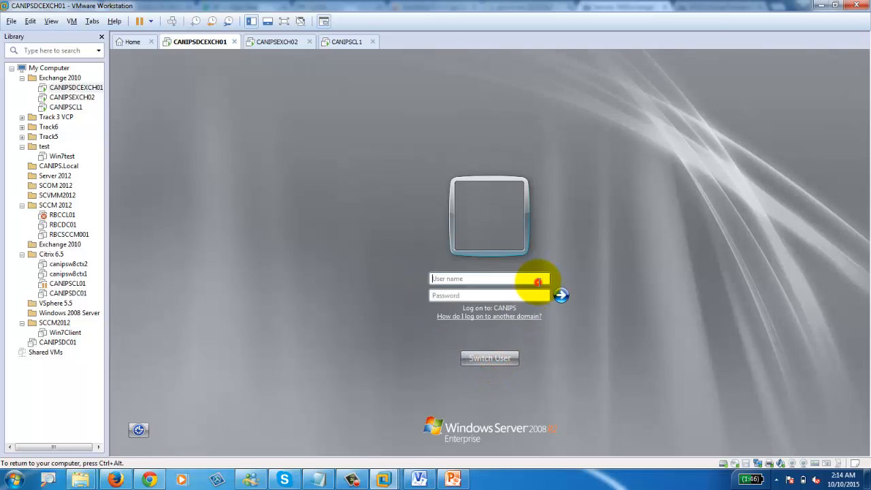
click(491, 280)
text(ca)
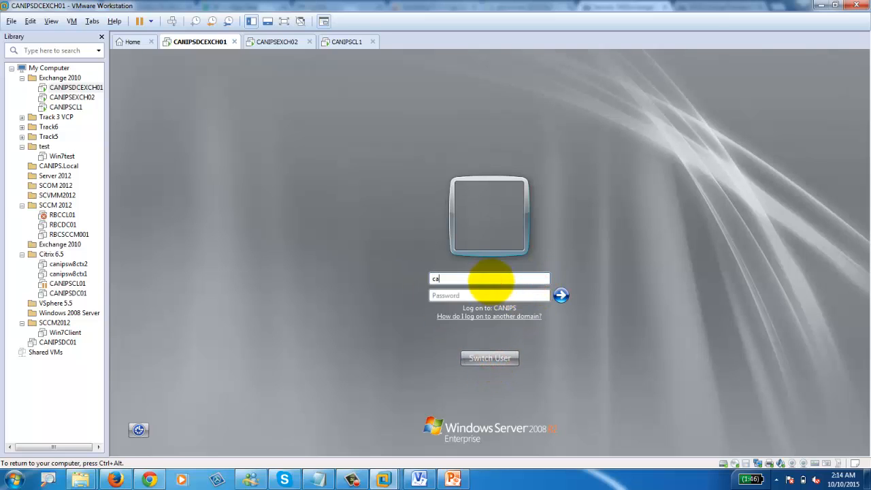
text(nips\administrator)
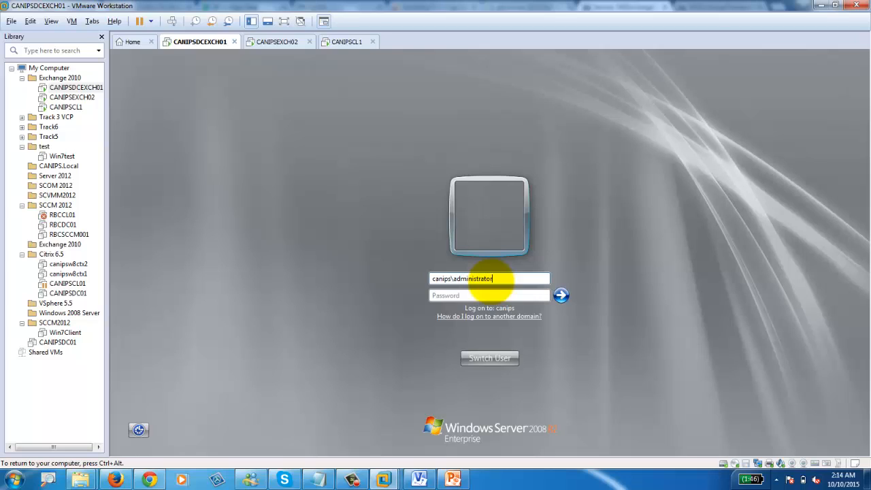
key(Tab)
text(P@ssword)
key(Return)
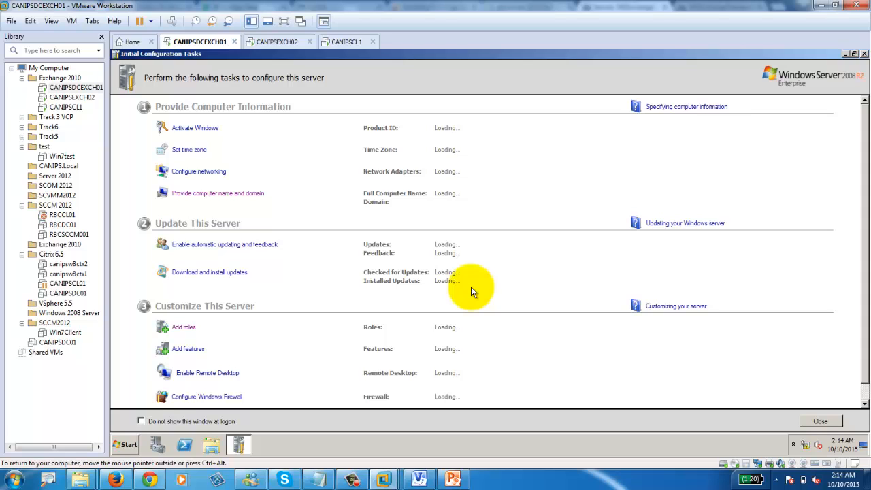
Step: Open the Exchange DVD Drive (D:) in Explorer and run SETUP
click(206, 449)
click(320, 279)
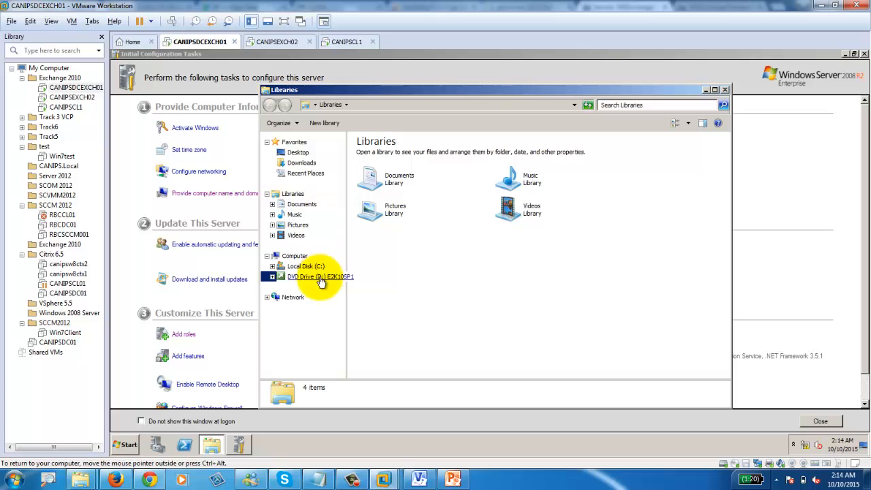
right_click(321, 282)
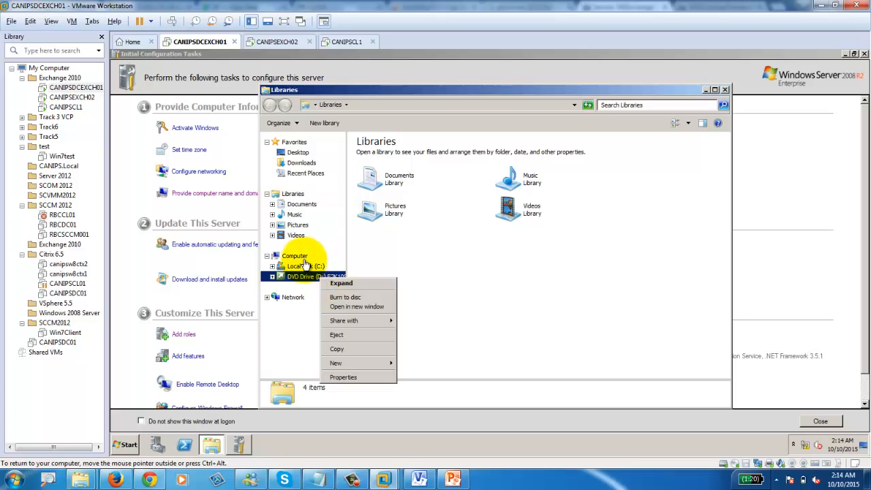
click(299, 256)
double_click(507, 201)
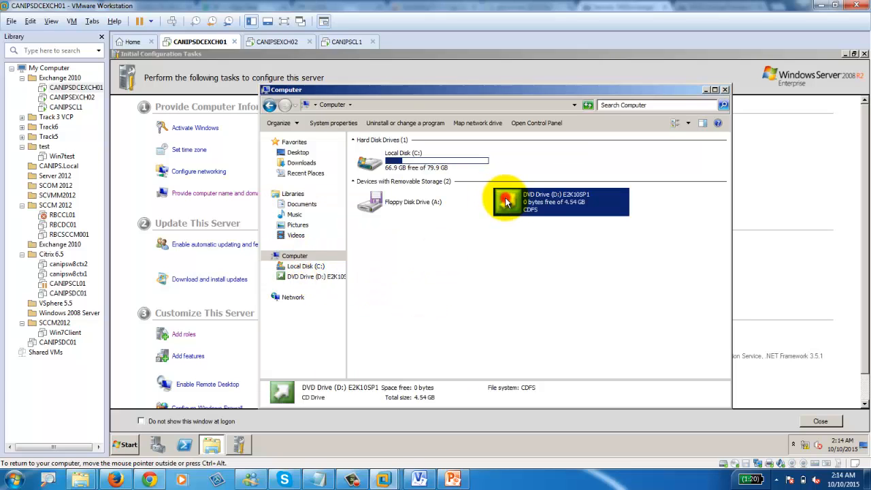
scroll(374, 350, down, 4)
scroll(374, 350, down, 8)
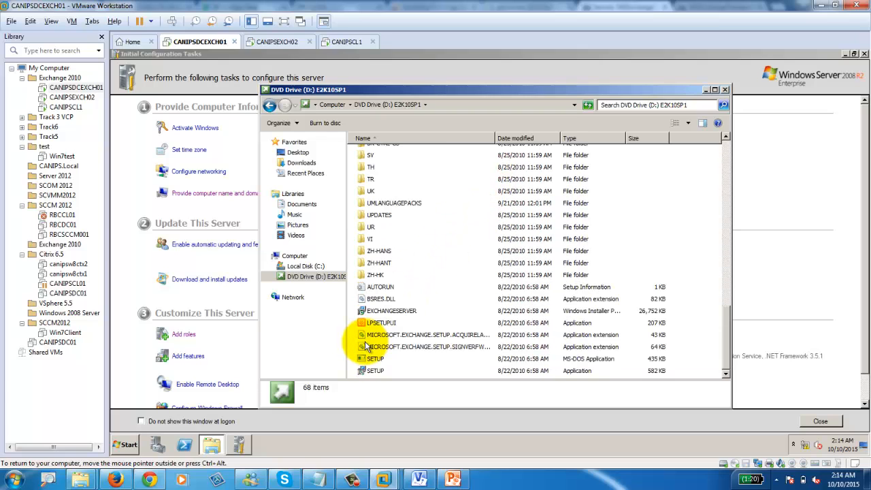
double_click(372, 371)
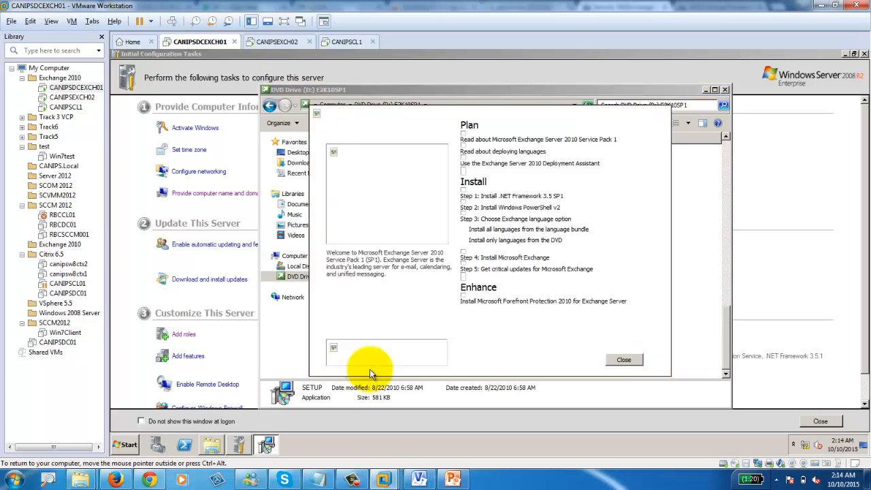
Step: Choose Install only languages from the DVD and start installing Microsoft Exchange
click(496, 219)
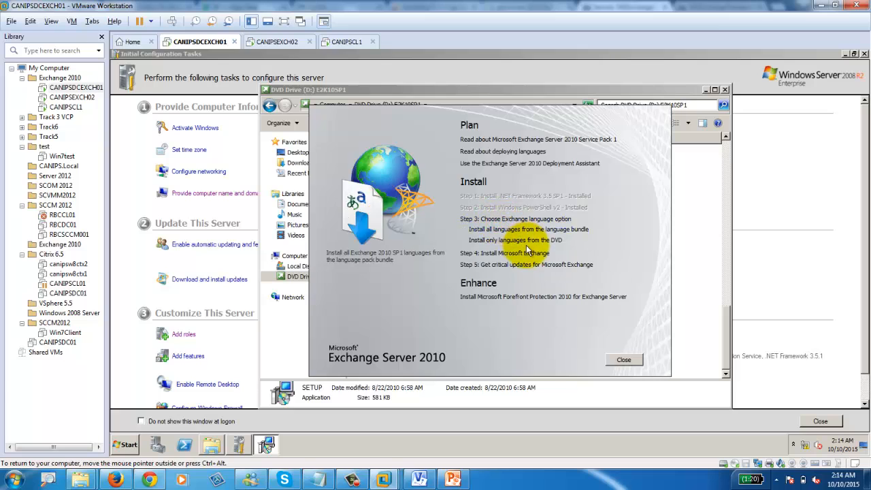
click(521, 240)
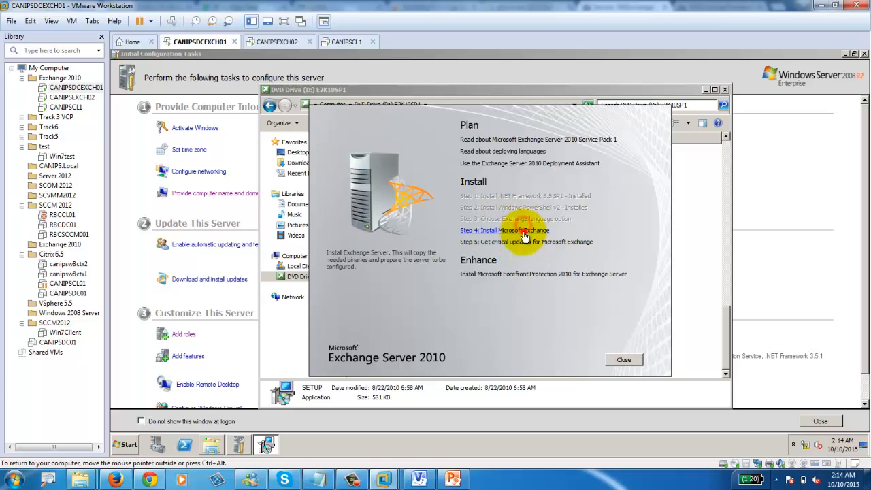
click(525, 230)
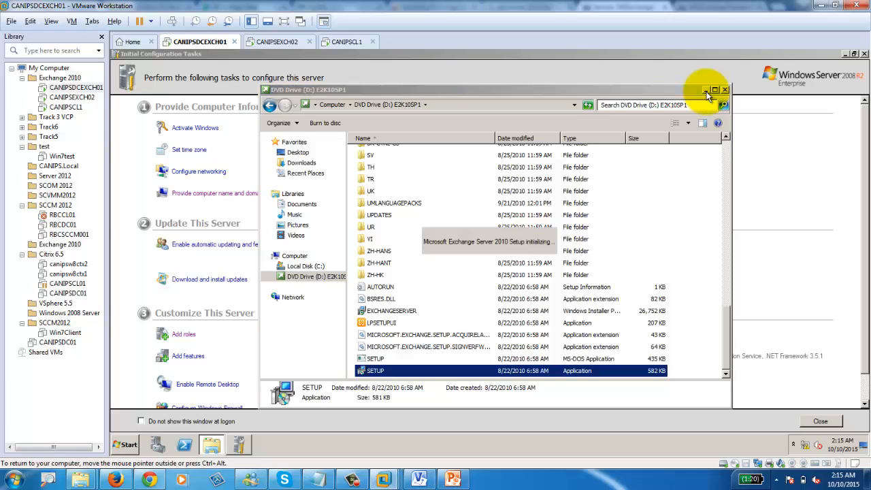
click(706, 90)
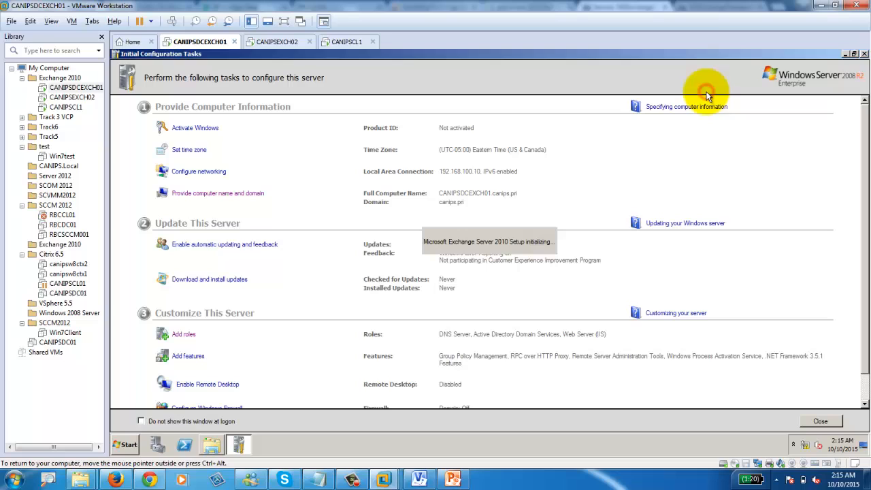
Step: Close Initial Configuration Tasks and bring up Exchange Server 2010 Setup at its Maintenance Mode page
click(845, 54)
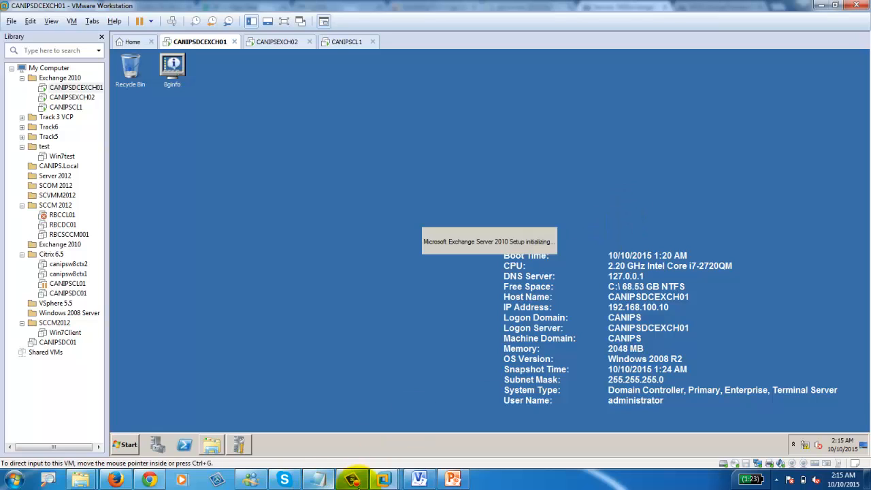
mouse_move(357, 481)
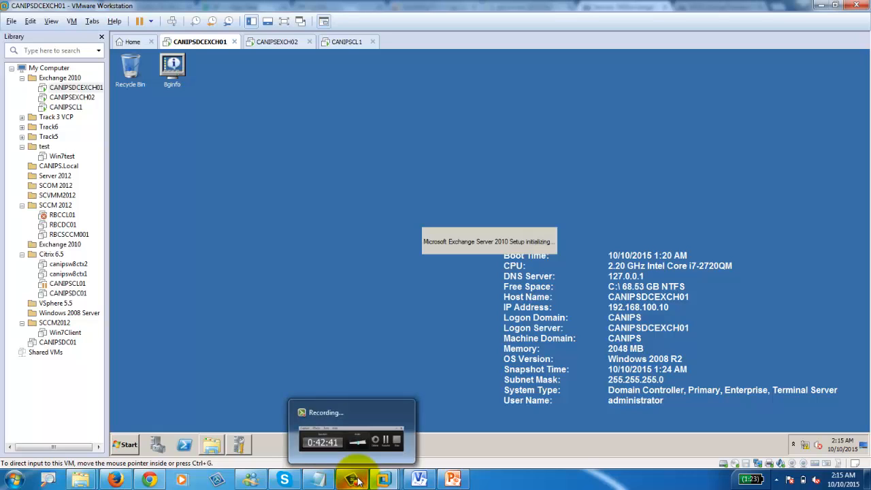
click(357, 481)
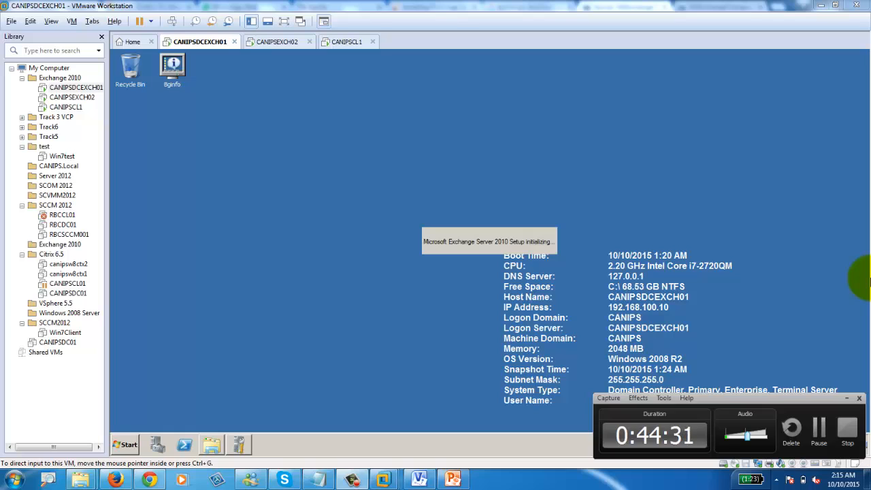
click(818, 430)
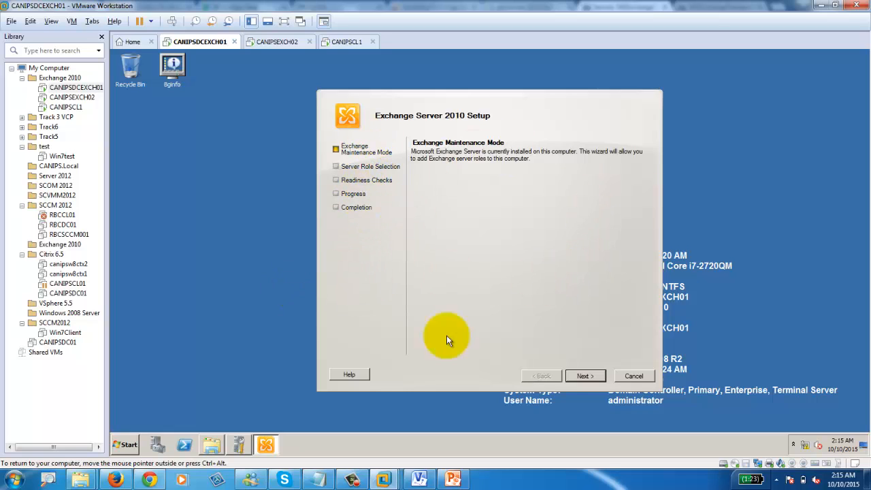
Step: Add the Mailbox and Client Access roles, answer No for Outlook 2003, and continue
click(589, 377)
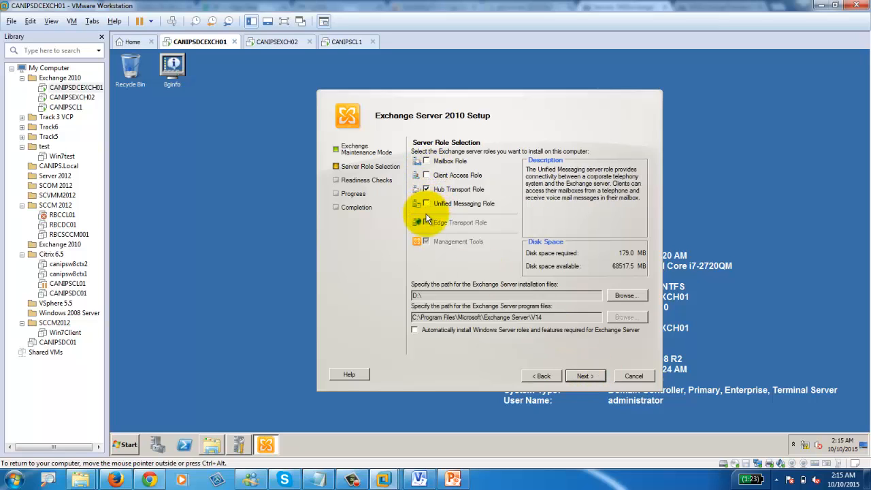
click(427, 175)
click(426, 161)
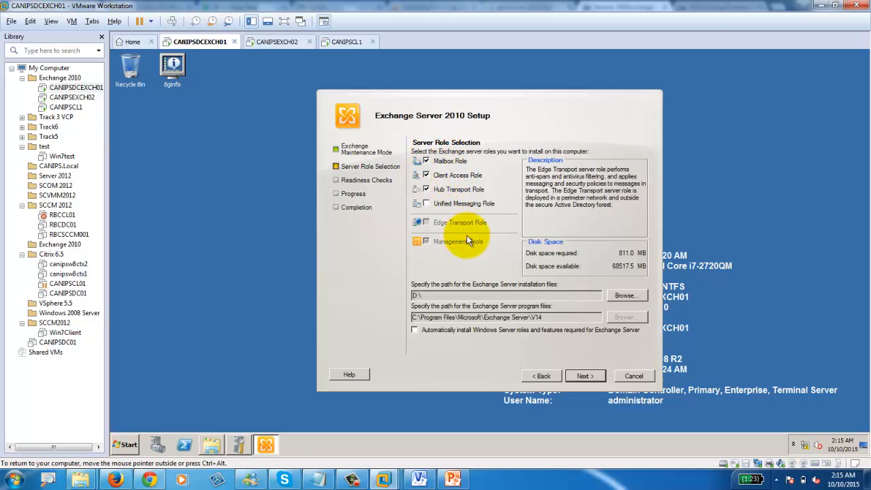
click(577, 376)
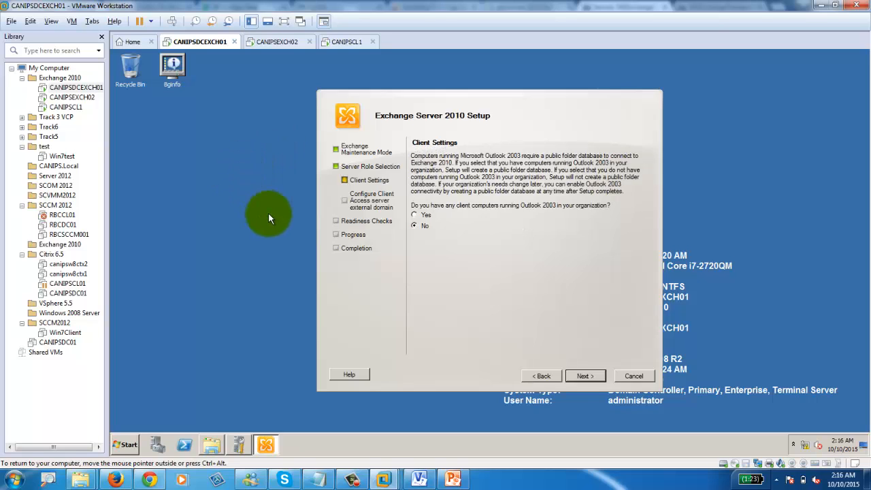
click(580, 376)
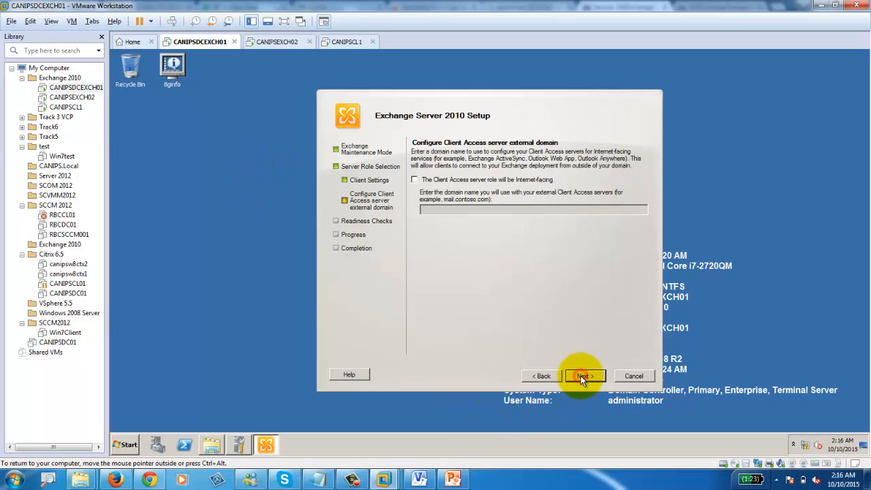
click(581, 375)
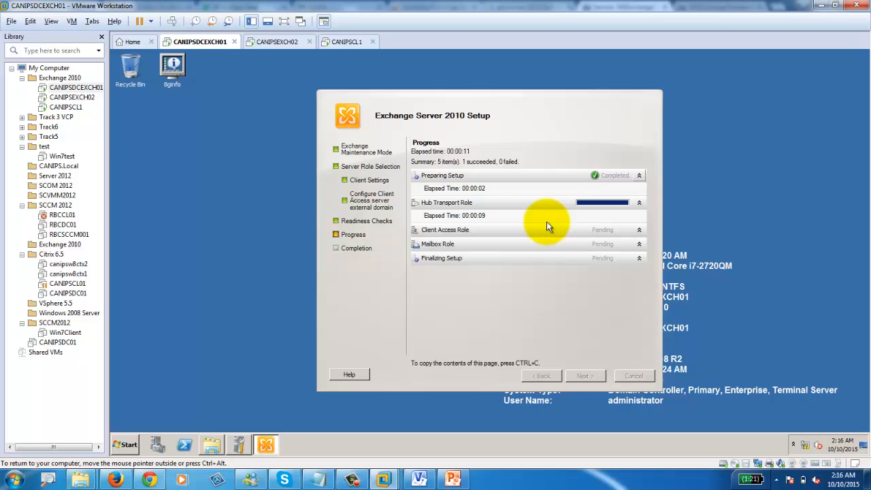
Step: Open C:\ExchangeSetupLogs in Explorer and sort its files by size, largest first
click(211, 444)
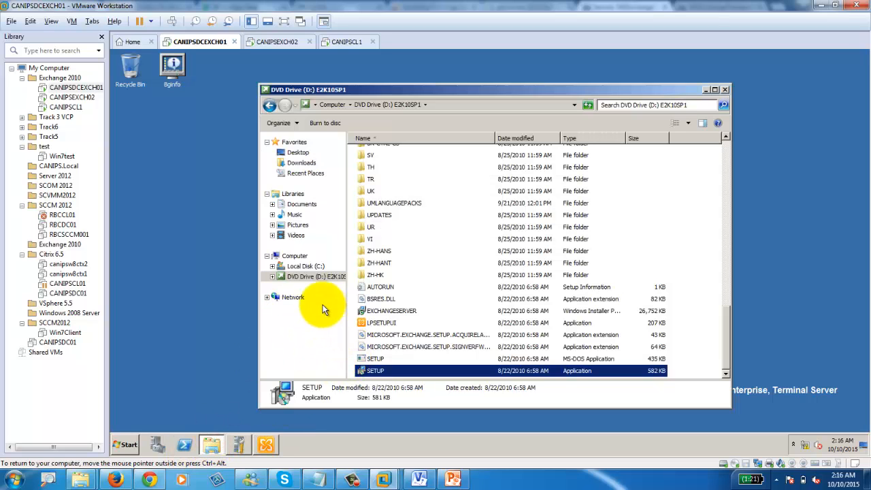
click(305, 266)
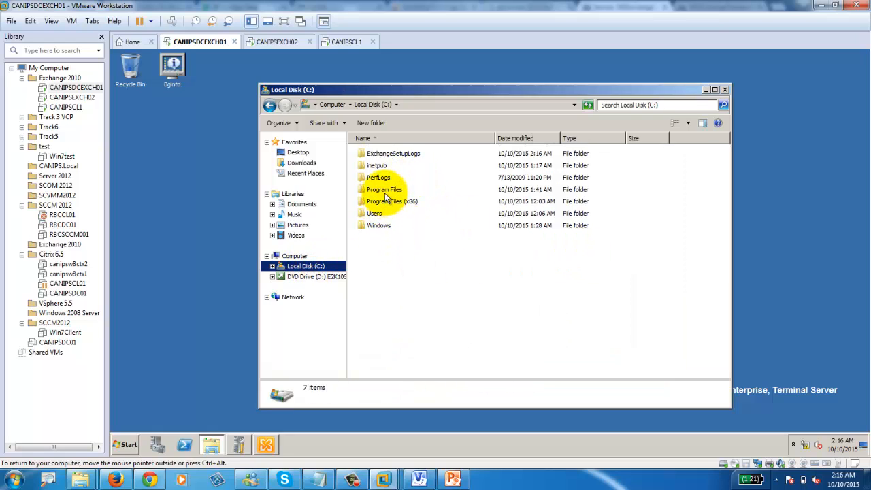
click(387, 155)
double_click(387, 156)
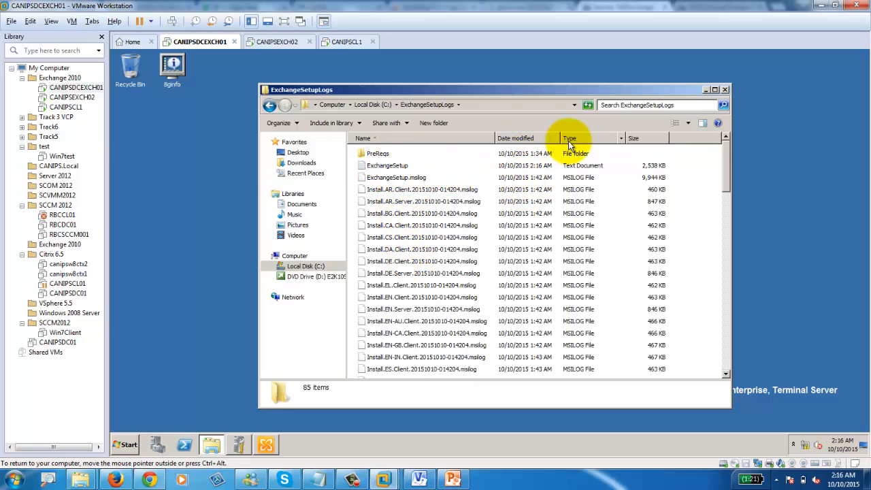
click(636, 138)
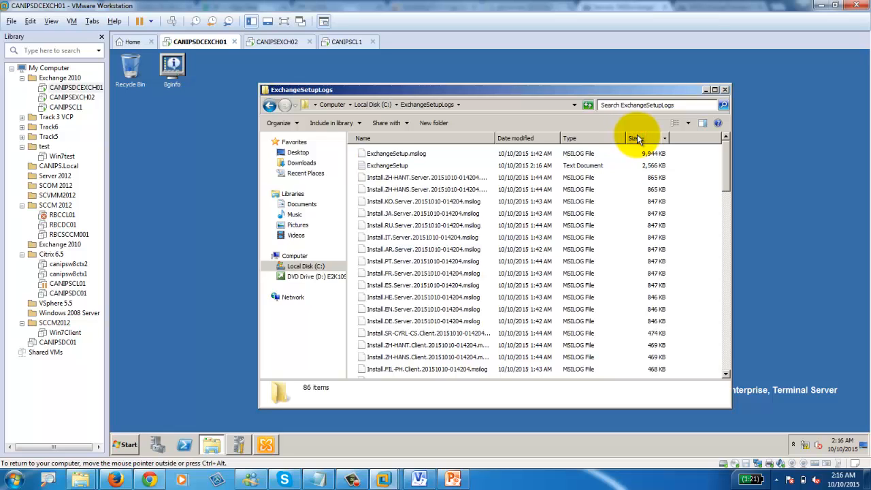
Step: Read through the ExchangeSetup log in Notepad, then close it
double_click(385, 166)
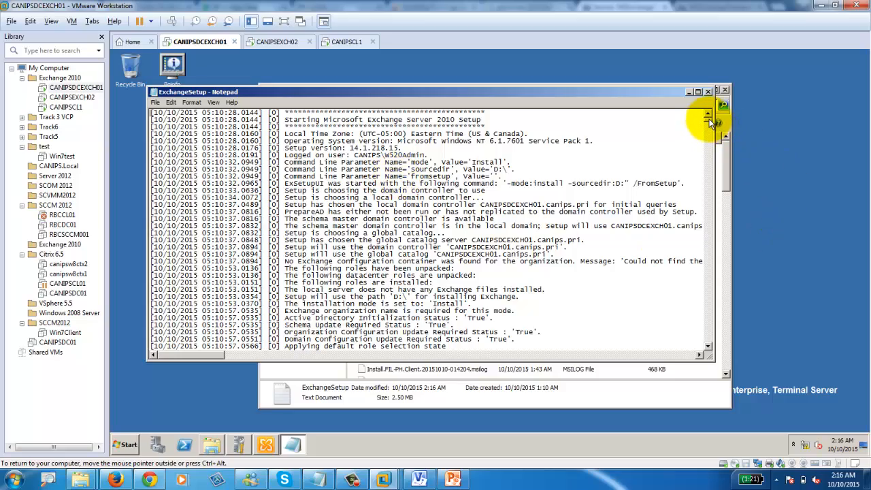
drag(708, 118, 708, 341)
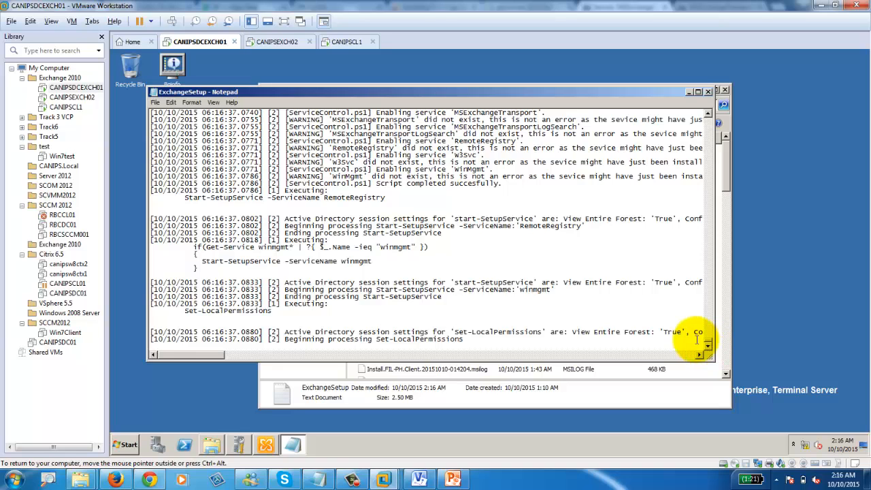
scroll(394, 269, up, 15)
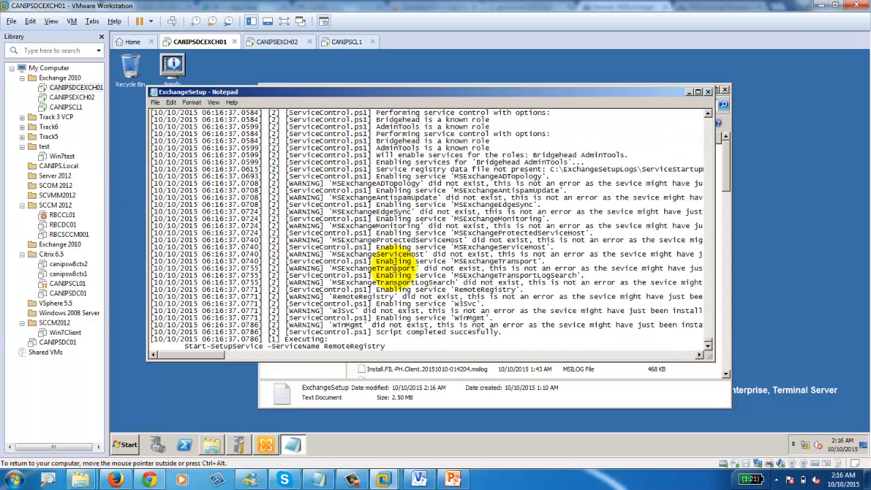
scroll(394, 268, up, 6)
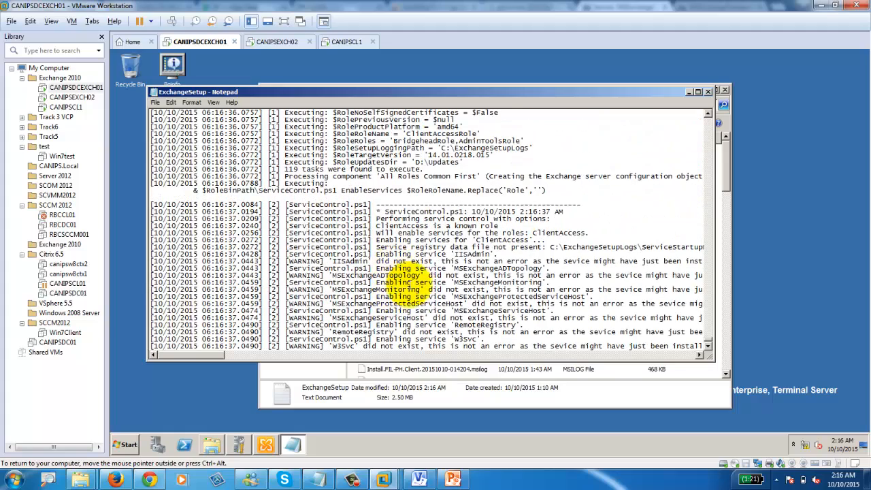
scroll(571, 273, down, 15)
scroll(571, 273, down, 6)
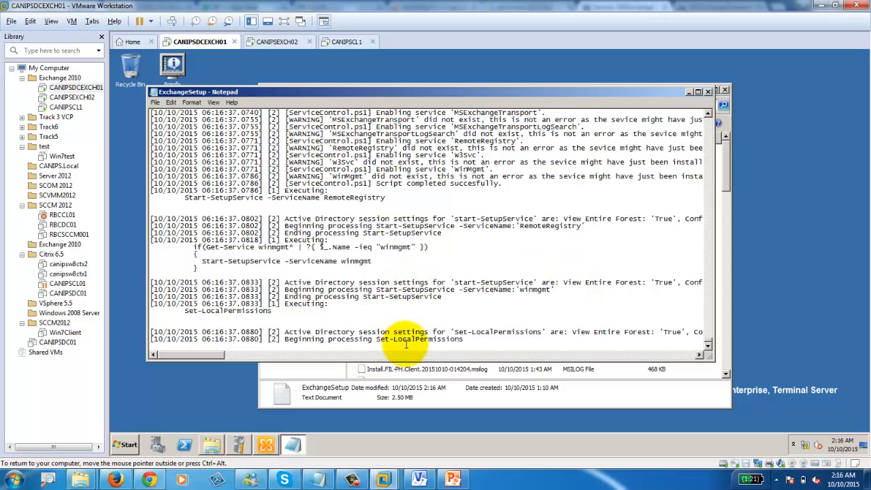
click(708, 92)
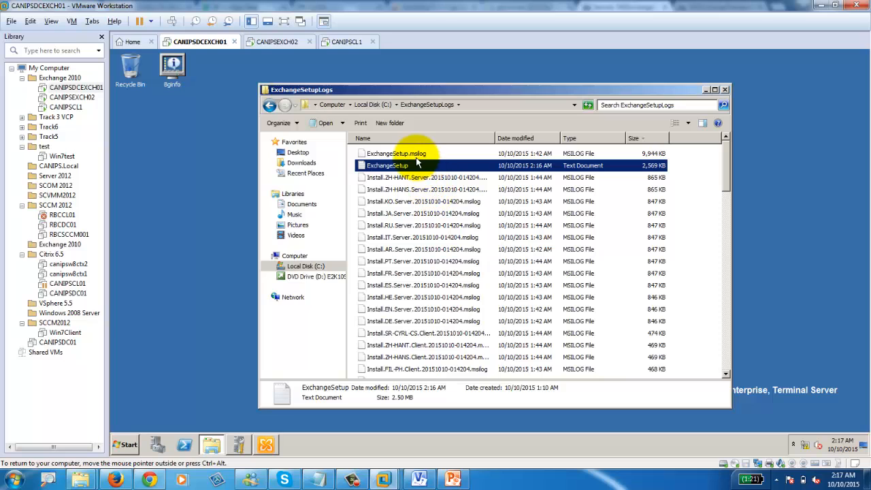
Step: Scroll to the bottom of the ExchangeSetupLogs file list and close the folder window
scroll(423, 175, down, 10)
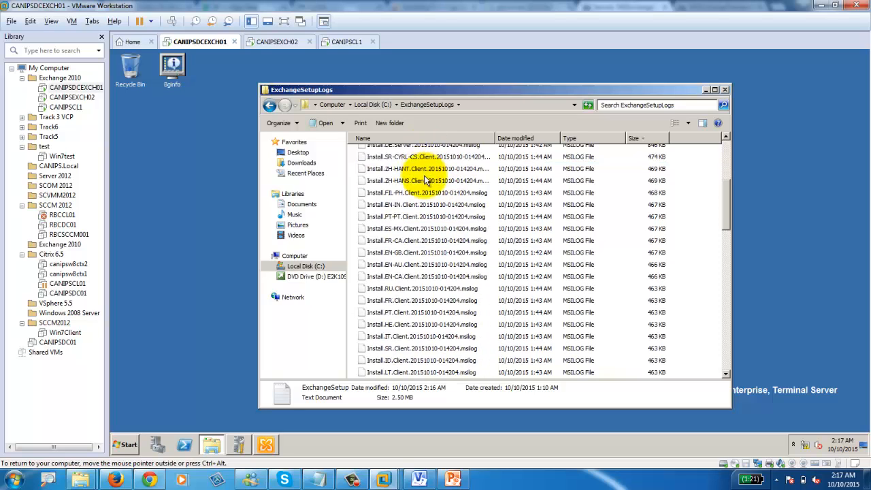
scroll(426, 190, down, 5)
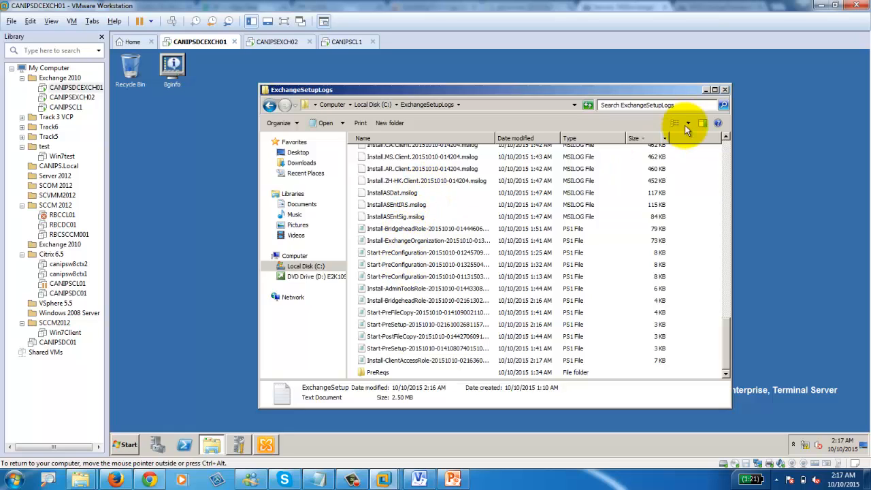
click(725, 90)
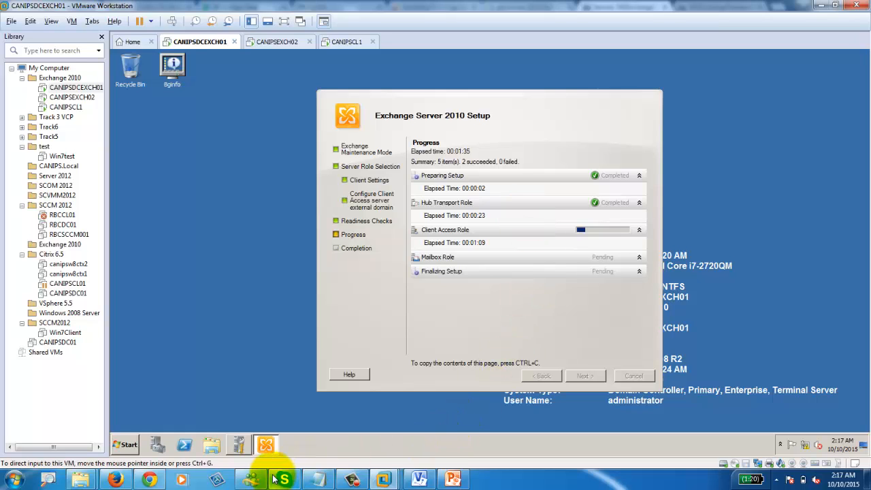
Step: Bring Chrome forward to the TechNet thread on disabling IPv6 for the transport service failure
click(149, 480)
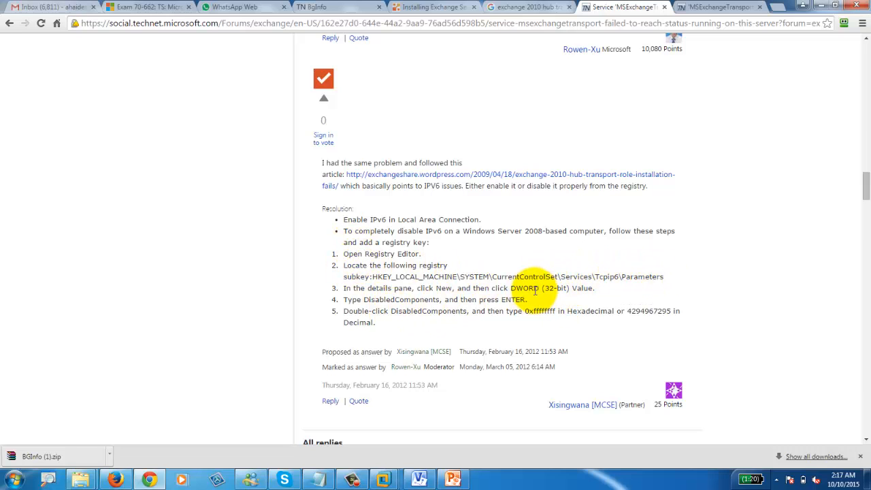
Step: Close Chrome to return to the VM's Exchange setup, where Client Access Role is installing
click(859, 6)
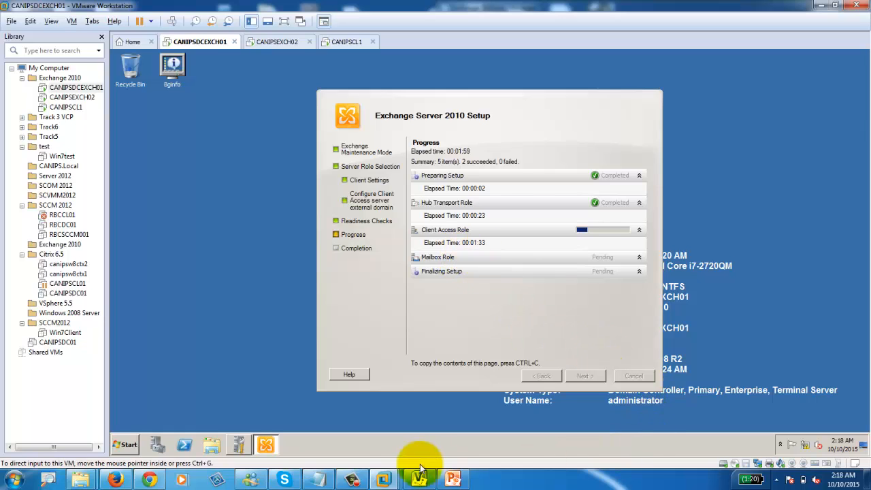
Step: Monitor setup until Hub Transport, Client Access, Mailbox and Finalizing Setup all show Completed
click(355, 480)
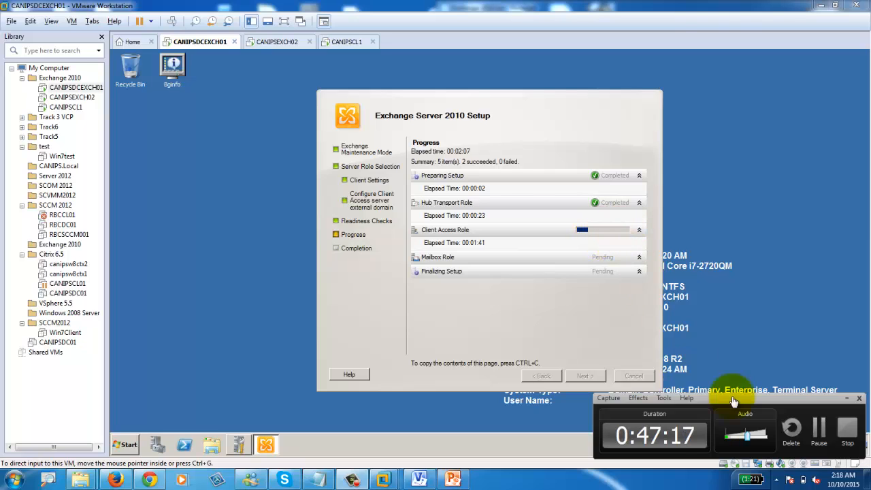
click(818, 428)
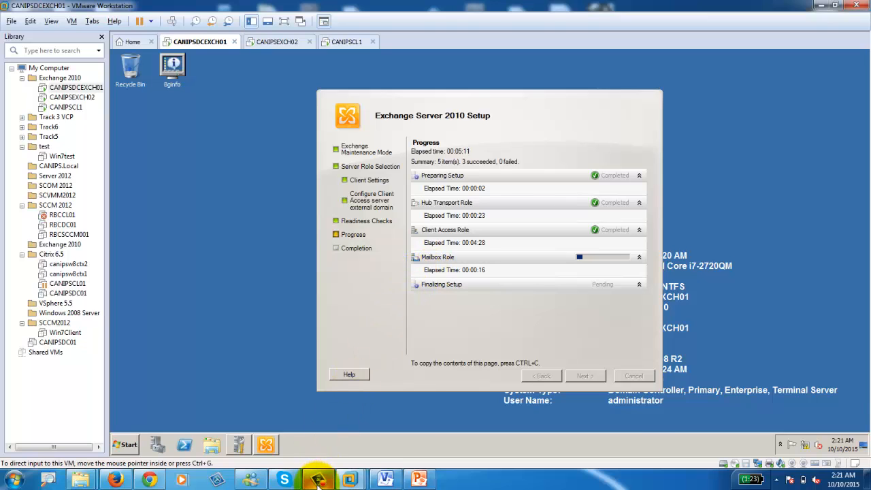
click(318, 478)
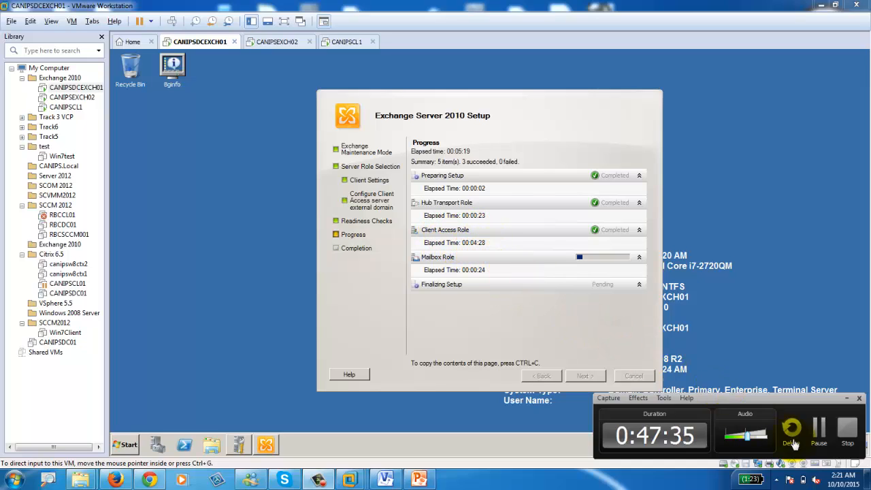
click(818, 436)
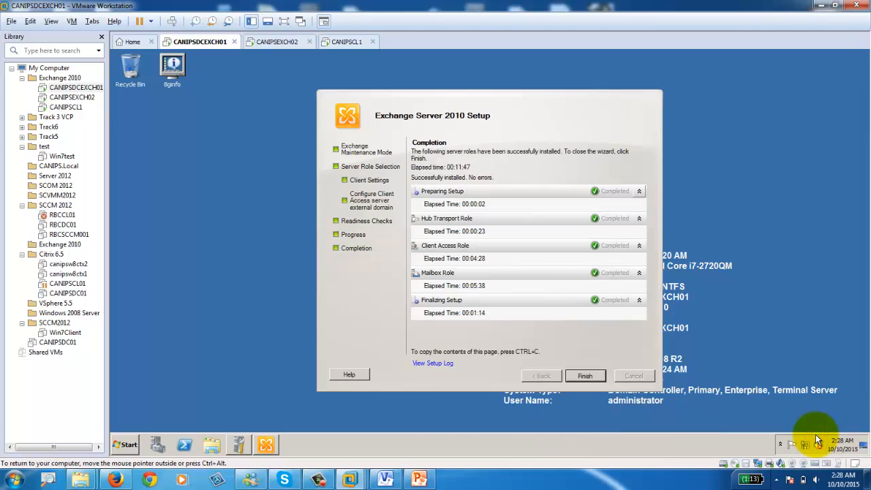
Step: Close the finished setup wizard and exit the Exchange Server 2010 launcher, confirming with Yes
click(317, 478)
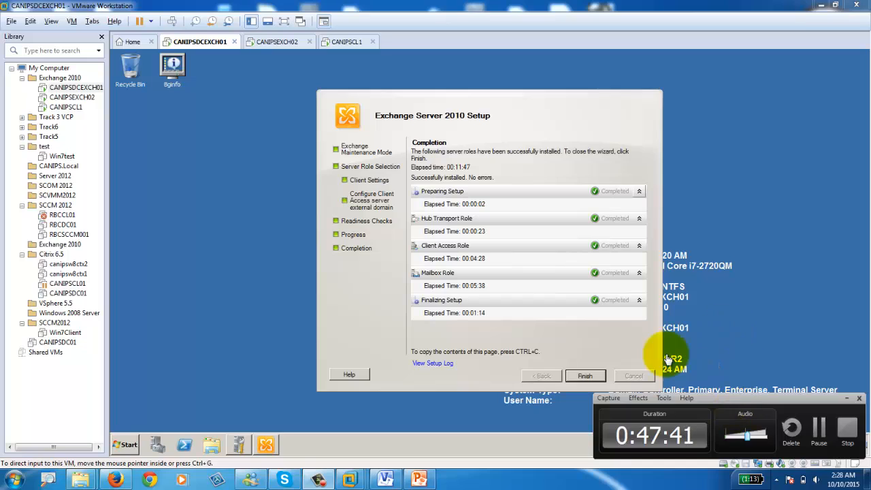
click(370, 292)
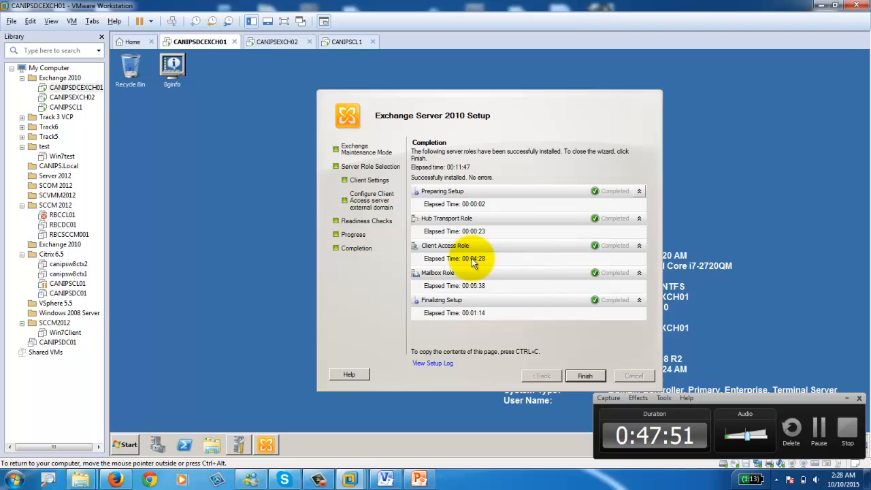
click(583, 377)
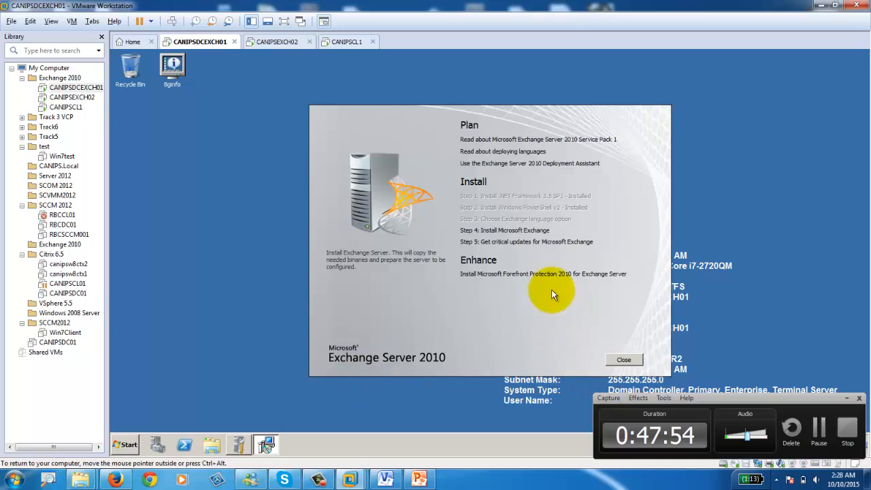
click(623, 359)
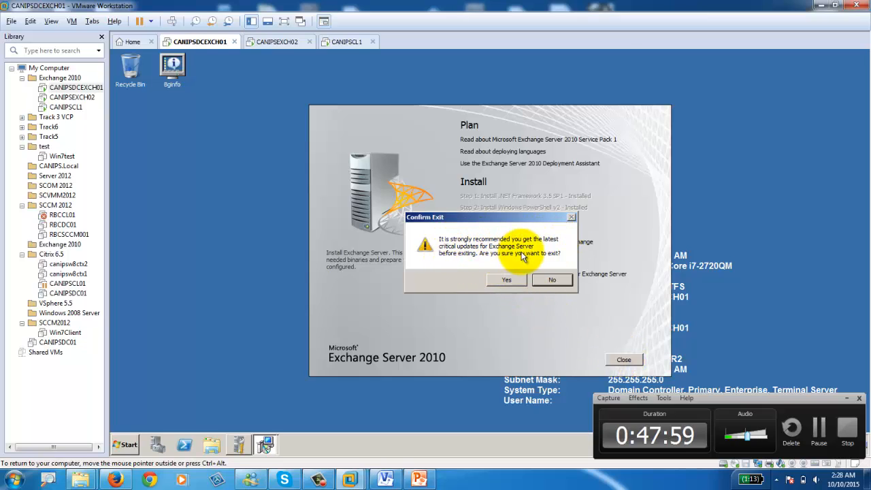
click(506, 282)
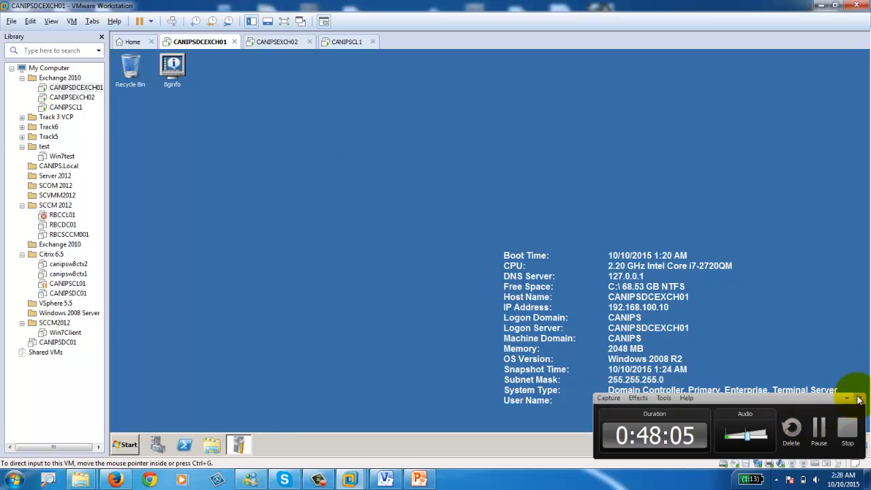
Step: Launch the Exchange Management Console from the Microsoft Exchange Server 2010 program group
click(183, 370)
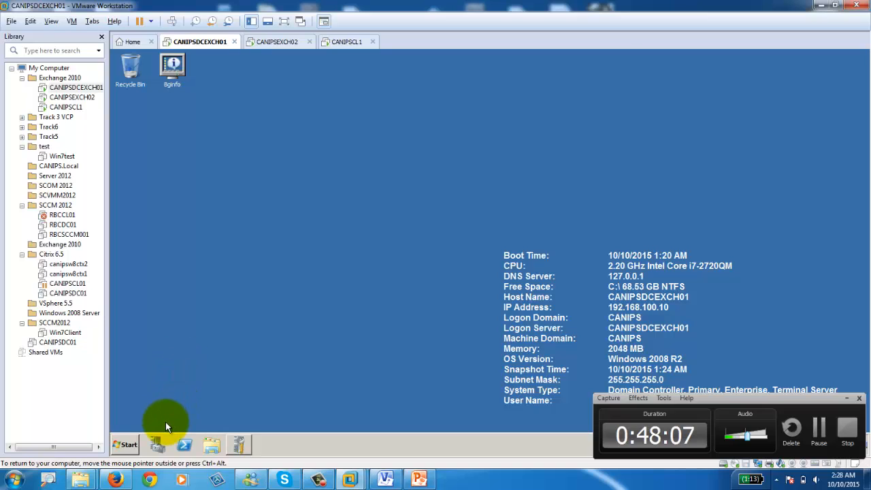
click(122, 449)
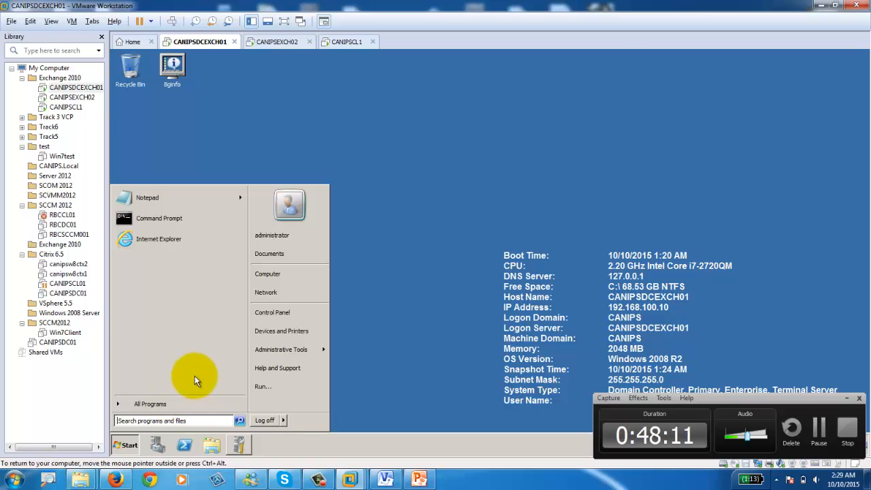
click(146, 403)
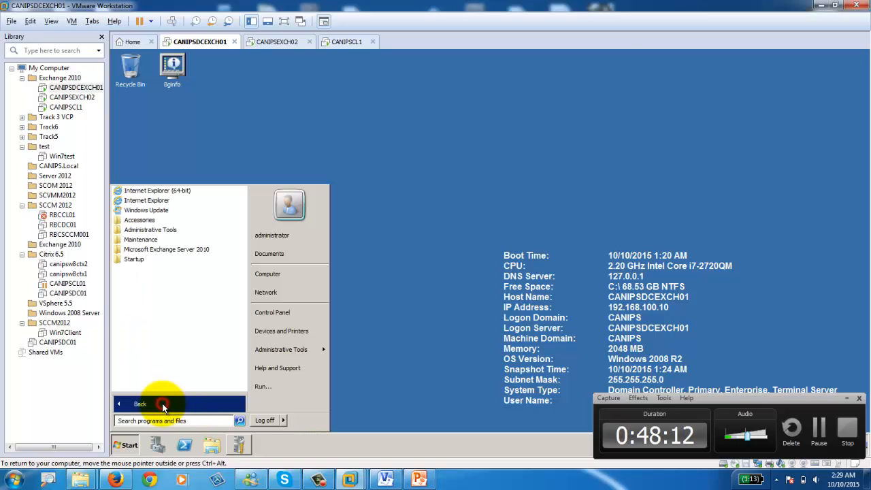
click(158, 250)
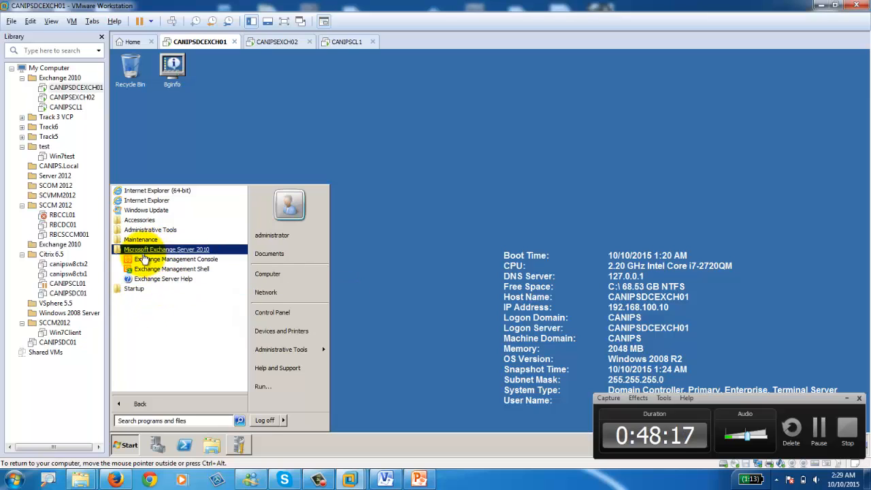
click(198, 261)
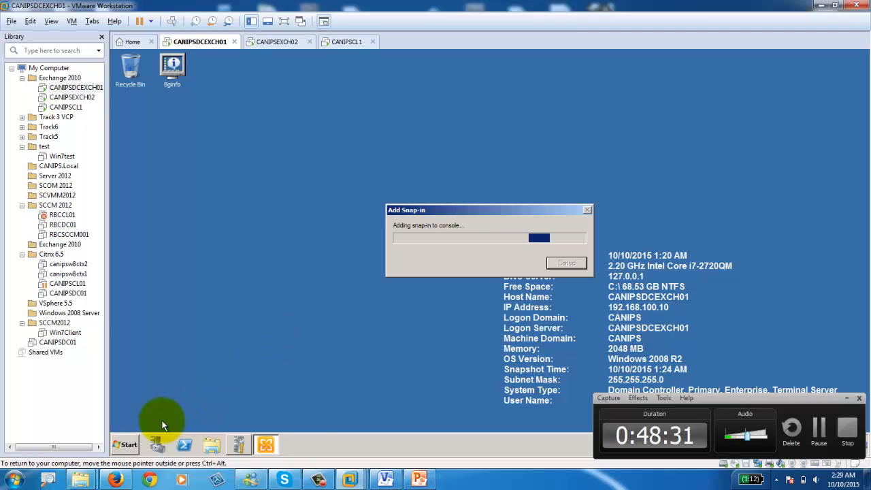
Step: Start the Services management tool from the Start menu
click(124, 446)
mouse_move(305, 351)
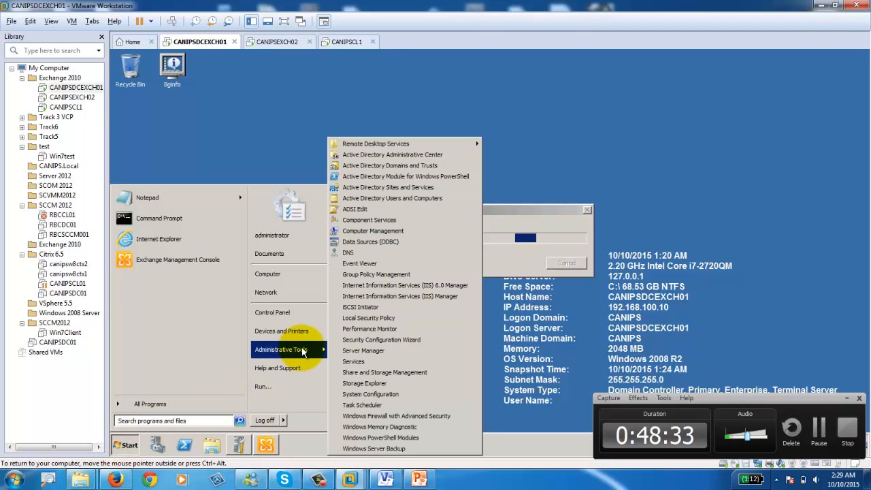
click(367, 362)
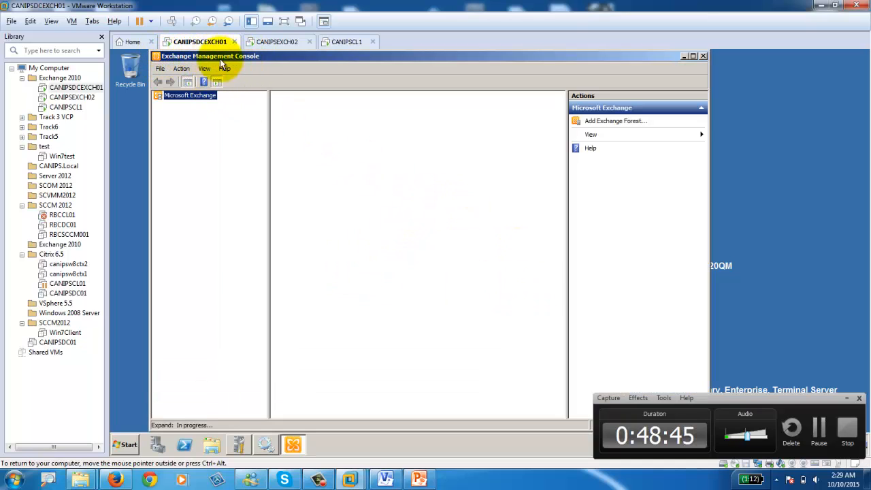
Step: Place the Exchange console on the left and the Services window on the right
drag(357, 56, 323, 59)
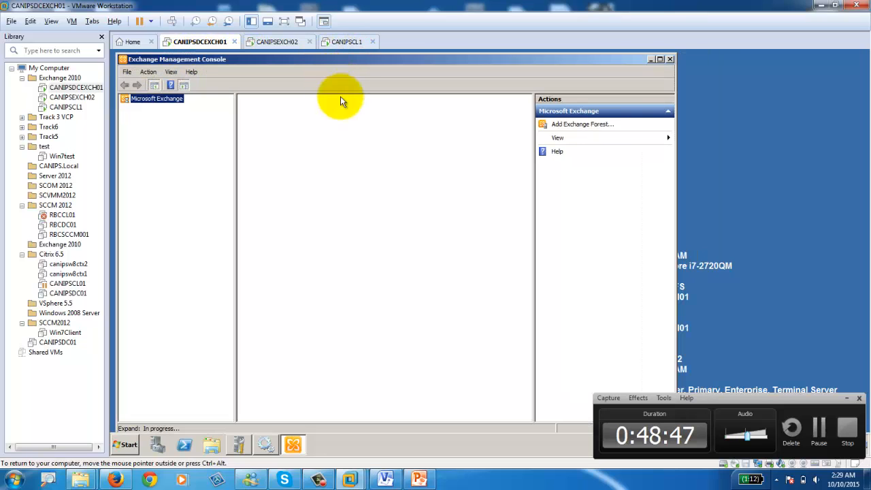
click(264, 446)
drag(445, 90, 691, 70)
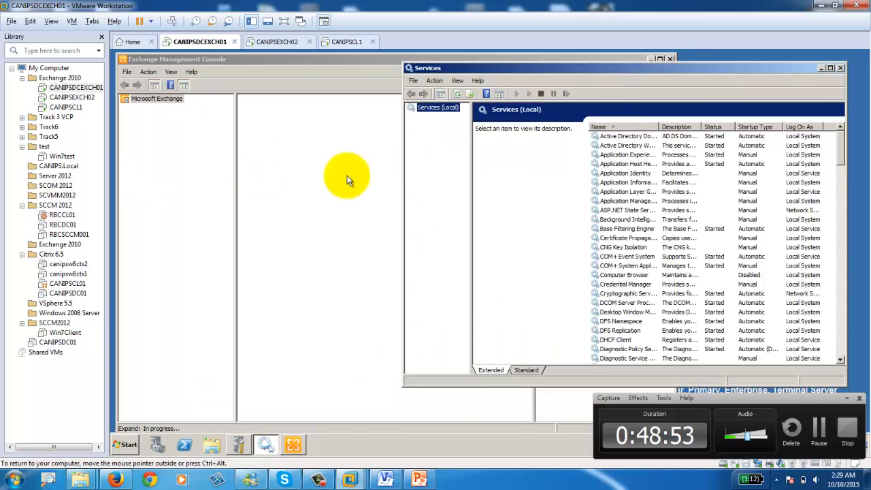
Step: Check the Microsoft Exchange services' status, including Active Directory Topology and Transport Log Search
click(645, 248)
key(e)
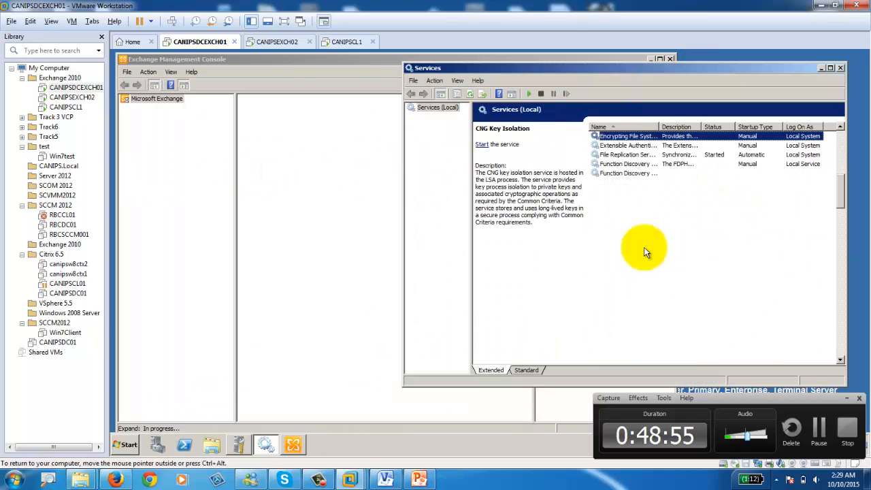
scroll(648, 248, down, 2)
scroll(650, 248, down, 7)
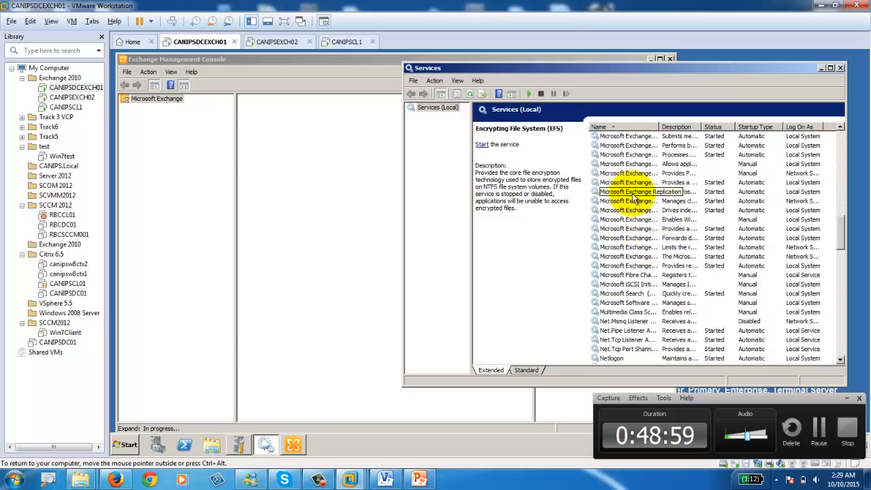
scroll(633, 193, up, 2)
scroll(636, 160, up, 1)
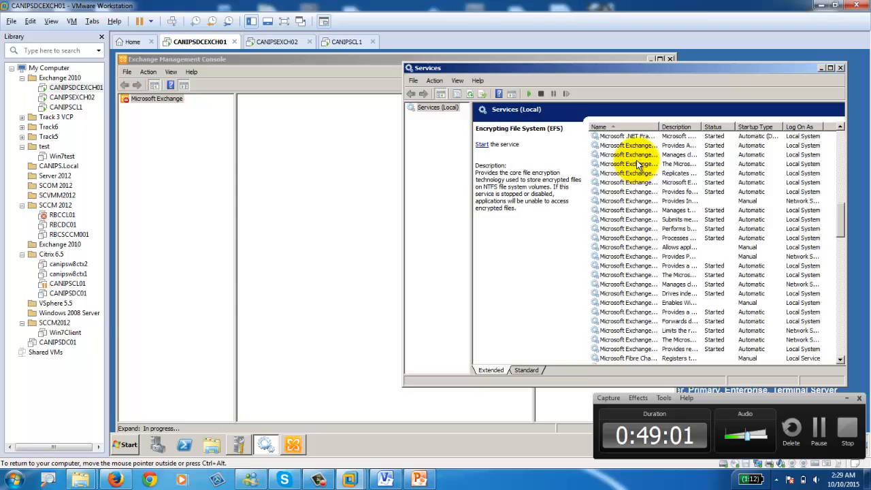
click(635, 145)
scroll(645, 272, down, 2)
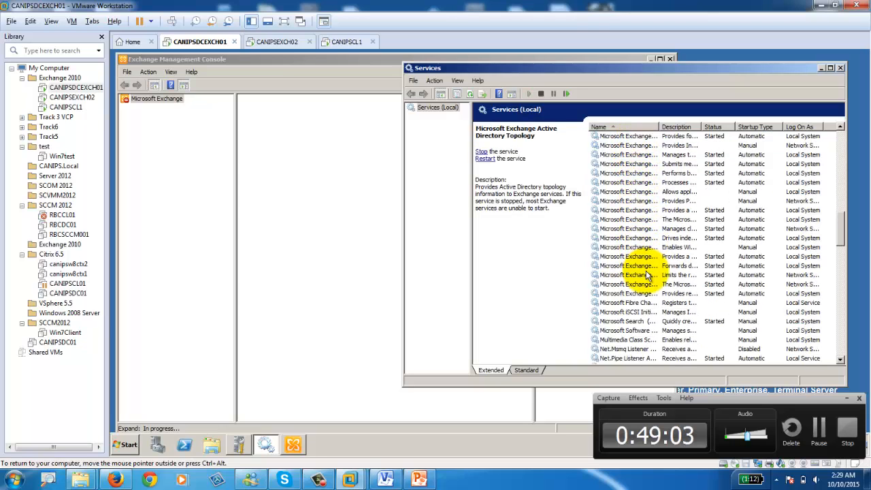
click(643, 296)
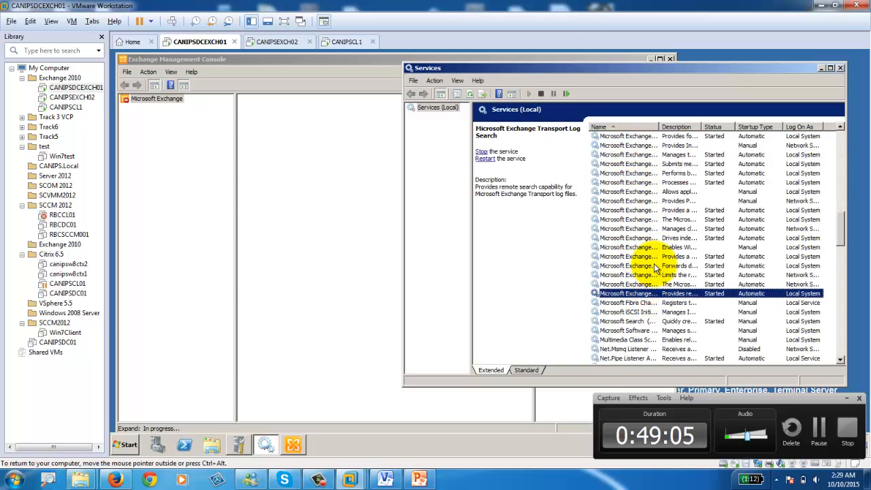
scroll(653, 262, up, 4)
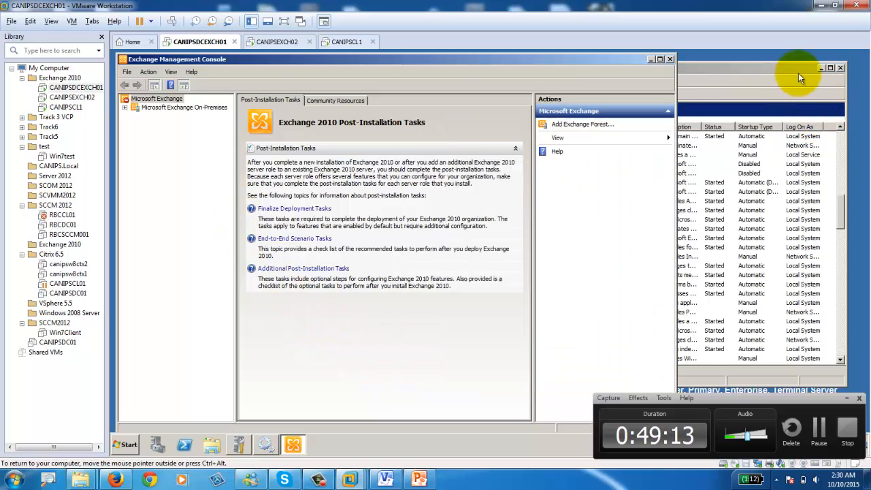
Step: Hide Services, wait out the console, select Microsoft Exchange On-Premises, then switch to CANIPSEXCH02
click(820, 67)
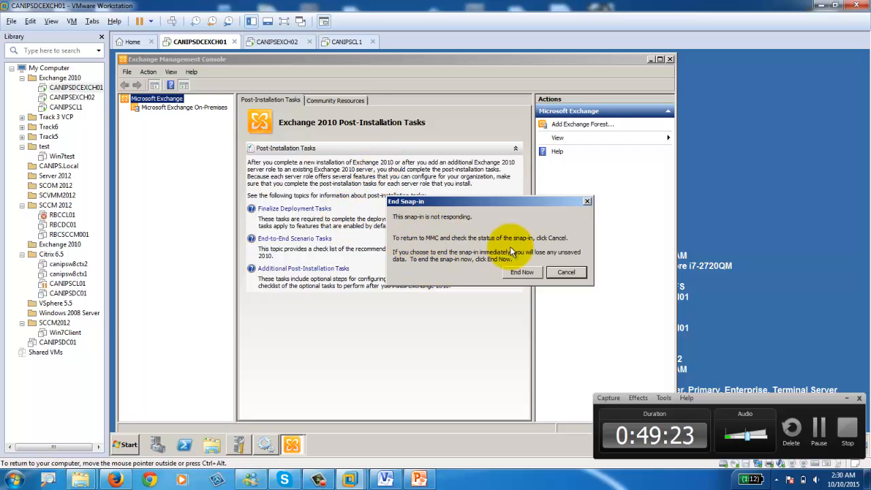
click(568, 272)
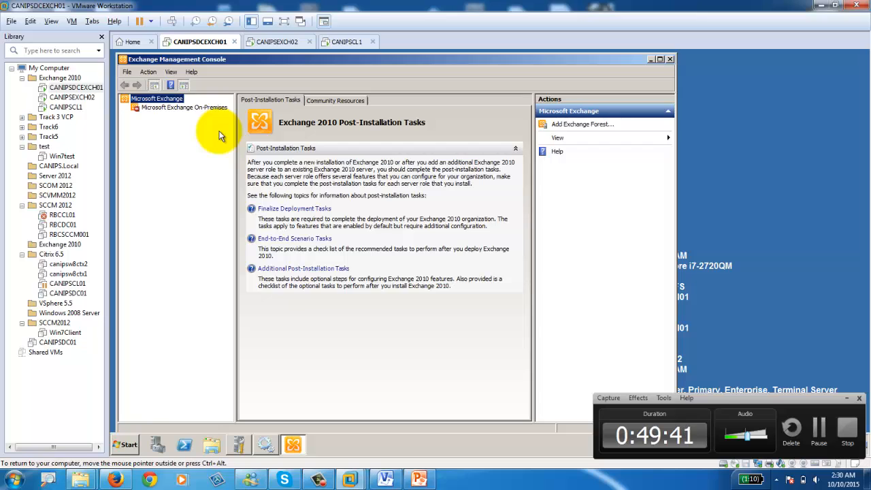
click(150, 111)
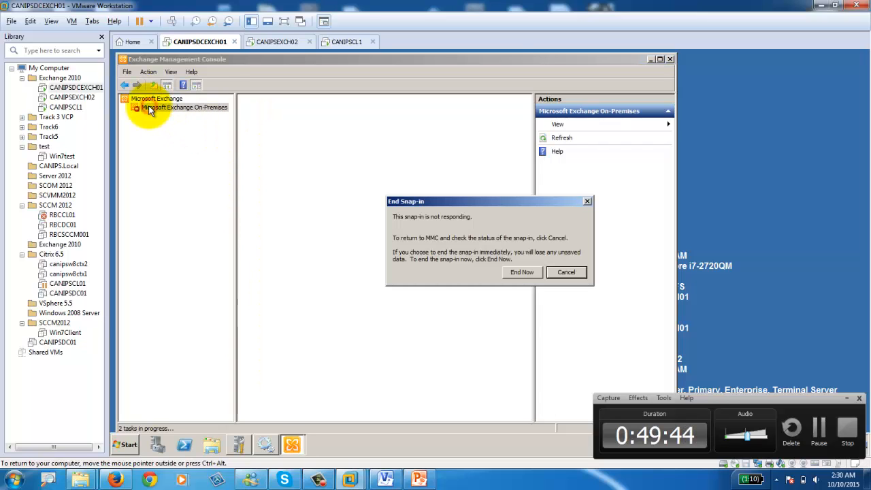
click(565, 272)
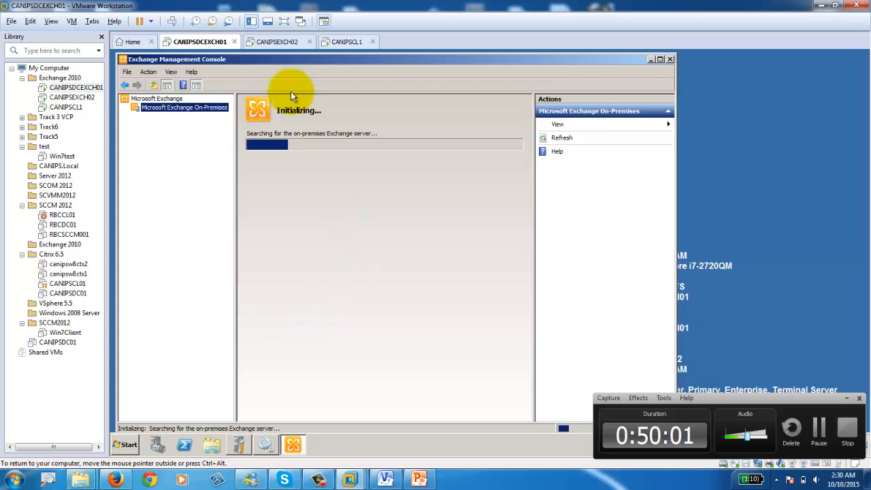
click(279, 42)
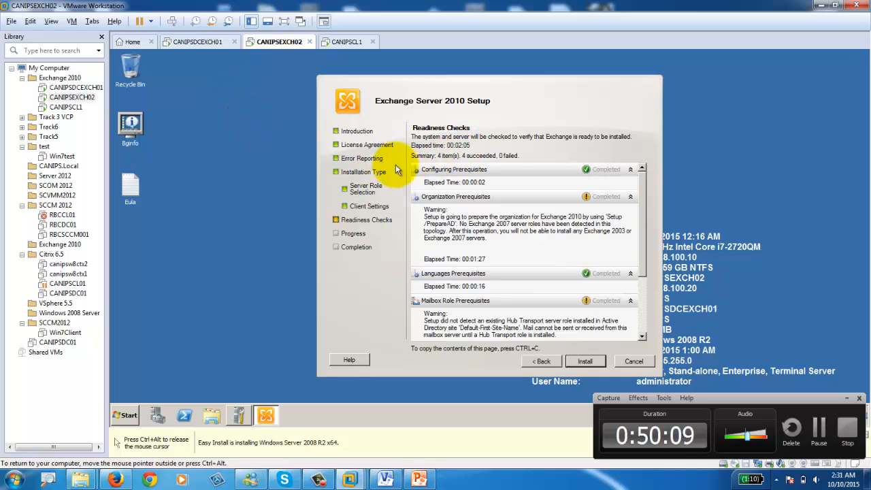
Step: Return to CANIPSDCEXCH01 to see the loaded console's unlicensed notice with 119 days remaining
click(207, 45)
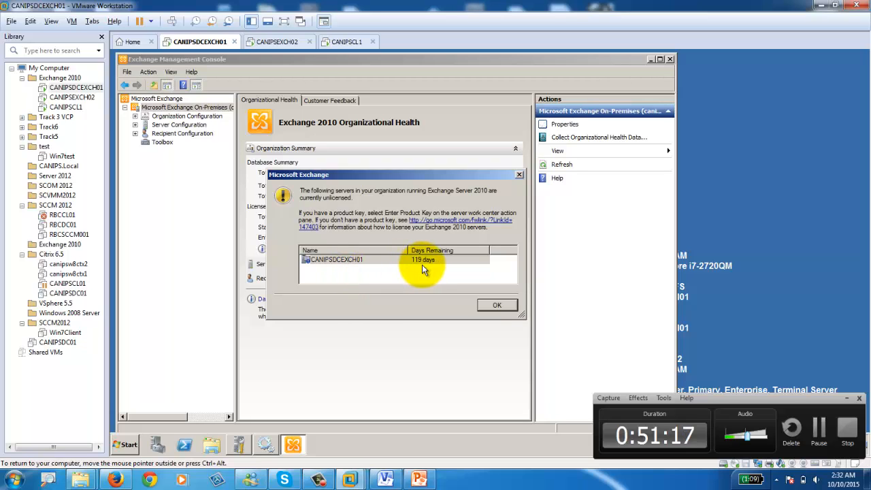
Step: Dismiss the unlicensed server warning and expand Organization, Server and Recipient Configuration
click(498, 305)
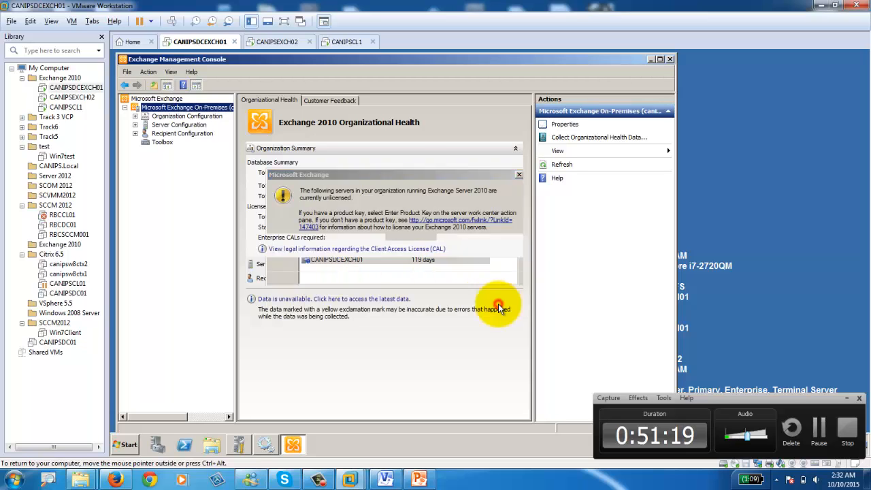
click(135, 116)
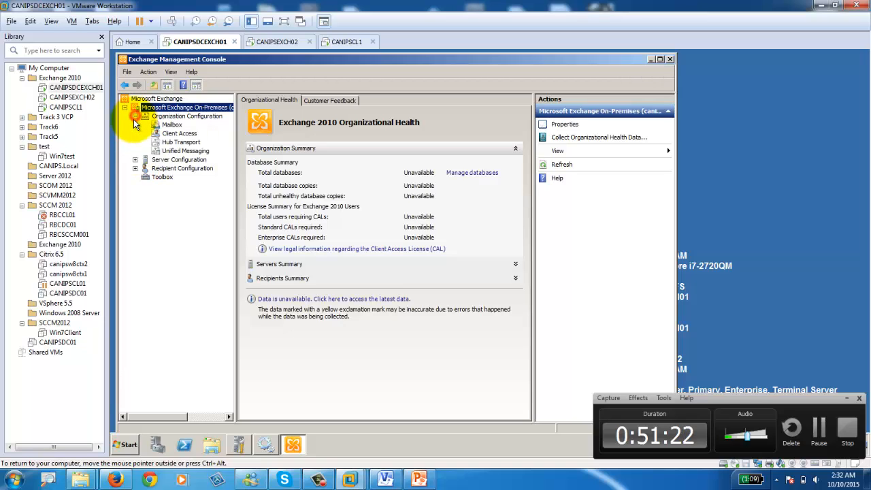
click(135, 161)
click(135, 203)
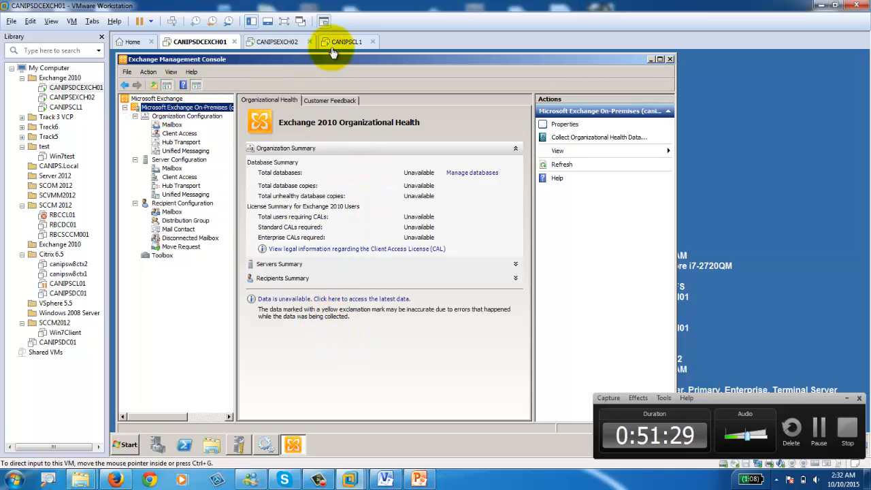
Step: Select Microsoft Exchange On-Premises, widen the tree pane and maximize the console
click(183, 107)
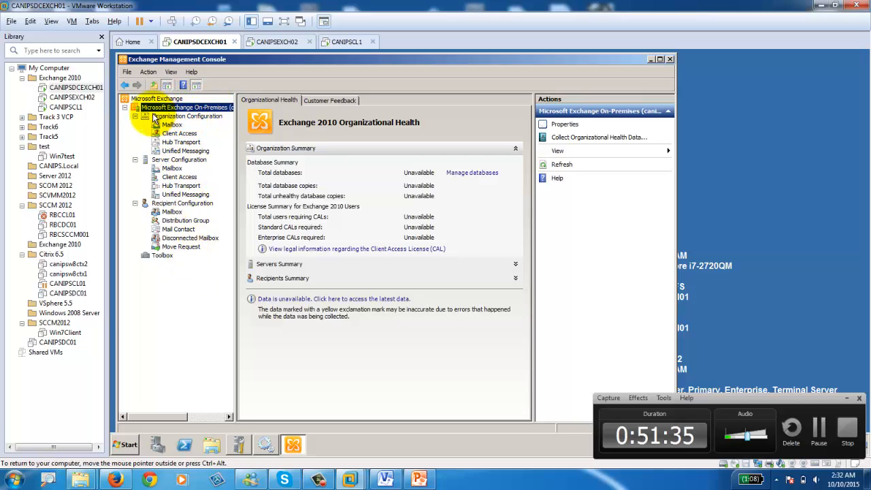
drag(234, 141, 316, 142)
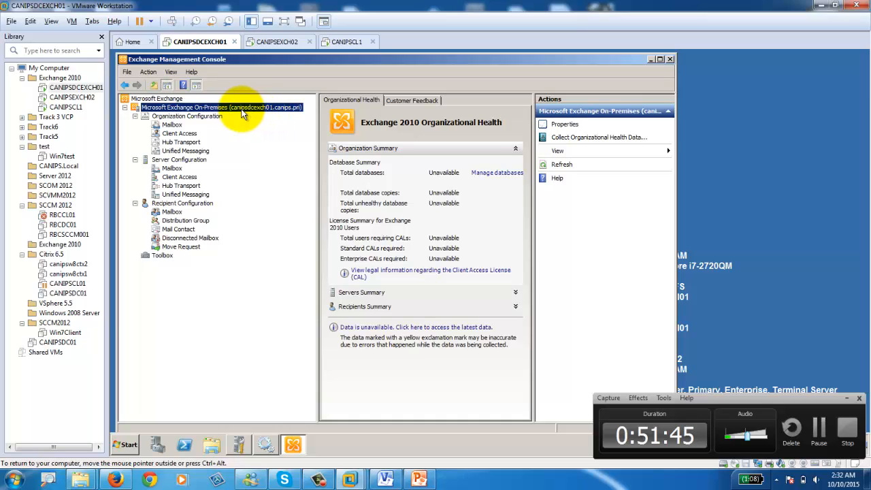
double_click(515, 60)
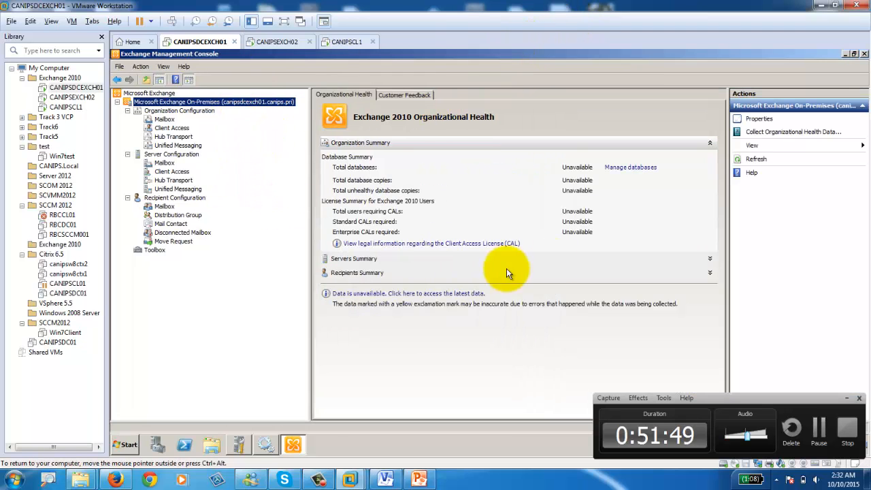